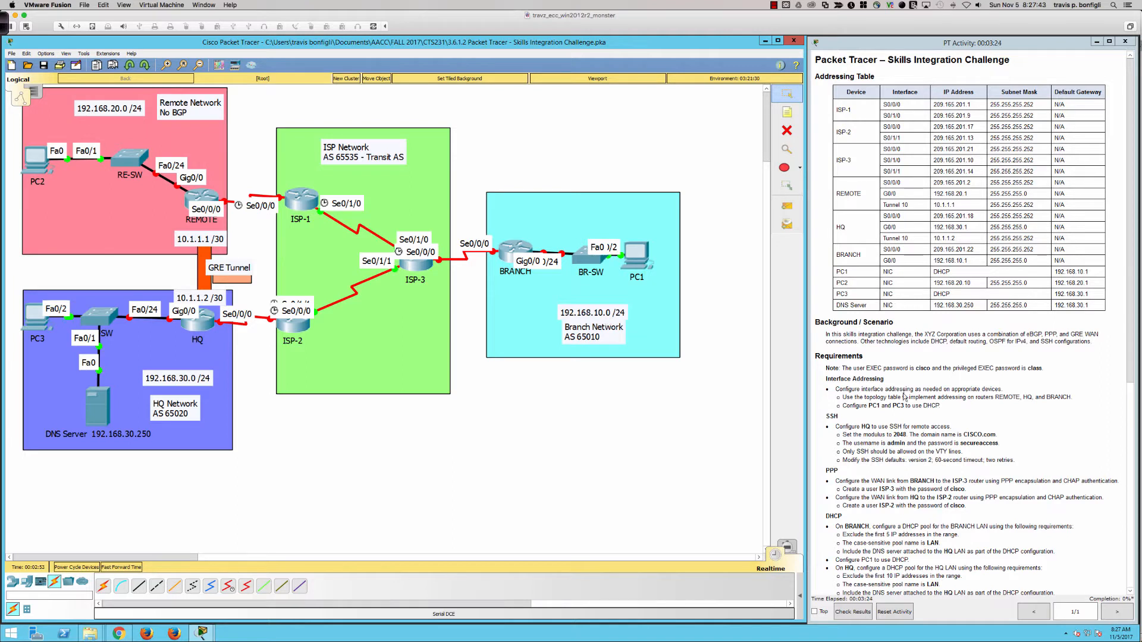
Open the REMOTE router, enlarge its window, and bring up a CLI prompt
{"action": "scroll", "coordinate": [941, 424], "scroll_direction": "down", "scroll_amount": 2}
{"action": "scroll", "coordinate": [941, 424], "scroll_direction": "up", "scroll_amount": 2}
{"action": "left_click", "coordinate": [206, 200]}
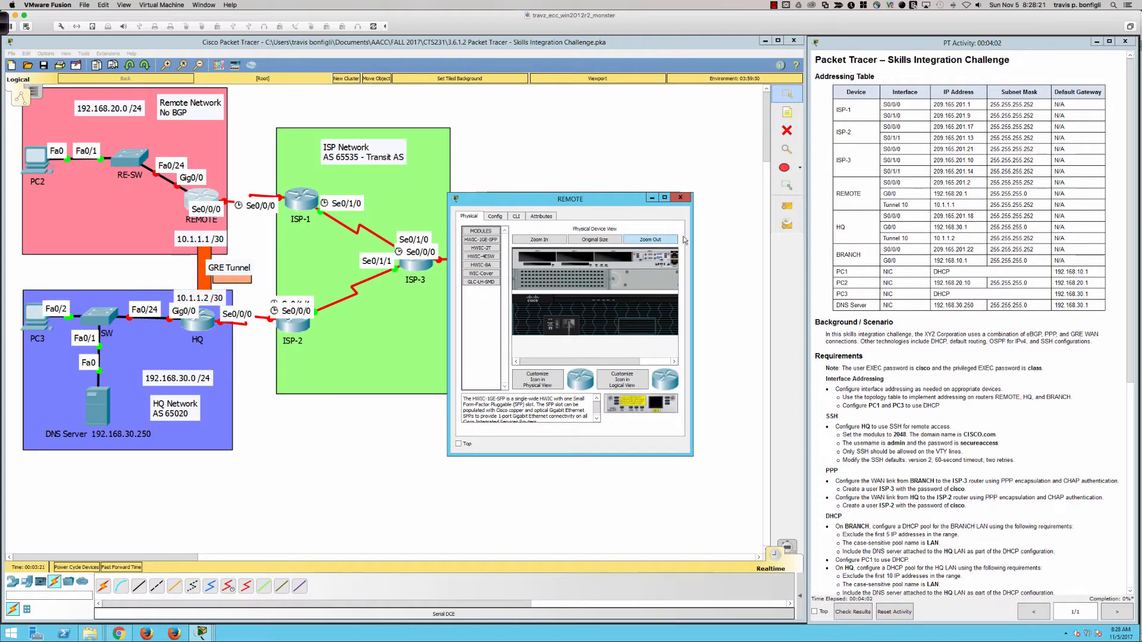
{"action": "left_click_drag", "start_coordinate": [693, 236], "coordinate": [799, 237]}
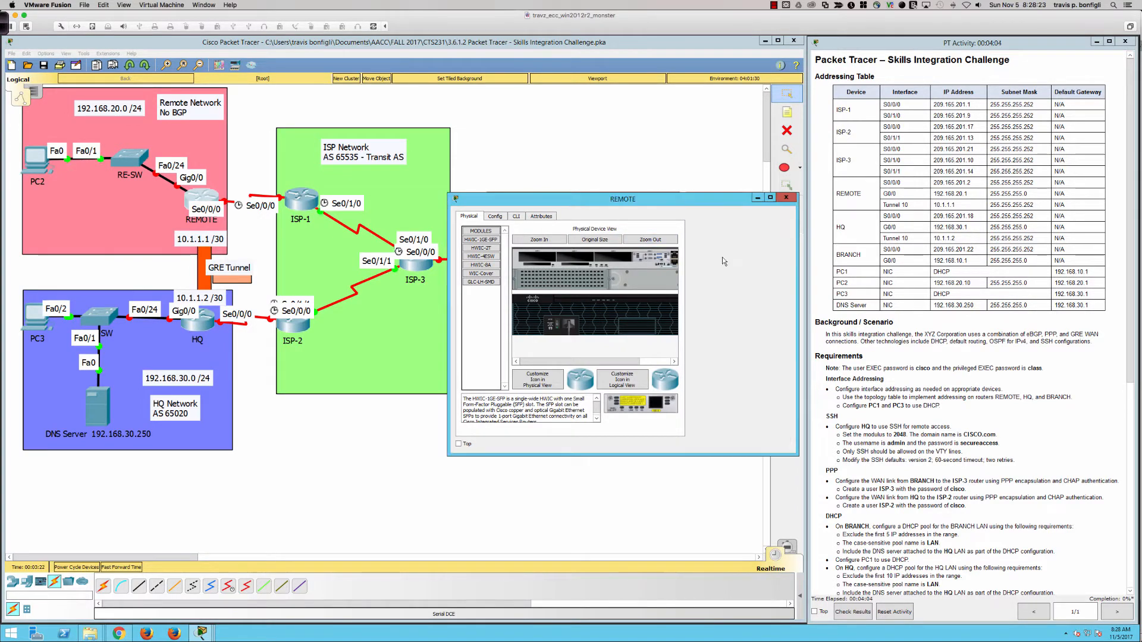
{"action": "left_click_drag", "start_coordinate": [450, 278], "coordinate": [238, 277]}
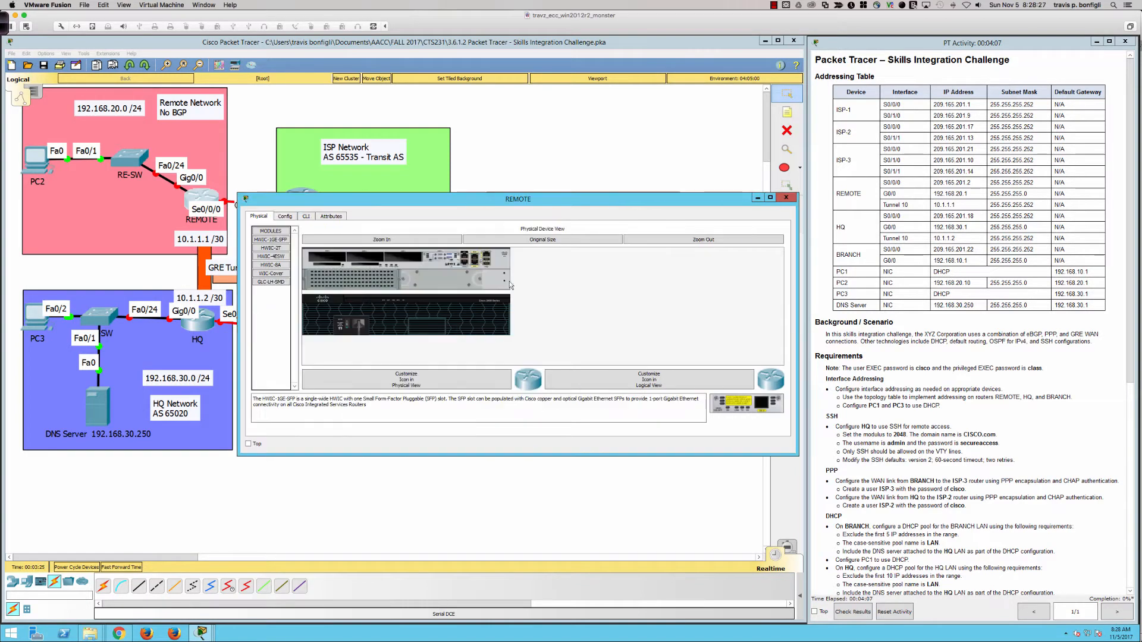
{"action": "left_click", "coordinate": [306, 216]}
{"action": "key", "text": "Return"}
{"action": "key", "text": "Return"}
{"action": "key", "text": "Return"}
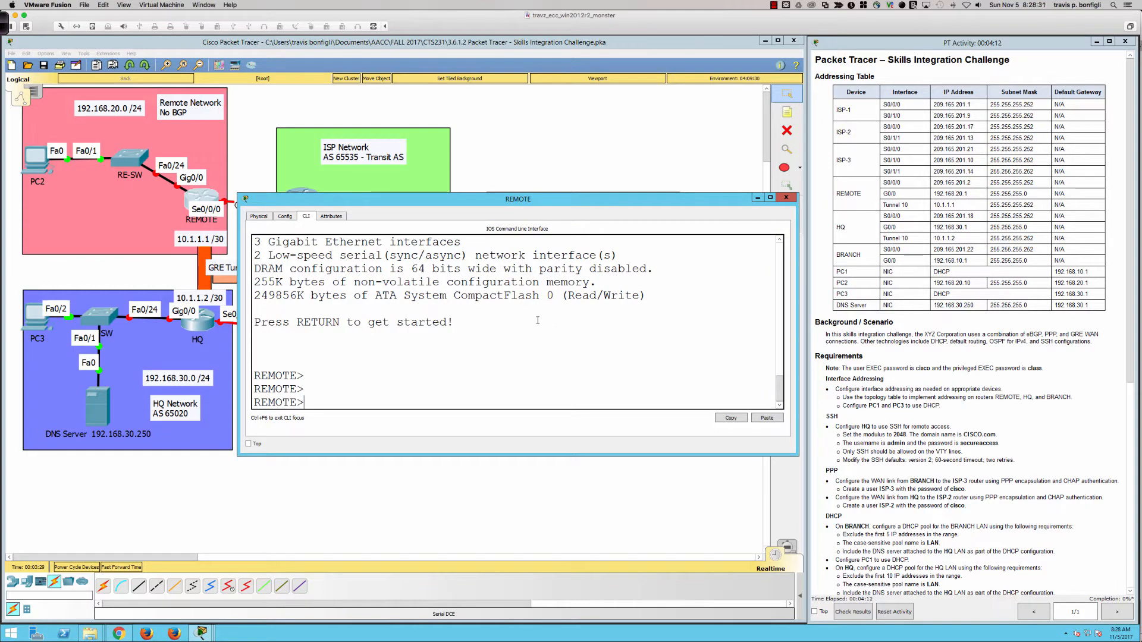
Enter privileged mode on REMOTE and list its interfaces with sh ip int bri
{"action": "type", "text": "en"}
{"action": "key", "text": "Return"}
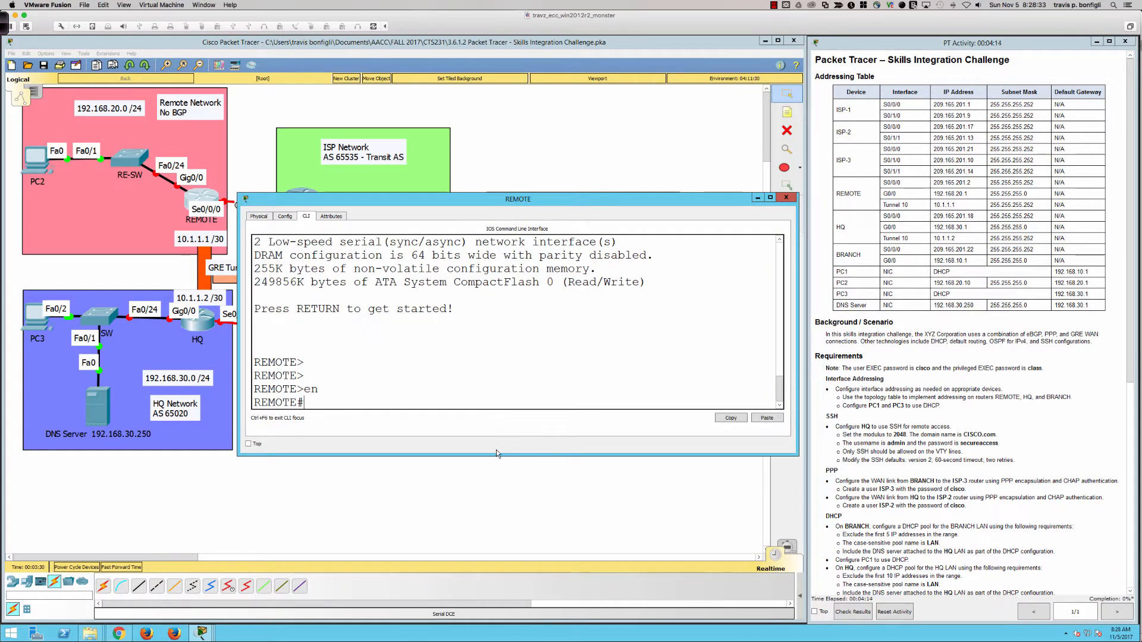
{"action": "left_click_drag", "start_coordinate": [496, 454], "coordinate": [497, 543]}
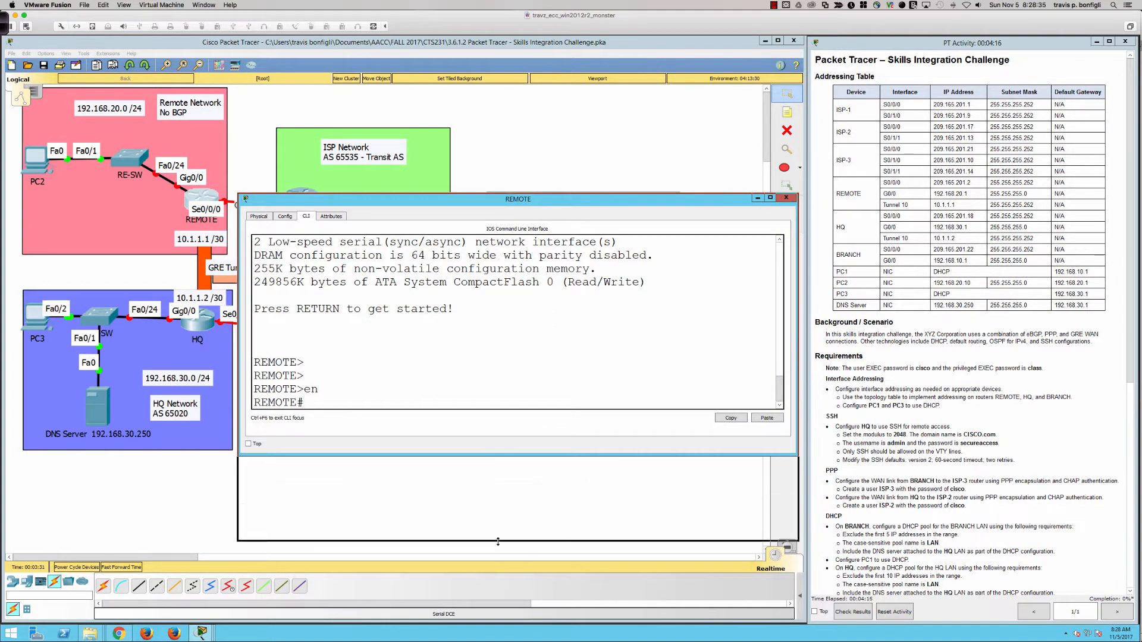
{"action": "type", "text": "sh ip in"}
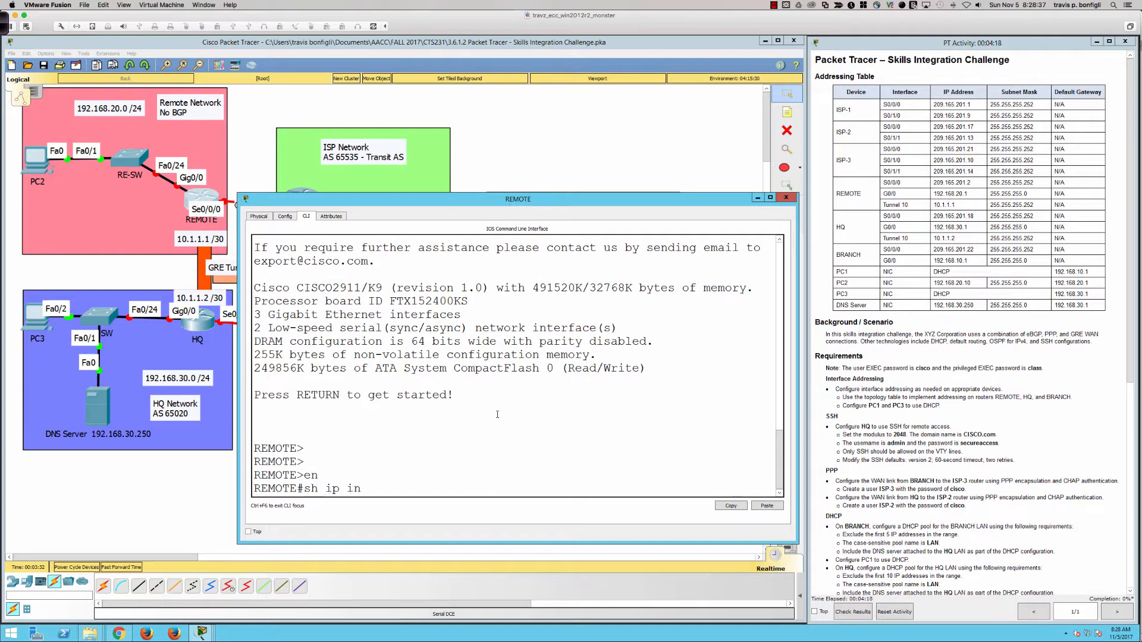
{"action": "type", "text": "t bri"}
{"action": "key", "text": "Return"}
{"action": "key", "text": "Return"}
{"action": "key", "text": "Return"}
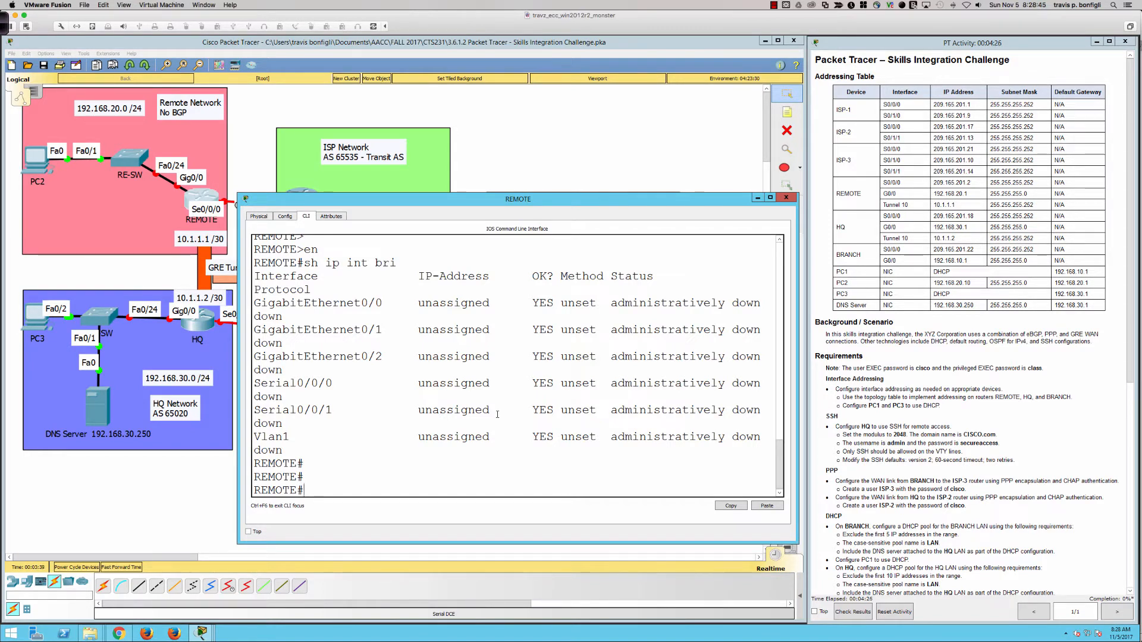
Enable REMOTE's Serial0/0/0 with no shut and assign it 209.165.201.2 255.255.255.252
{"action": "type", "text": "conf t"}
{"action": "key", "text": "Return"}
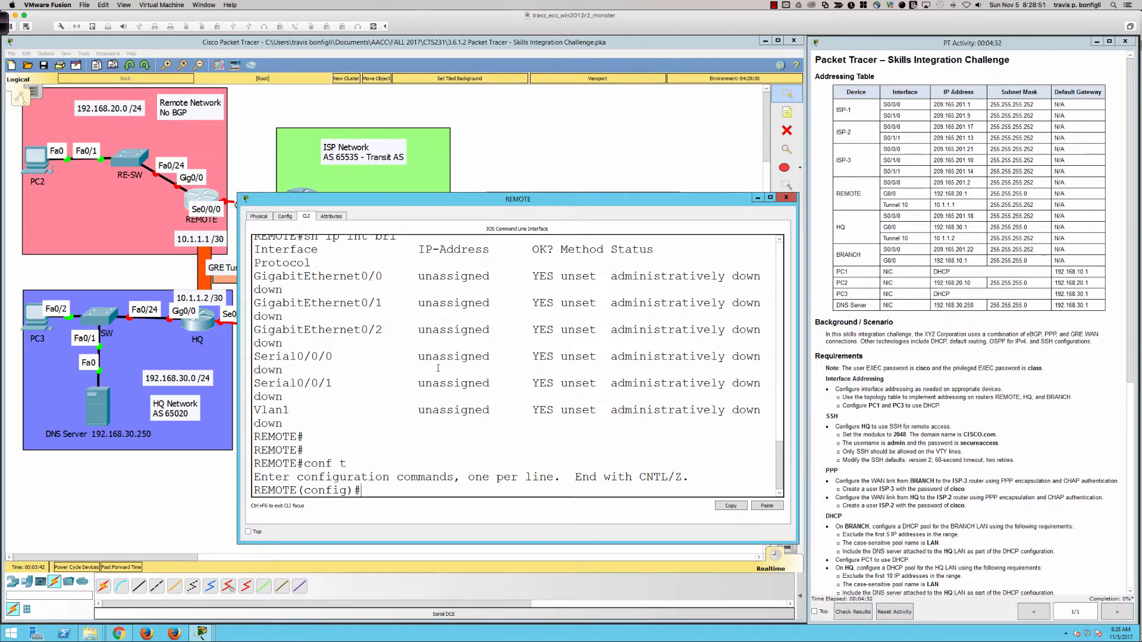
{"action": "type", "text": "int s0/0/0"}
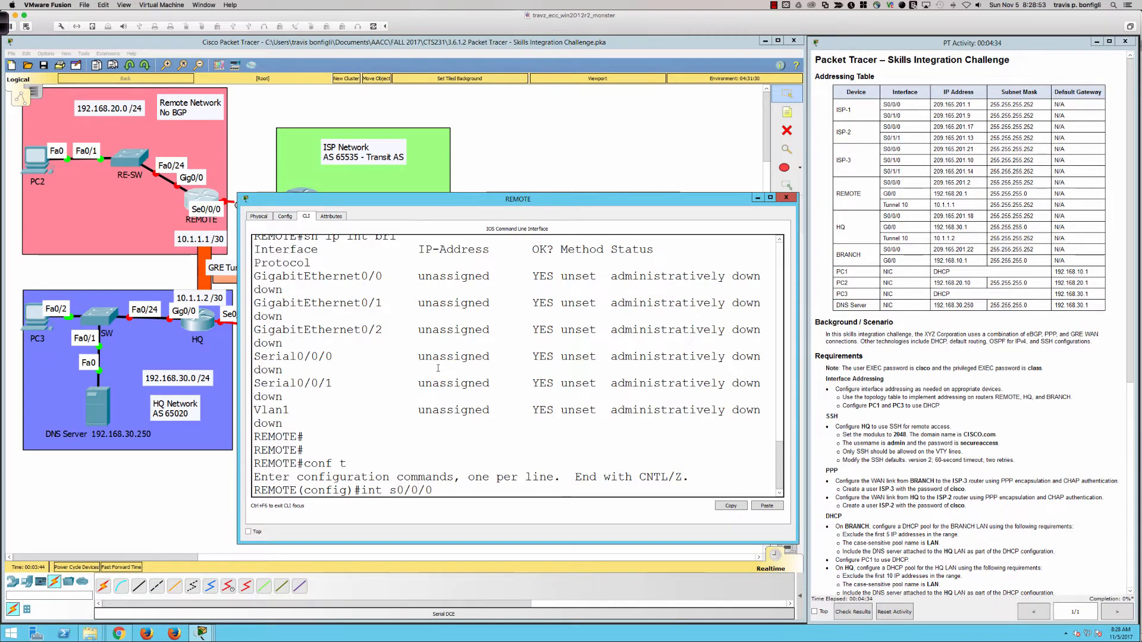
{"action": "key", "text": "Return"}
{"action": "type", "text": "no shut"}
{"action": "key", "text": "Return"}
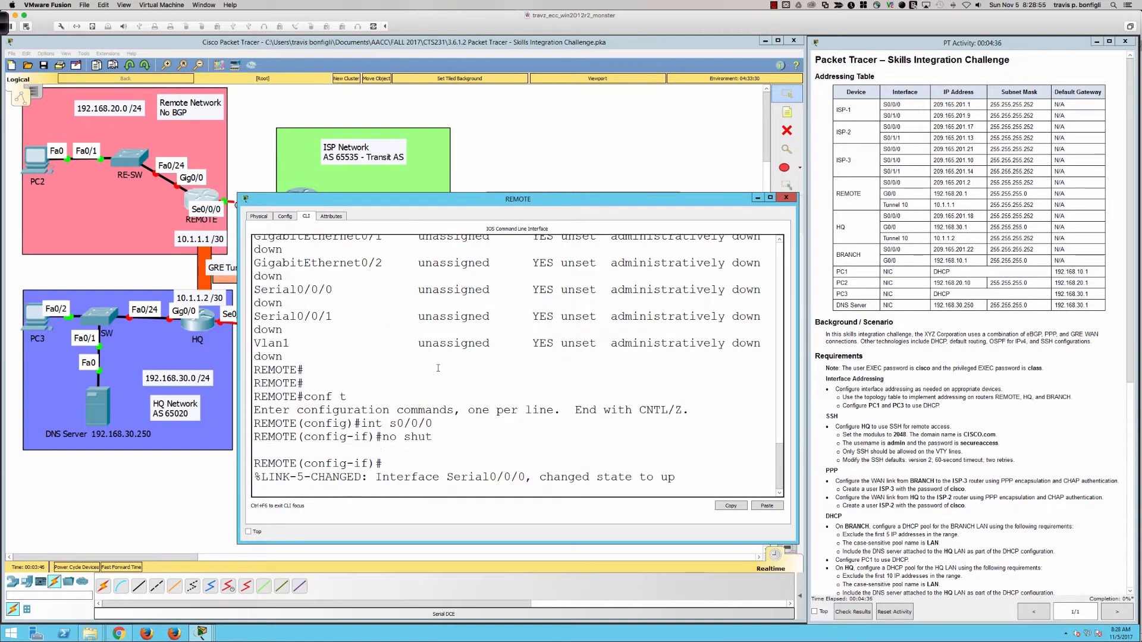
{"action": "key", "text": "Return"}
{"action": "key", "text": "Return"}
{"action": "key", "text": "Return"}
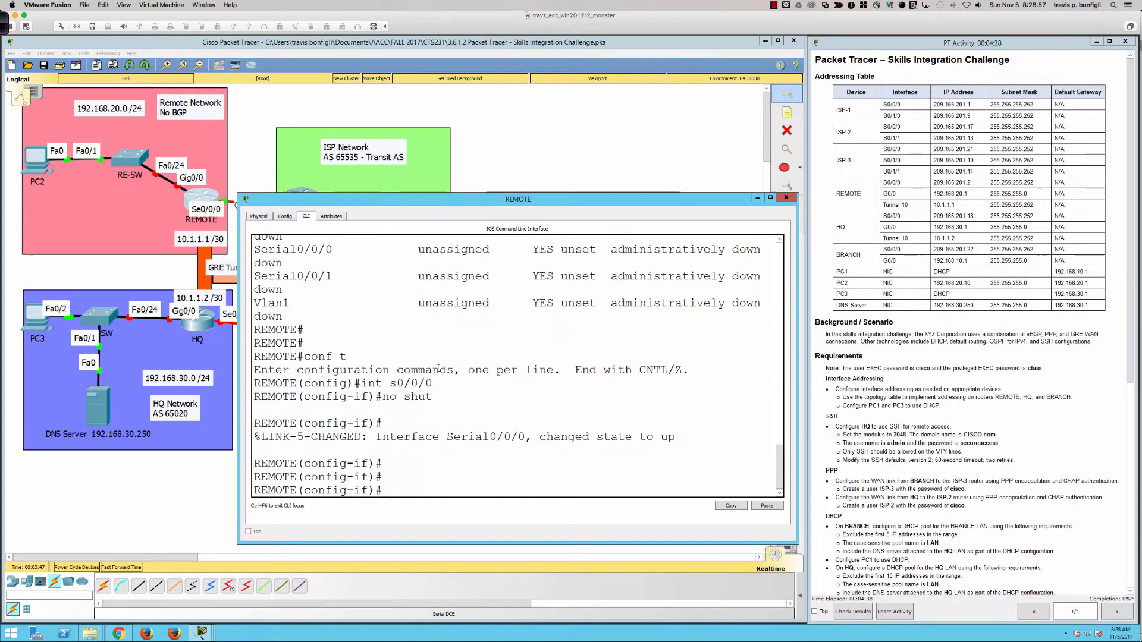
{"action": "type", "text": "ip add 209"}
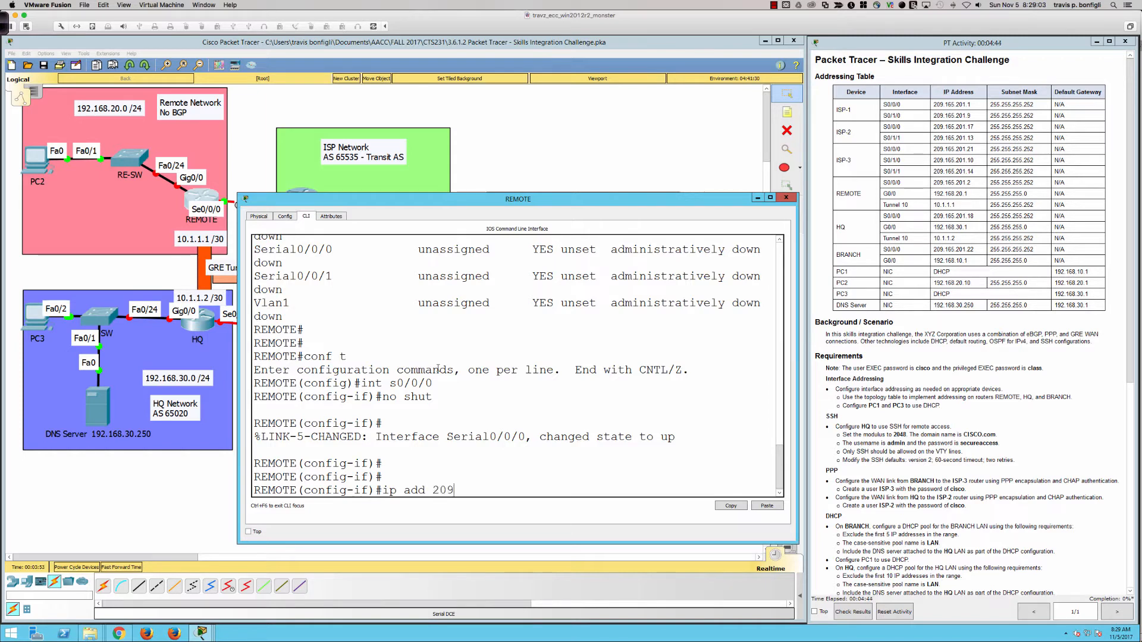
{"action": "type", "text": ".165."}
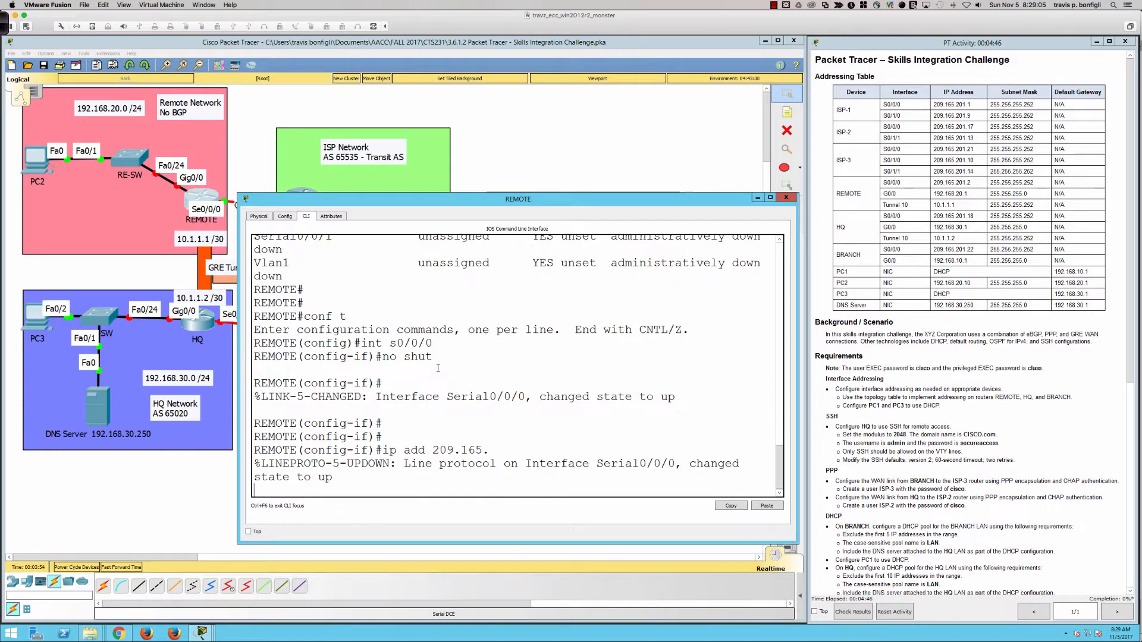
{"action": "type", "text": "201.2 255.255.255."}
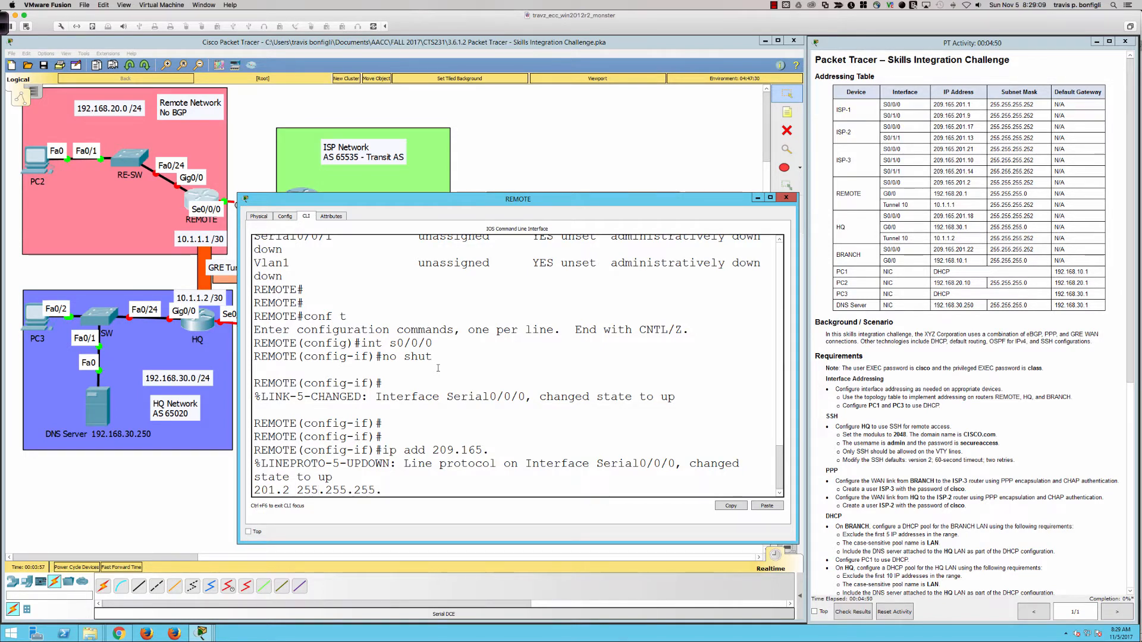
{"action": "type", "text": "252"}
{"action": "key", "text": "Return"}
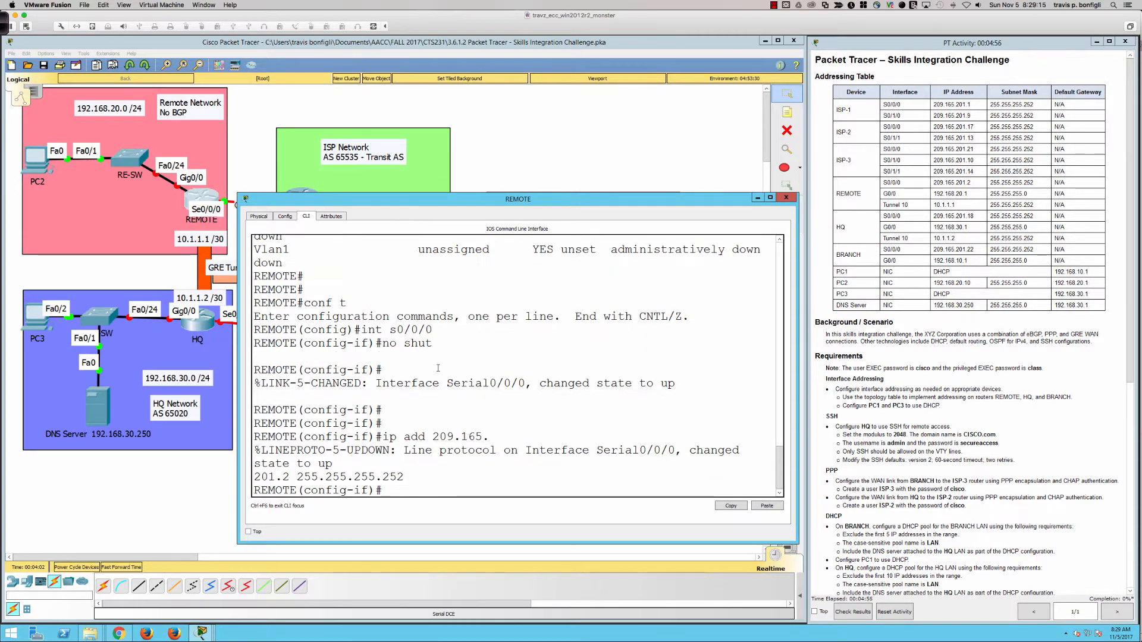
{"action": "key", "text": "Return"}
{"action": "key", "text": "Return"}
{"action": "key", "text": "Return"}
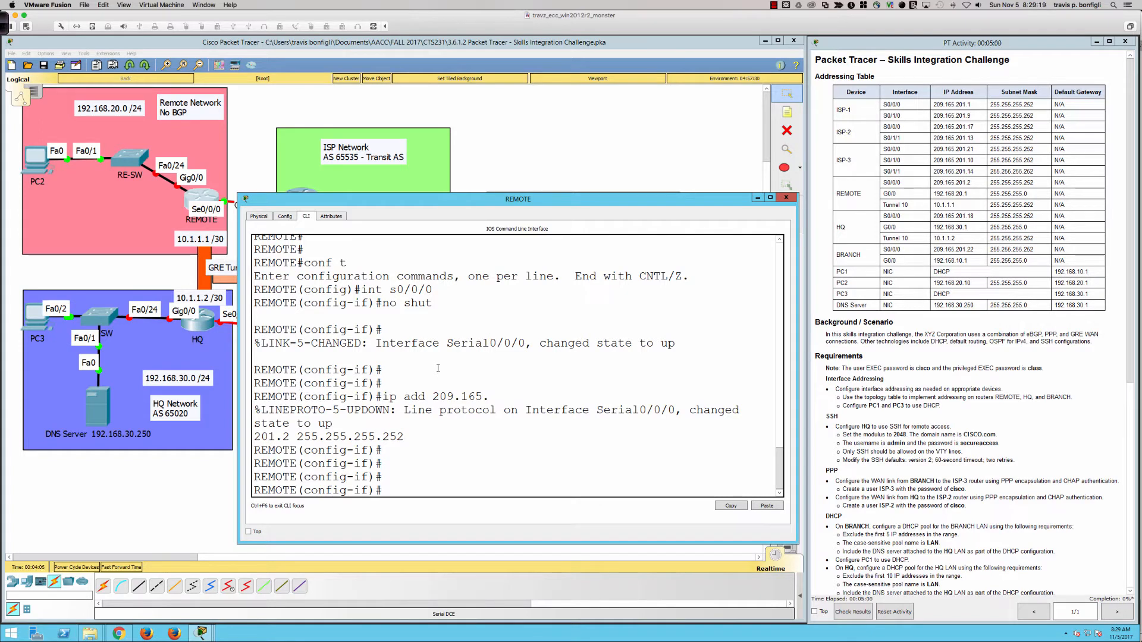
Describe REMOTE's Serial0/0/0 as 'Interface to ISP Network'
{"action": "type", "text": "int"}
{"action": "key", "text": "BackSpace"}
{"action": "key", "text": "BackSpace"}
{"action": "key", "text": "BackSpace"}
{"action": "key", "text": "BackSpace"}
{"action": "type", "text": "desc"}
{"action": "key", "text": "Tab"}
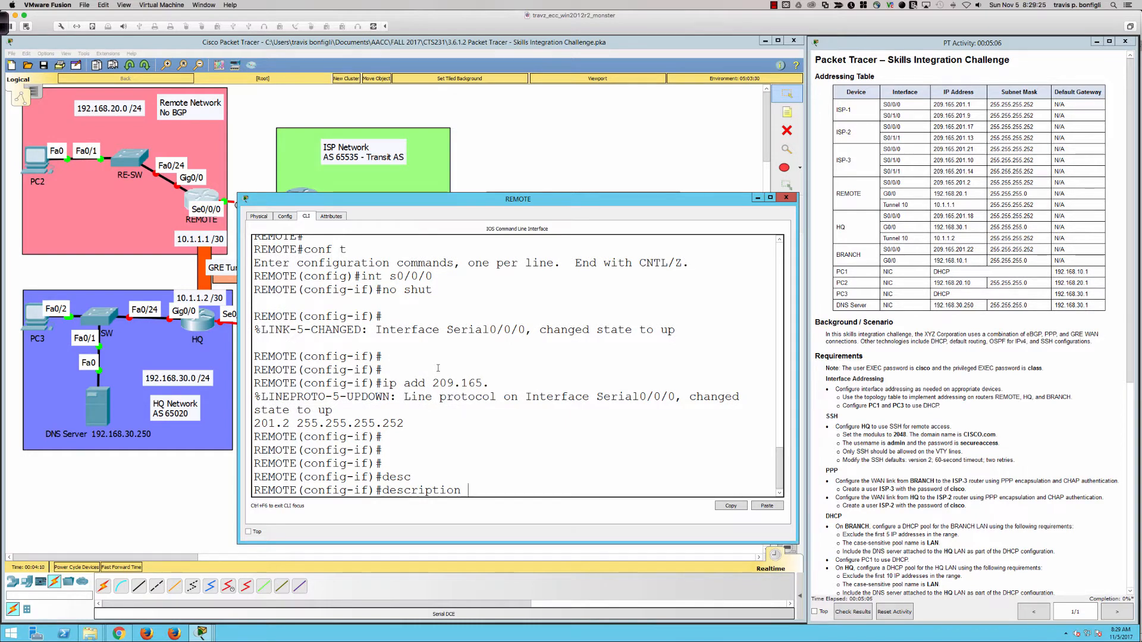
{"action": "type", "text": "Interface to I"}
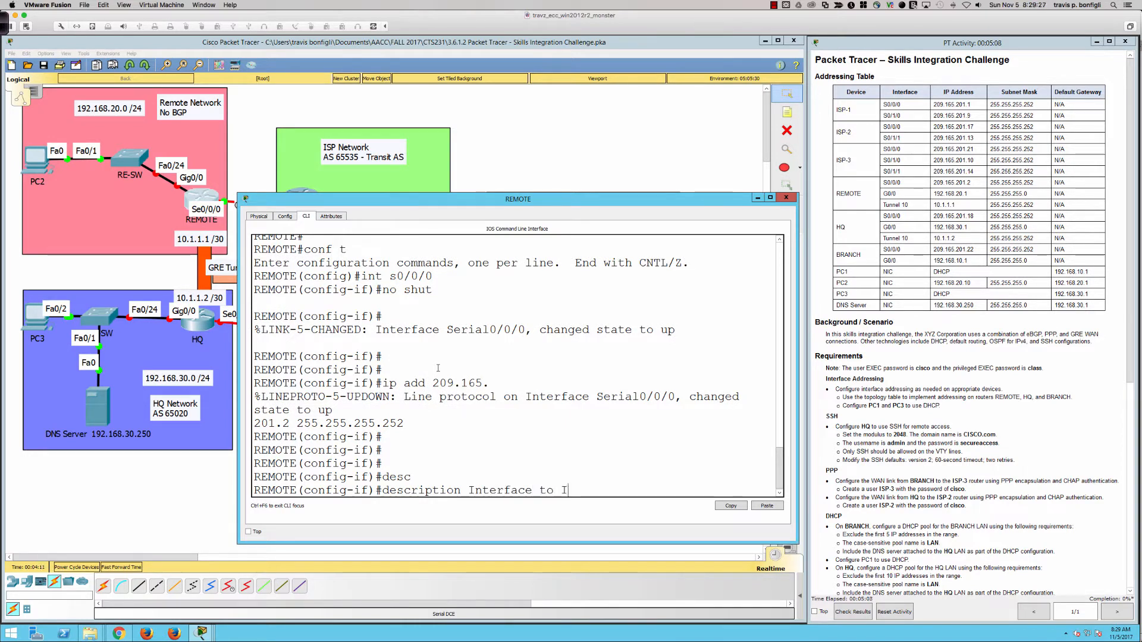
{"action": "type", "text": "SP netwo"}
{"action": "key", "text": "BackSpace"}
{"action": "key", "text": "BackSpace"}
{"action": "key", "text": "BackSpace"}
{"action": "key", "text": "BackSpace"}
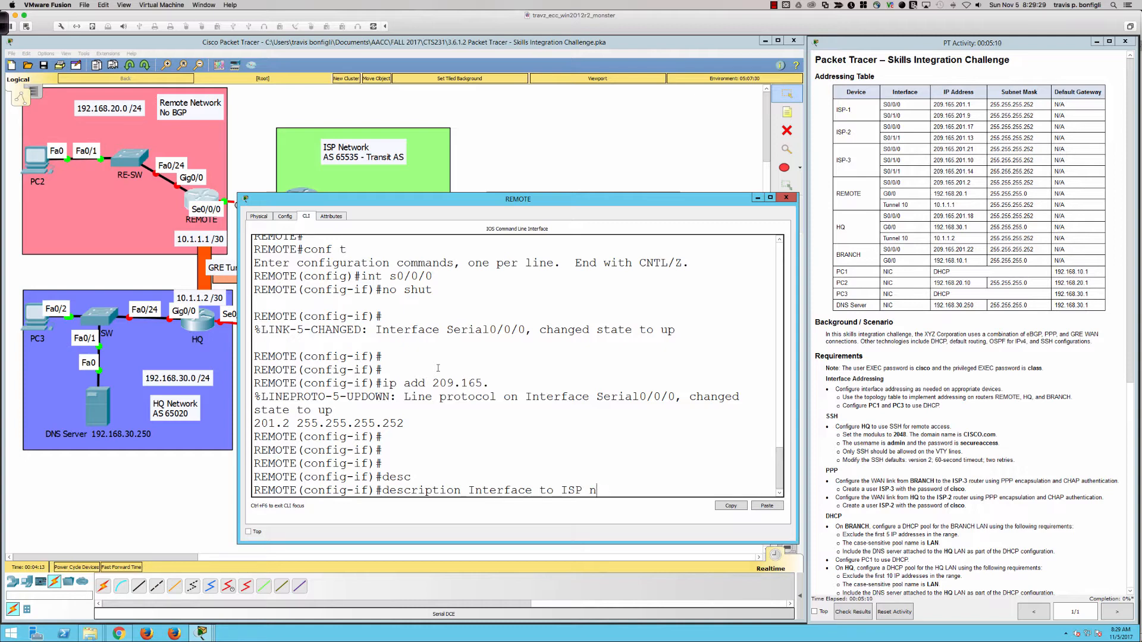
{"action": "key", "text": "BackSpace"}
{"action": "type", "text": "Network"}
{"action": "key", "text": "Return"}
Describe G0/0 as 'MY LAN Network' and enable it with no shut
{"action": "type", "text": "int g"}
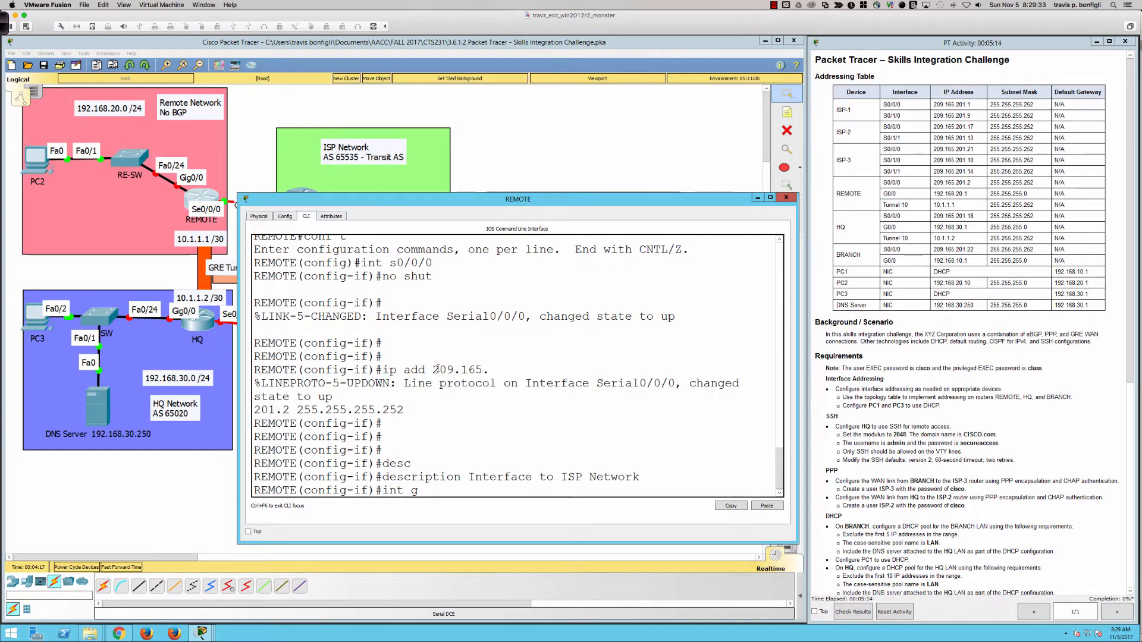
{"action": "type", "text": "0/0"}
{"action": "key", "text": "Return"}
{"action": "type", "text": "desc"}
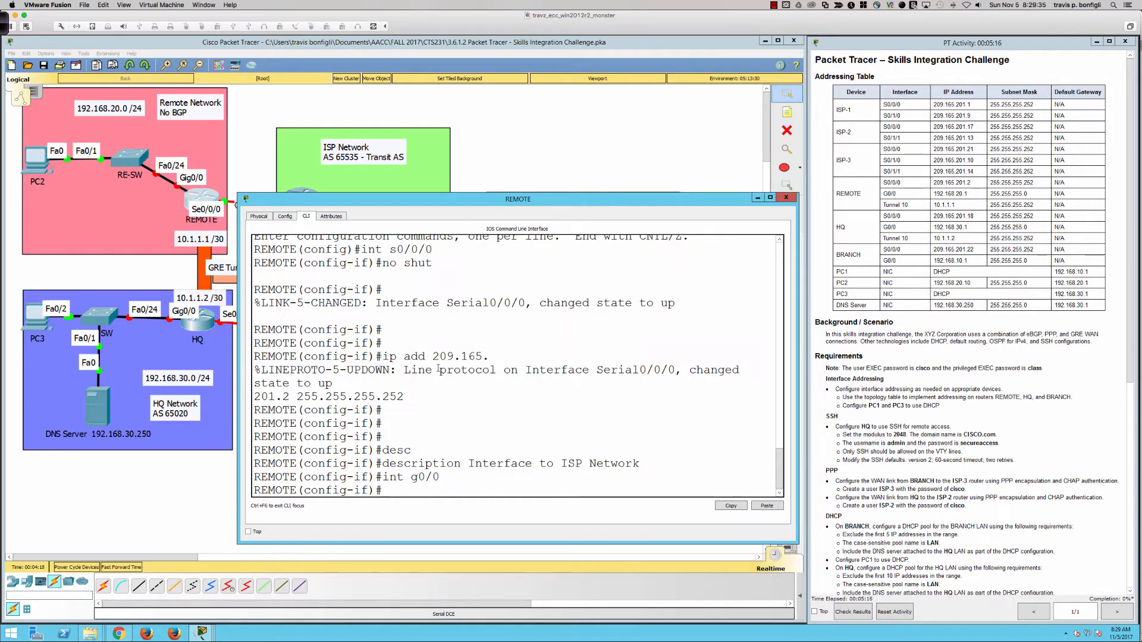
{"action": "key", "text": "Tab"}
{"action": "type", "text": "MY "}
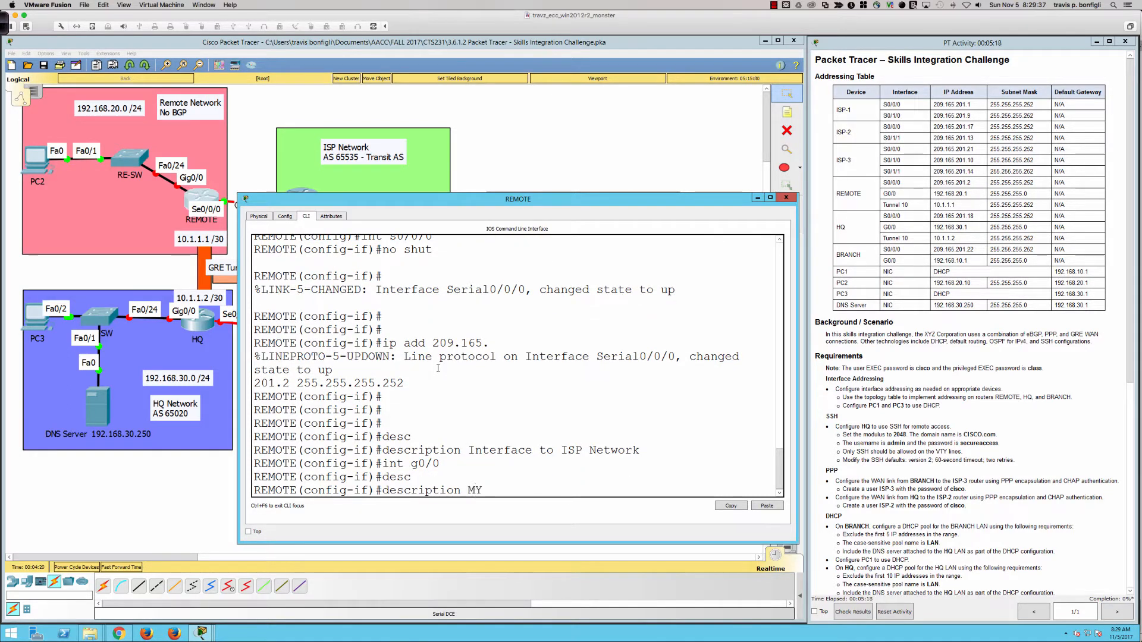
{"action": "type", "text": "LAN Network"}
{"action": "key", "text": "Return"}
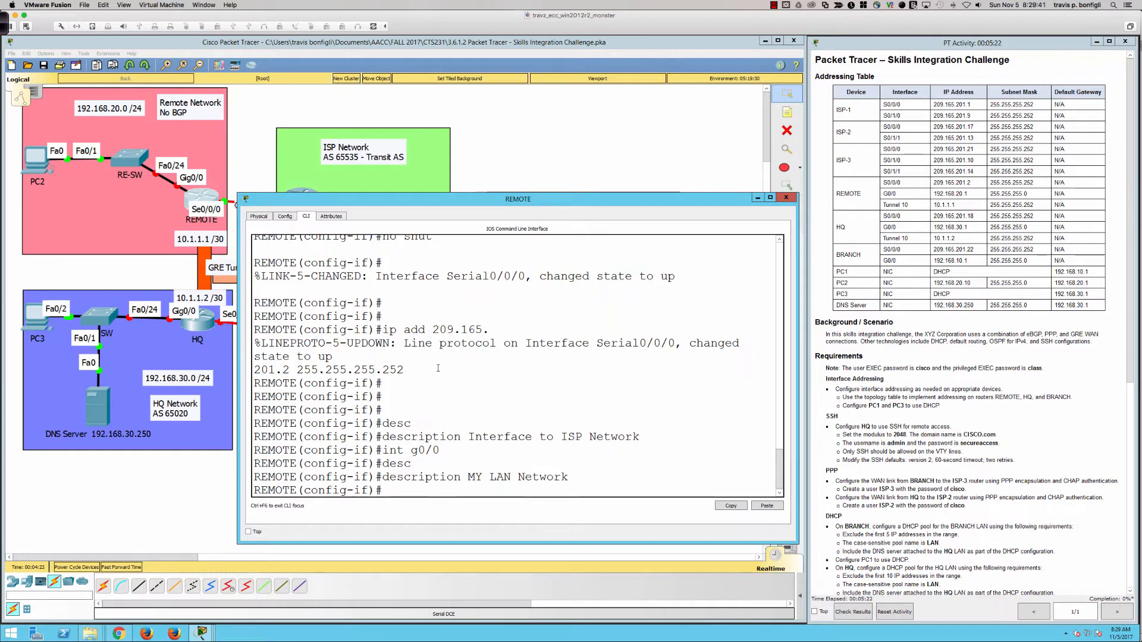
{"action": "key", "text": "Return"}
{"action": "key", "text": "Return"}
{"action": "key", "text": "Return"}
{"action": "type", "text": "no shut"}
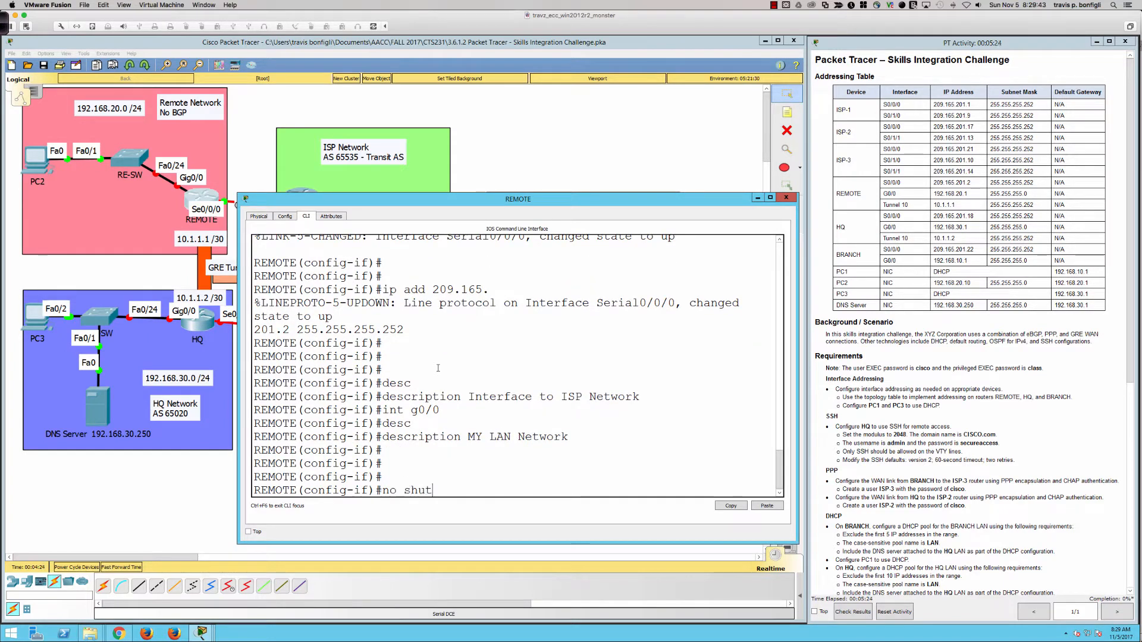
{"action": "key", "text": "Return"}
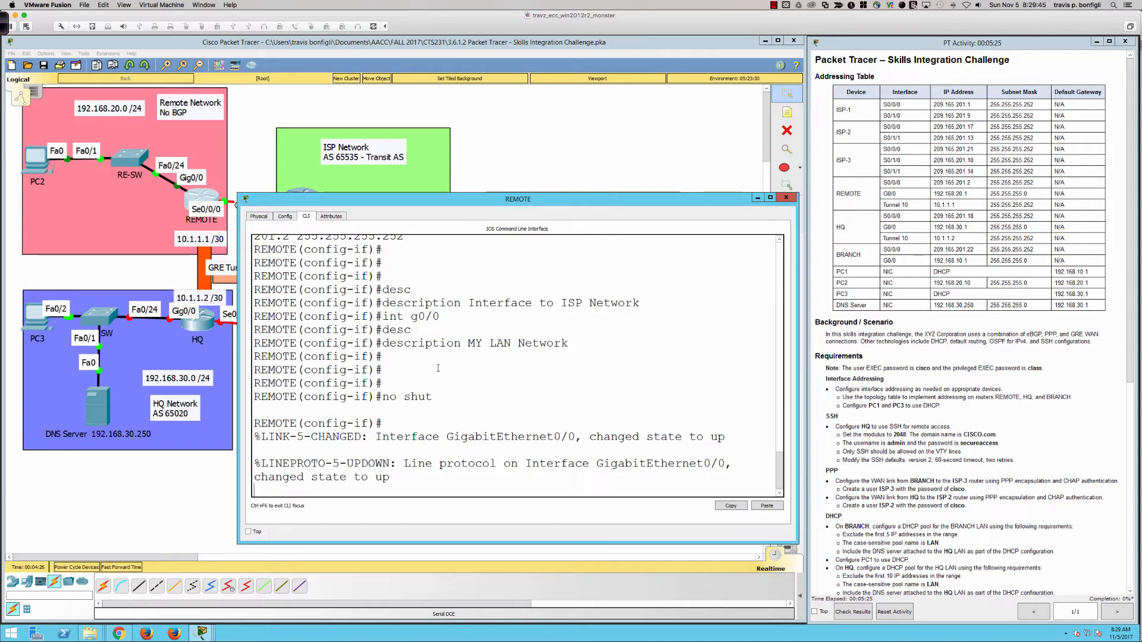
Assign 192.168.20.1 255.255.255.0 to REMOTE's G0/0
{"action": "type", "text": "int"}
{"action": "key", "text": "BackSpace"}
{"action": "key", "text": "BackSpace"}
{"action": "key", "text": "BackSpace"}
{"action": "key", "text": "BackSpace"}
{"action": "key", "text": "Return"}
{"action": "key", "text": "Return"}
{"action": "key", "text": "Return"}
{"action": "type", "text": "ip add 192.168"}
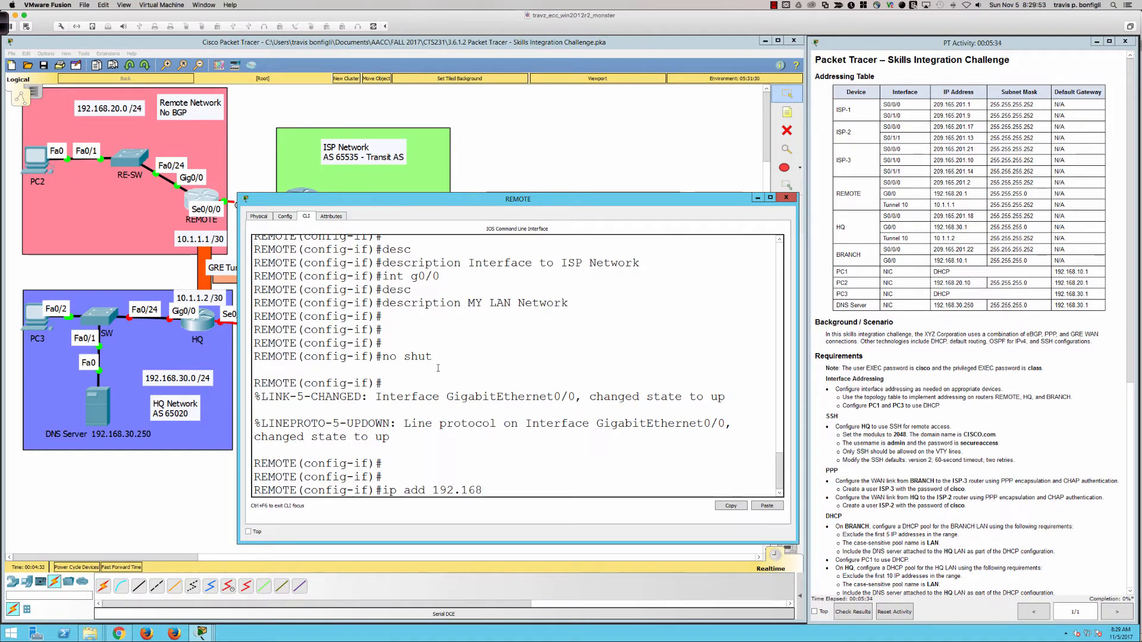
{"action": "type", "text": ".20.1 255.255.255.0"}
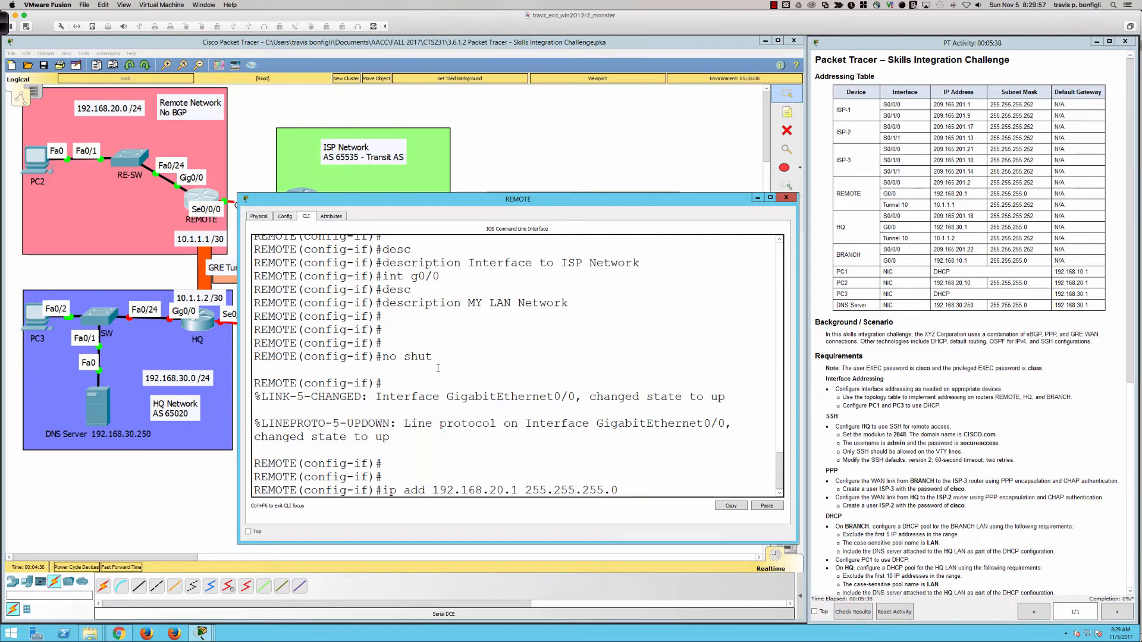
{"action": "key", "text": "Return"}
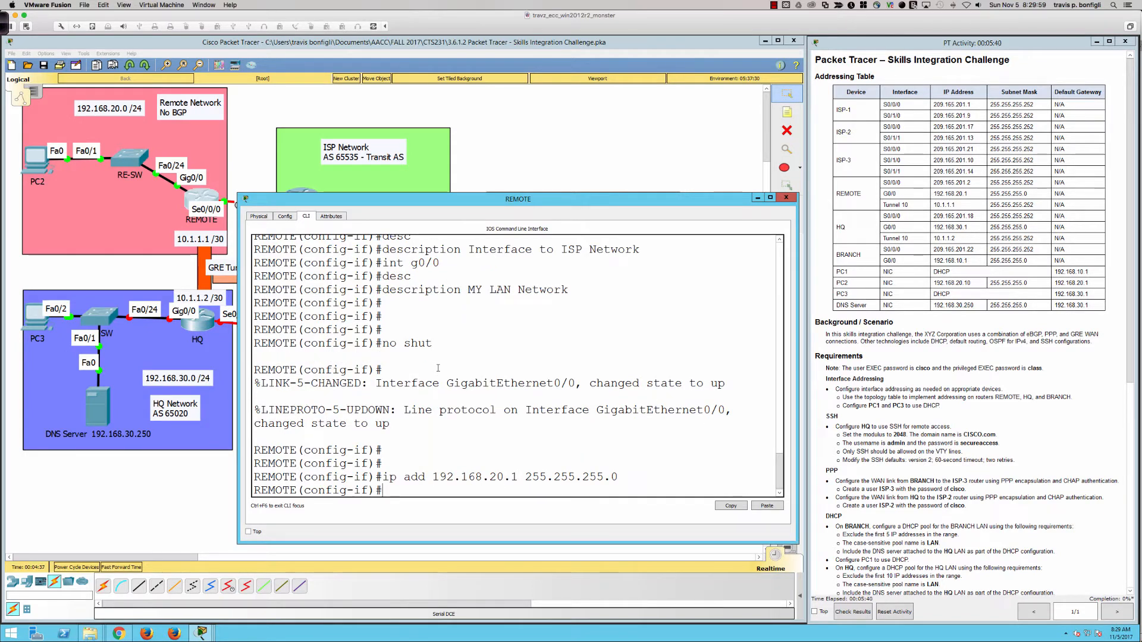
{"action": "key", "text": "Return"}
{"action": "key", "text": "Return"}
{"action": "key", "text": "Return"}
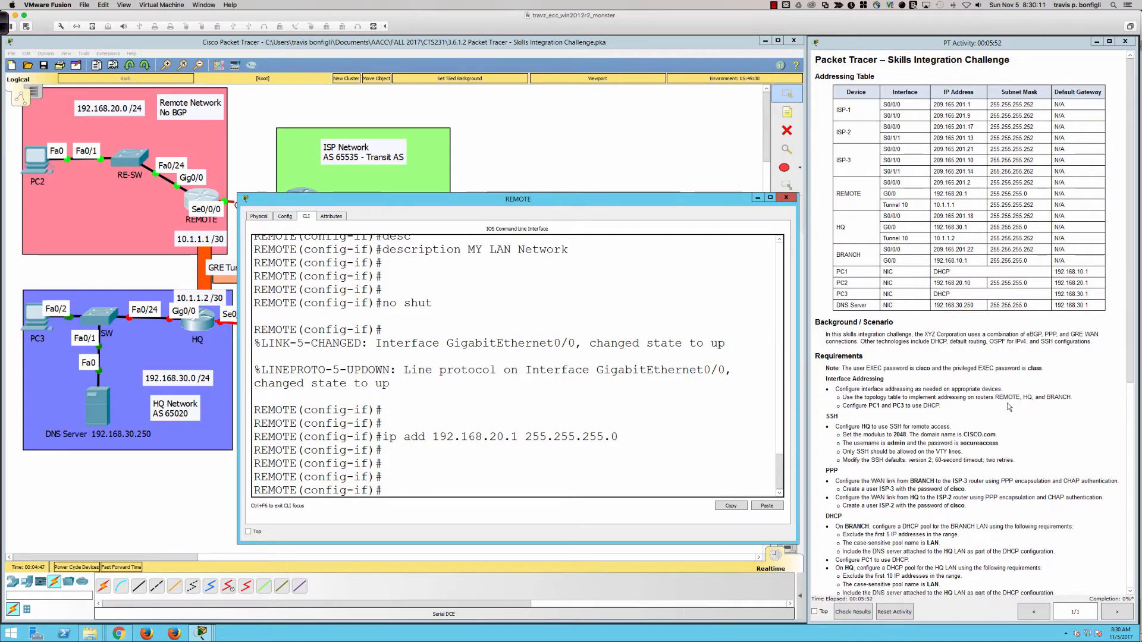
Open the HQ router, widen its window, and bring up a CLI prompt
{"action": "left_click", "coordinate": [562, 161]}
{"action": "left_click", "coordinate": [191, 327]}
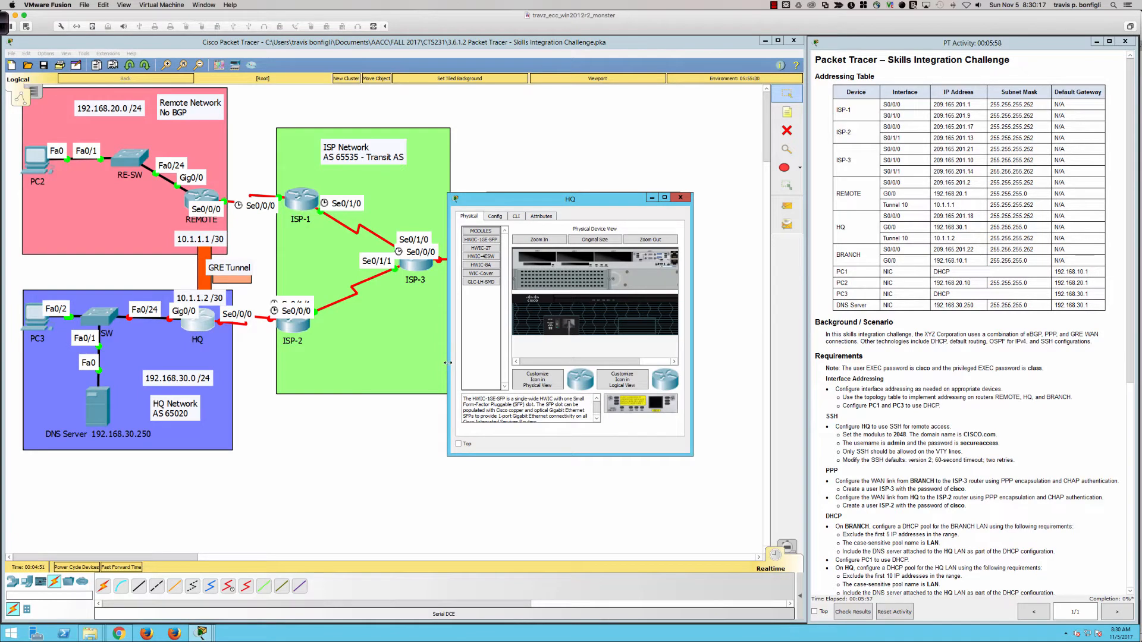
{"action": "left_click_drag", "start_coordinate": [448, 363], "coordinate": [252, 357]}
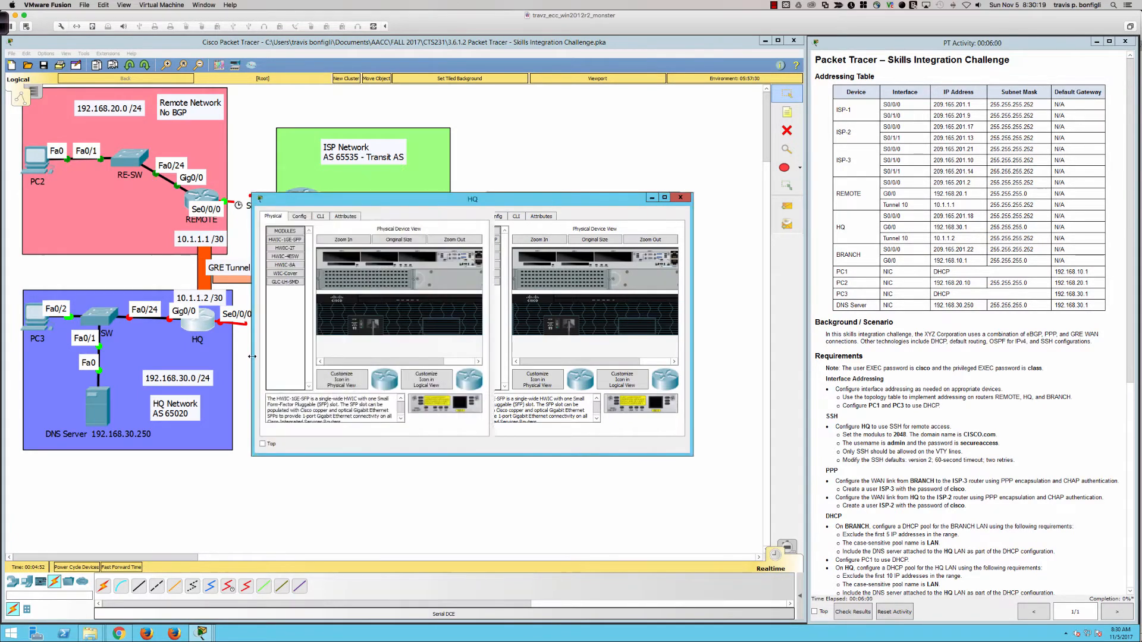
{"action": "left_click_drag", "start_coordinate": [692, 345], "coordinate": [825, 345]}
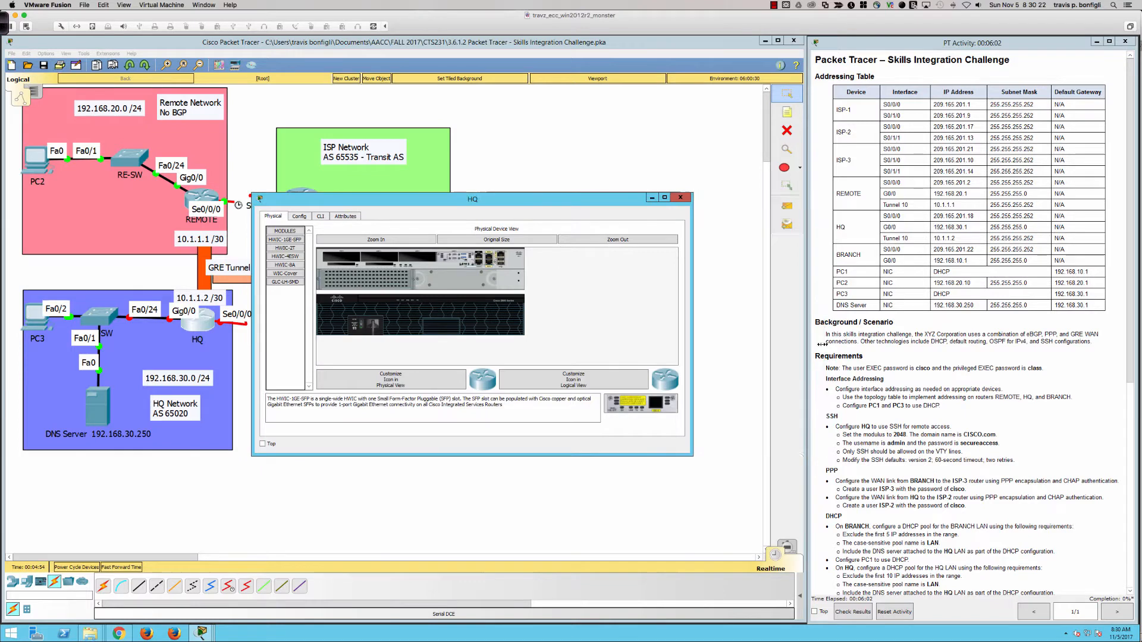
{"action": "left_click", "coordinate": [320, 217]}
{"action": "key", "text": "Return"}
{"action": "key", "text": "Return"}
{"action": "key", "text": "Return"}
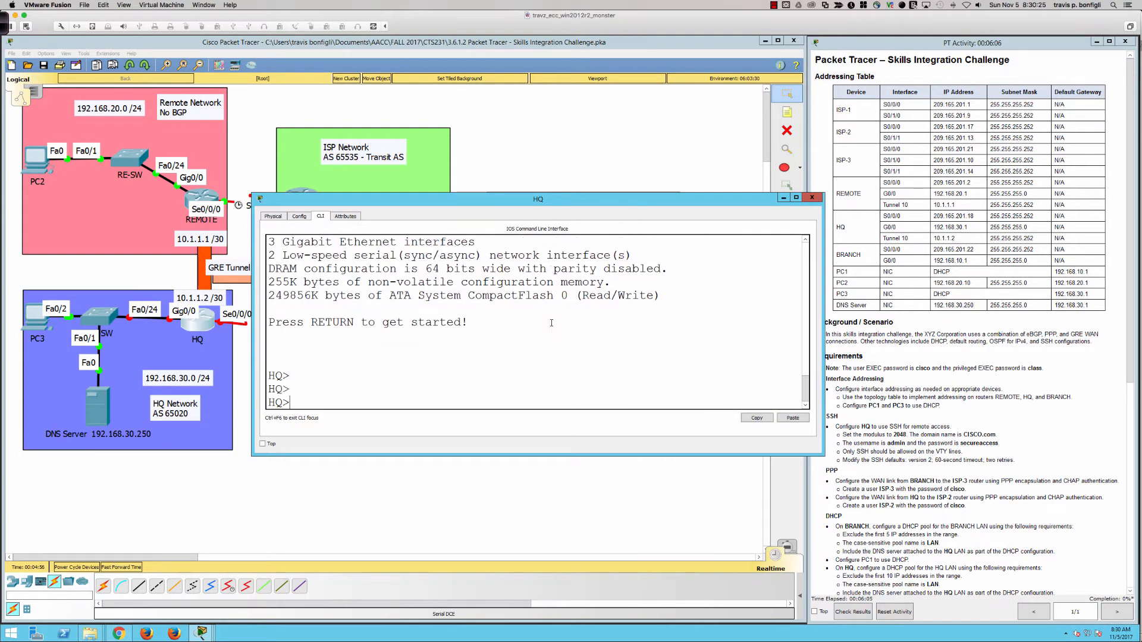
{"action": "key", "text": "Return"}
{"action": "key", "text": "Return"}
{"action": "key", "text": "Return"}
{"action": "key", "text": "Return"}
Enter privileged mode on HQ, list its interfaces, and enter global configuration mode
{"action": "type", "text": "en"}
{"action": "key", "text": "Return"}
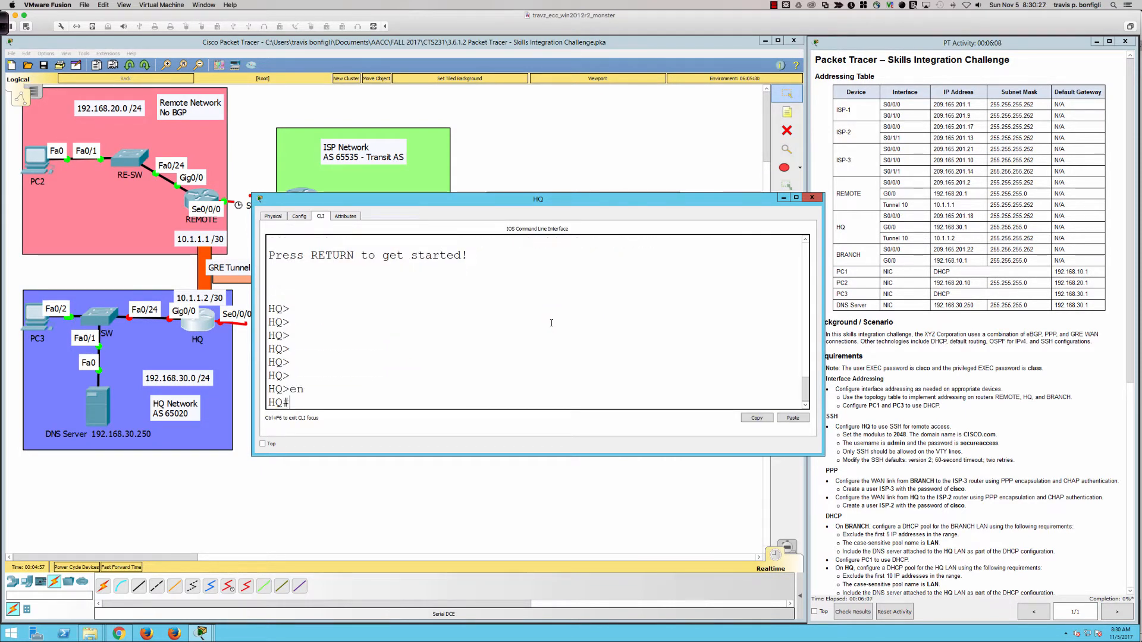
{"action": "type", "text": "sh ip int bri"}
{"action": "key", "text": "Return"}
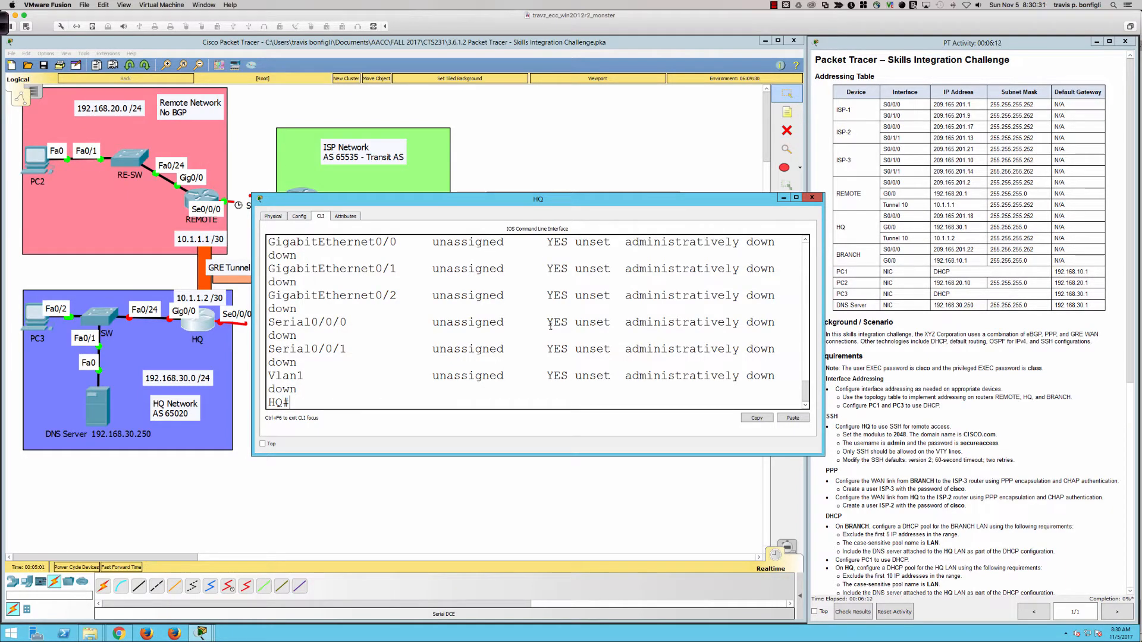
{"action": "left_click_drag", "start_coordinate": [529, 454], "coordinate": [537, 572]}
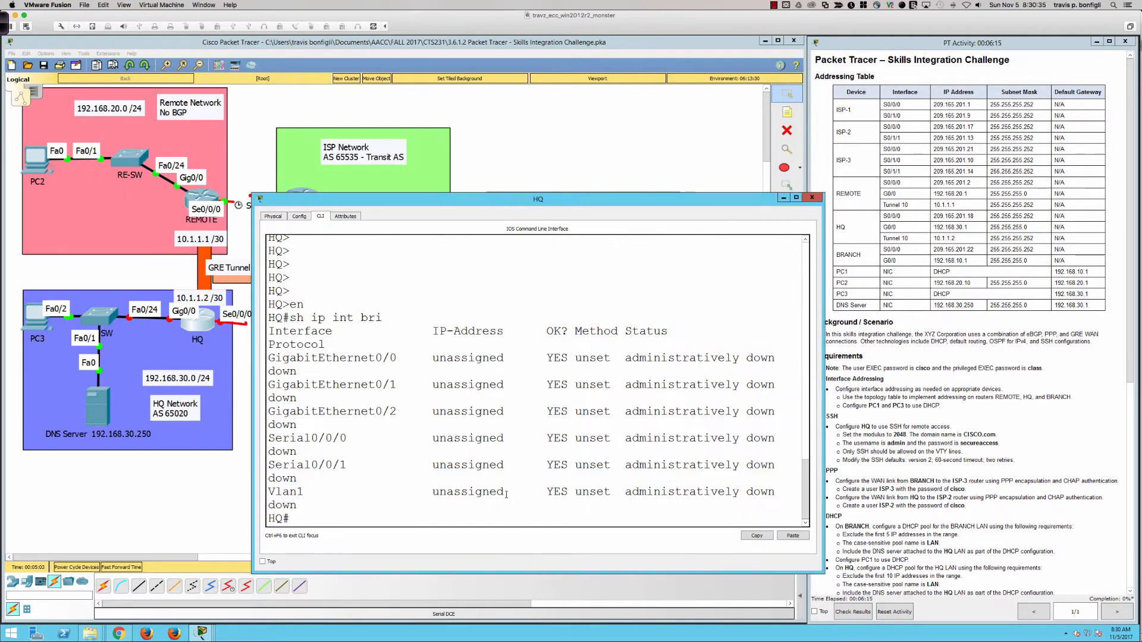
{"action": "key", "text": "Return"}
{"action": "key", "text": "Return"}
{"action": "type", "text": "conf t"}
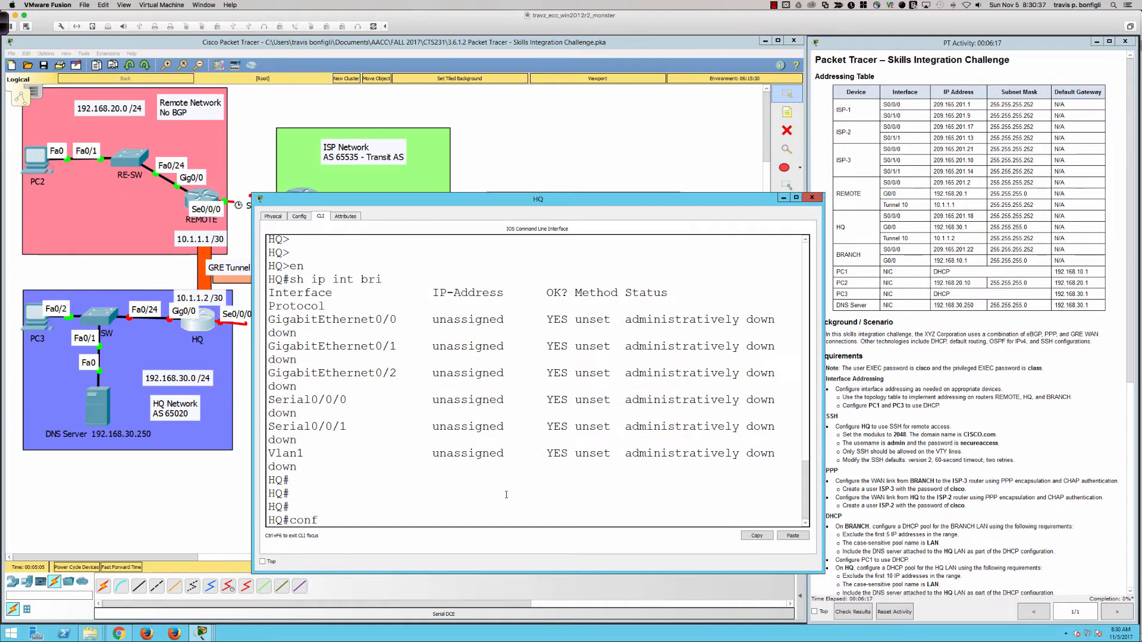
{"action": "key", "text": "Return"}
{"action": "type", "text": "int s0/0//0"}
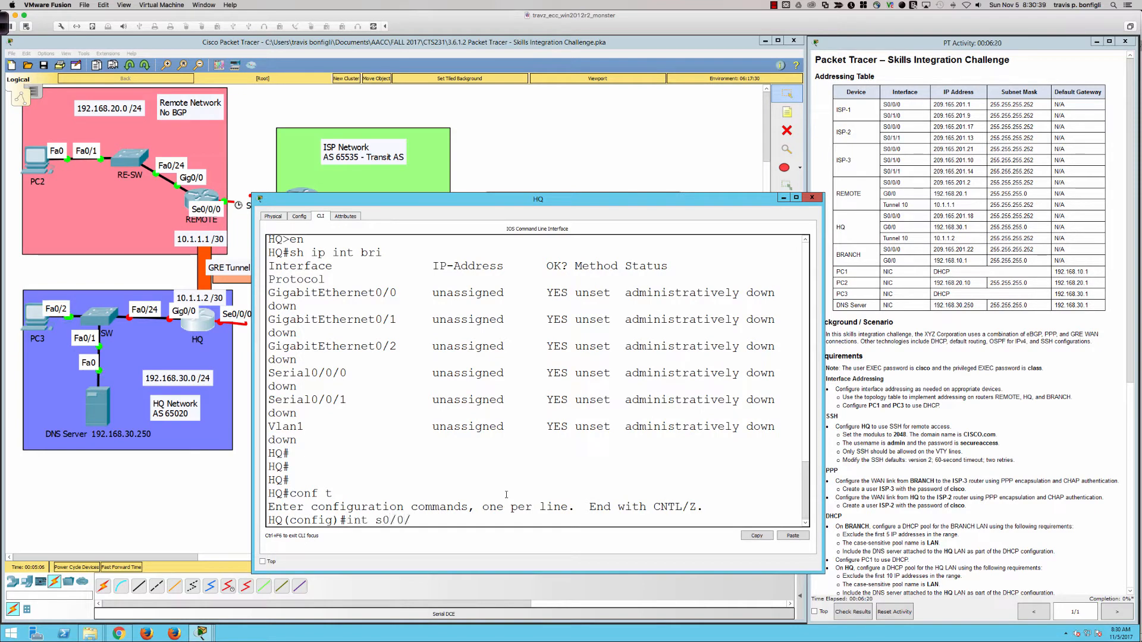
Select HQ's Serial0/0/0 and enable it with no shut
{"action": "key", "text": "Return"}
{"action": "type", "text": "no shut"}
{"action": "key", "text": "Return"}
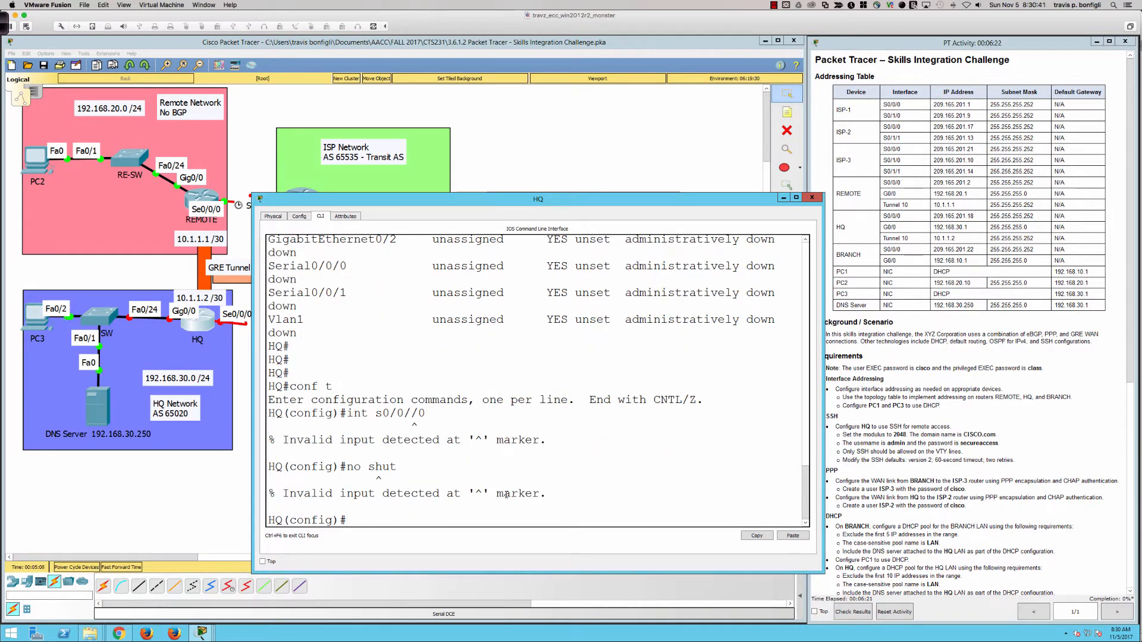
{"action": "type", "text": "int s0/0/0"}
{"action": "key", "text": "Return"}
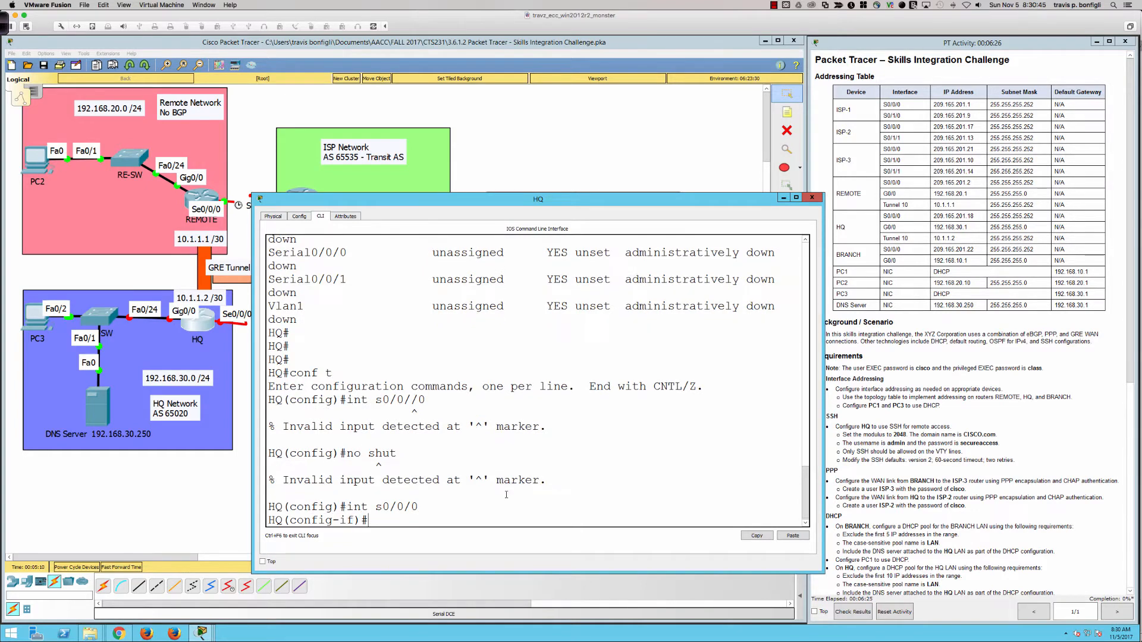
{"action": "type", "text": "no shut"}
{"action": "key", "text": "Return"}
Assign 209.165.201.18 255.255.255.252 to Serial0/0/0 and describe it as 'Interface to ISP'
{"action": "type", "text": "ip add"}
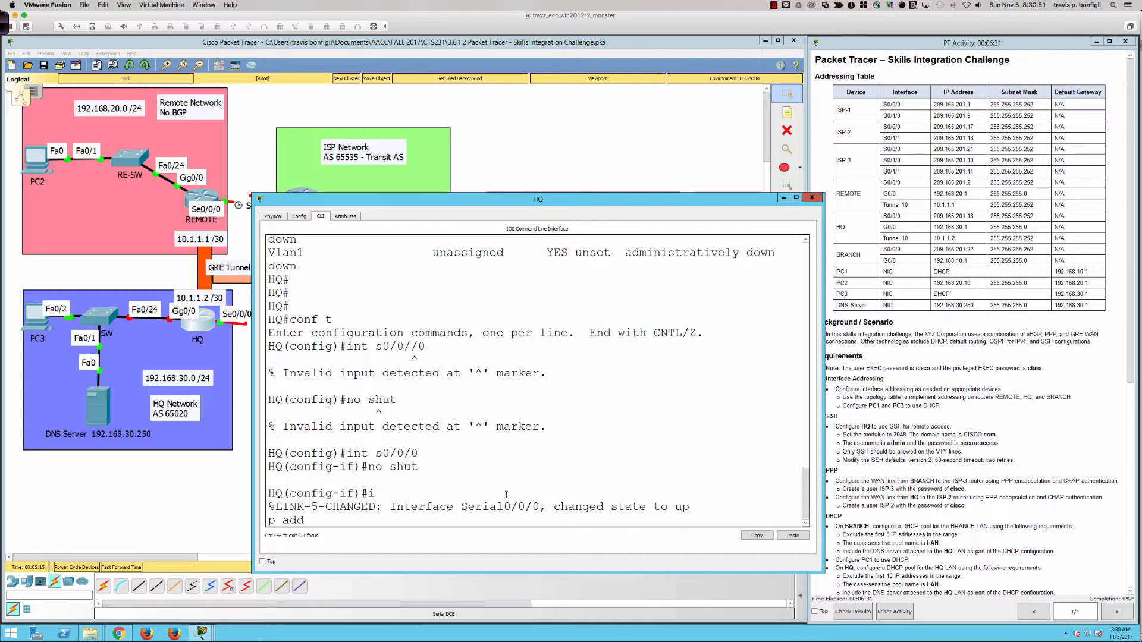
{"action": "type", "text": " 209.165.201."}
{"action": "type", "text": "18"}
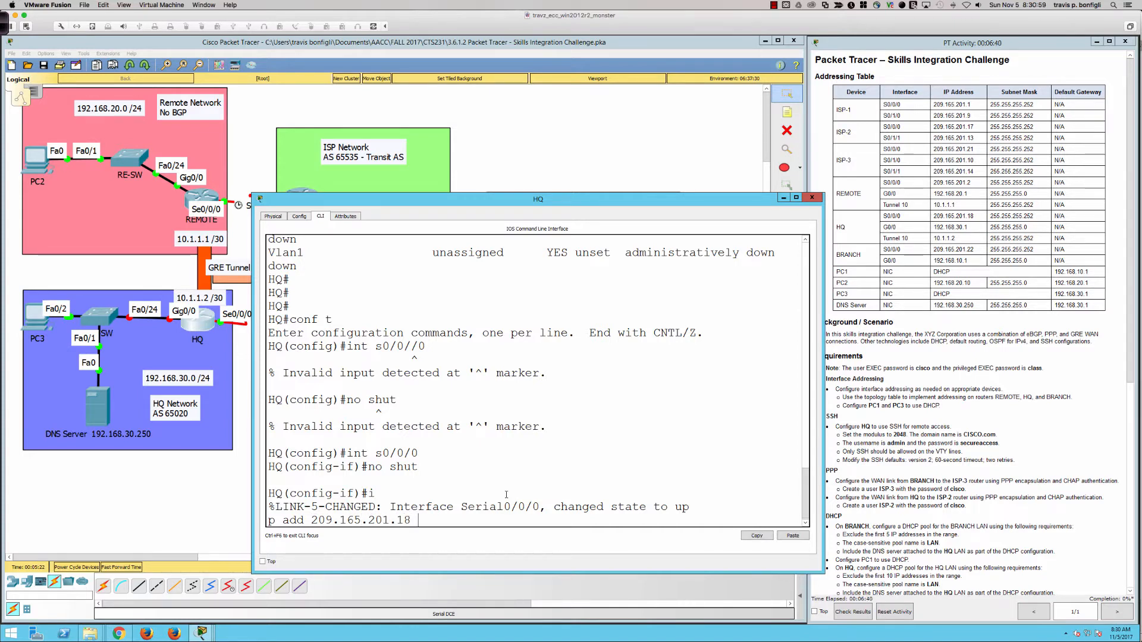
{"action": "type", "text": " 255.255.255.252"}
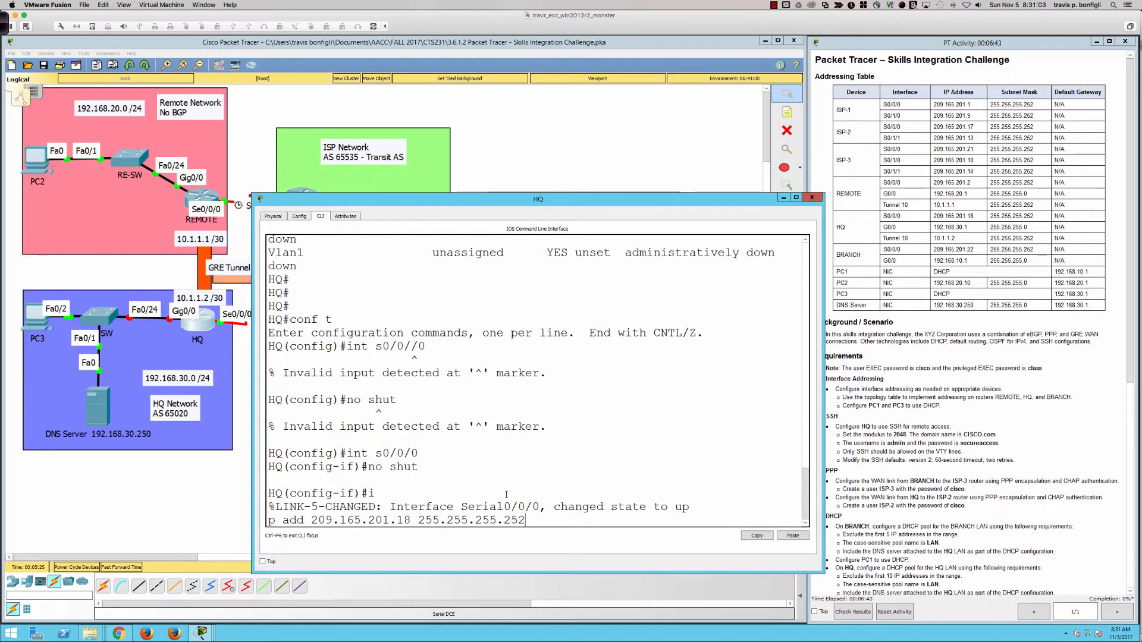
{"action": "key", "text": "Return"}
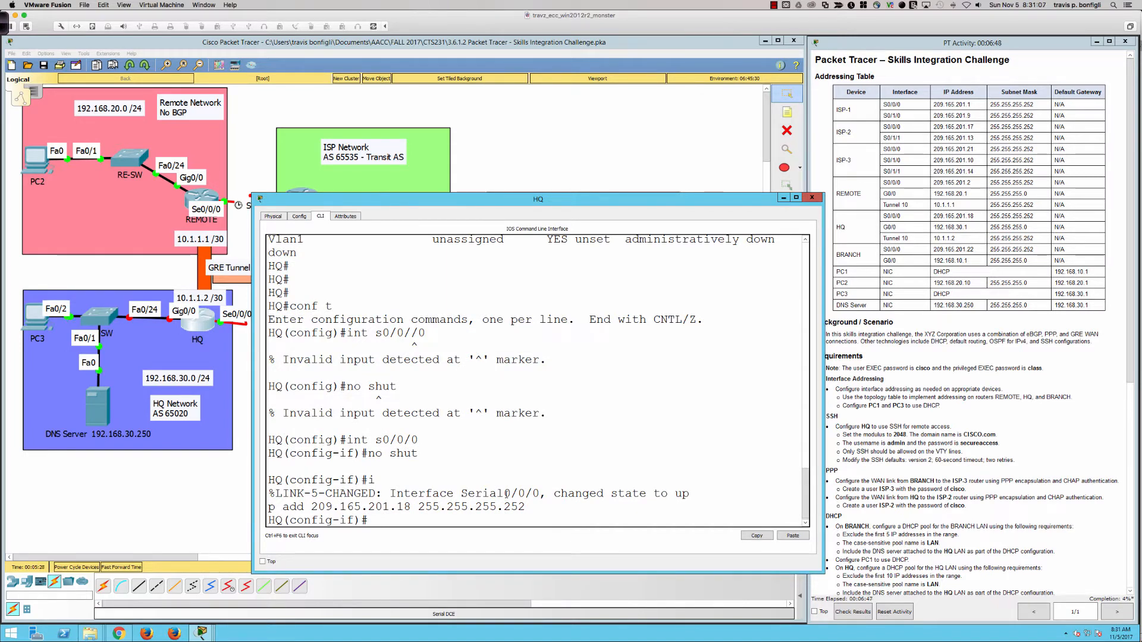
{"action": "type", "text": "es"}
{"action": "key", "text": "Tab"}
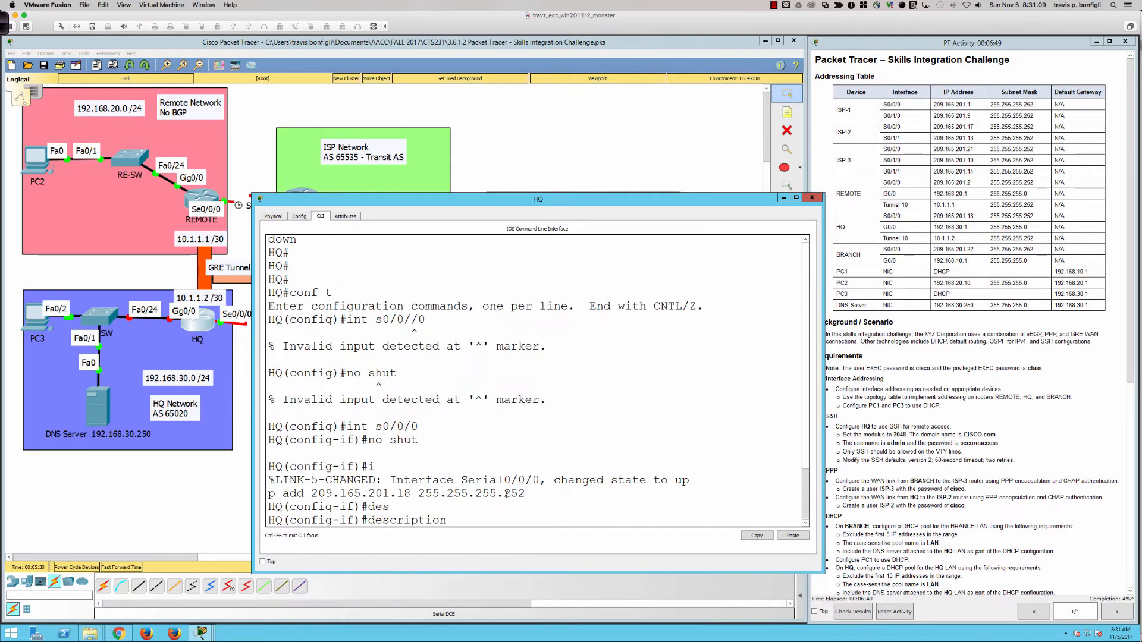
{"action": "type", "text": "Interface to"}
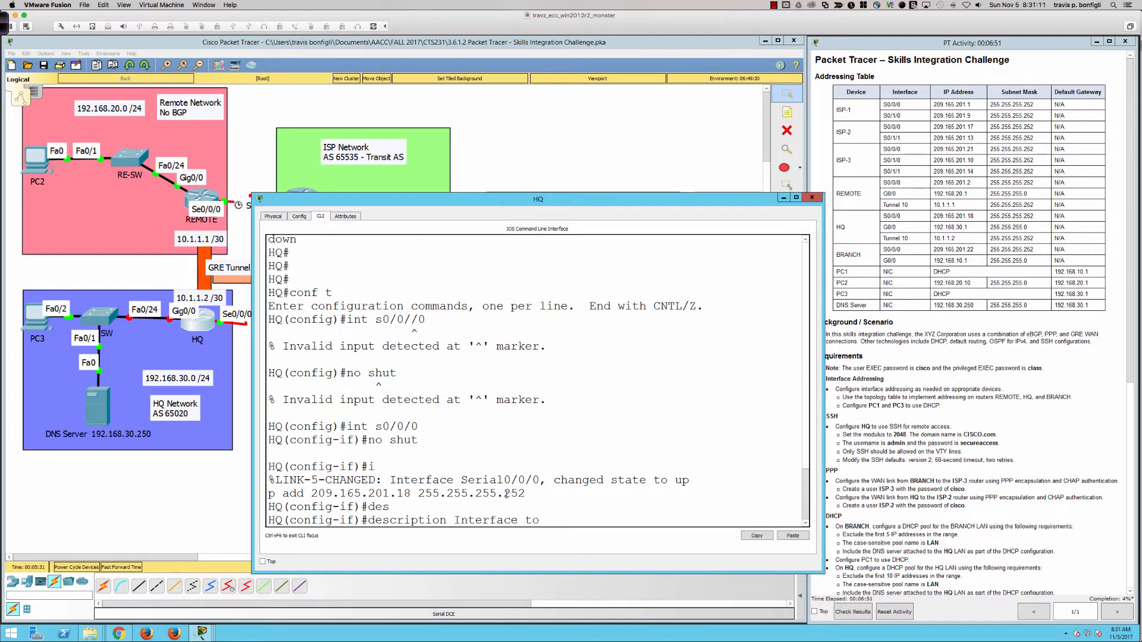
{"action": "type", "text": " ISP"}
{"action": "key", "text": "Return"}
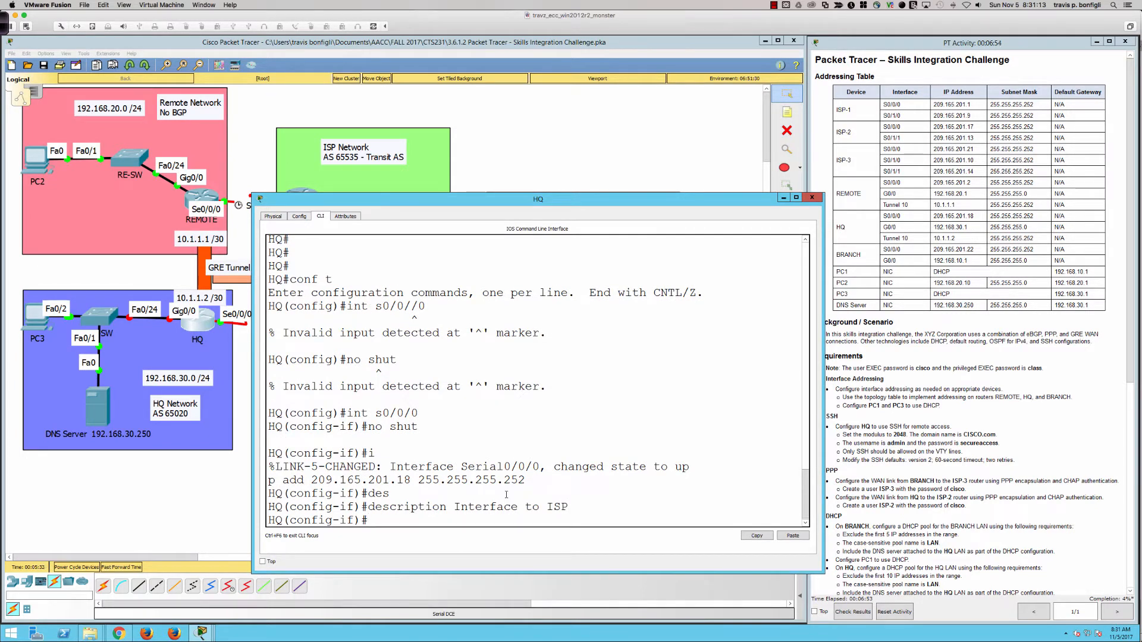
{"action": "type", "text": "int g0/0"}
Describe HQ's GigabitEthernet0/0 as 'LAN Network'
{"action": "key", "text": "Return"}
{"action": "type", "text": "desc"}
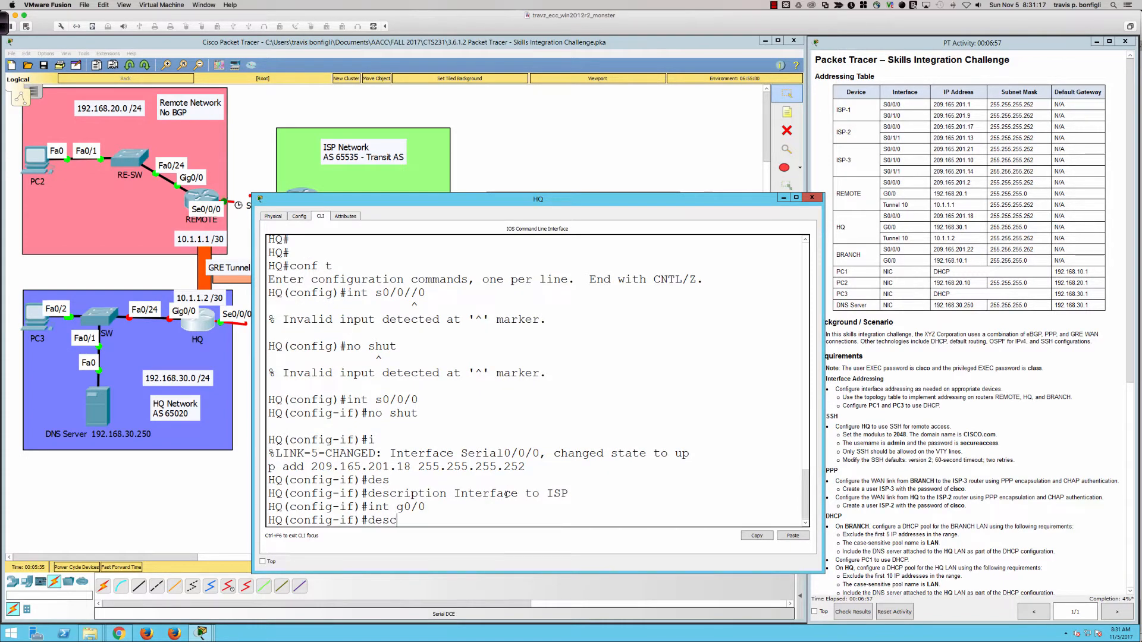
{"action": "key", "text": "Tab"}
{"action": "type", "text": "LAN Network"}
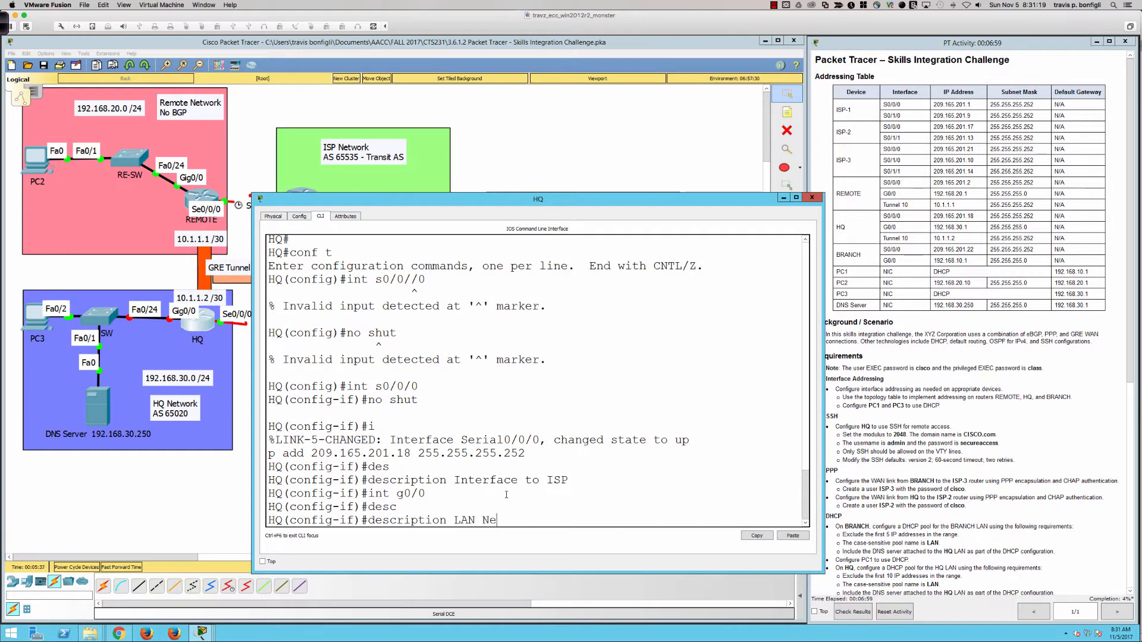
{"action": "key", "text": "Return"}
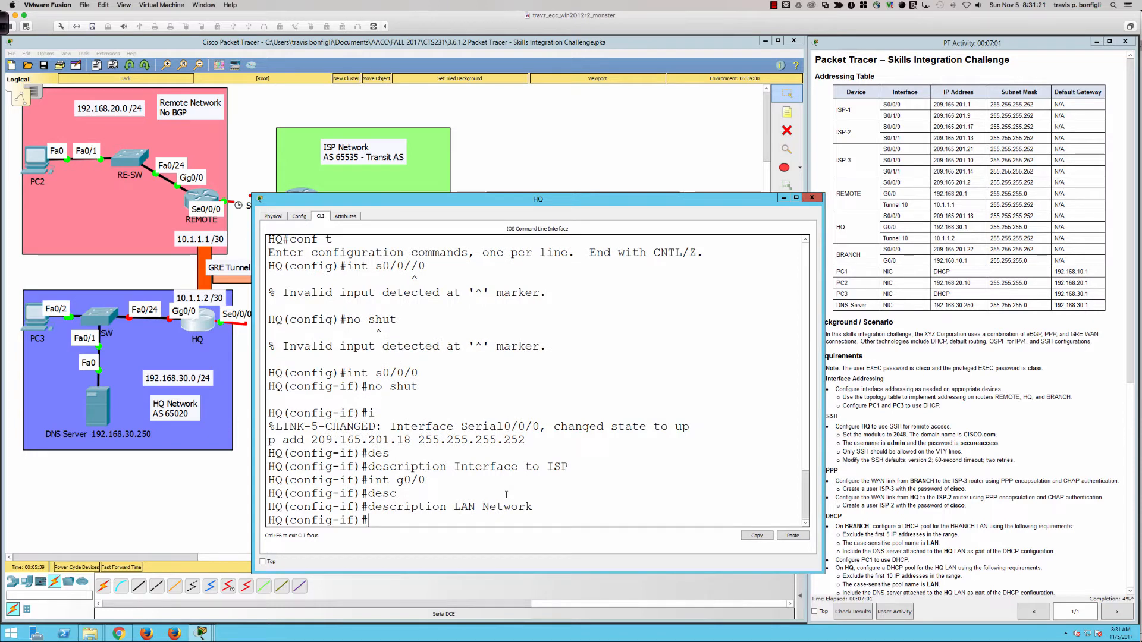
Assign 192.168.30.1 255.255.255.0 to G0/0, enable it, and return to the topology
{"action": "type", "text": "ip add 192.168.30."}
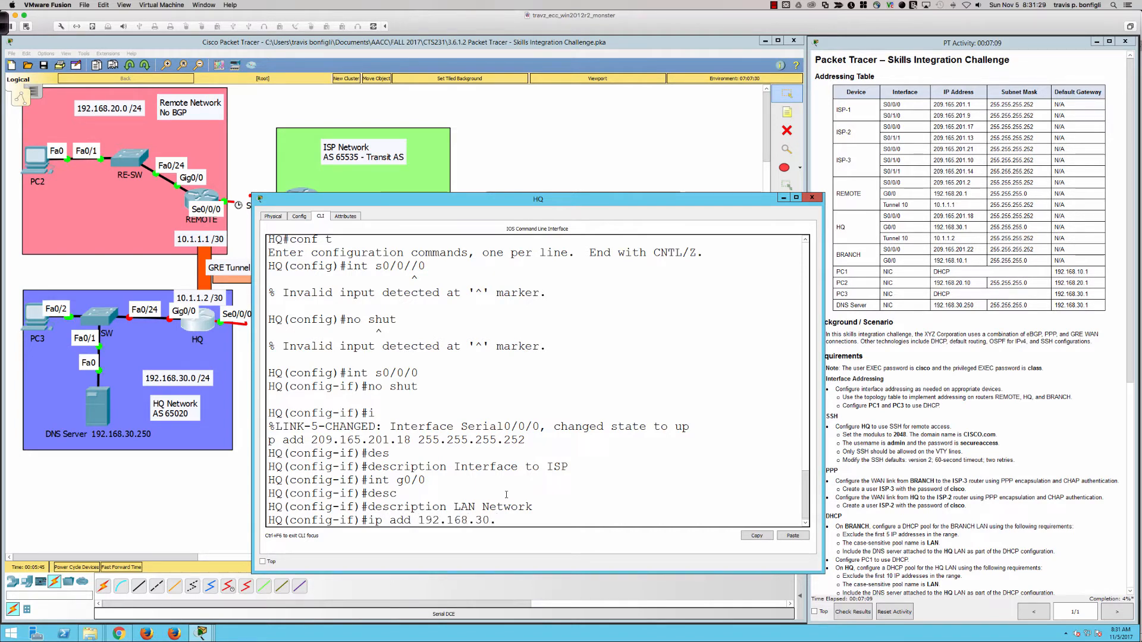
{"action": "type", "text": "1 255.255.255.0"}
{"action": "key", "text": "Return"}
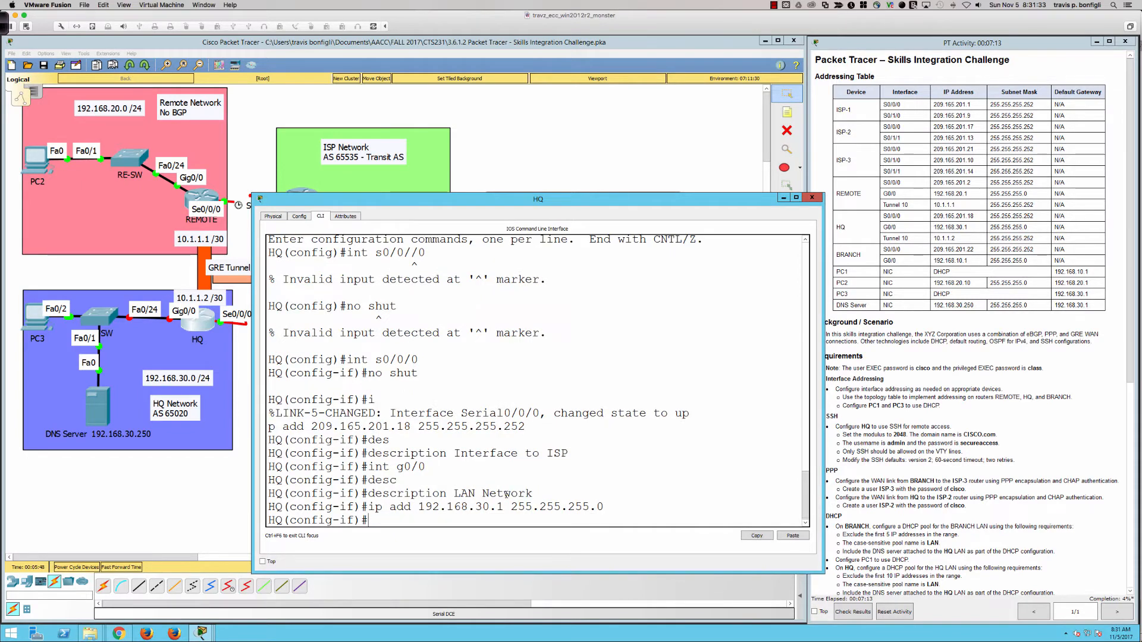
{"action": "type", "text": "no shut"}
{"action": "key", "text": "Return"}
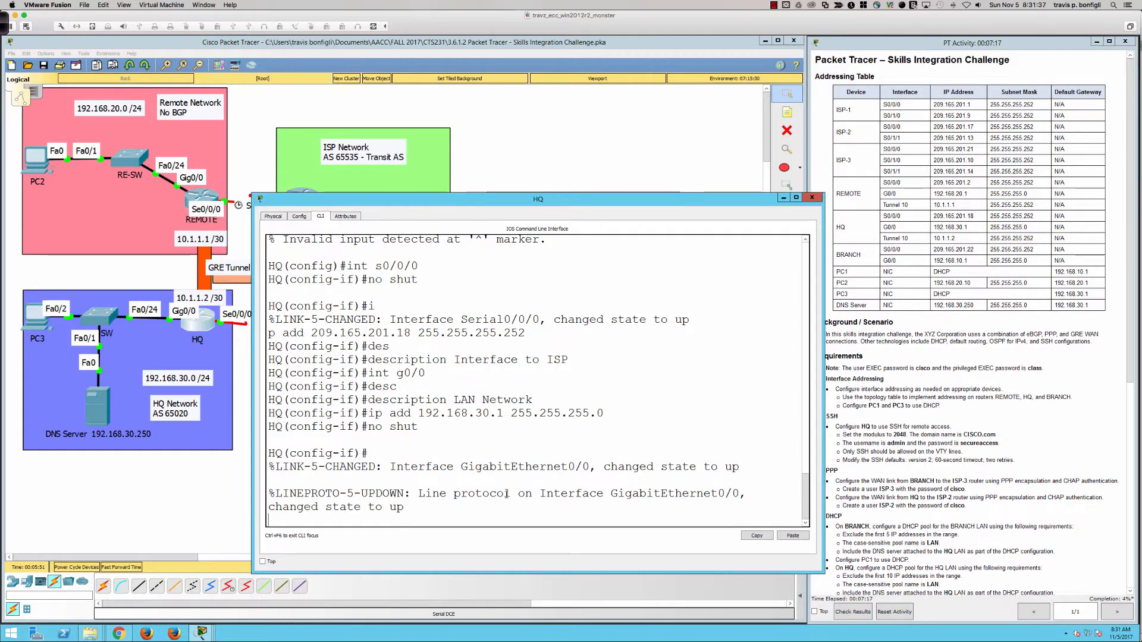
{"action": "key", "text": "Return"}
{"action": "key", "text": "Return"}
{"action": "key", "text": "Return"}
{"action": "key", "text": "Return"}
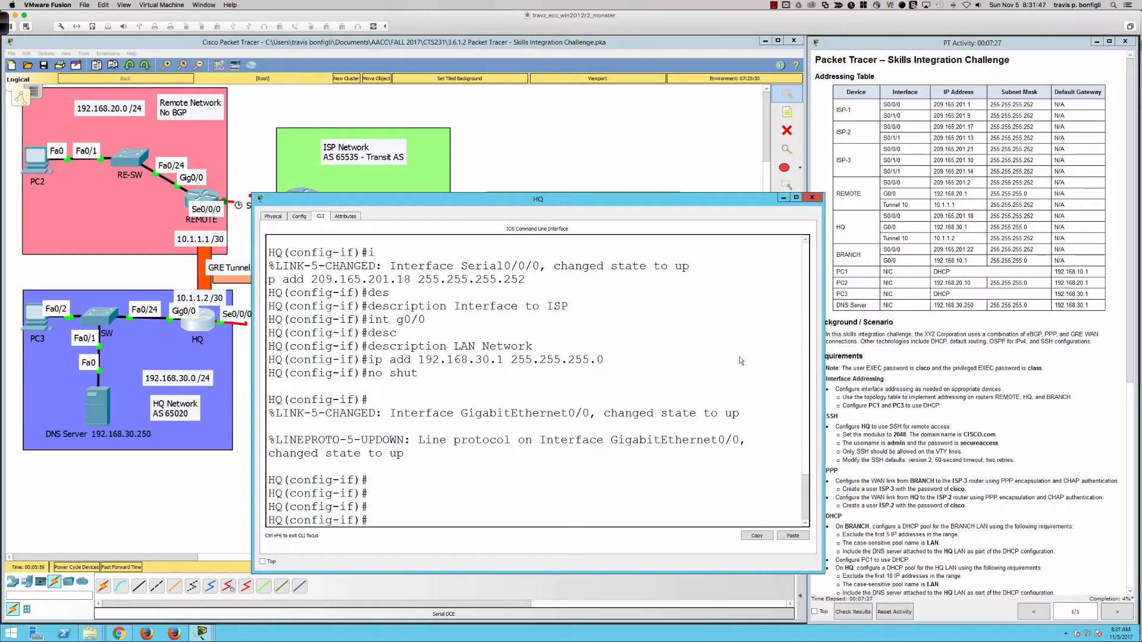
{"action": "left_click", "coordinate": [208, 500]}
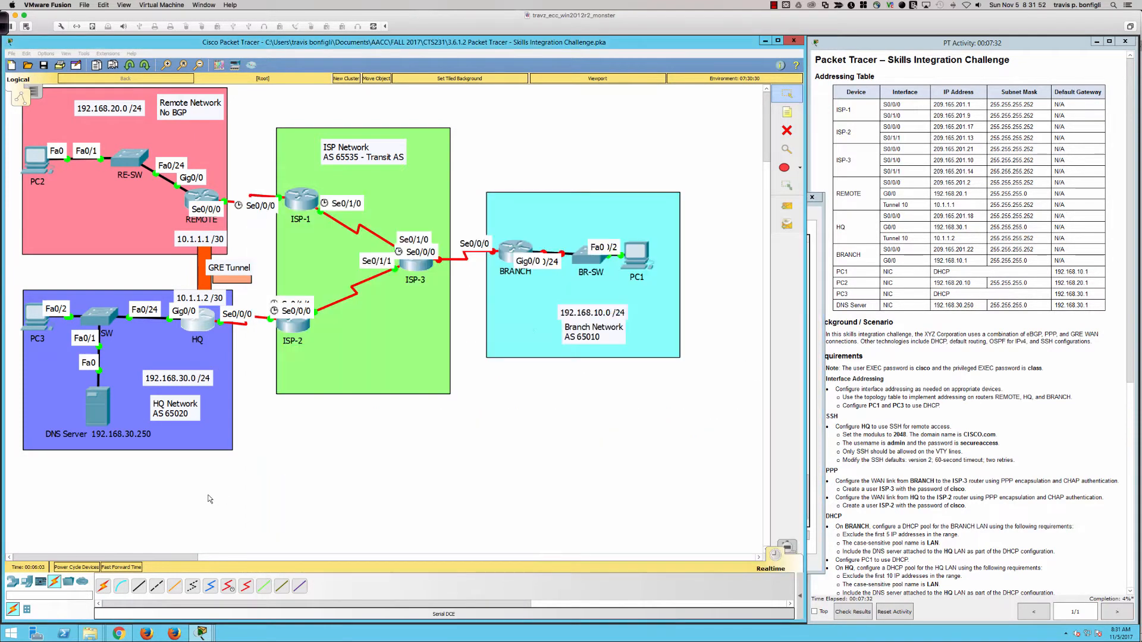
Open the BRANCH router, enlarge its window, and bring up a CLI prompt
{"action": "left_click", "coordinate": [517, 253]}
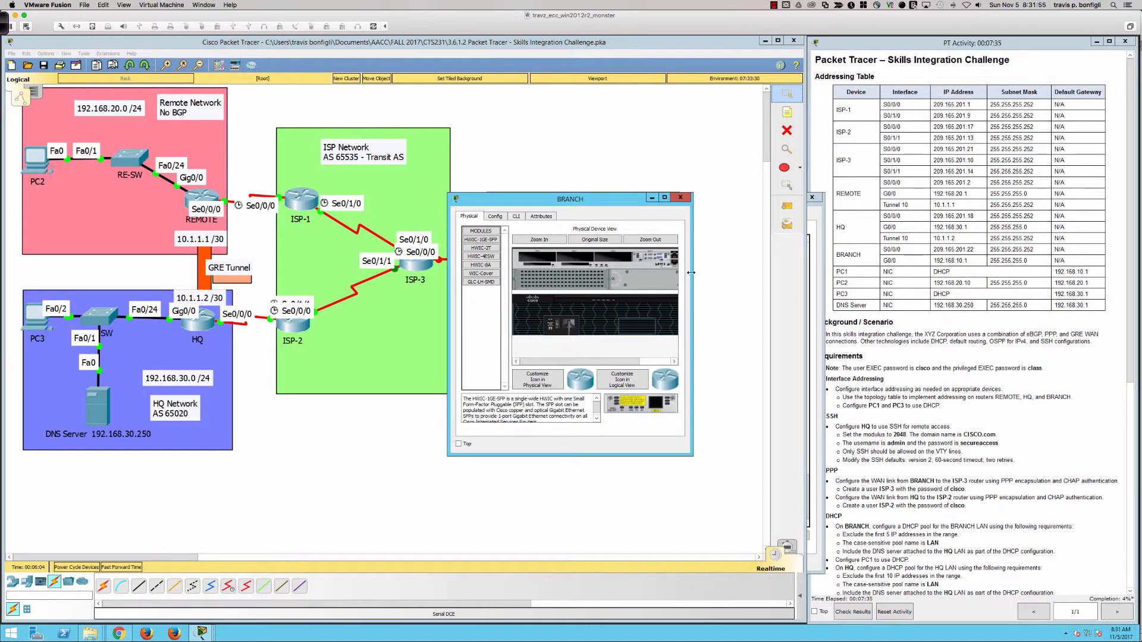
{"action": "left_click_drag", "start_coordinate": [692, 273], "coordinate": [831, 272]}
{"action": "left_click_drag", "start_coordinate": [451, 281], "coordinate": [258, 281]}
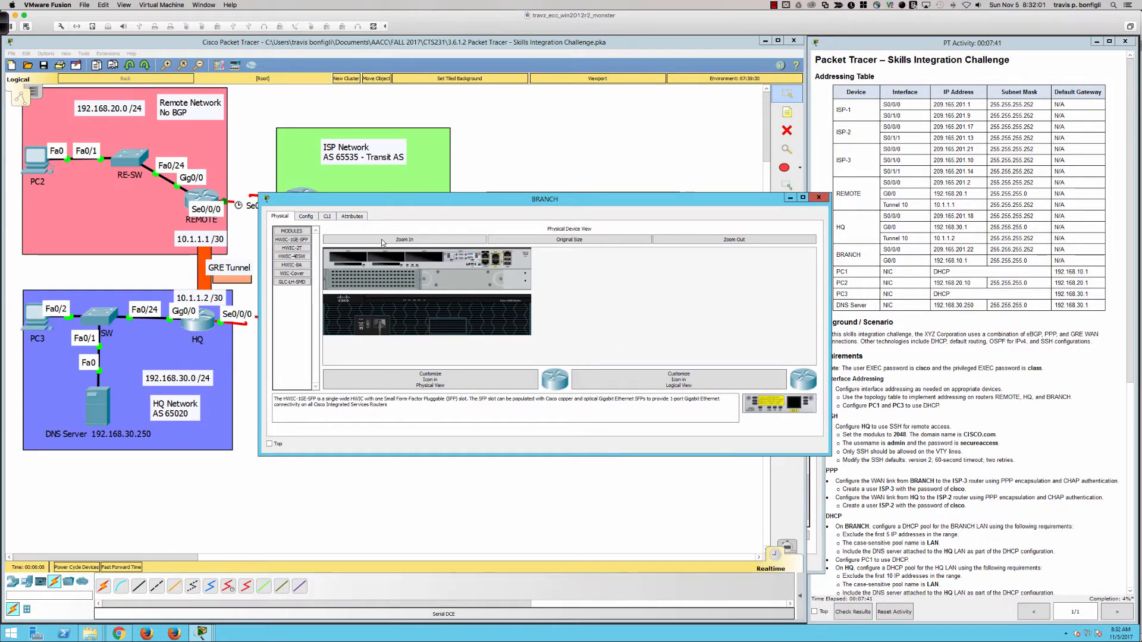
{"action": "left_click", "coordinate": [327, 216]}
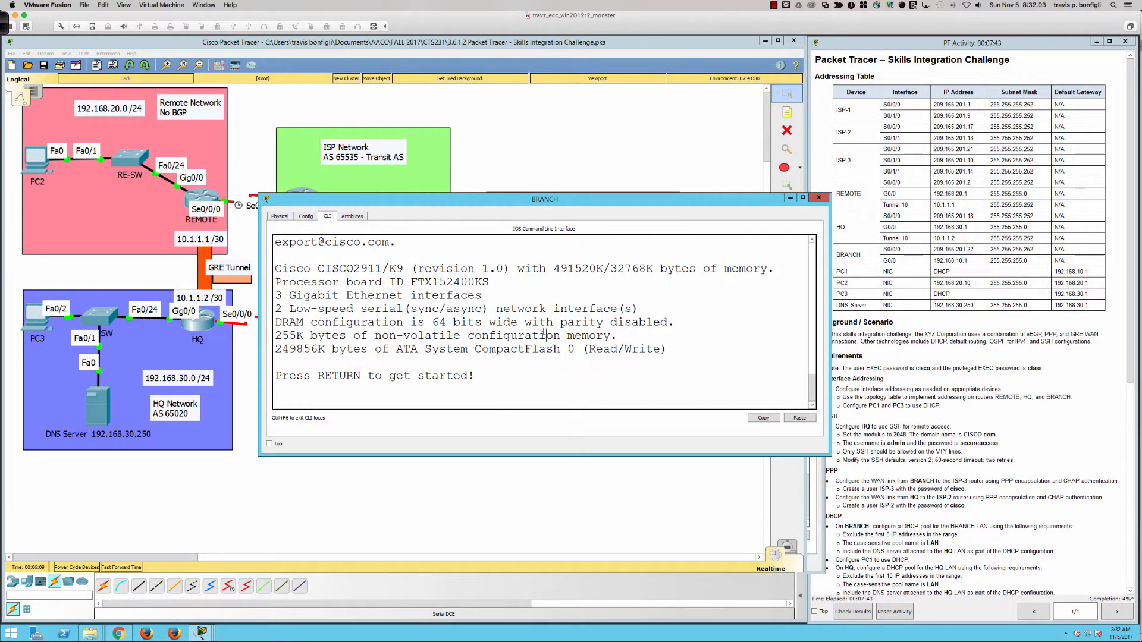
{"action": "left_click_drag", "start_coordinate": [511, 455], "coordinate": [523, 539]}
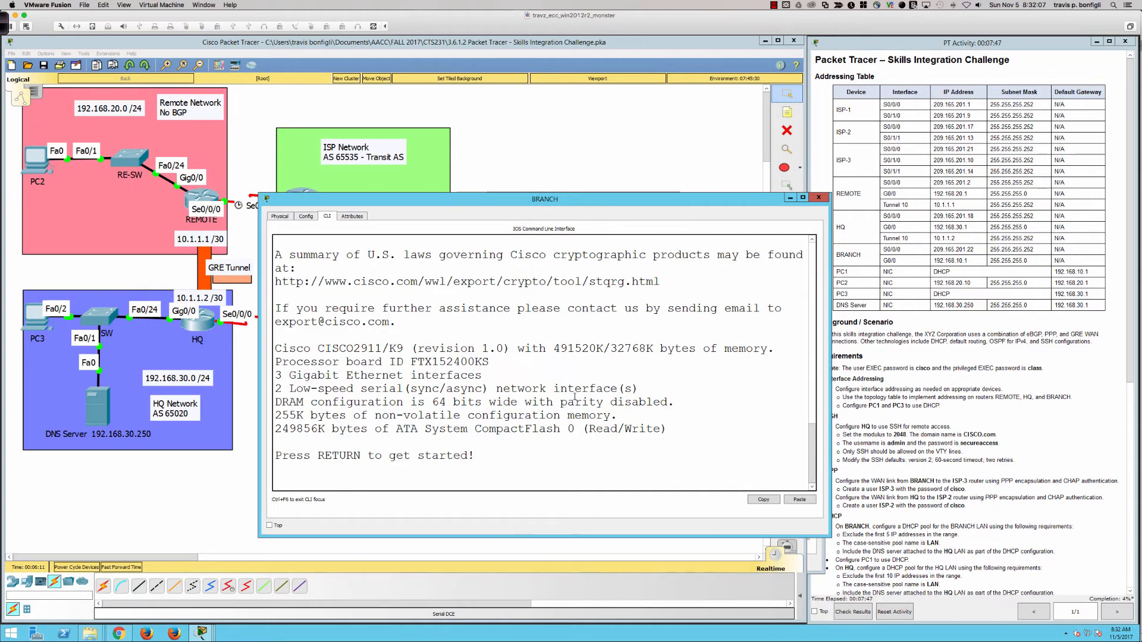
{"action": "key", "text": "Return"}
{"action": "key", "text": "Return"}
{"action": "key", "text": "Return"}
Enter privileged mode, list BRANCH's interfaces, and enter global configuration mode
{"action": "type", "text": "en"}
{"action": "key", "text": "Return"}
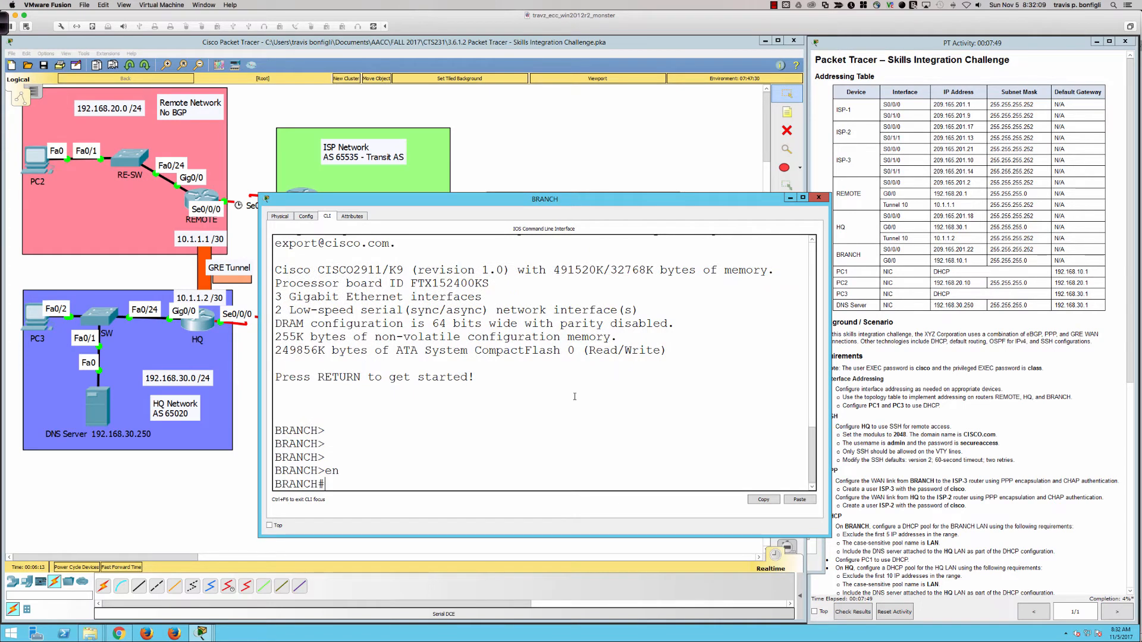
{"action": "type", "text": "sh ip int bri"}
{"action": "key", "text": "Return"}
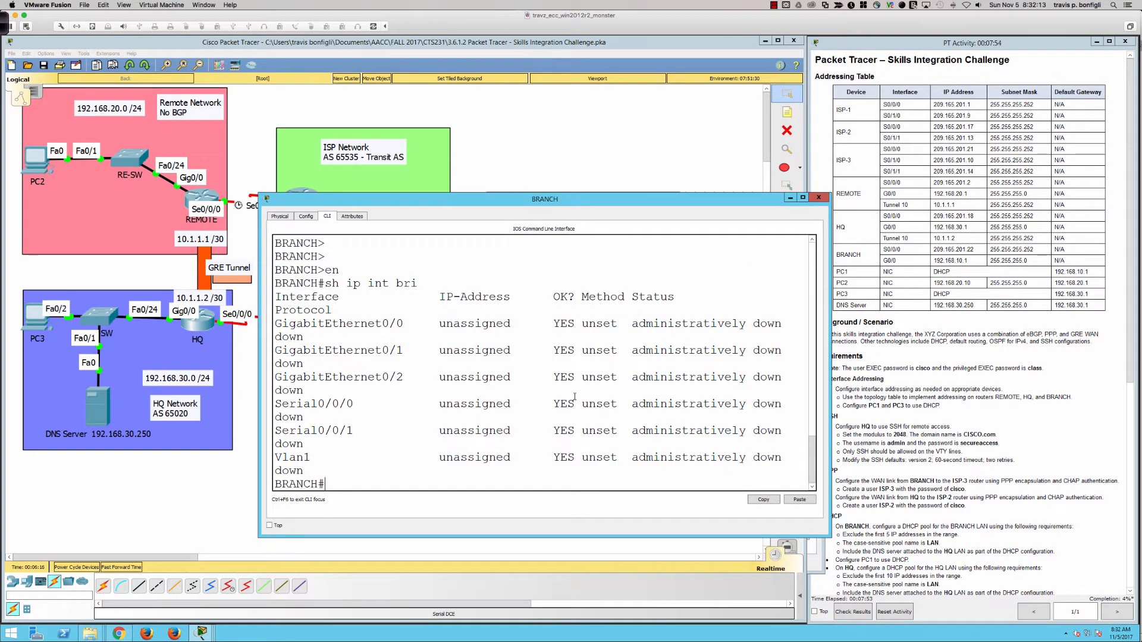
{"action": "type", "text": "conf t"}
{"action": "key", "text": "Return"}
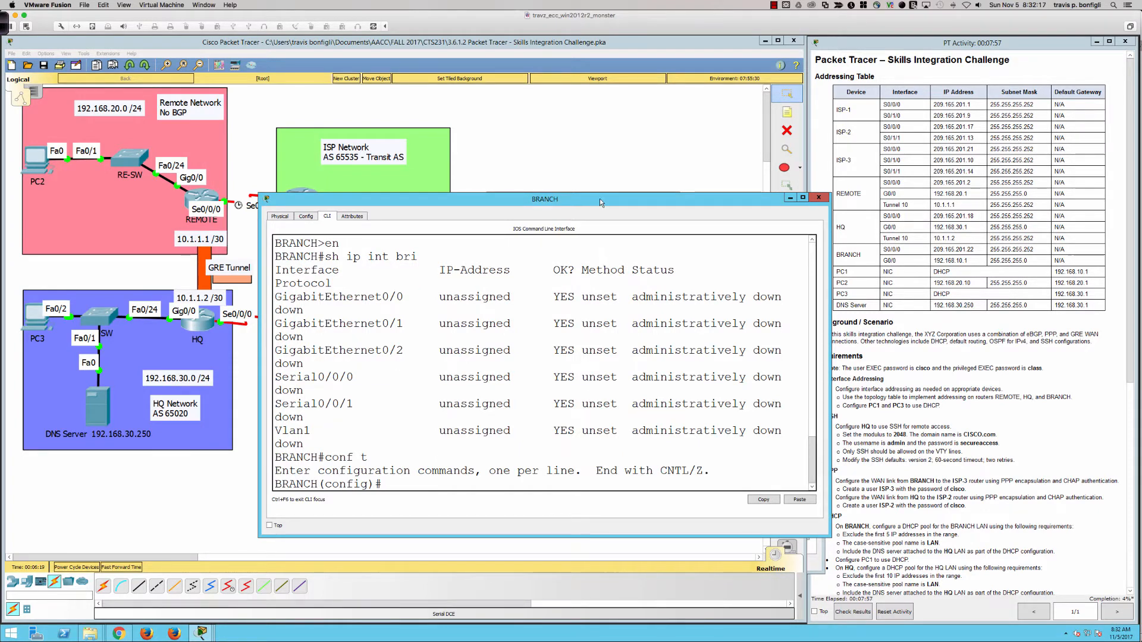
{"action": "left_click_drag", "start_coordinate": [600, 199], "coordinate": [604, 281]}
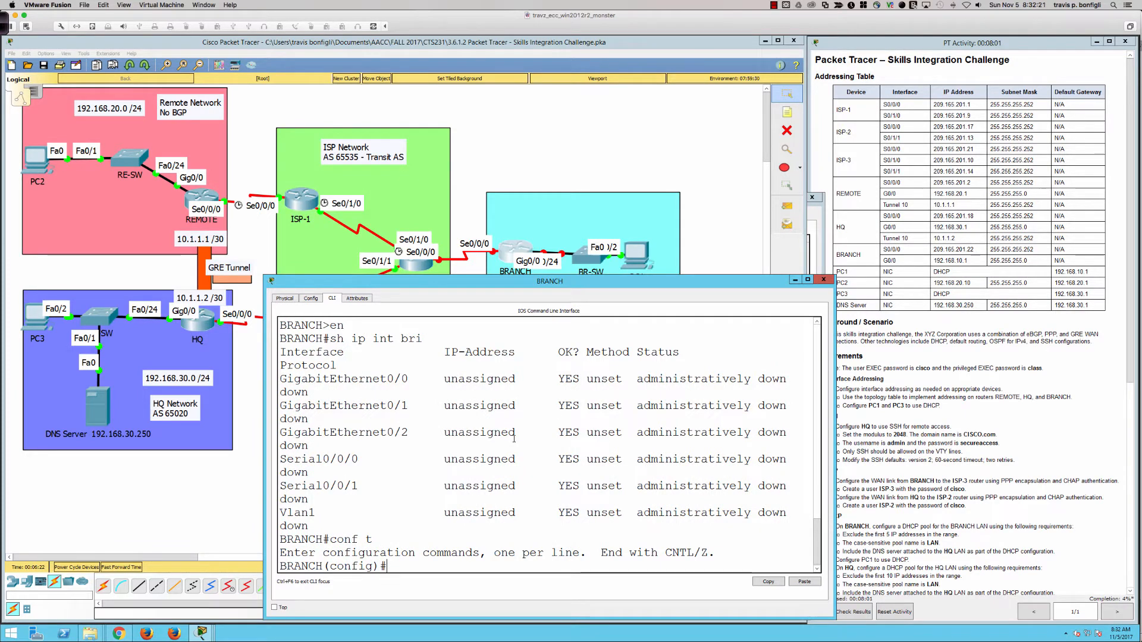
Enable BRANCH's Serial0/0/0 and describe it as 'Interface to ISP'
{"action": "type", "text": "nt s0/0/0"}
{"action": "key", "text": "Return"}
{"action": "type", "text": "no shut"}
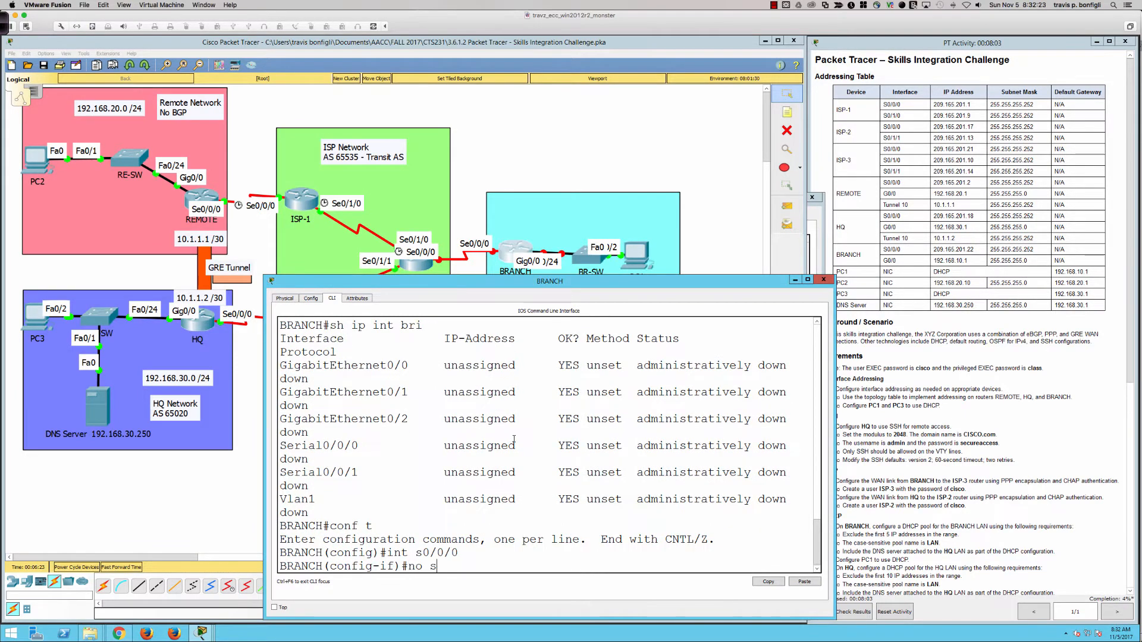
{"action": "key", "text": "Return"}
{"action": "type", "text": "des"}
{"action": "key", "text": "Tab"}
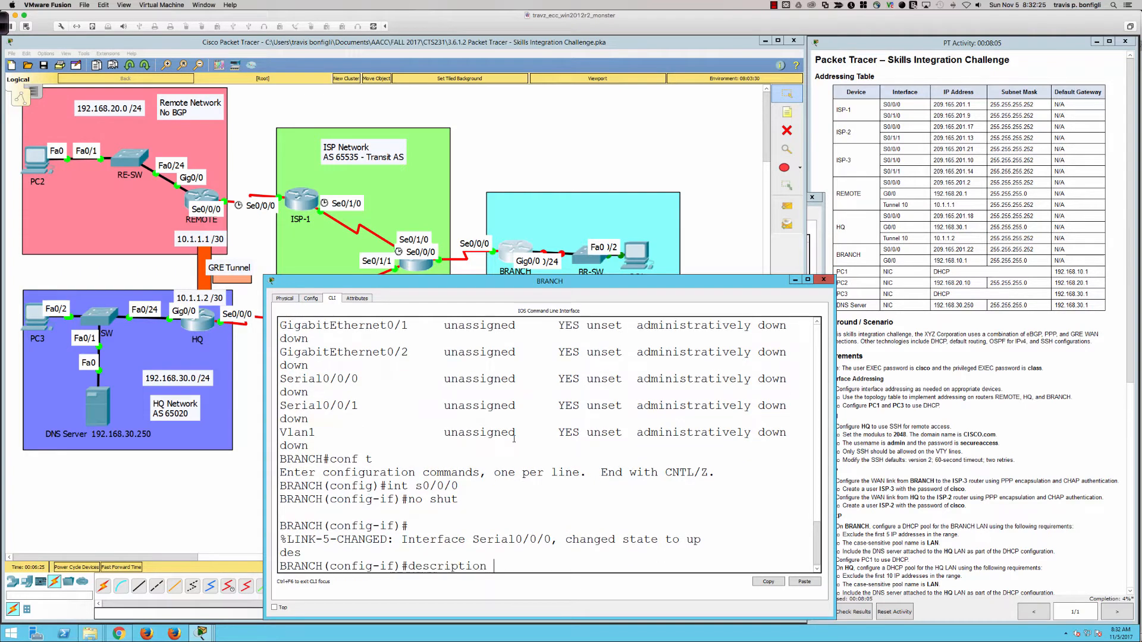
{"action": "type", "text": "Interface to ISP"}
{"action": "key", "text": "Return"}
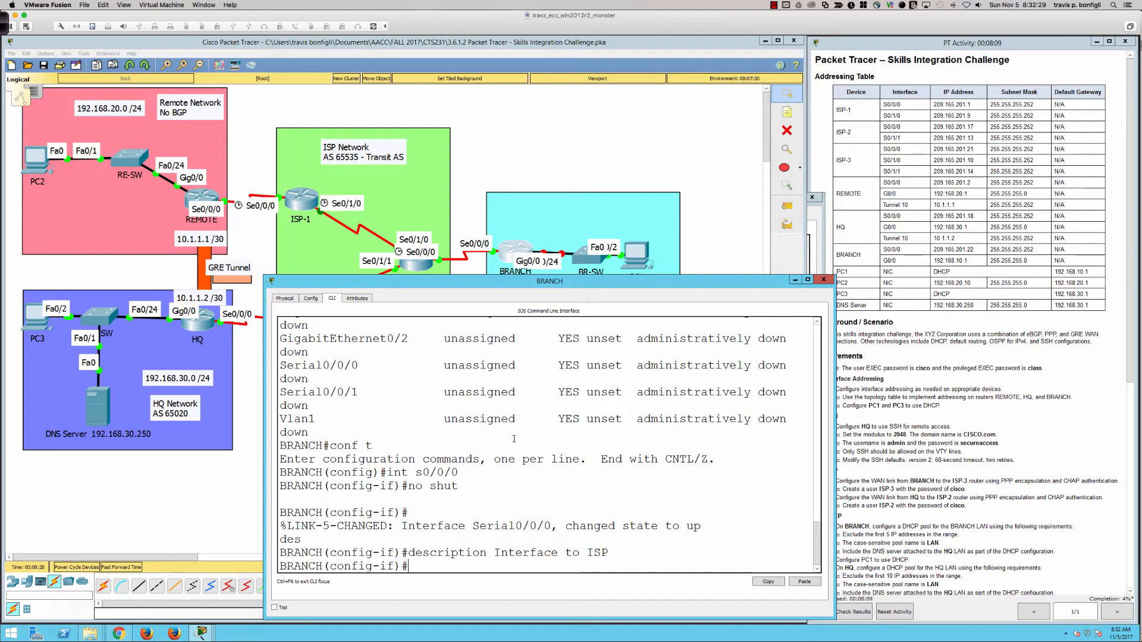
Assign 209.165.201.22 255.255.255.252 to Serial0/0/0, correcting the mistyped 'addd' command
{"action": "type", "text": "ip addd 209.165.201."}
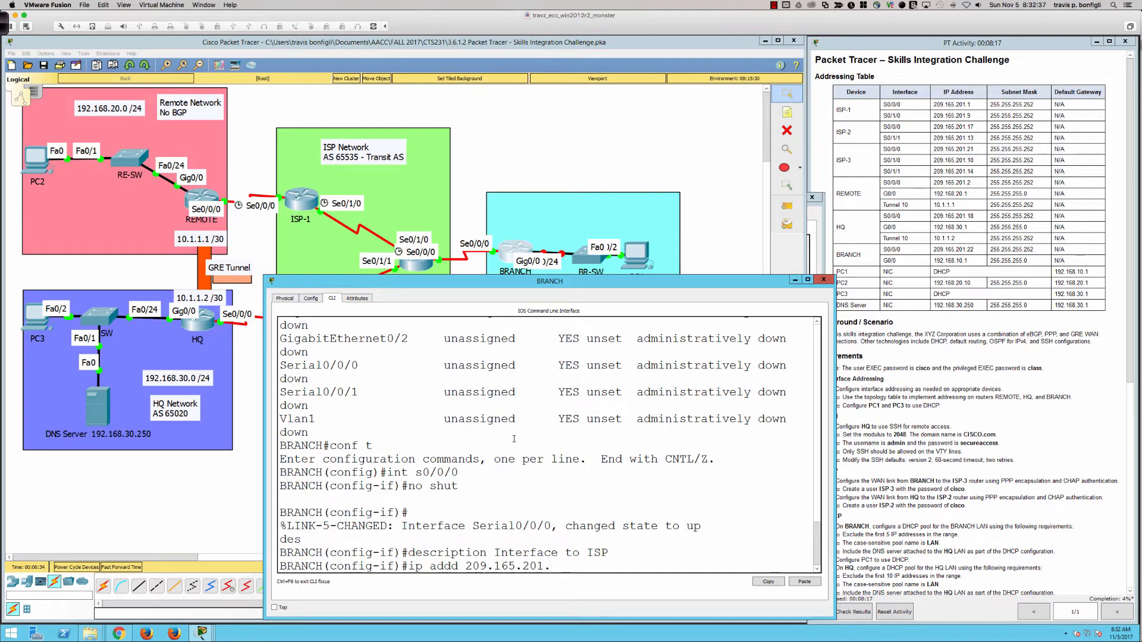
{"action": "type", "text": "22 255.255.255.252"}
{"action": "key", "text": "Return"}
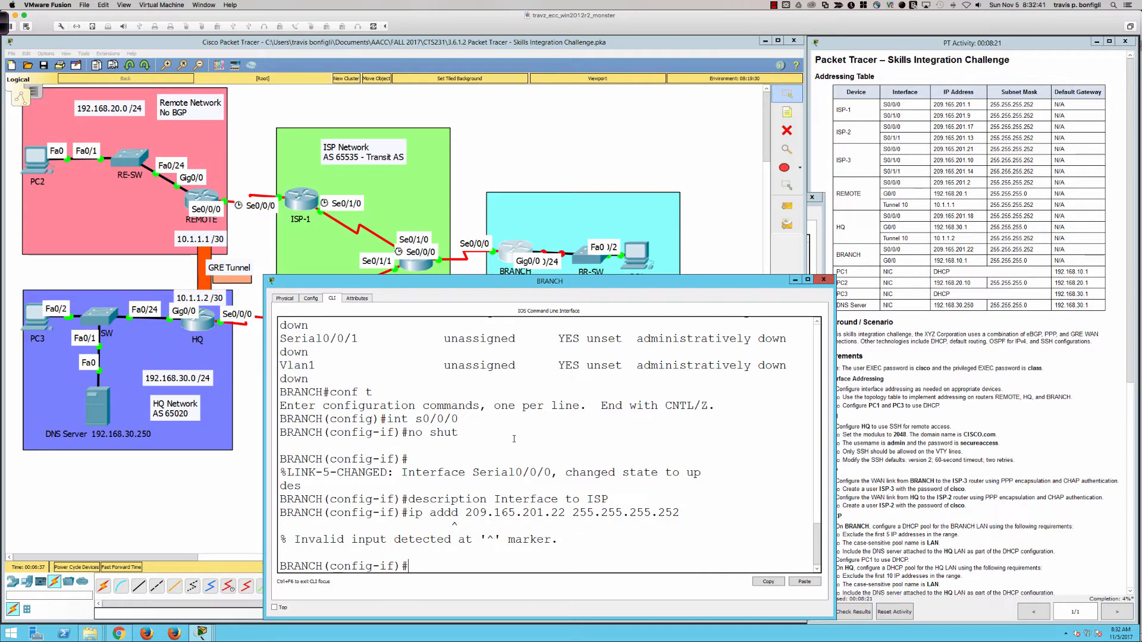
{"action": "key", "text": "Up"}
{"action": "key", "text": "Left"}
{"action": "key", "text": "Left"}
{"action": "key", "text": "Left"}
{"action": "key", "text": "Left"}
{"action": "key", "text": "Left"}
{"action": "key", "text": "Left"}
{"action": "key", "text": "Left"}
{"action": "key", "text": "Left"}
{"action": "key", "text": "Left"}
{"action": "key", "text": "Left"}
{"action": "key", "text": "Left"}
{"action": "key", "text": "Left"}
{"action": "key", "text": "Left"}
{"action": "key", "text": "Left"}
{"action": "key", "text": "Left"}
{"action": "key", "text": "Left"}
{"action": "key", "text": "Left"}
{"action": "key", "text": "Left"}
{"action": "key", "text": "Left"}
{"action": "key", "text": "Left"}
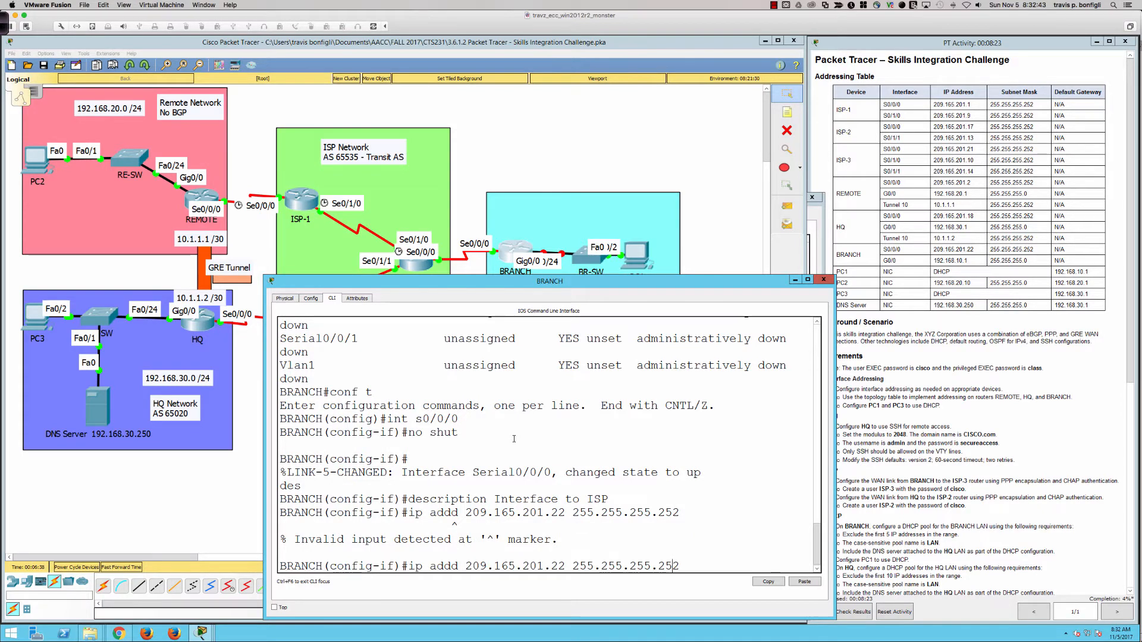
{"action": "key", "text": "BackSpace"}
{"action": "key", "text": "BackSpace"}
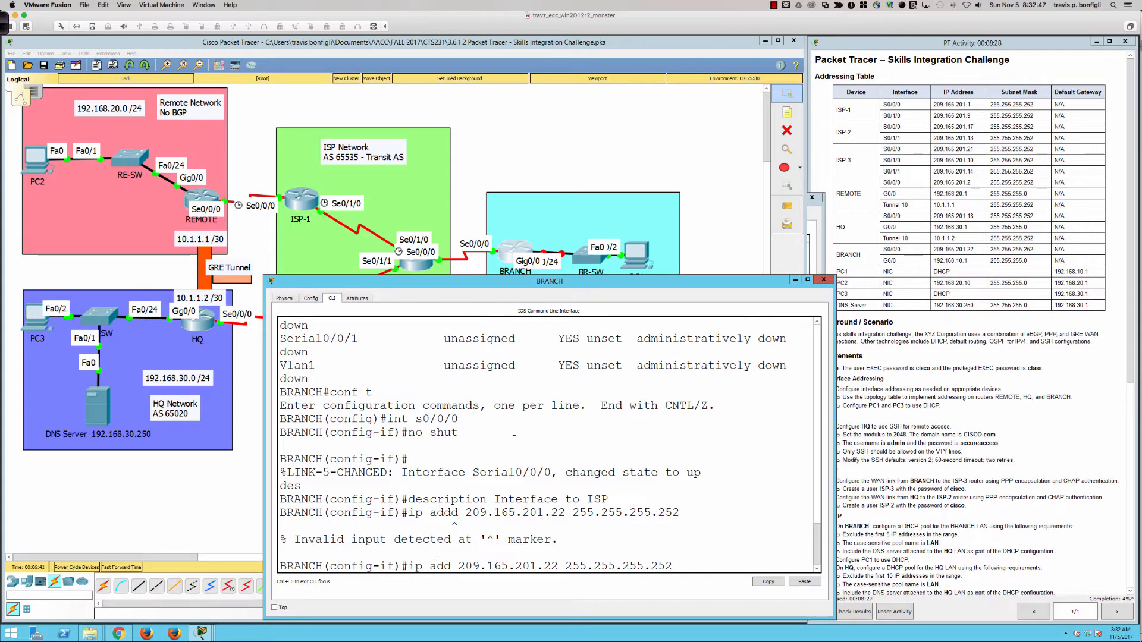
{"action": "key", "text": "Return"}
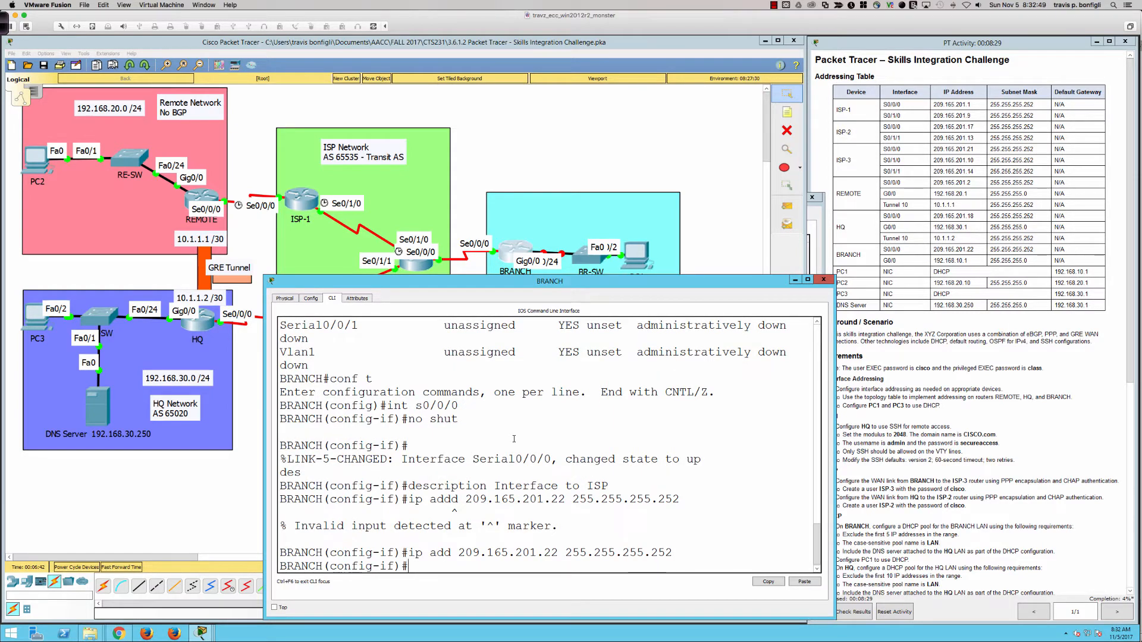
{"action": "type", "text": "int g0/0"}
{"action": "key", "text": "Return"}
Enable BRANCH's G0/0 and describe it as 'LAN interface'
{"action": "type", "text": "no shut"}
{"action": "key", "text": "Return"}
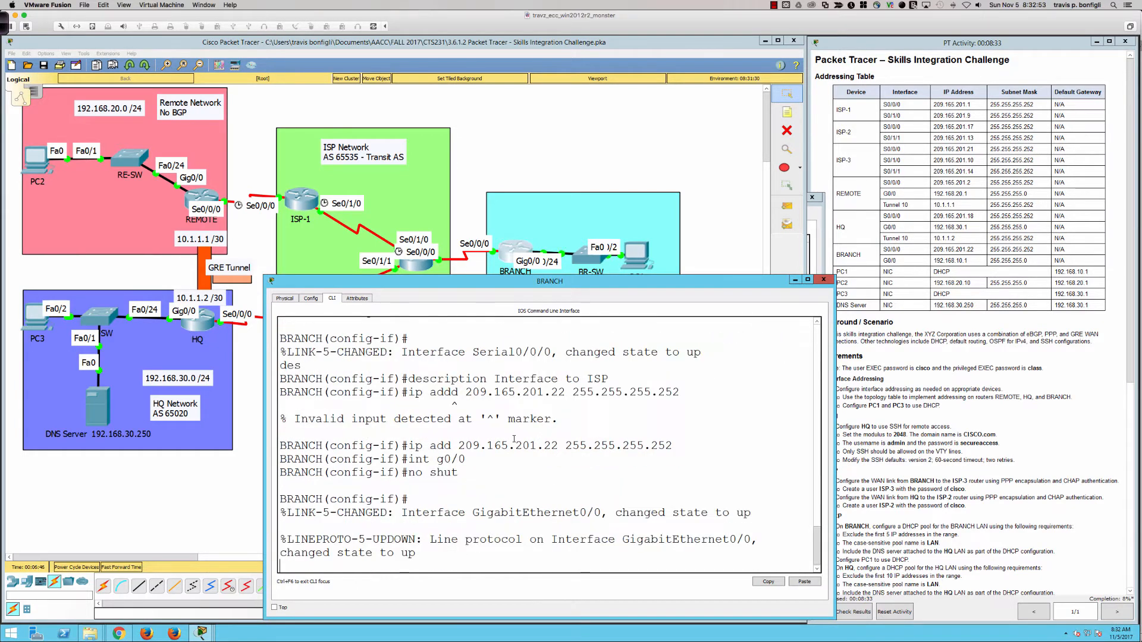
{"action": "key", "text": "Return"}
{"action": "key", "text": "Return"}
{"action": "type", "text": "desc"}
{"action": "key", "text": "Tab"}
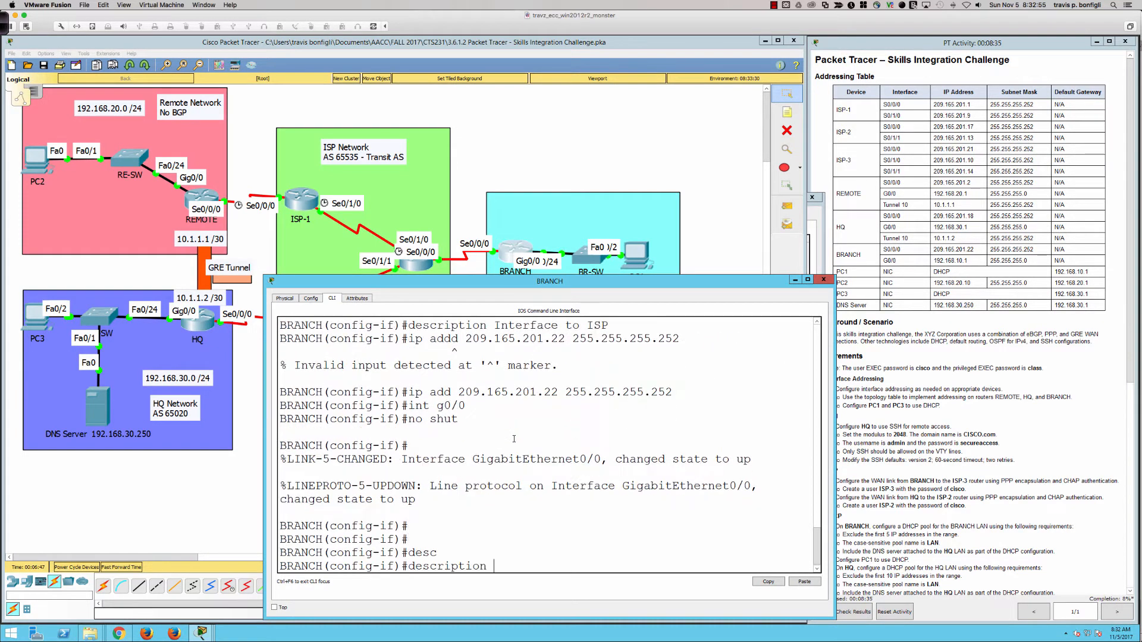
{"action": "type", "text": "LAN interface"}
{"action": "key", "text": "Return"}
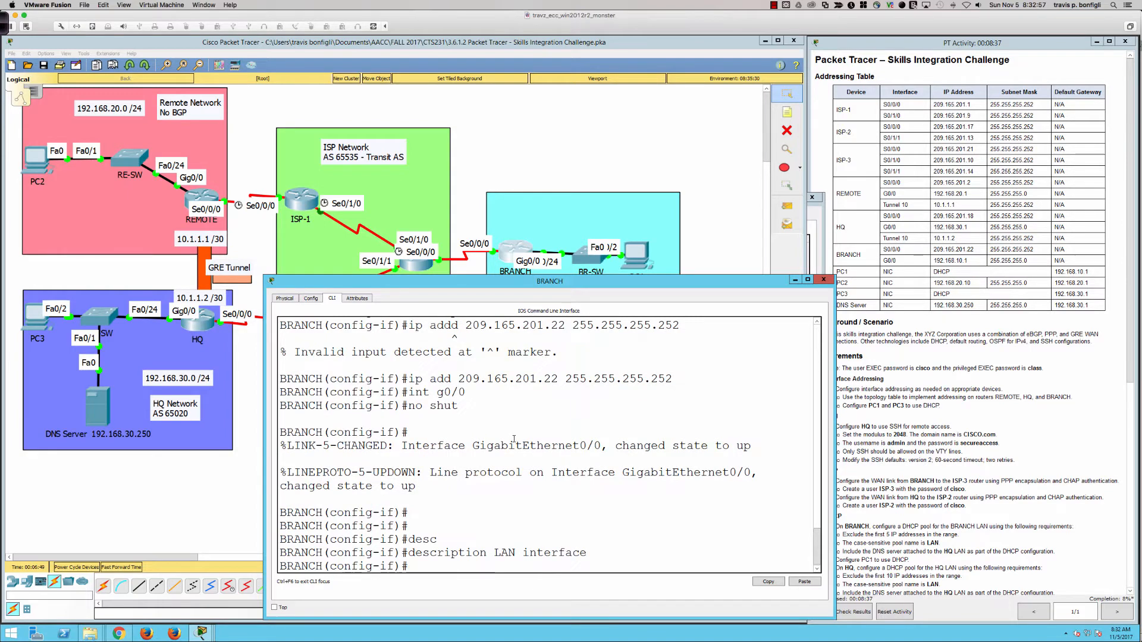
Assign 192.168.10.1 255.255.255.0 to G0/0 and return to the topology
{"action": "type", "text": "ip add 192.168.10."}
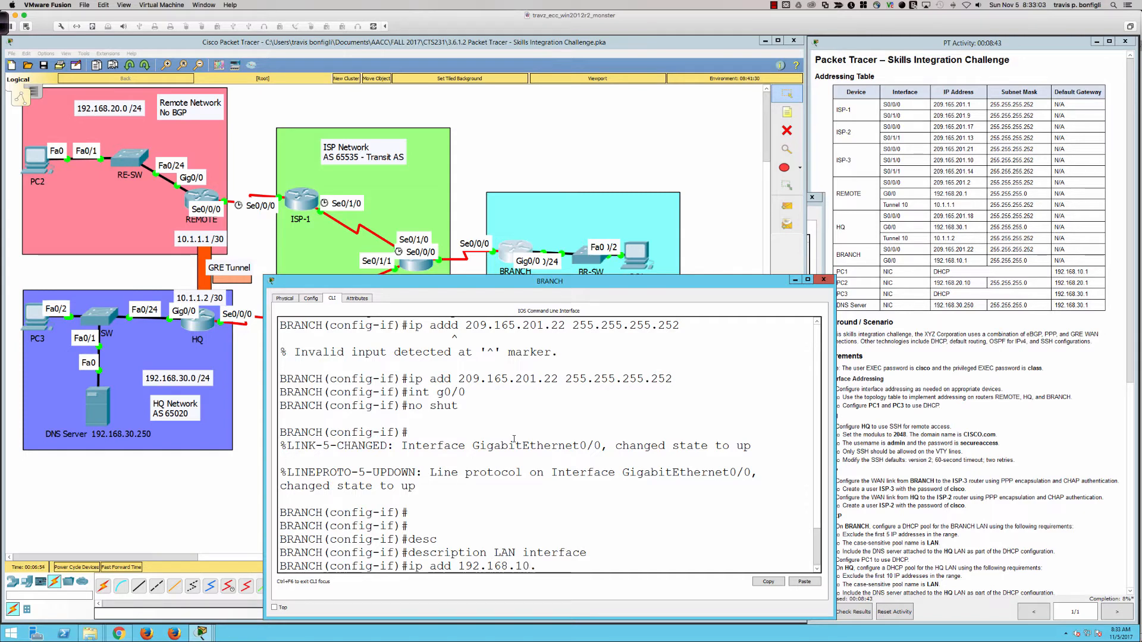
{"action": "type", "text": "1 255.255."}
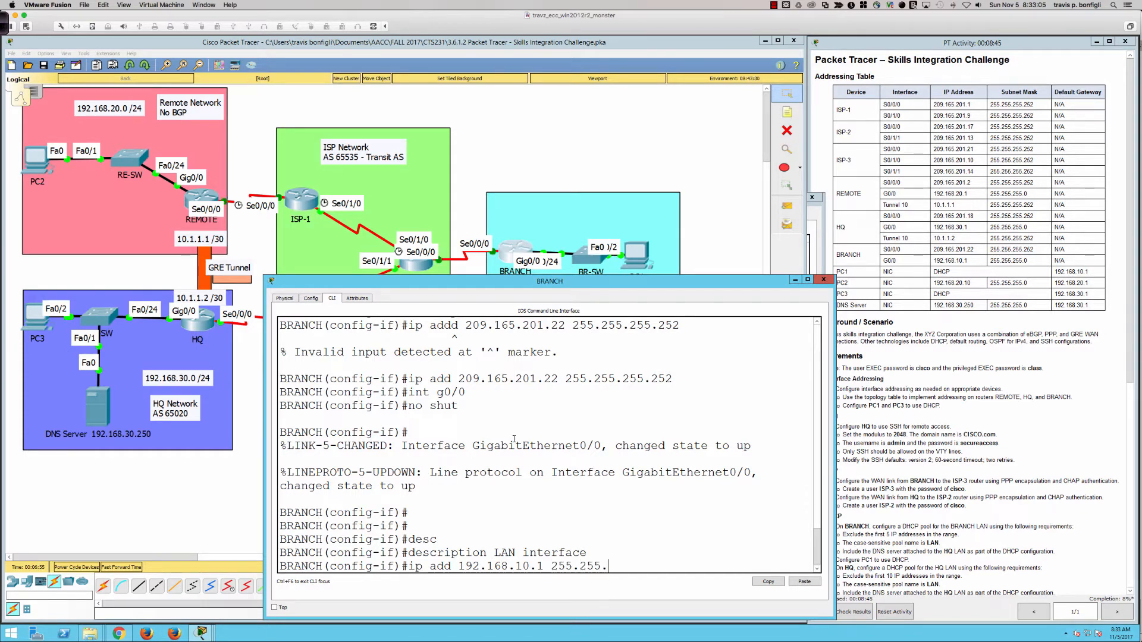
{"action": "type", "text": "255.0"}
{"action": "key", "text": "Return"}
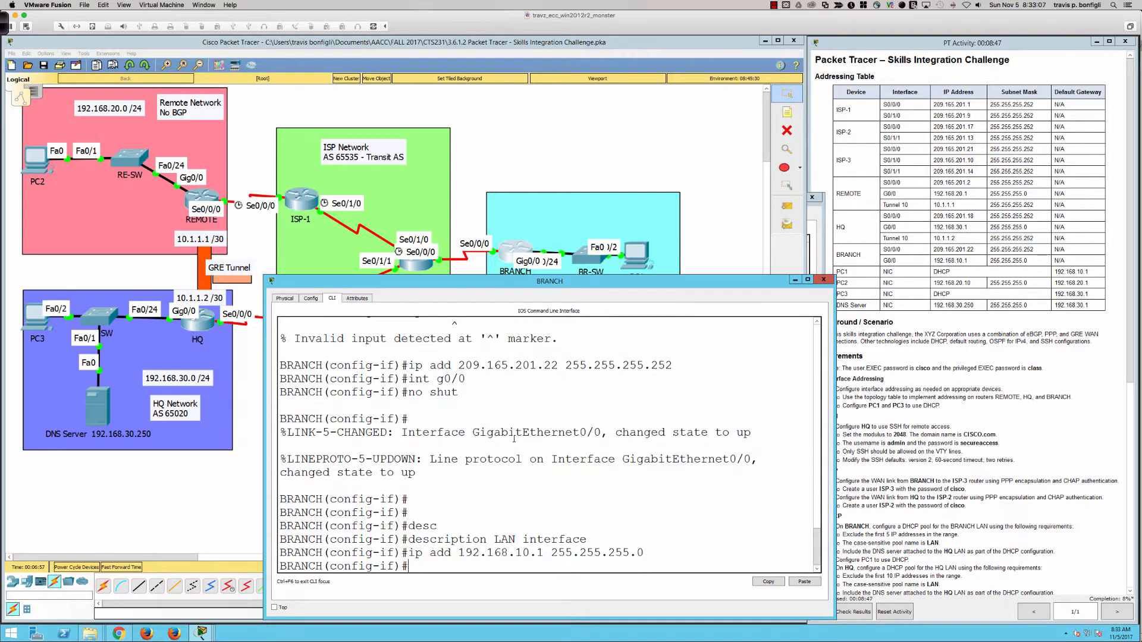
{"action": "key", "text": "Return"}
{"action": "key", "text": "Return"}
{"action": "key", "text": "Return"}
{"action": "key", "text": "Return"}
{"action": "key", "text": "Return"}
{"action": "key", "text": "Return"}
{"action": "key", "text": "Return"}
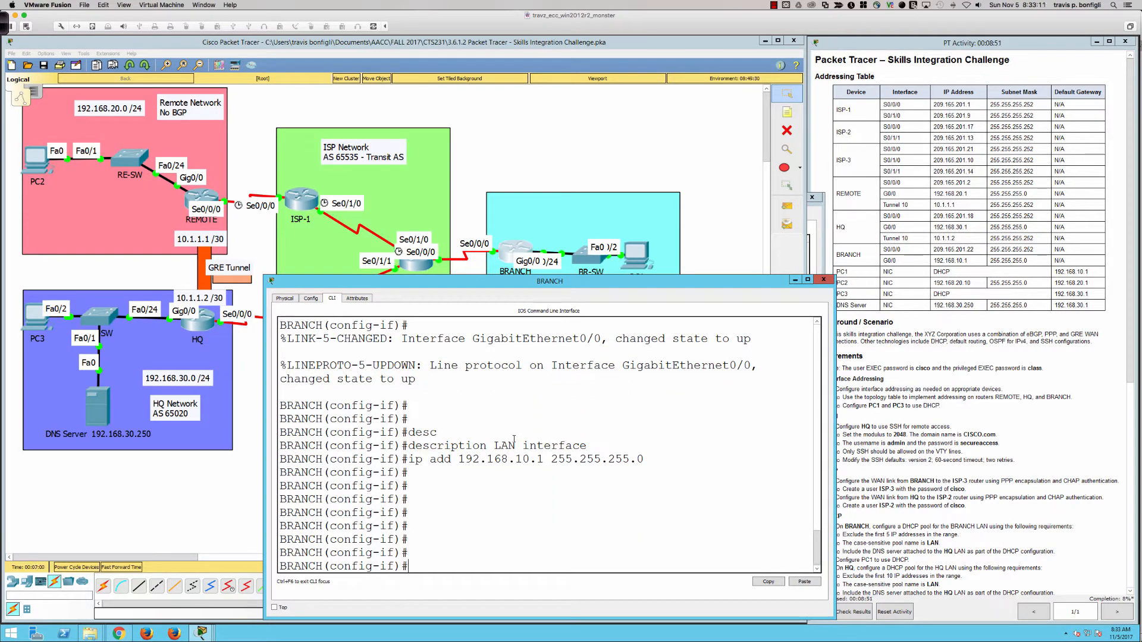
{"action": "left_click", "coordinate": [891, 383]}
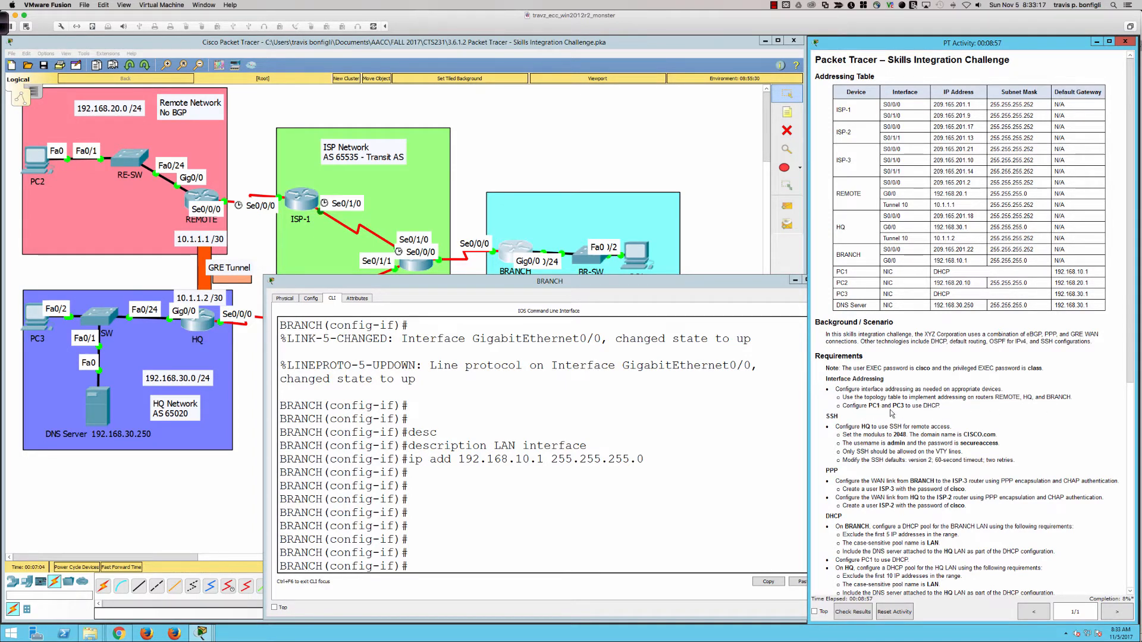
{"action": "left_click", "coordinate": [694, 212]}
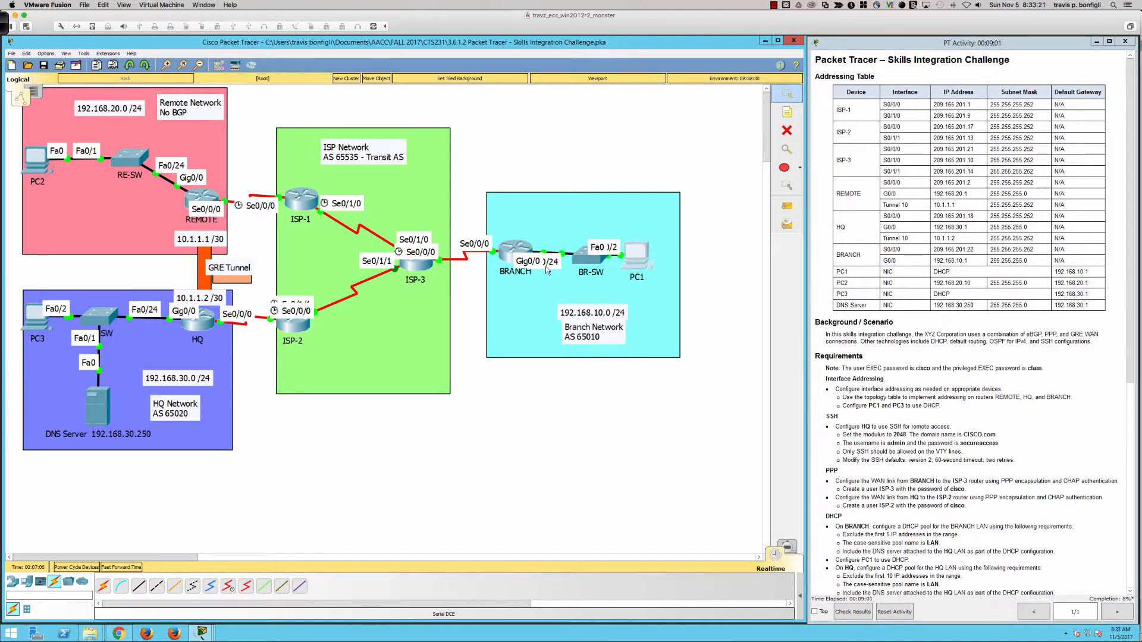
Switch PC1's Desktop IP Configuration to DHCP and close its window
{"action": "left_click", "coordinate": [636, 253]}
{"action": "left_click", "coordinate": [451, 185]}
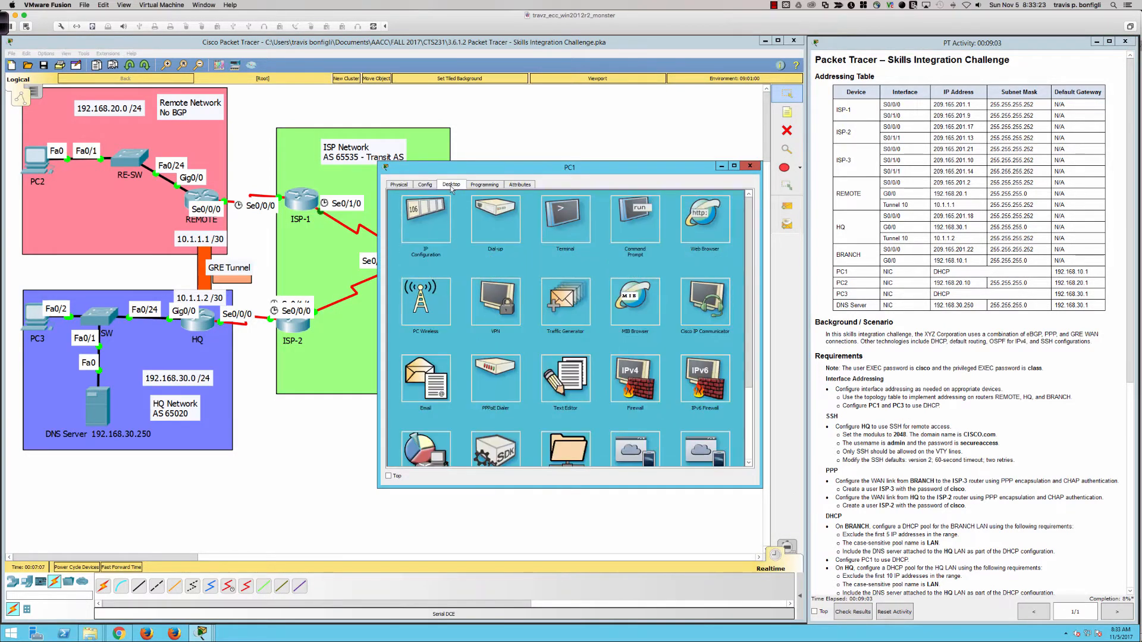
{"action": "left_click", "coordinate": [425, 220]}
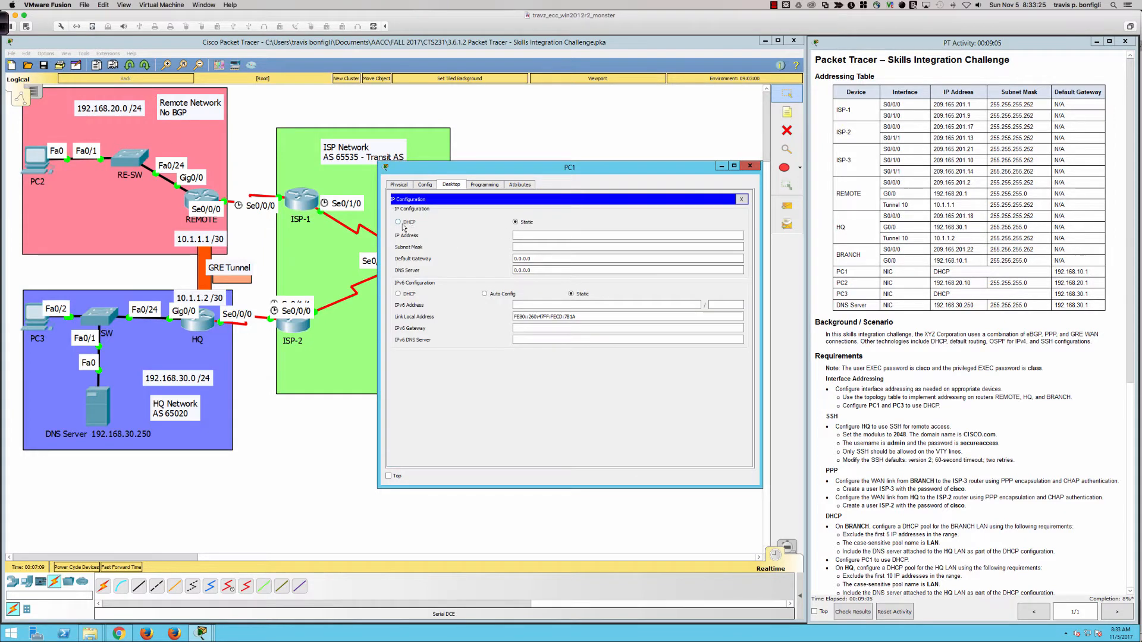
{"action": "left_click", "coordinate": [400, 224]}
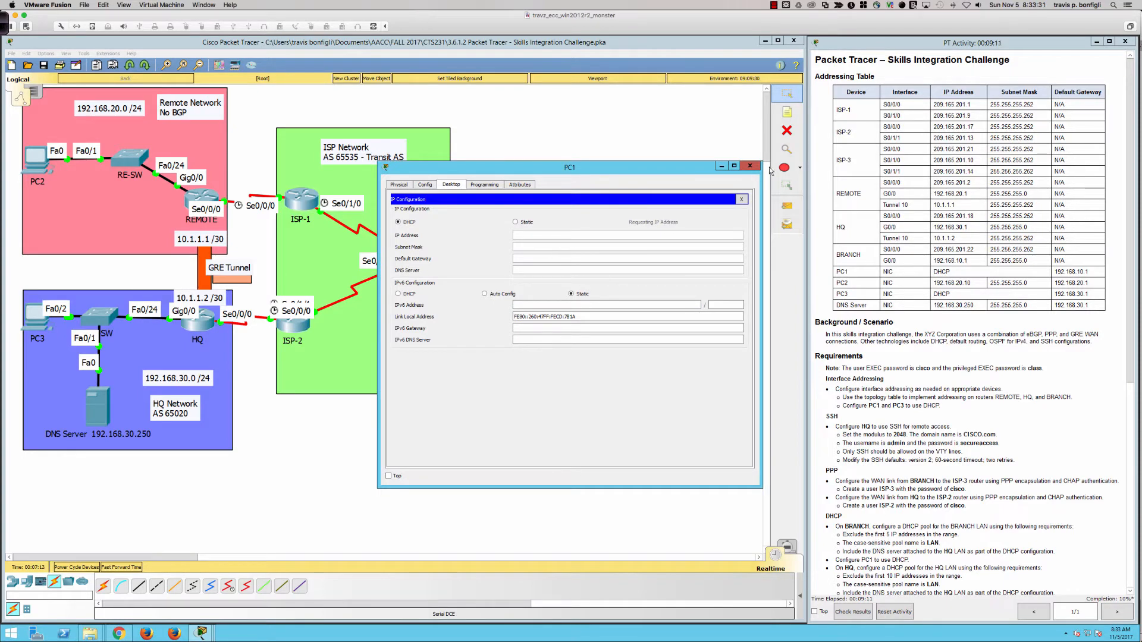
{"action": "left_click", "coordinate": [750, 166]}
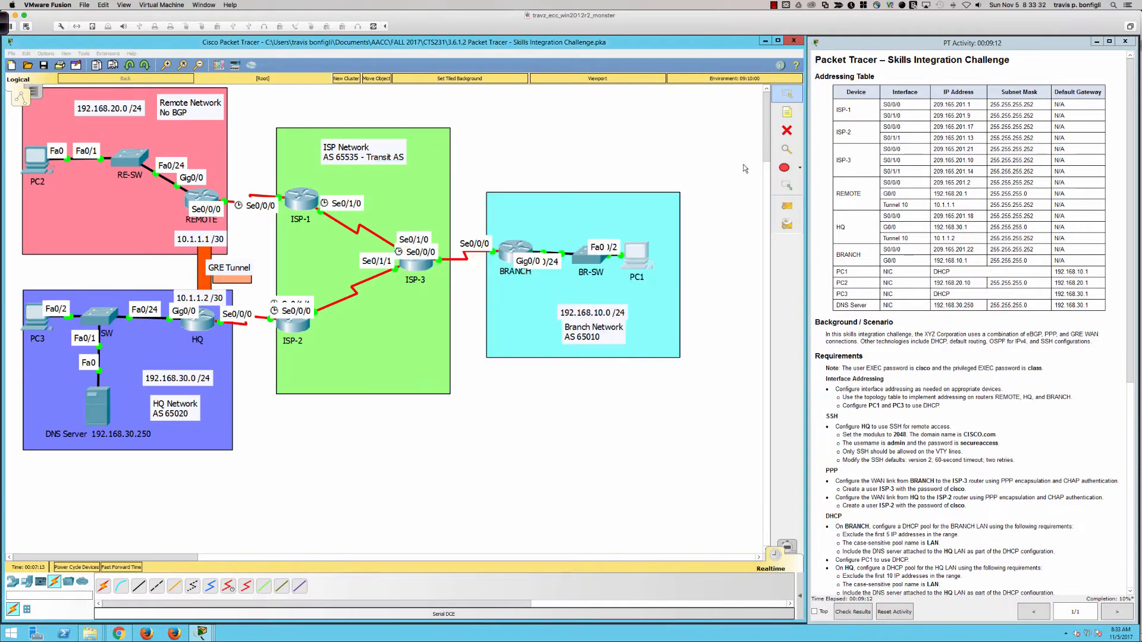
Switch PC3's IPv4 configuration to DHCP, then scroll to the Default Routing and eBGP requirements
{"action": "left_click", "coordinate": [36, 324]}
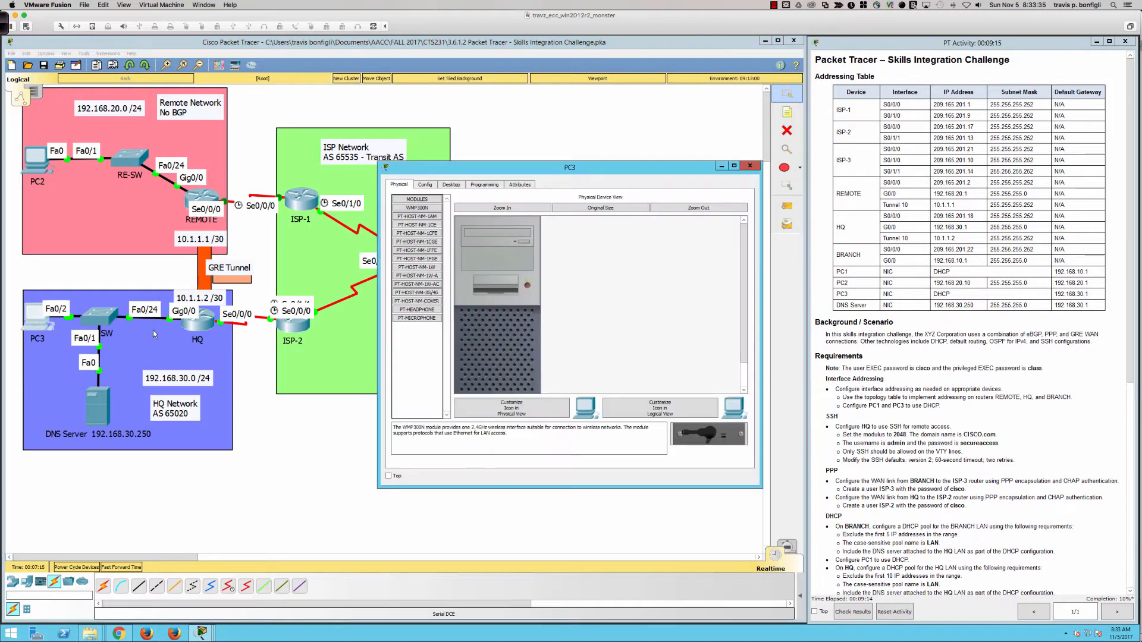
{"action": "left_click", "coordinate": [452, 185]}
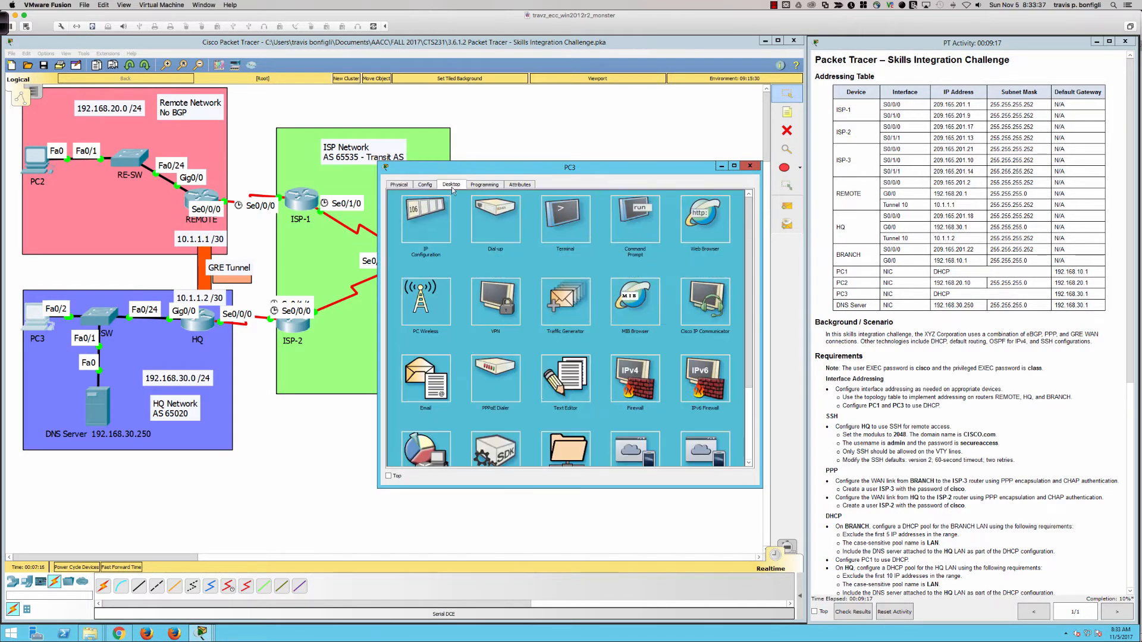
{"action": "left_click", "coordinate": [430, 212]}
{"action": "left_click", "coordinate": [398, 222]}
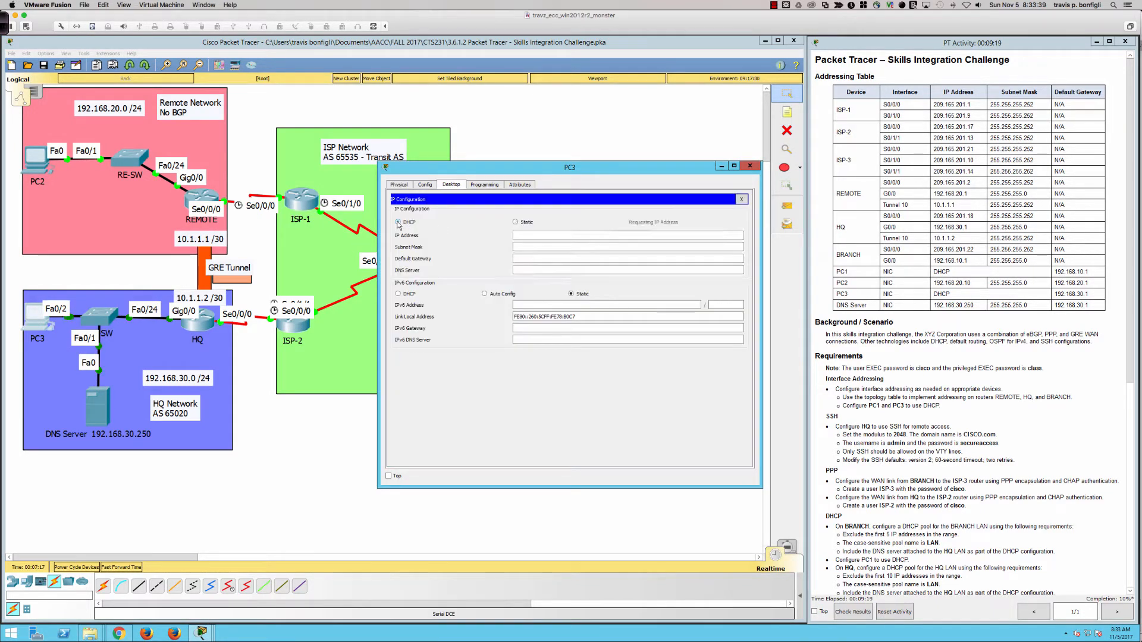
{"action": "left_click", "coordinate": [749, 166]}
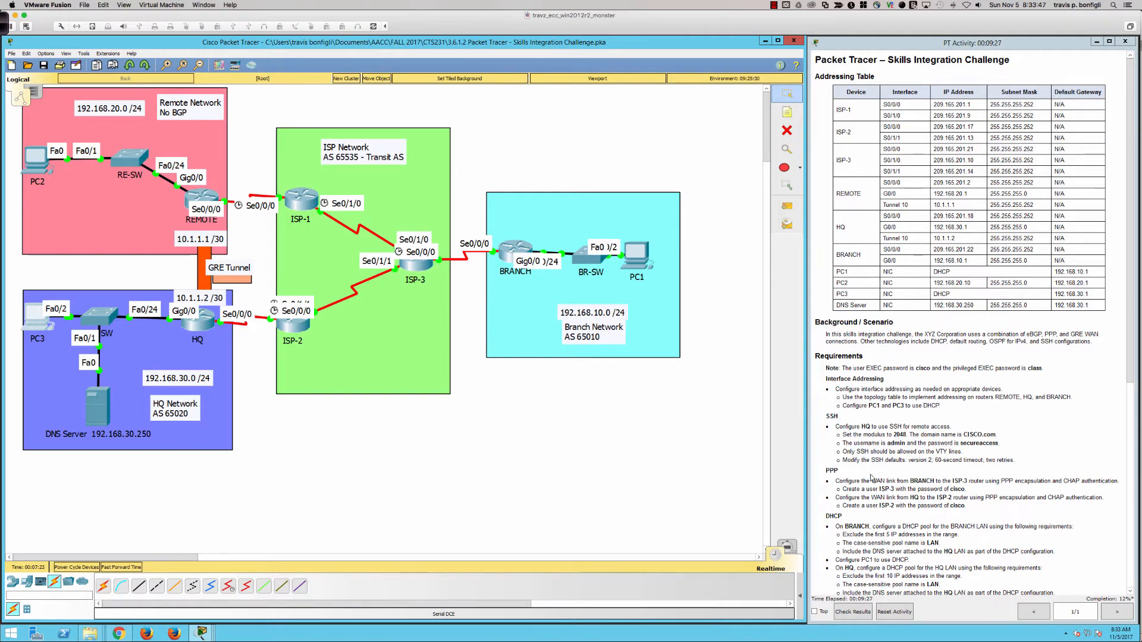
{"action": "scroll", "coordinate": [872, 478], "scroll_direction": "down", "scroll_amount": 5}
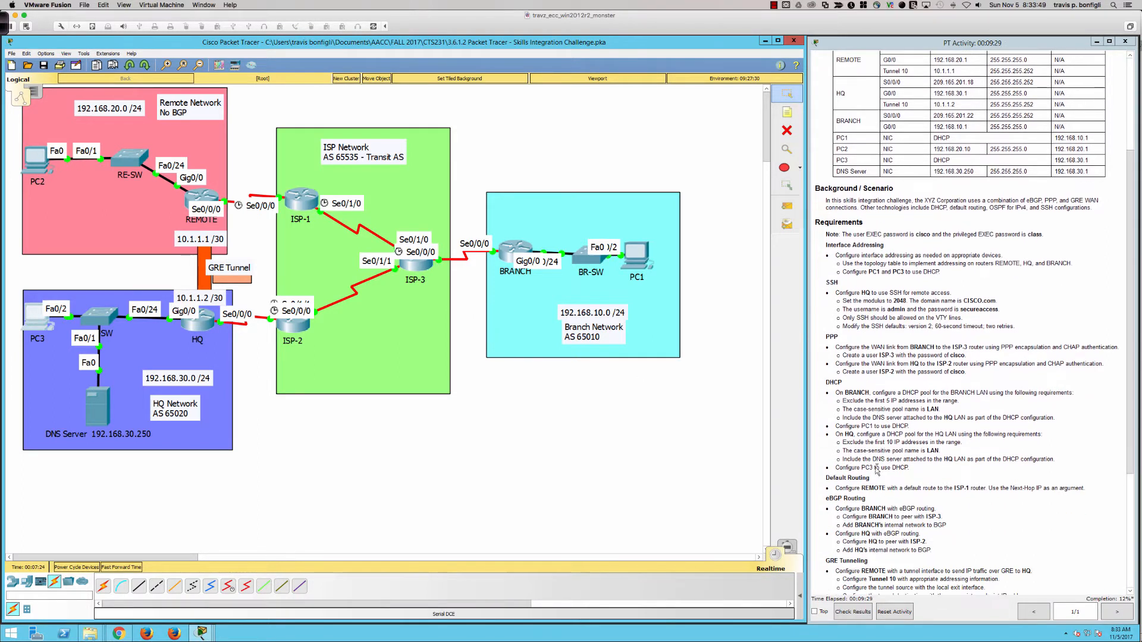
{"action": "scroll", "coordinate": [876, 470], "scroll_direction": "down", "scroll_amount": 1}
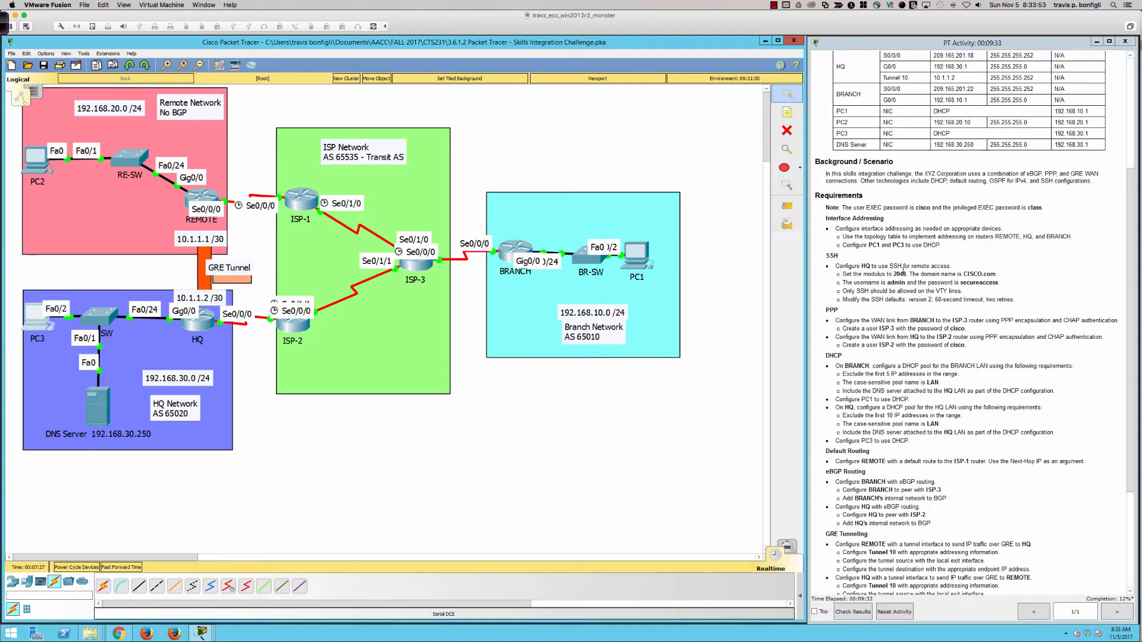
Review HQ's running configuration for SSH retries 5, time-out 10 and domain-name CISCO2.com
{"action": "left_click", "coordinate": [194, 324]}
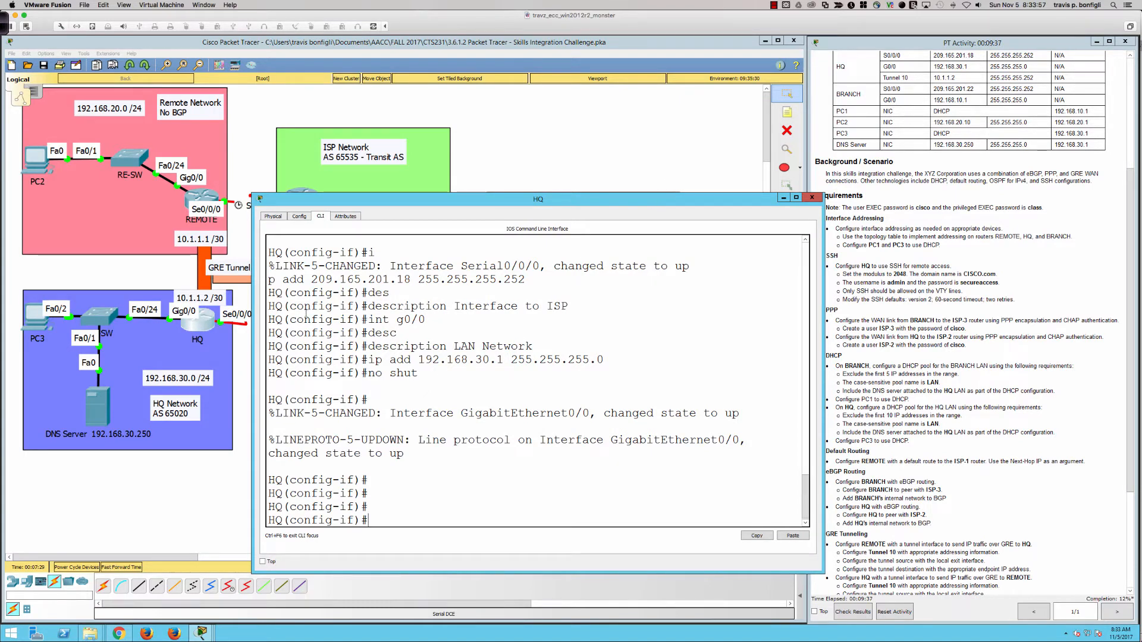
{"action": "left_click_drag", "start_coordinate": [253, 297], "coordinate": [244, 297]}
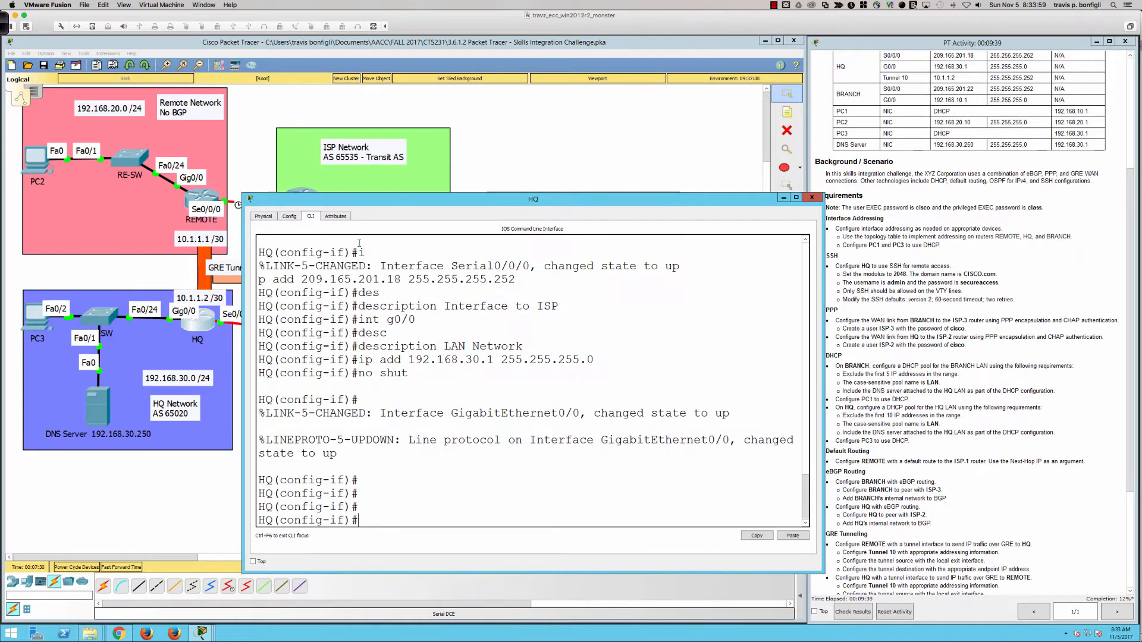
{"action": "left_click_drag", "start_coordinate": [381, 205], "coordinate": [374, 205]}
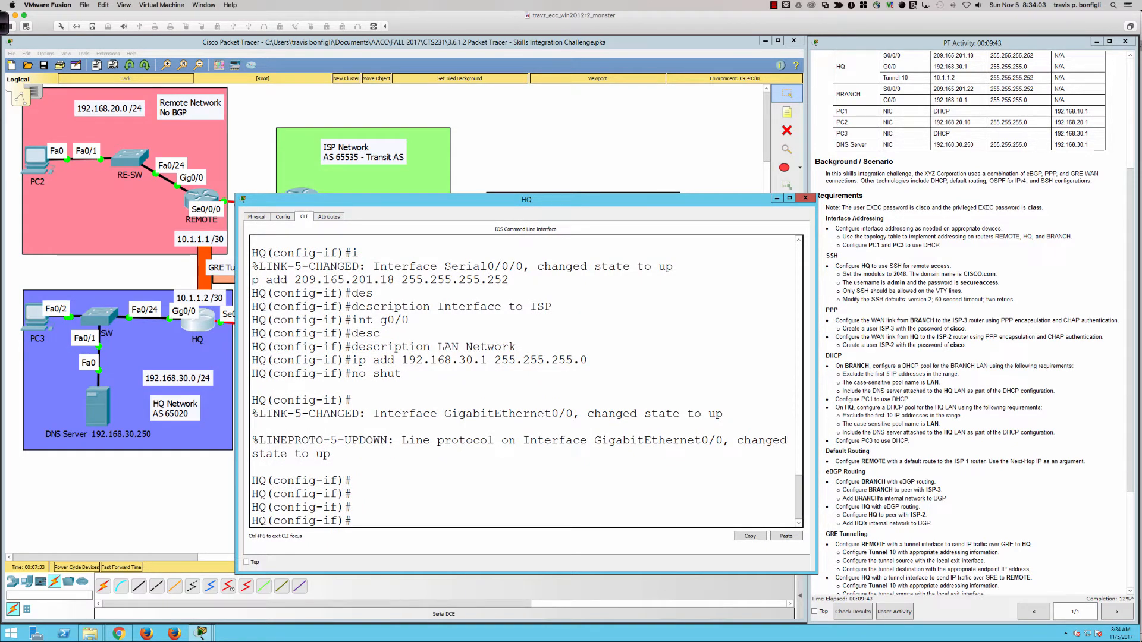
{"action": "key", "text": "Return"}
{"action": "key", "text": "Return"}
{"action": "key", "text": "Return"}
{"action": "key", "text": "Return"}
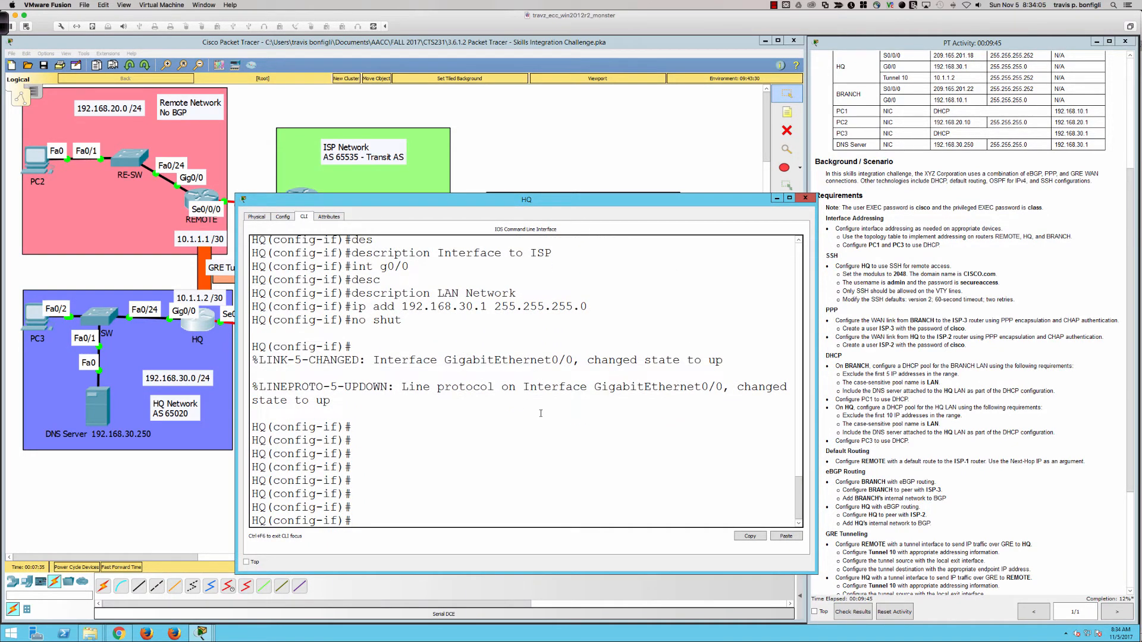
{"action": "type", "text": "do sh run"}
{"action": "key", "text": "Return"}
{"action": "key", "text": "space"}
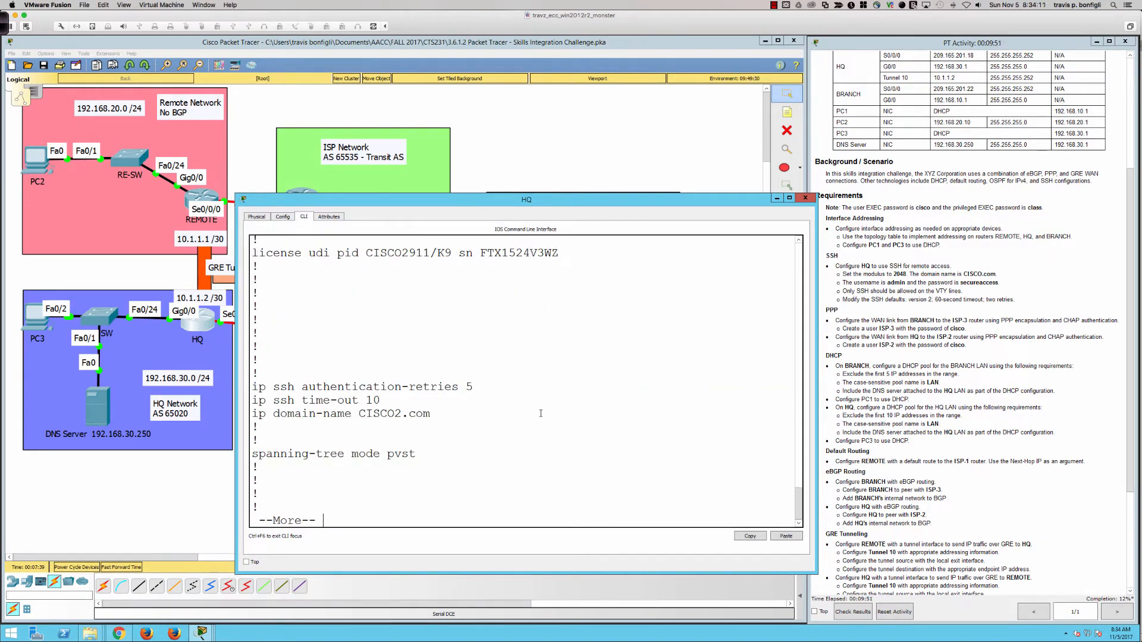
{"action": "left_click_drag", "start_coordinate": [433, 415], "coordinate": [248, 414]}
{"action": "left_click", "coordinate": [571, 437]}
{"action": "key", "text": "ctrl+c"}
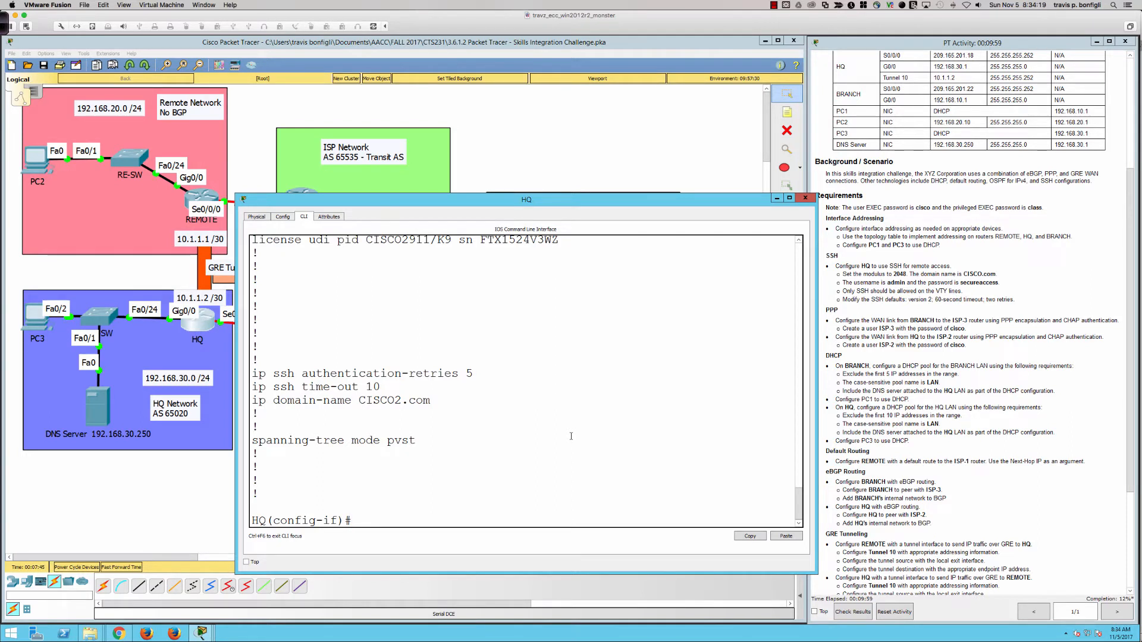
Generate 2048-bit RSA keys on HQ with crypto key generate rsa
{"action": "type", "text": "exit"}
{"action": "key", "text": "Return"}
{"action": "type", "text": "config)#c"}
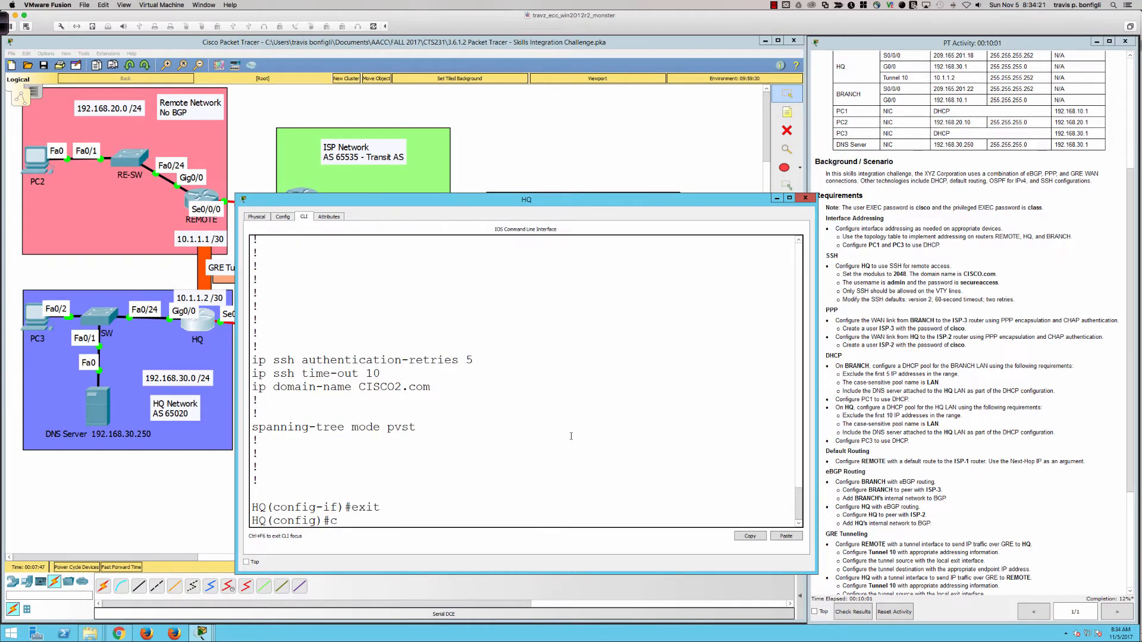
{"action": "type", "text": "ryp"}
{"action": "key", "text": "Tab"}
{"action": "type", "text": "ke"}
{"action": "key", "text": "Tab"}
{"action": "type", "text": "ge"}
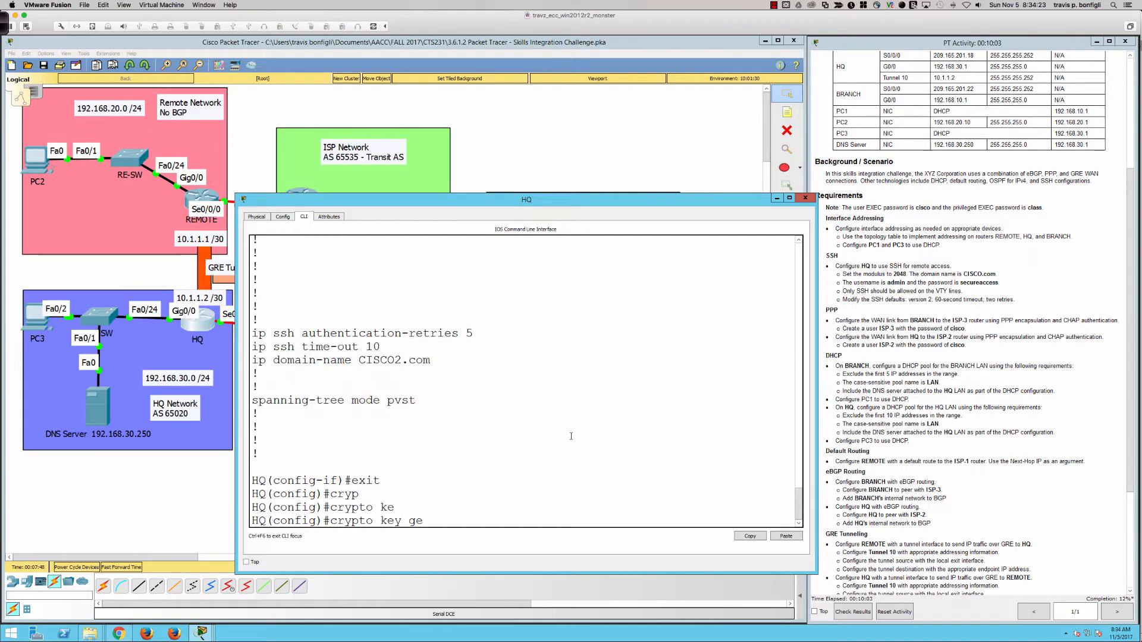
{"action": "type", "text": "ner"}
{"action": "key", "text": "Tab"}
{"action": "type", "text": "rs"}
{"action": "key", "text": "Tab"}
{"action": "type", "text": "?"}
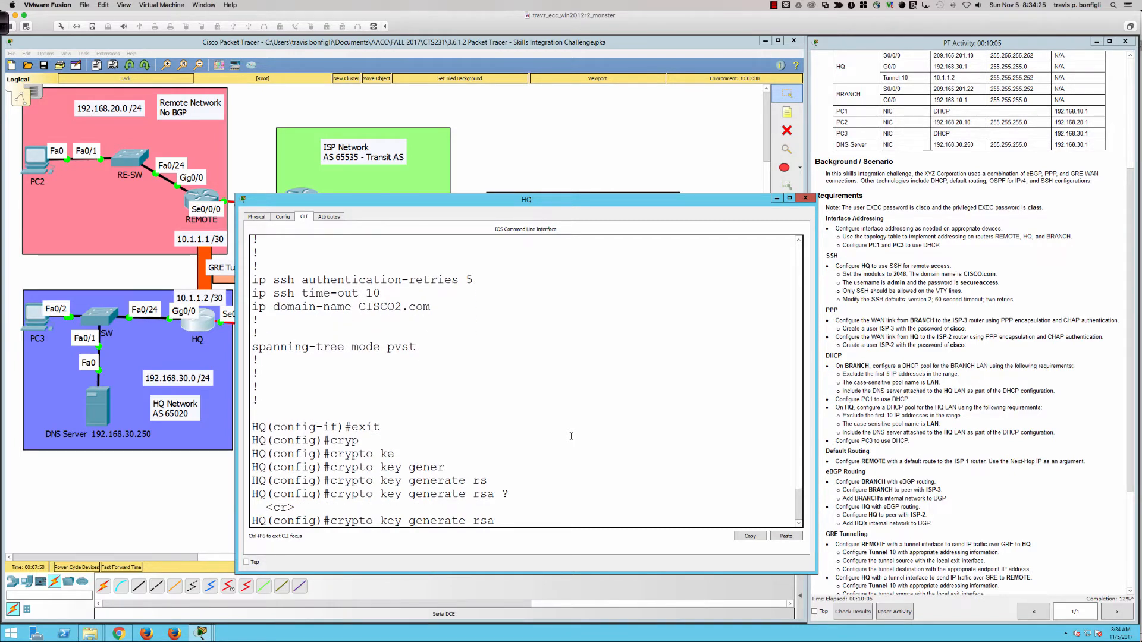
{"action": "key", "text": "Return"}
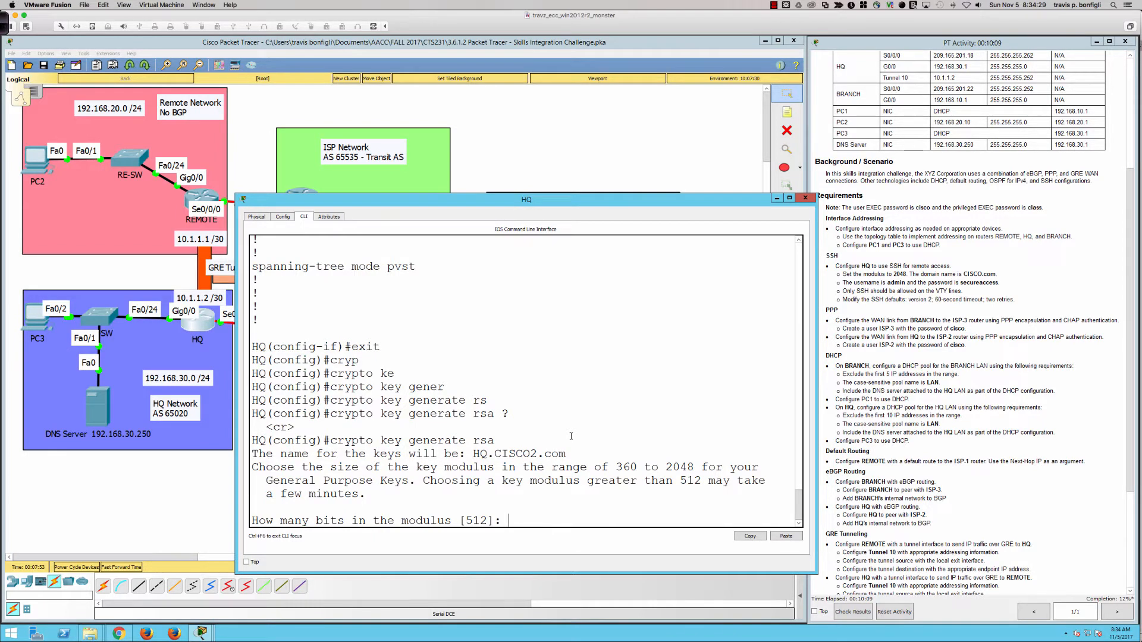
{"action": "type", "text": "2048"}
{"action": "key", "text": "Return"}
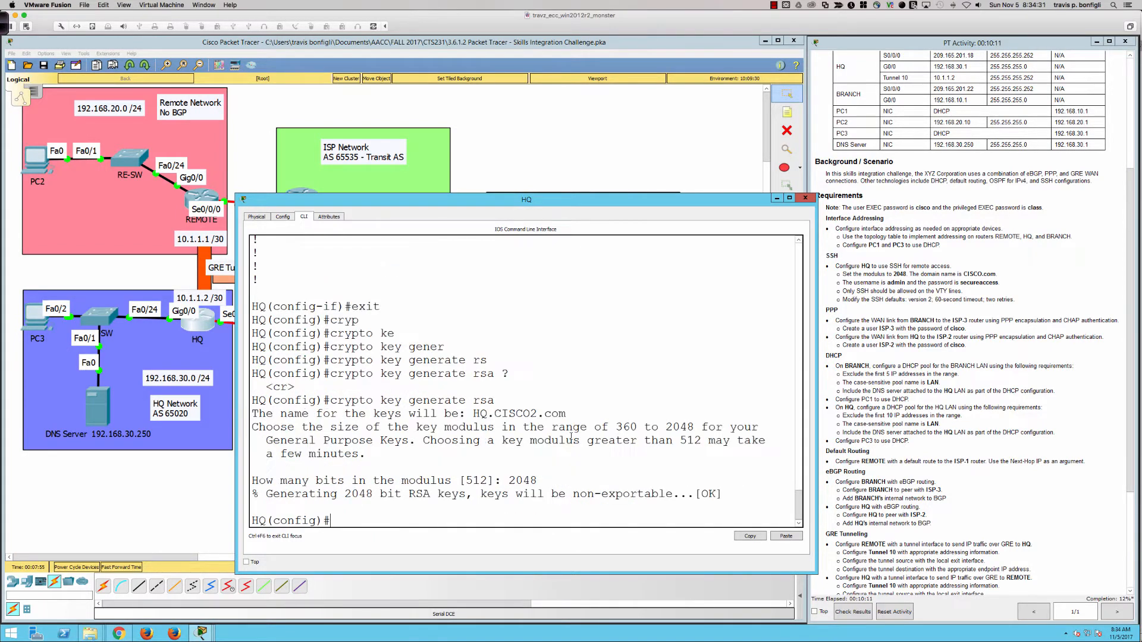
Enable SSH version 2 on HQ
{"action": "key", "text": "Return"}
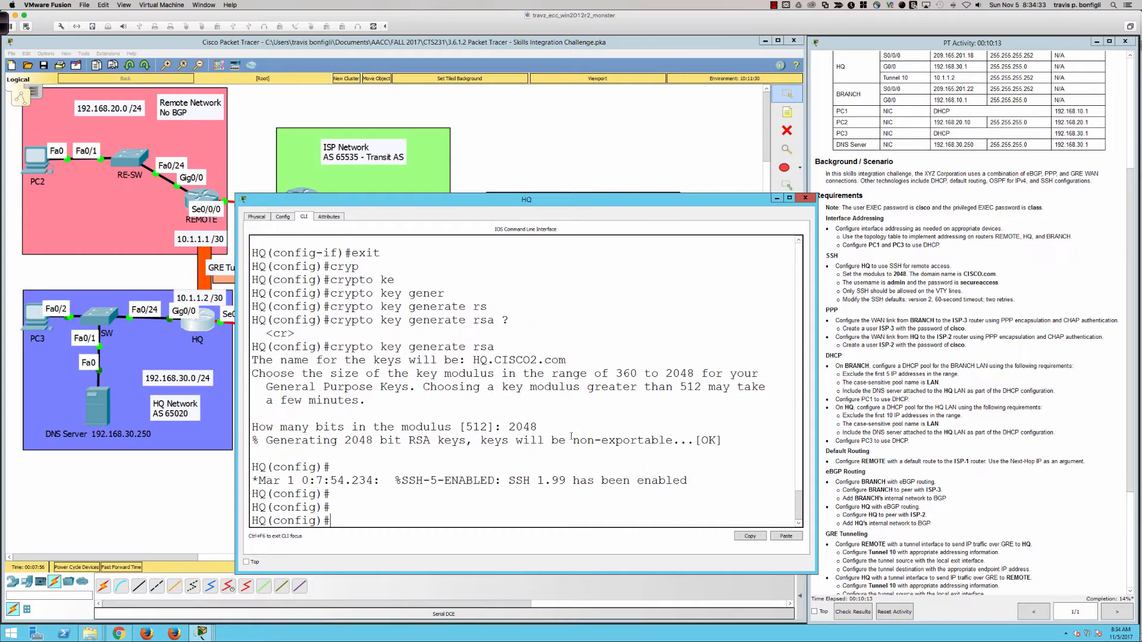
{"action": "type", "text": "ip ssh ?"}
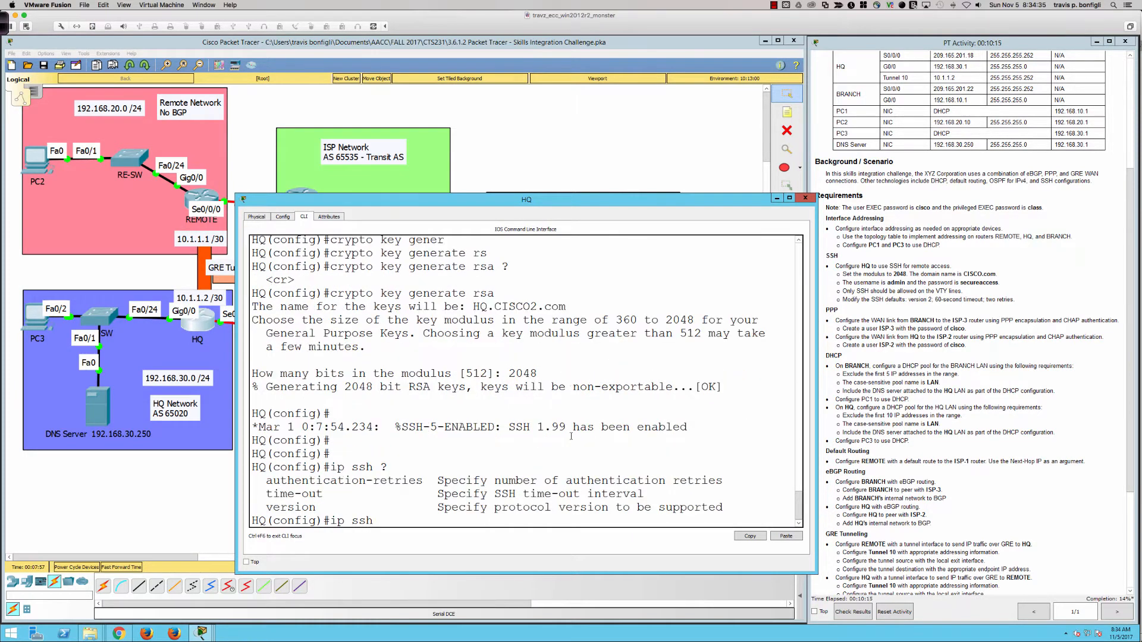
{"action": "type", "text": "ver"}
{"action": "key", "text": "Tab"}
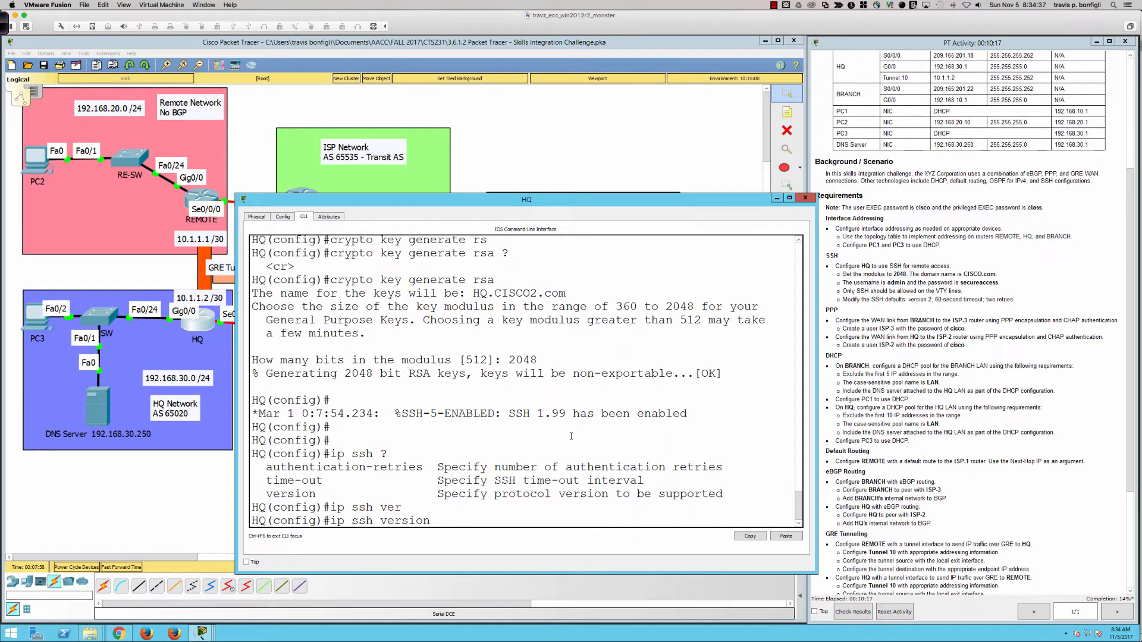
{"action": "type", "text": "2"}
{"action": "key", "text": "Return"}
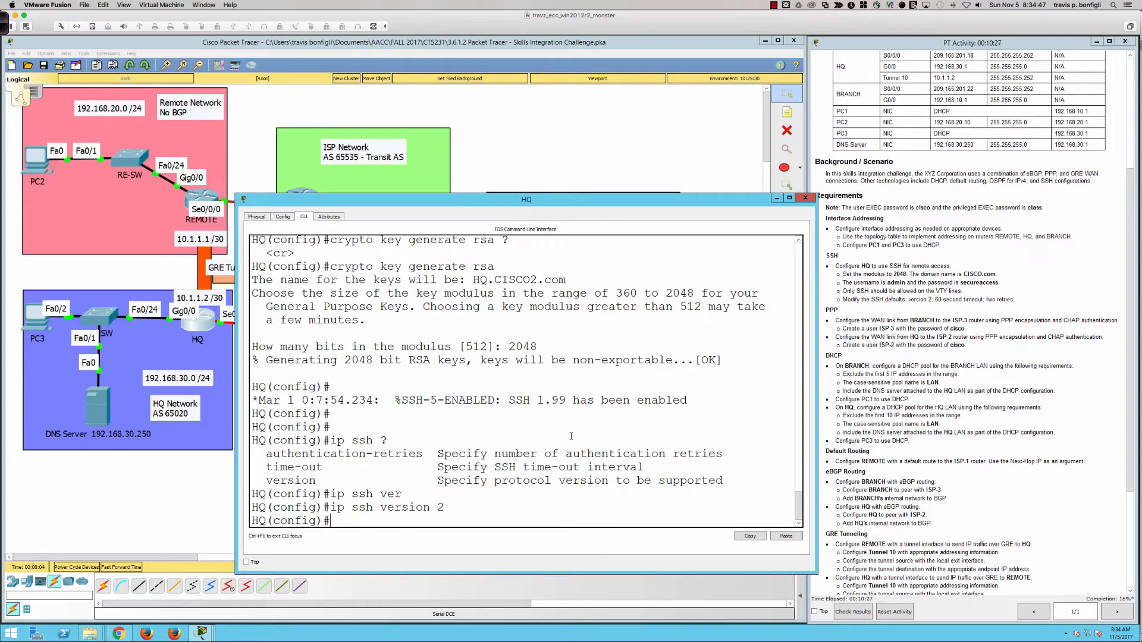
Create the local user admin with its password on HQ
{"action": "type", "text": "username admin pass"}
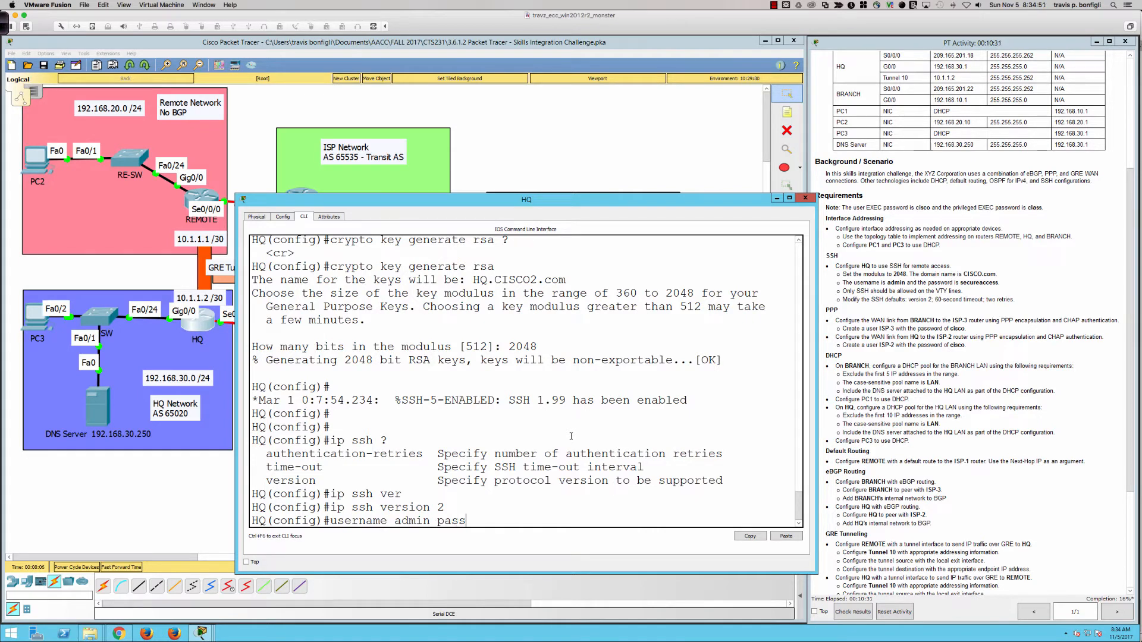
{"action": "key", "text": "Tab"}
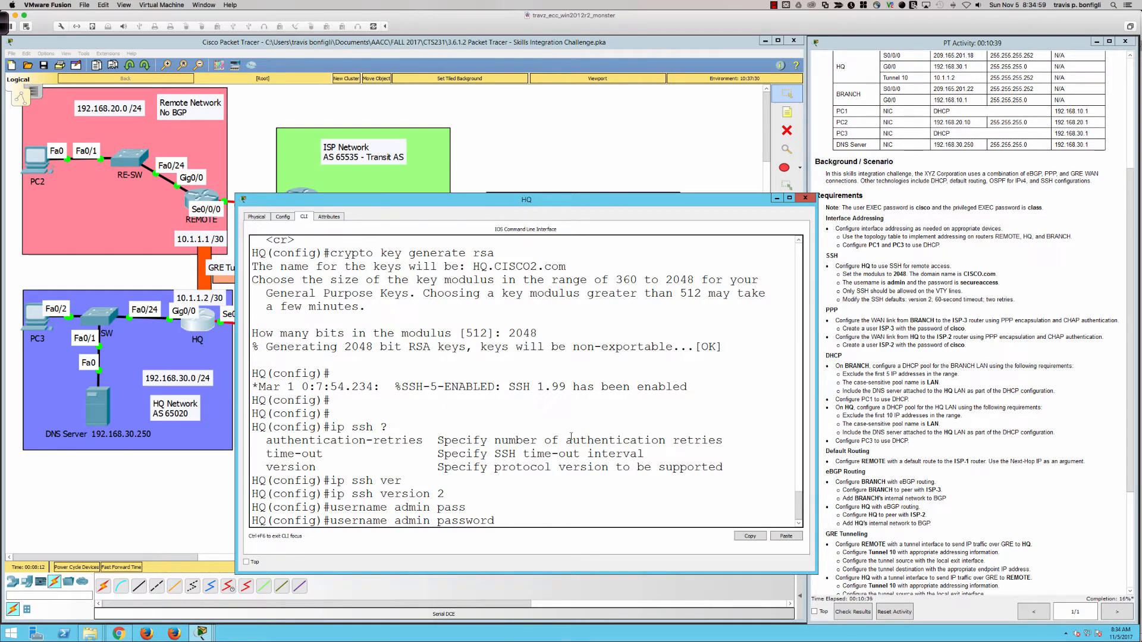
{"action": "type", "text": "secureaccess"}
{"action": "key", "text": "Return"}
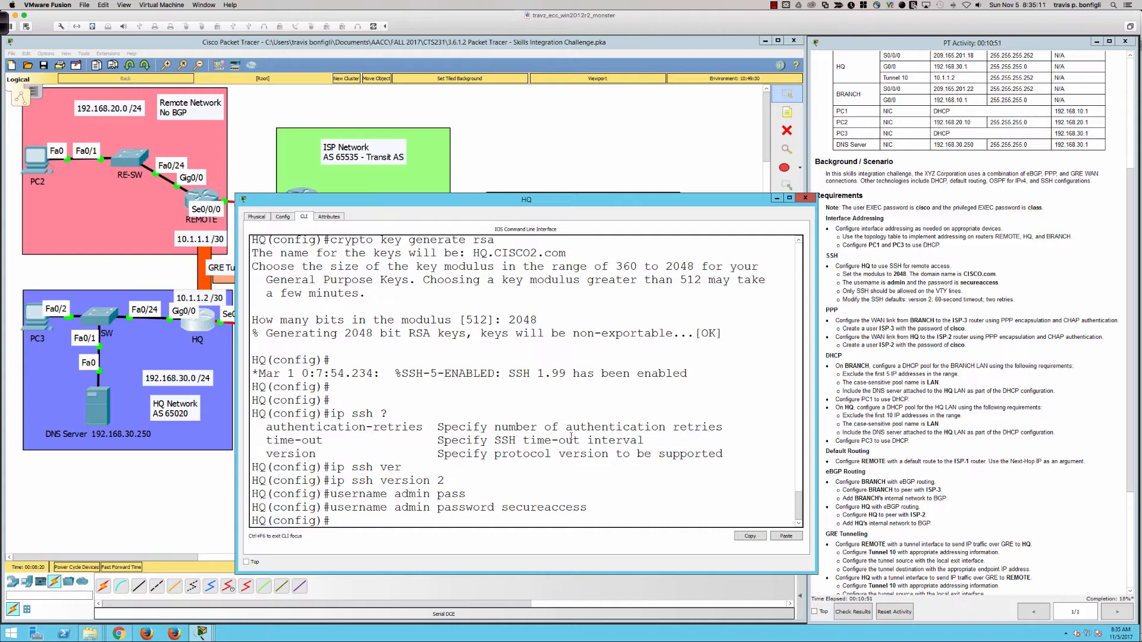
Limit VTY lines 0 15 to SSH for both incoming and outgoing sessions
{"action": "type", "text": "line vty 0 15"}
{"action": "key", "text": "Return"}
{"action": "type", "text": "tran"}
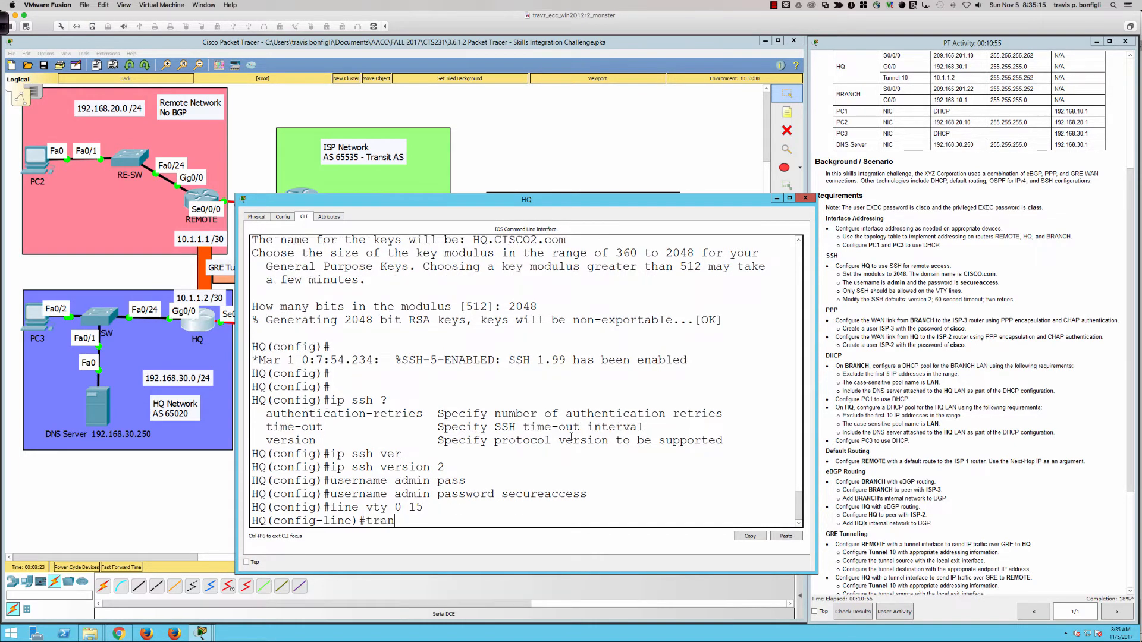
{"action": "type", "text": "sport input ssh"}
{"action": "key", "text": "Return"}
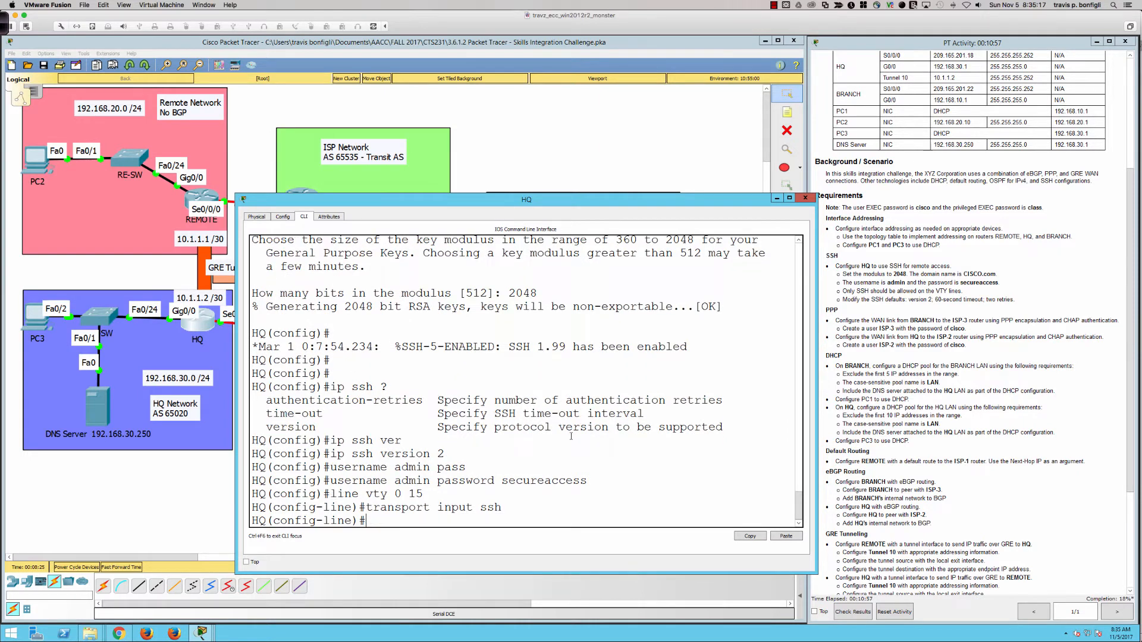
{"action": "type", "text": "transport output ssh"}
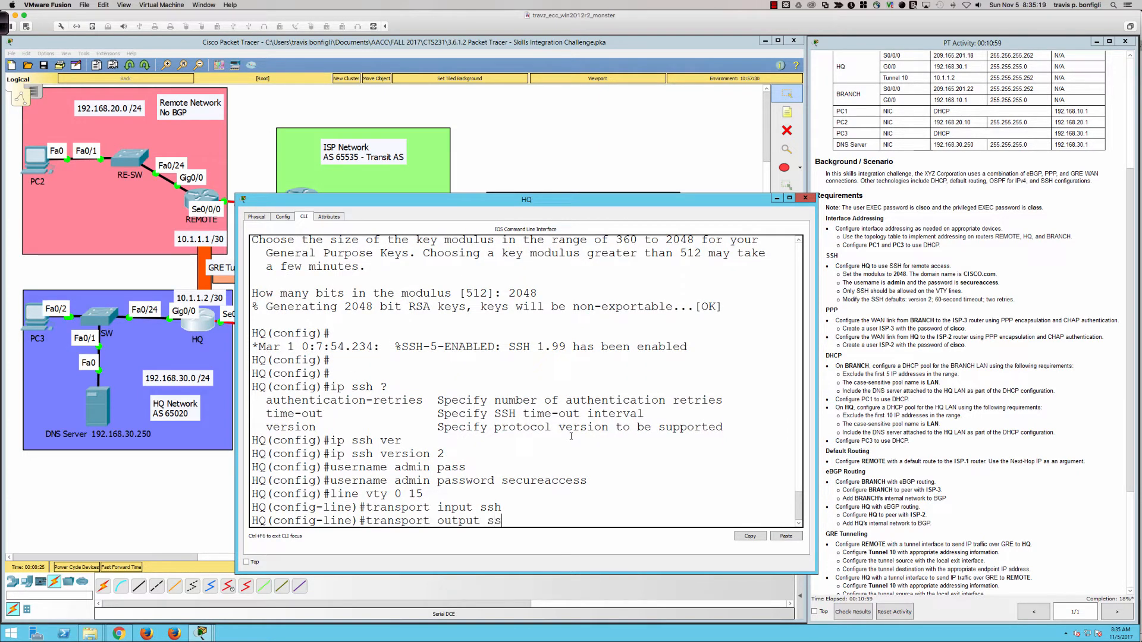
{"action": "key", "text": "Return"}
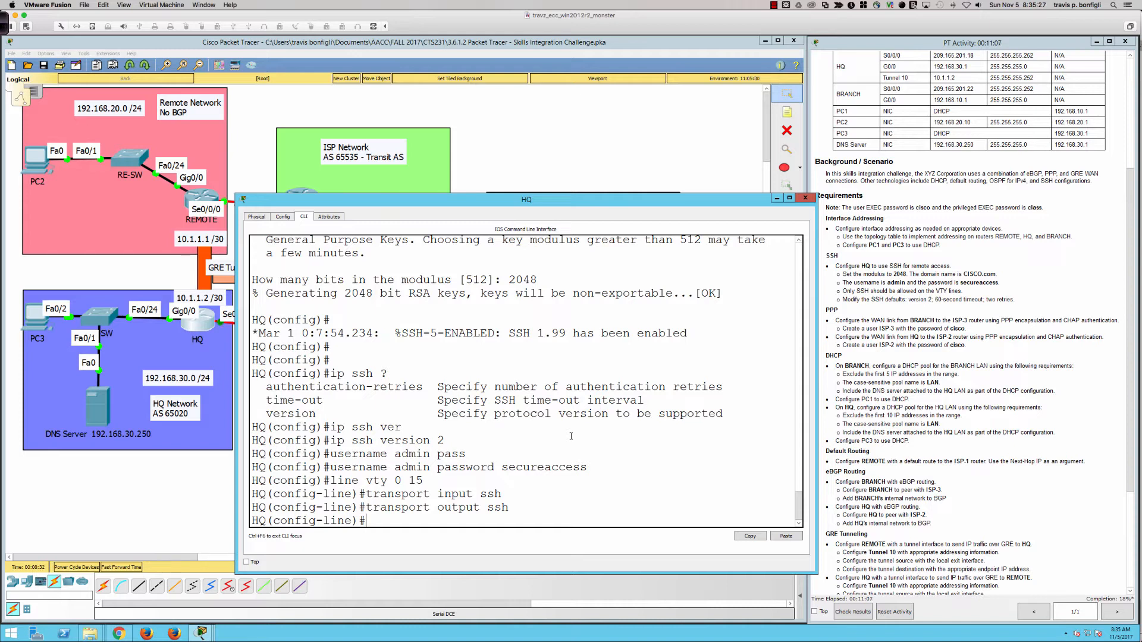
{"action": "type", "text": "exit"}
{"action": "key", "text": "Return"}
Reapply SSH version 2 and set the SSH time-out to 60 seconds
{"action": "type", "text": "ip ssh ver"}
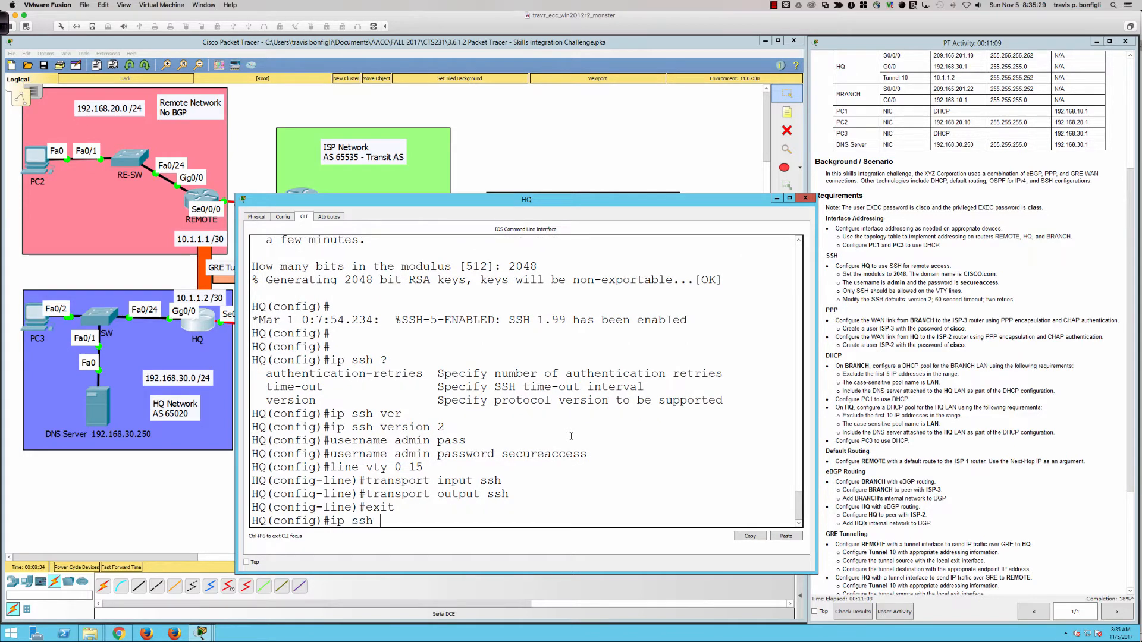
{"action": "key", "text": "Tab"}
{"action": "type", "text": "2"}
{"action": "key", "text": "Return"}
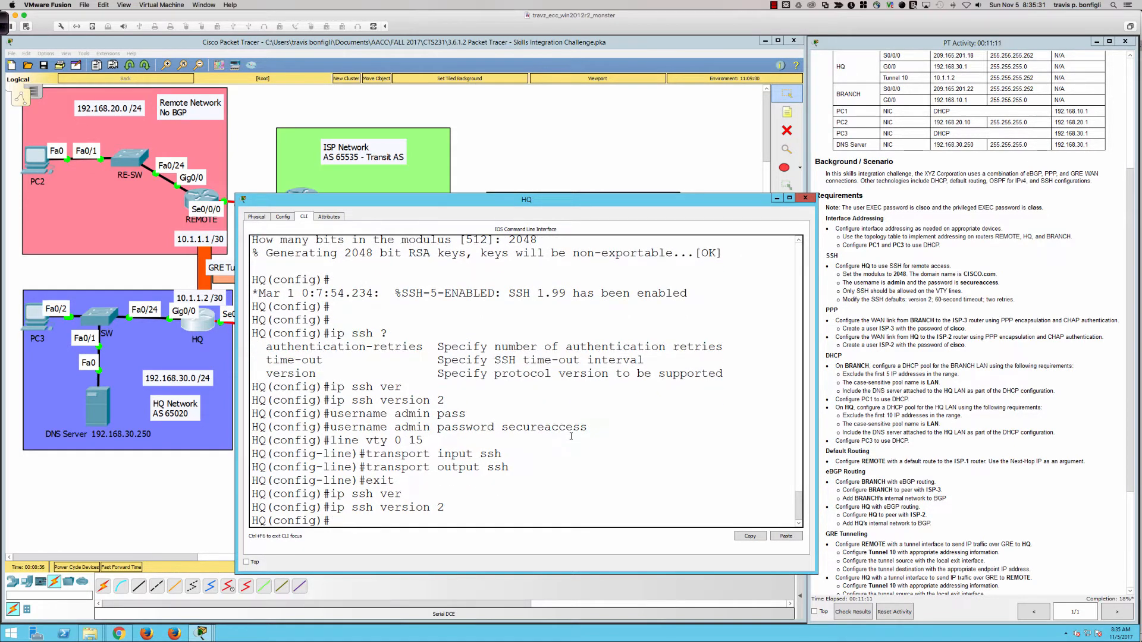
{"action": "type", "text": "ip"}
{"action": "type", "text": " ?"}
{"action": "type", "text": "ssh "}
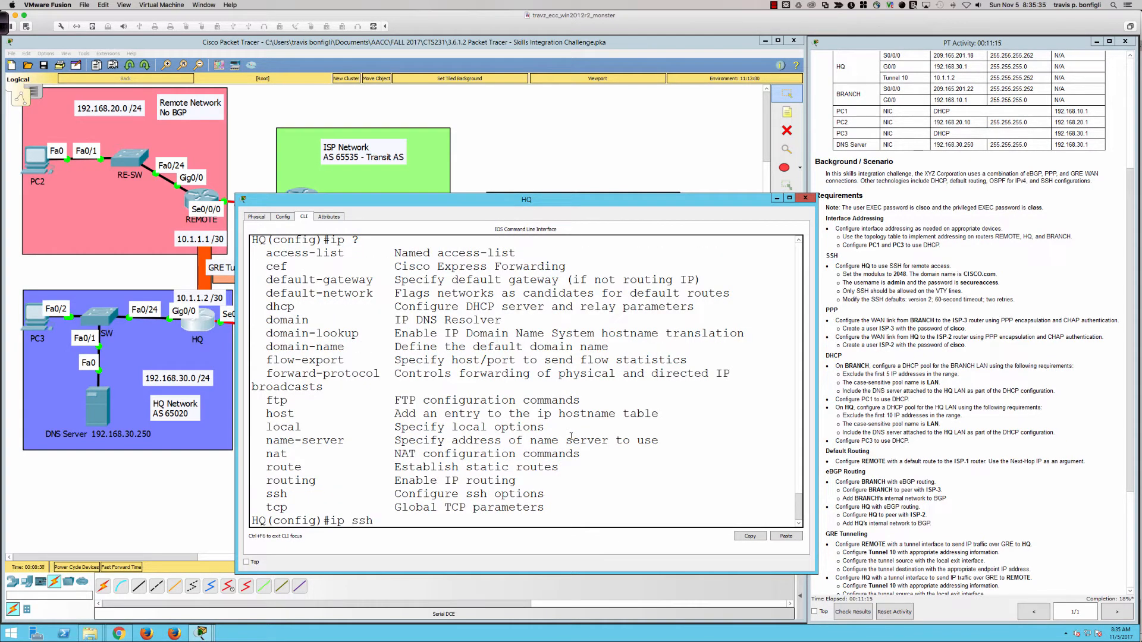
{"action": "type", "text": "??"}
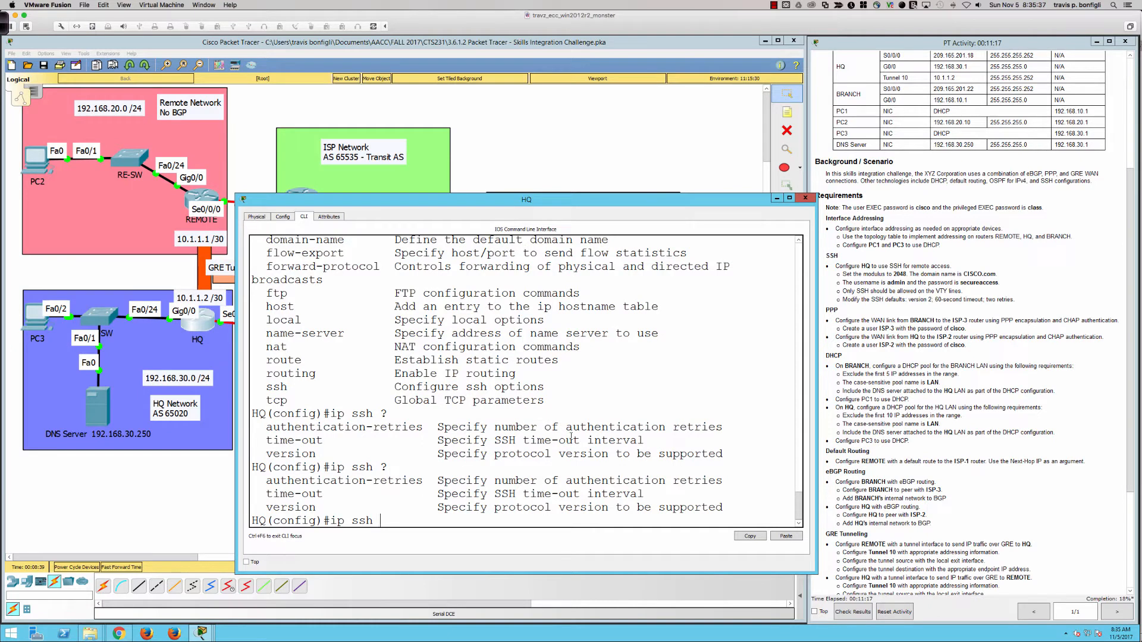
{"action": "type", "text": "aut"}
{"action": "key", "text": "BackSpace"}
{"action": "key", "text": "BackSpace"}
{"action": "key", "text": "BackSpace"}
{"action": "type", "text": "tim"}
{"action": "key", "text": "Tab"}
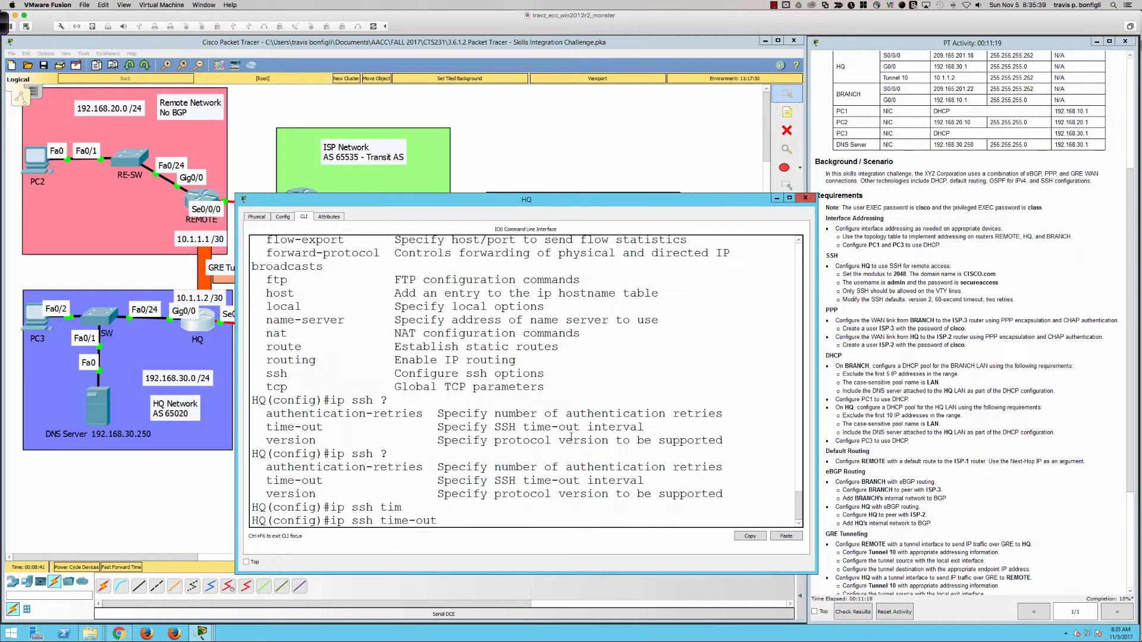
{"action": "type", "text": "?"}
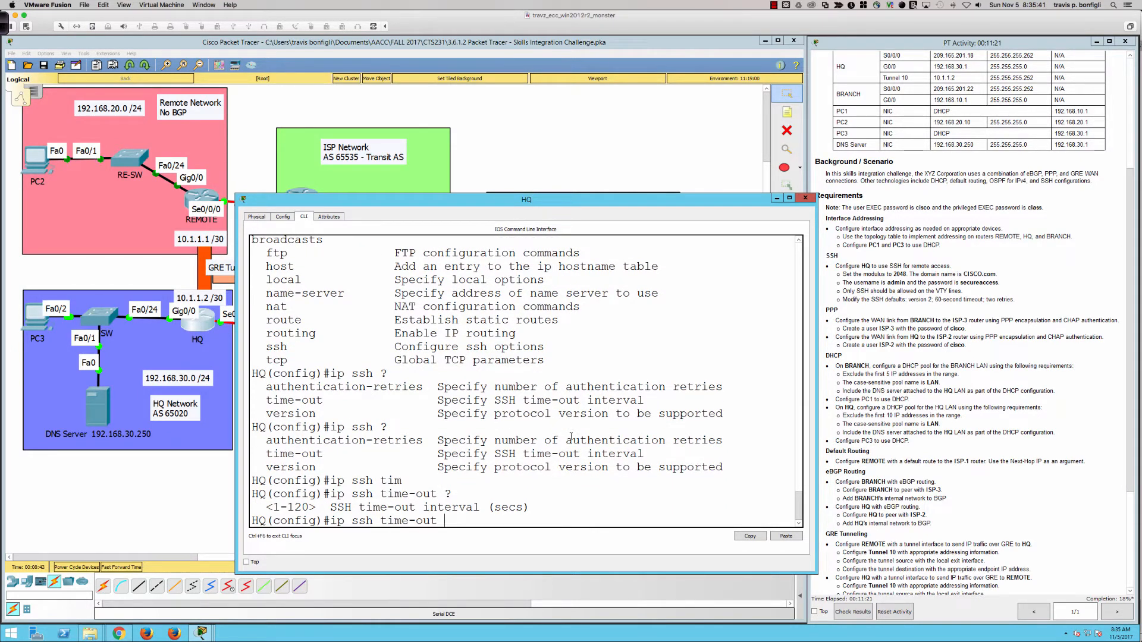
{"action": "type", "text": "60"}
{"action": "key", "text": "Return"}
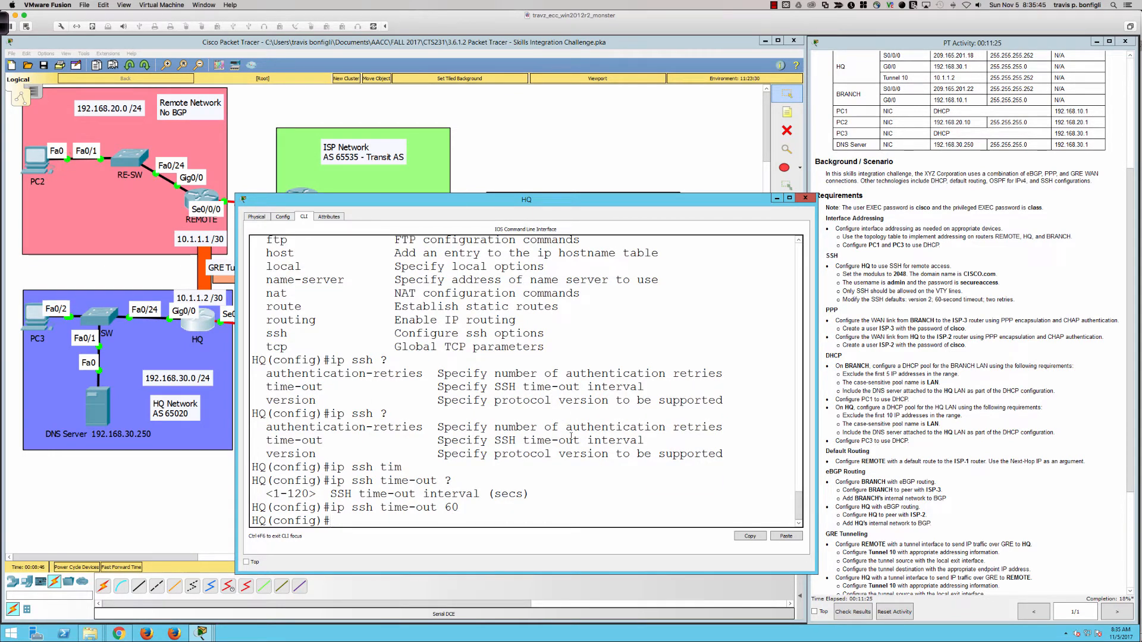
Set SSH authentication retries to 2 on HQ
{"action": "type", "text": "ip ssh aut"}
{"action": "key", "text": "Tab"}
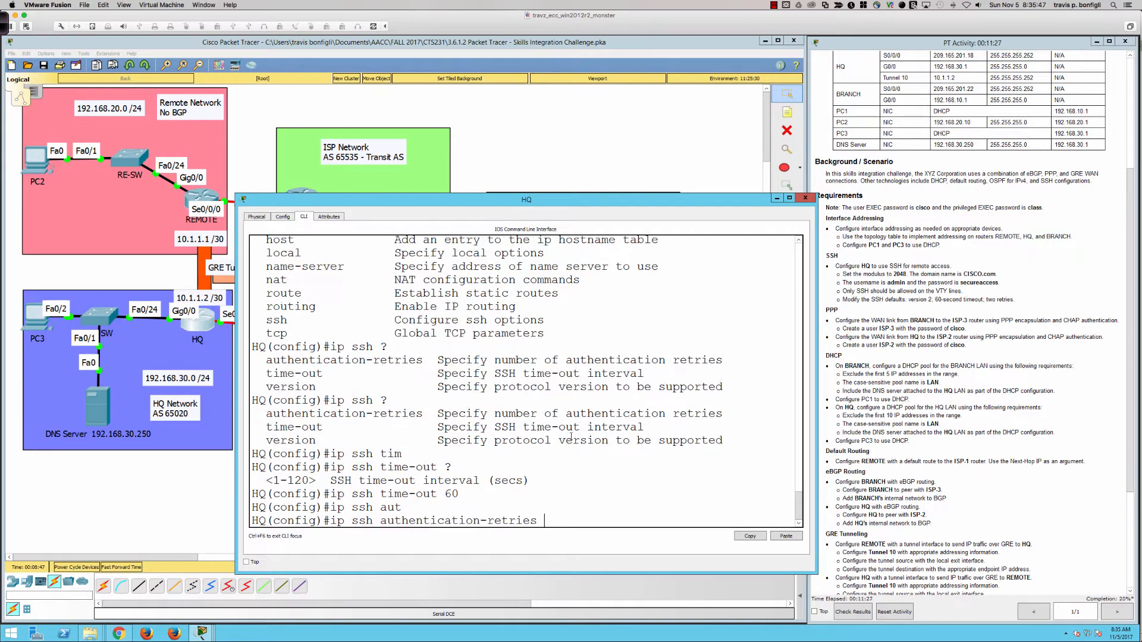
{"action": "type", "text": "2"}
{"action": "key", "text": "Return"}
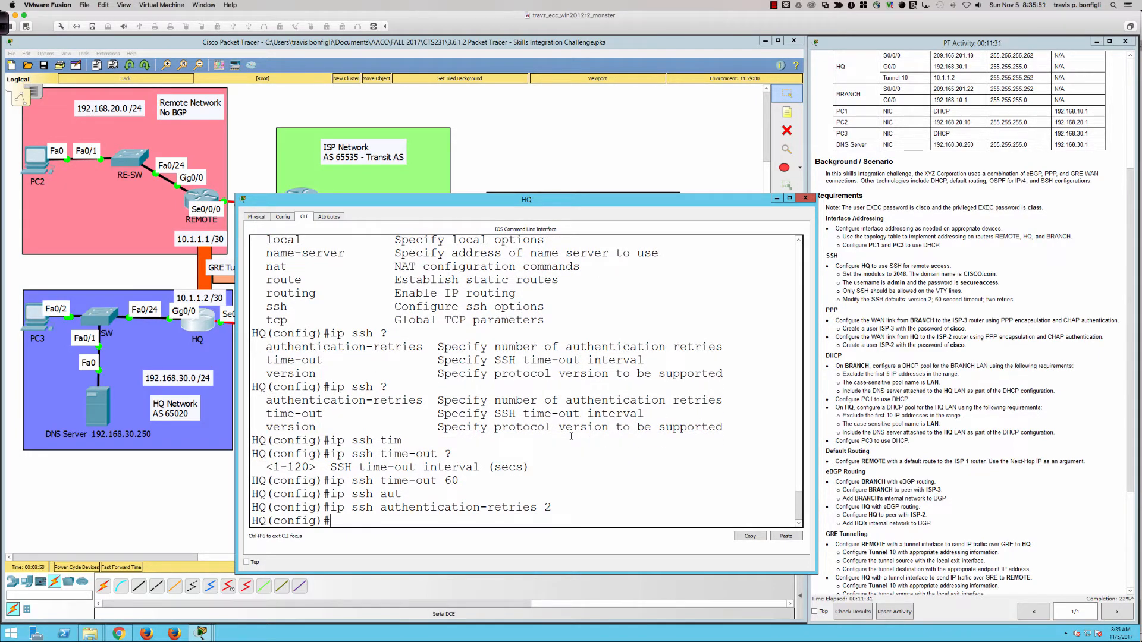
{"action": "key", "text": "Return"}
{"action": "key", "text": "Return"}
{"action": "key", "text": "Return"}
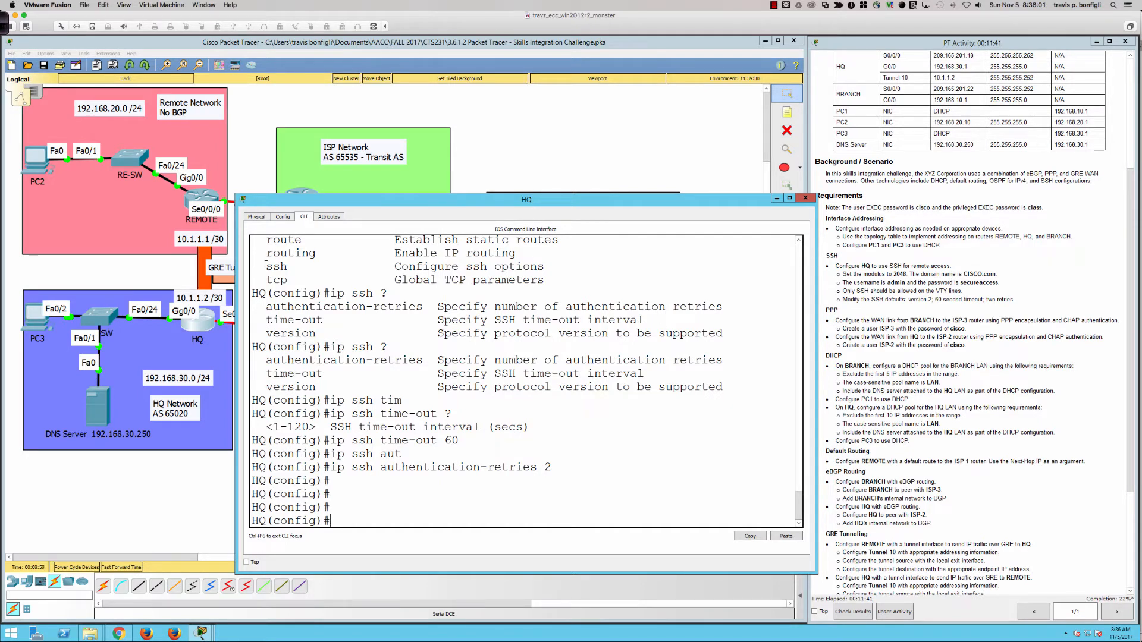
Open BRANCH's console, enter interface Serial0/0/0 and page through the running configuration
{"action": "left_click", "coordinate": [585, 142]}
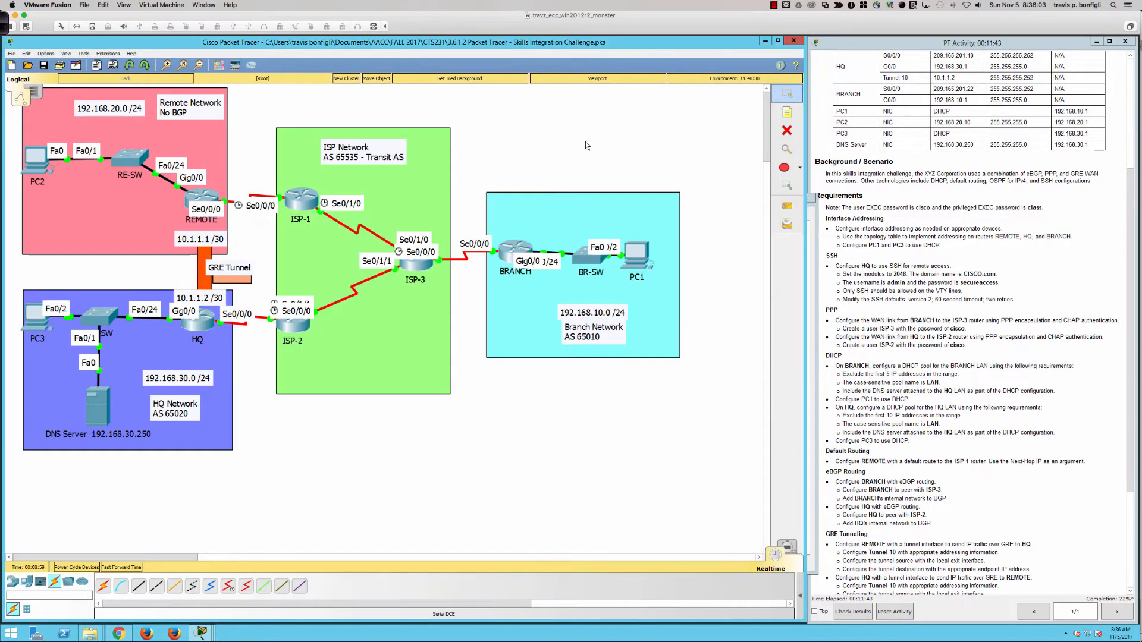
{"action": "left_click", "coordinate": [514, 248]}
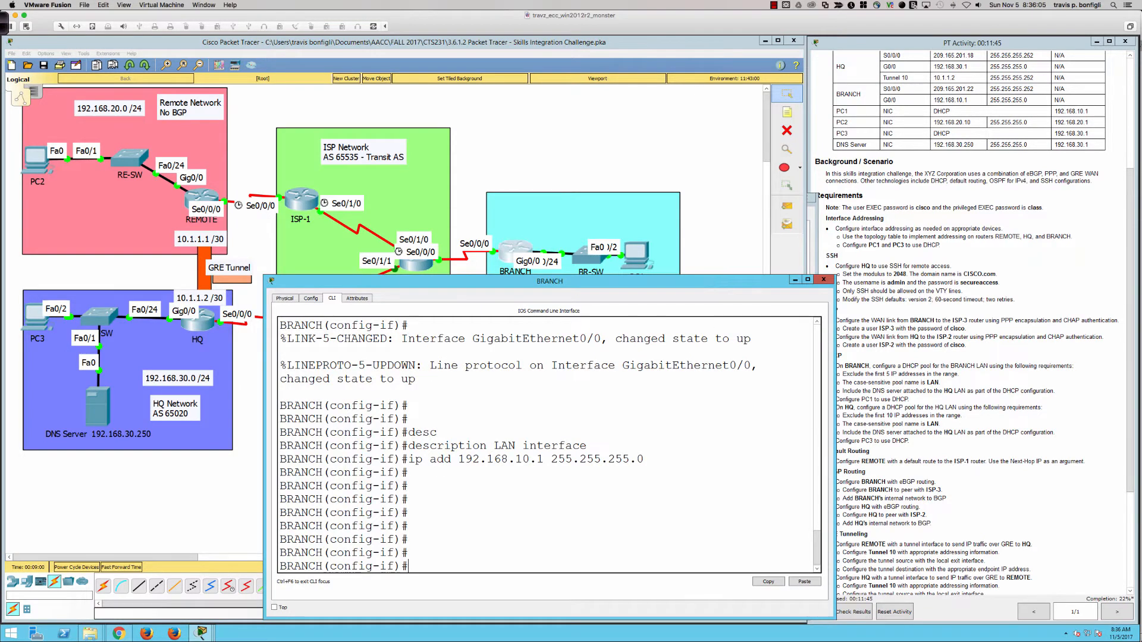
{"action": "left_click_drag", "start_coordinate": [712, 285], "coordinate": [700, 286]}
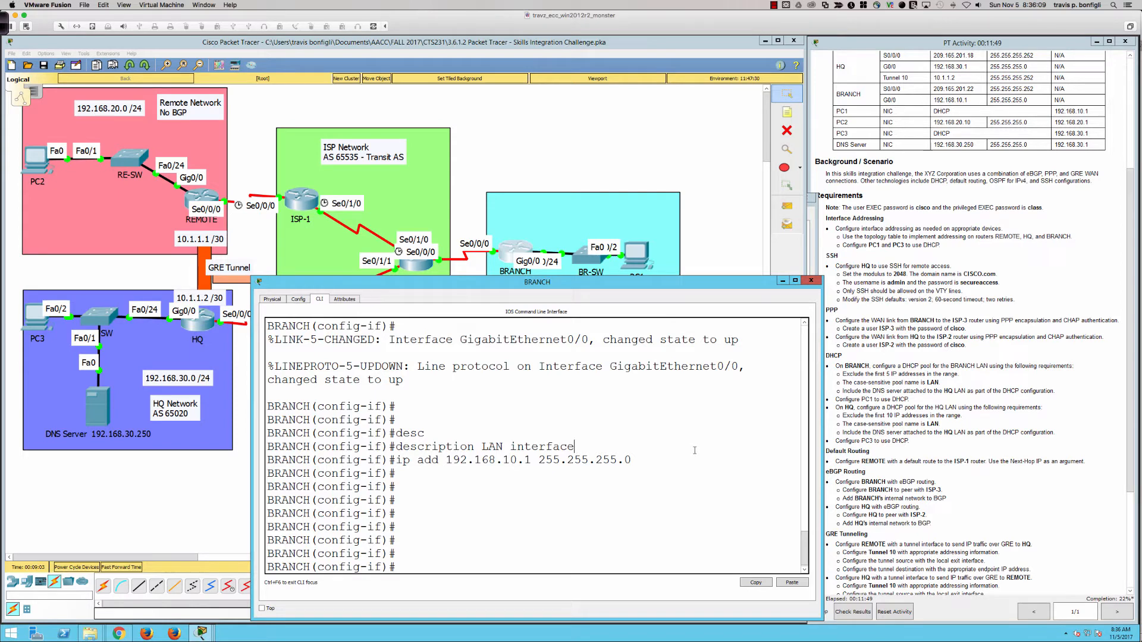
{"action": "key", "text": "Return"}
{"action": "key", "text": "Return"}
{"action": "key", "text": "Return"}
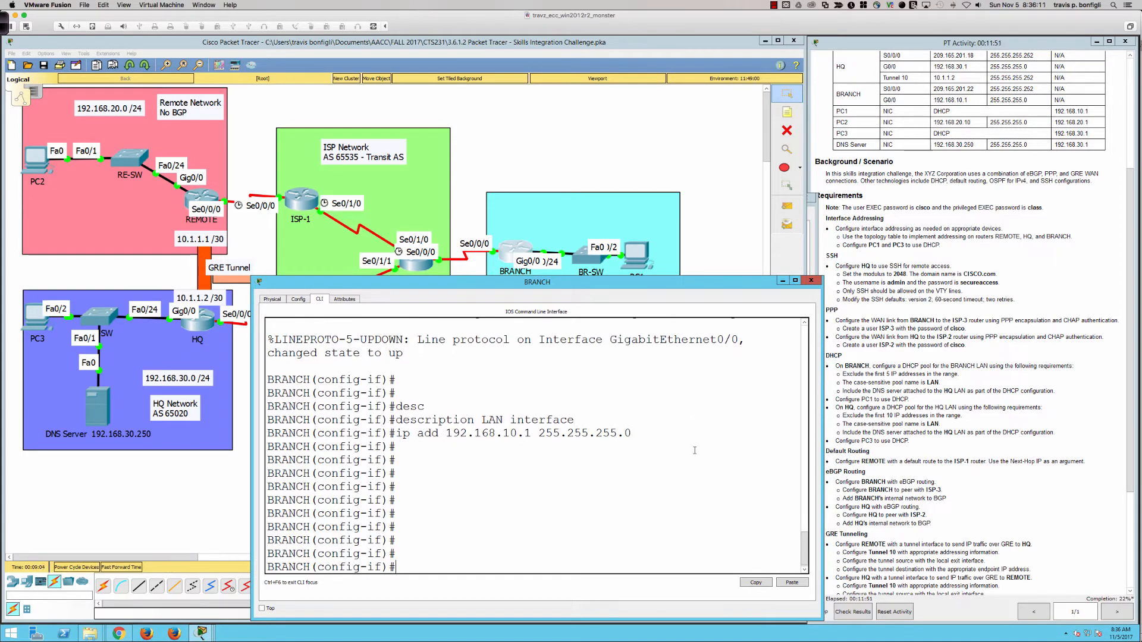
{"action": "type", "text": "int s0/00/0"}
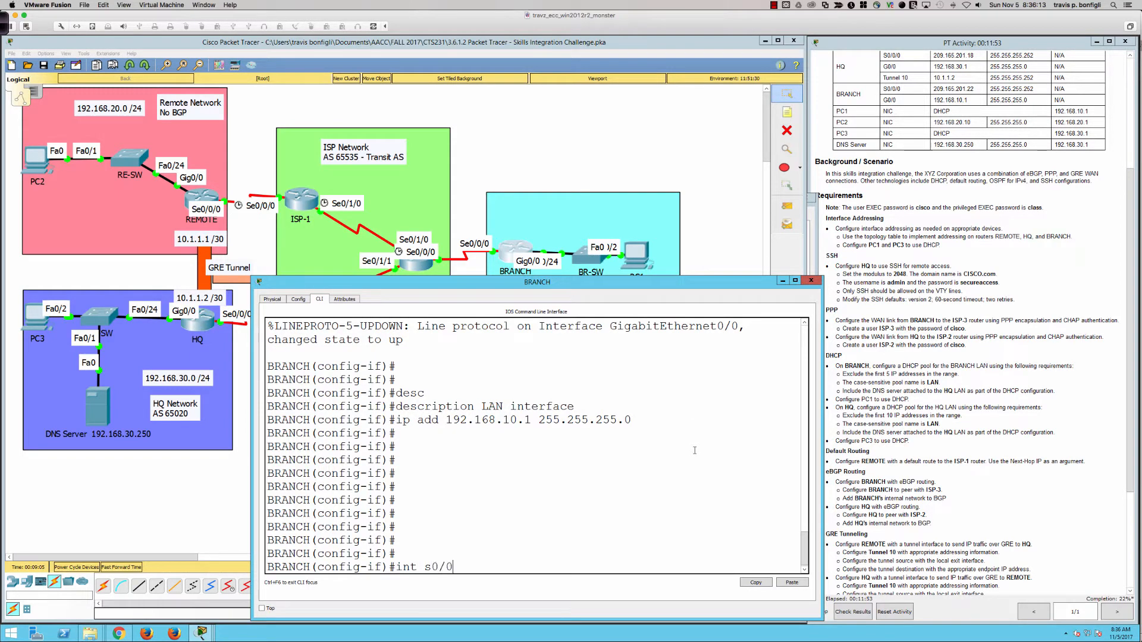
{"action": "key", "text": "Return"}
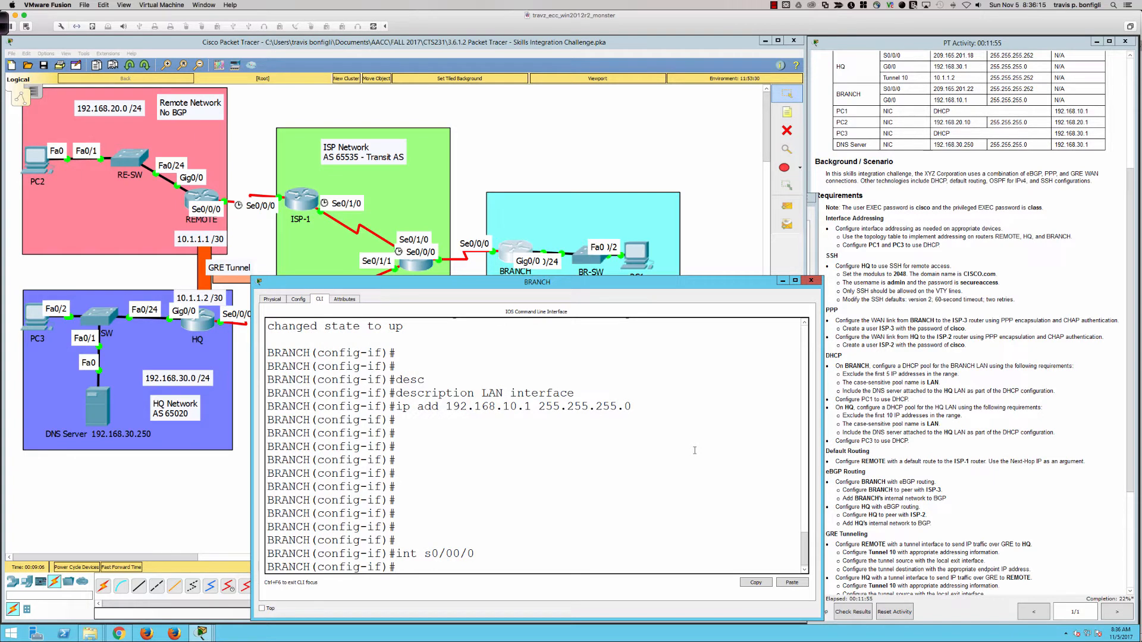
{"action": "type", "text": "do sh run"}
{"action": "key", "text": "Return"}
{"action": "key", "text": "space"}
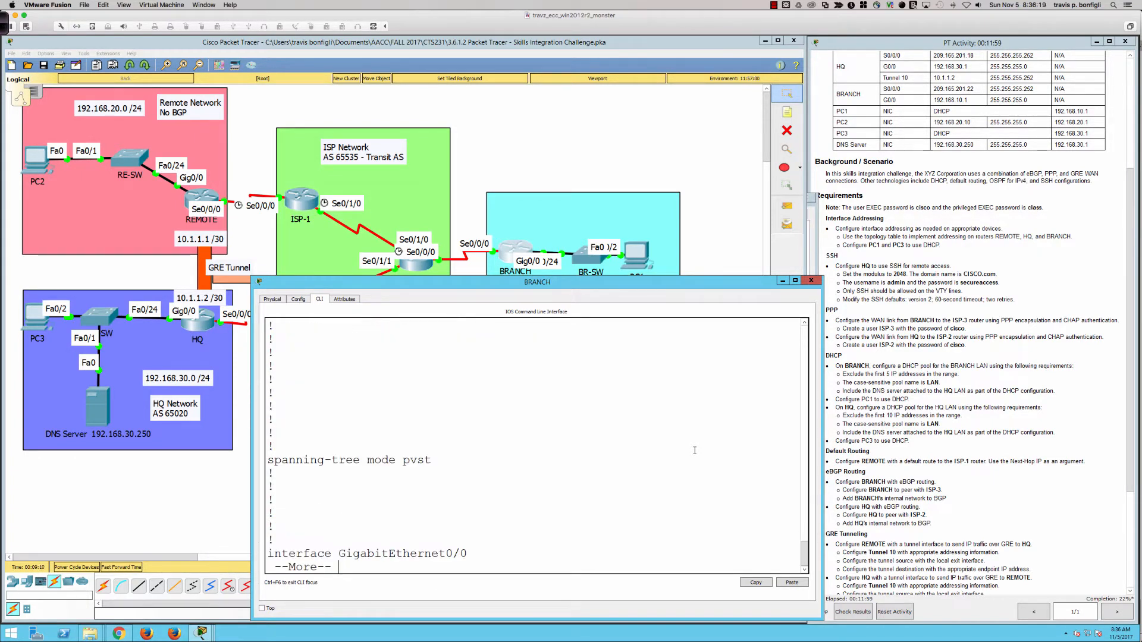
{"action": "key", "text": "space"}
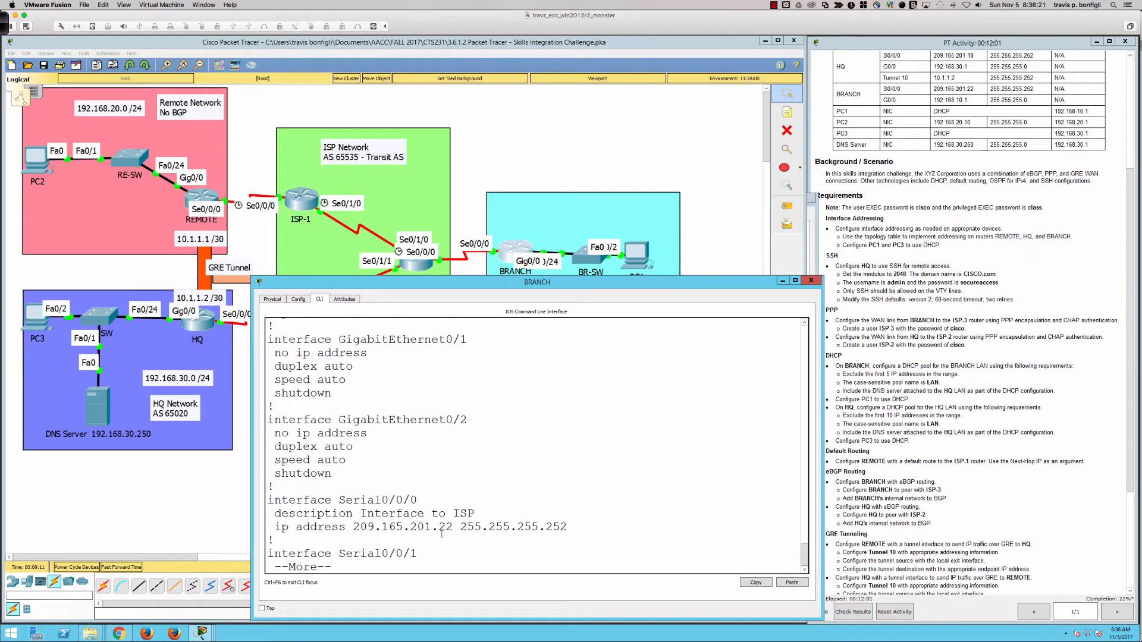
Check Serial0/0/0 in the brief interface list, then show its detailed status
{"action": "type", "text": "q"}
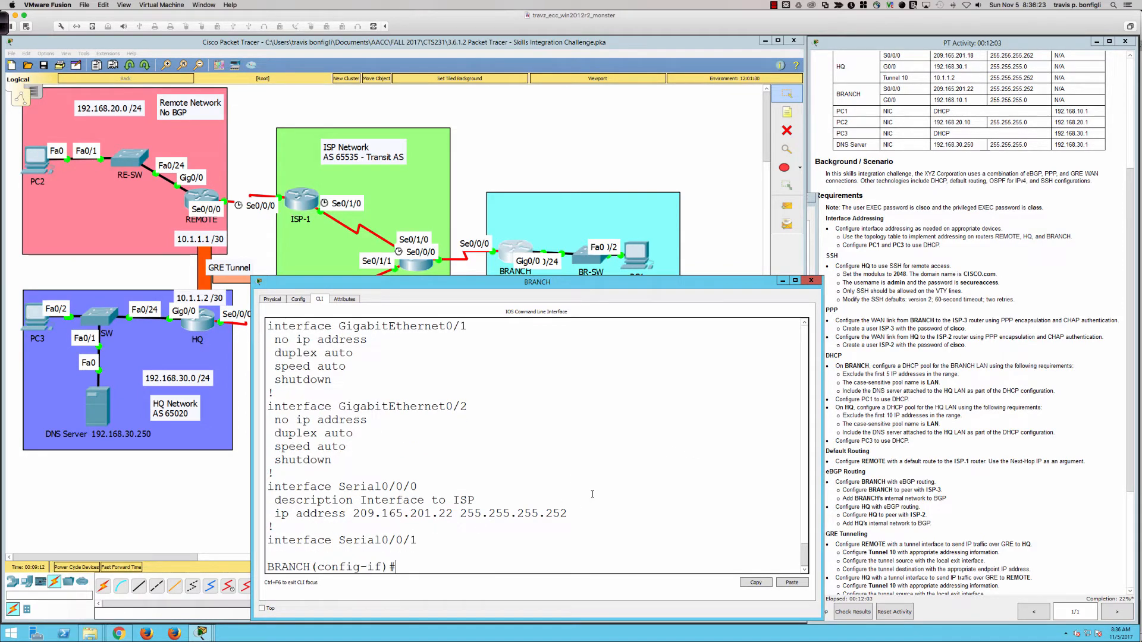
{"action": "type", "text": "do sh ip int bri"}
{"action": "key", "text": "Return"}
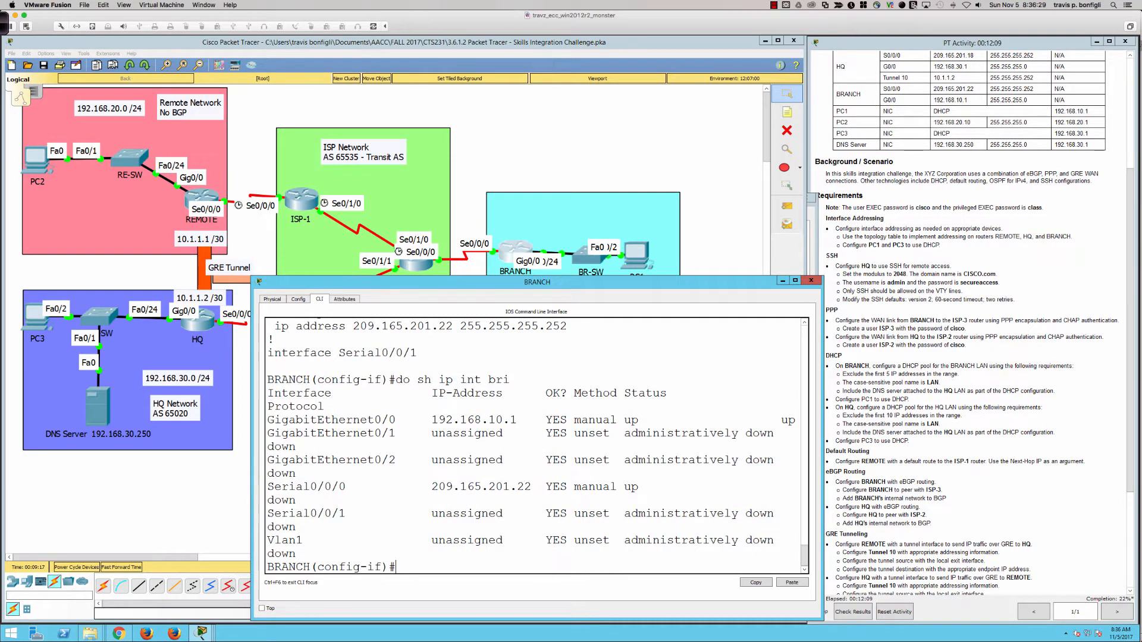
{"action": "left_click_drag", "start_coordinate": [253, 417], "coordinate": [185, 417]}
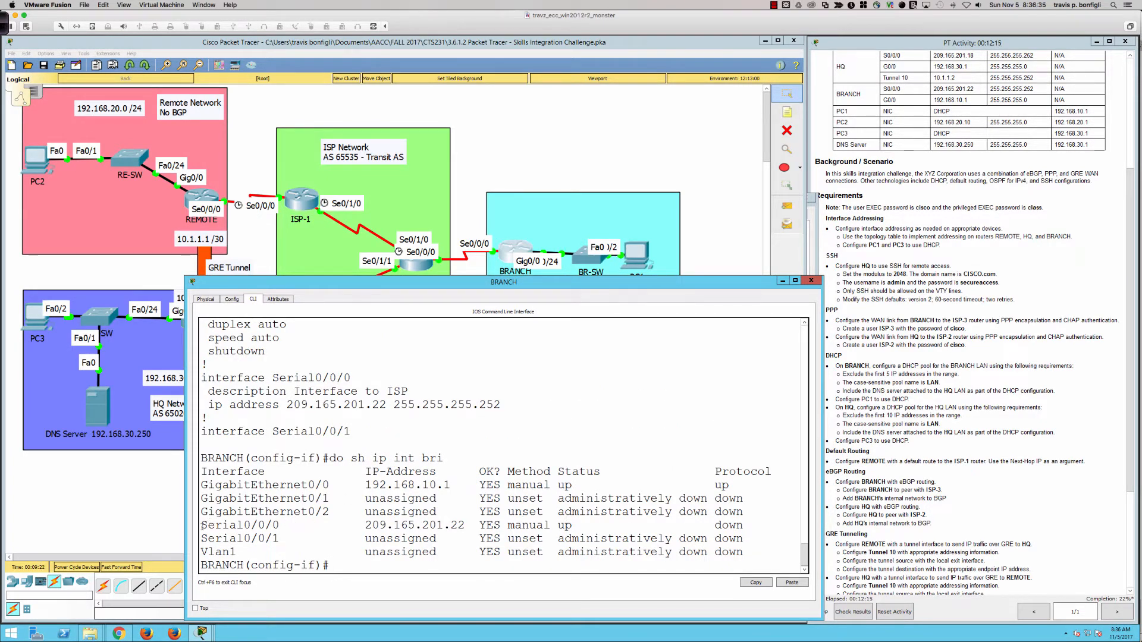
{"action": "left_click_drag", "start_coordinate": [203, 526], "coordinate": [748, 527]}
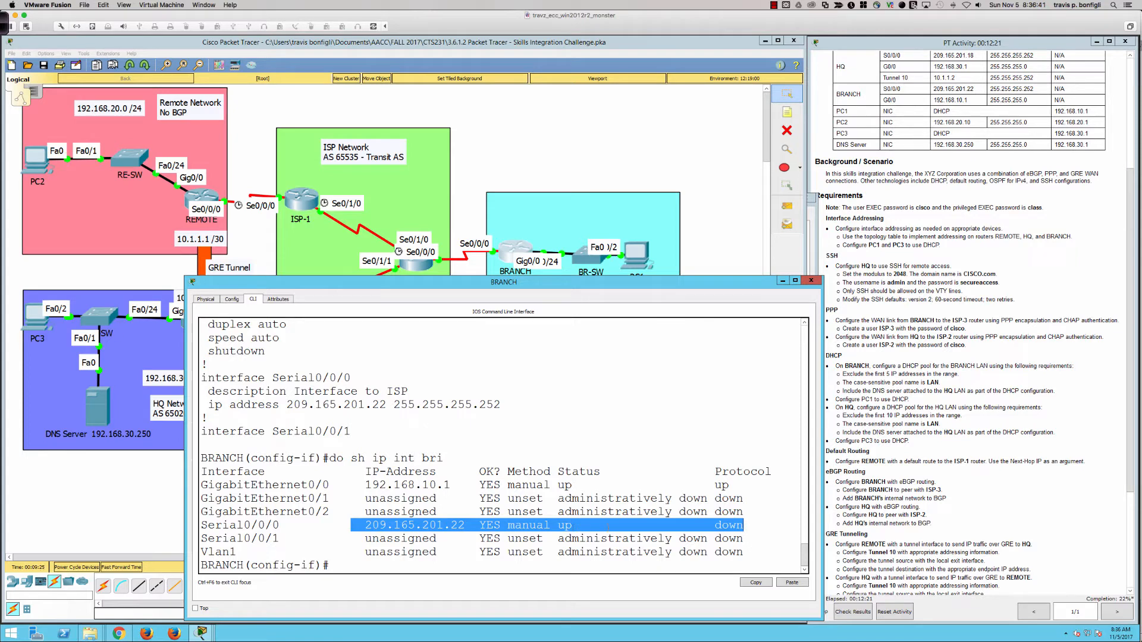
{"action": "left_click", "coordinate": [765, 527]}
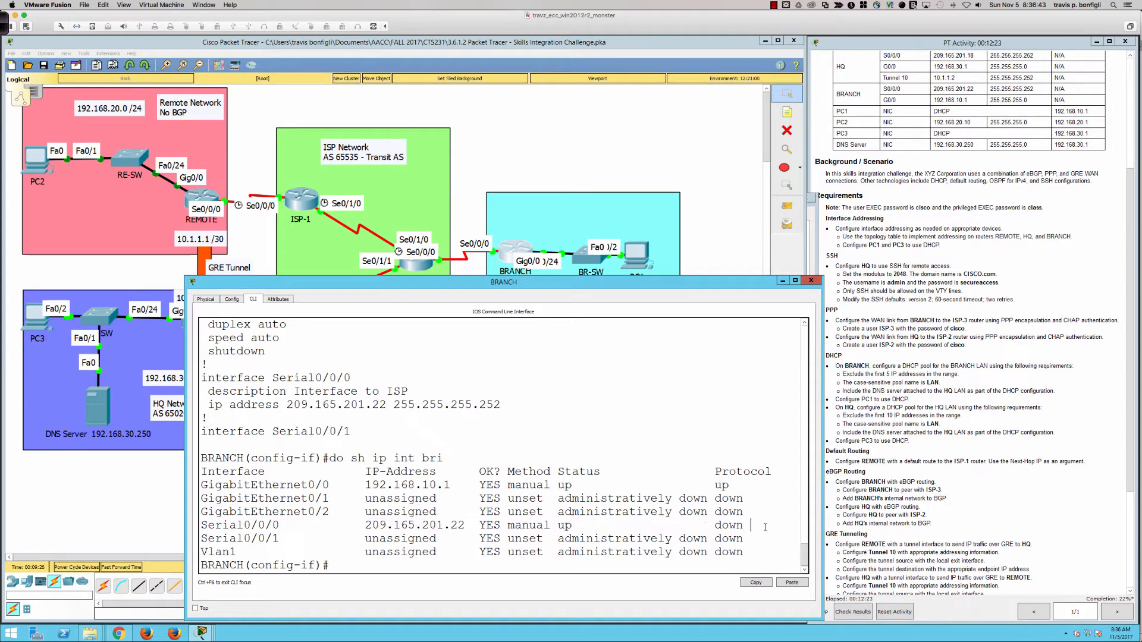
{"action": "key", "text": "Return"}
{"action": "key", "text": "Return"}
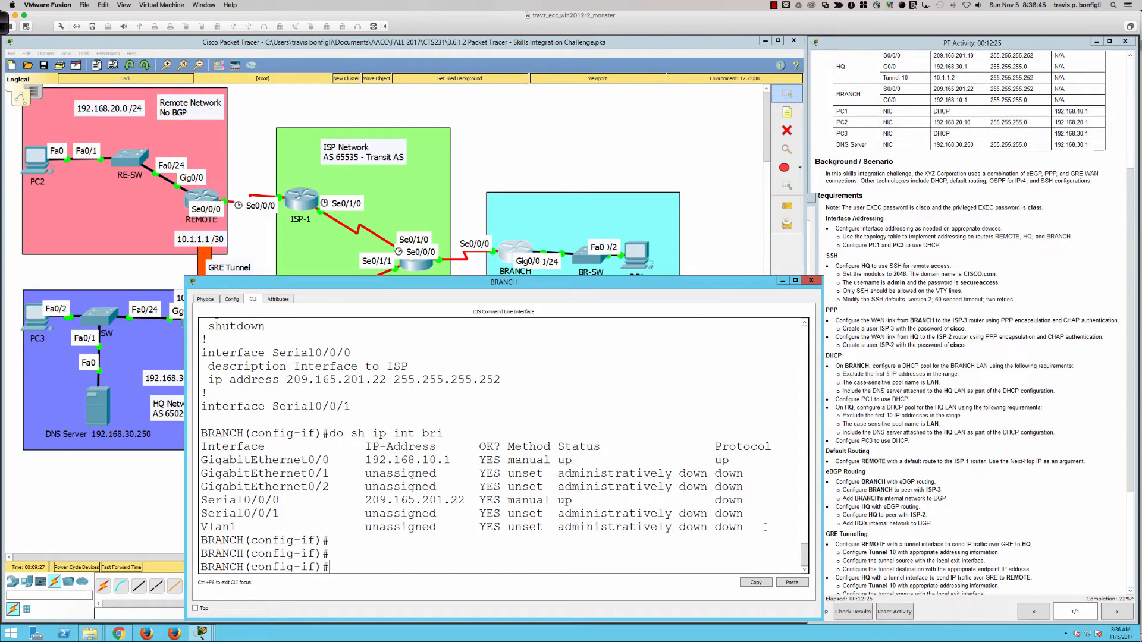
{"action": "type", "text": "do sh int se0/0/0"}
{"action": "key", "text": "Return"}
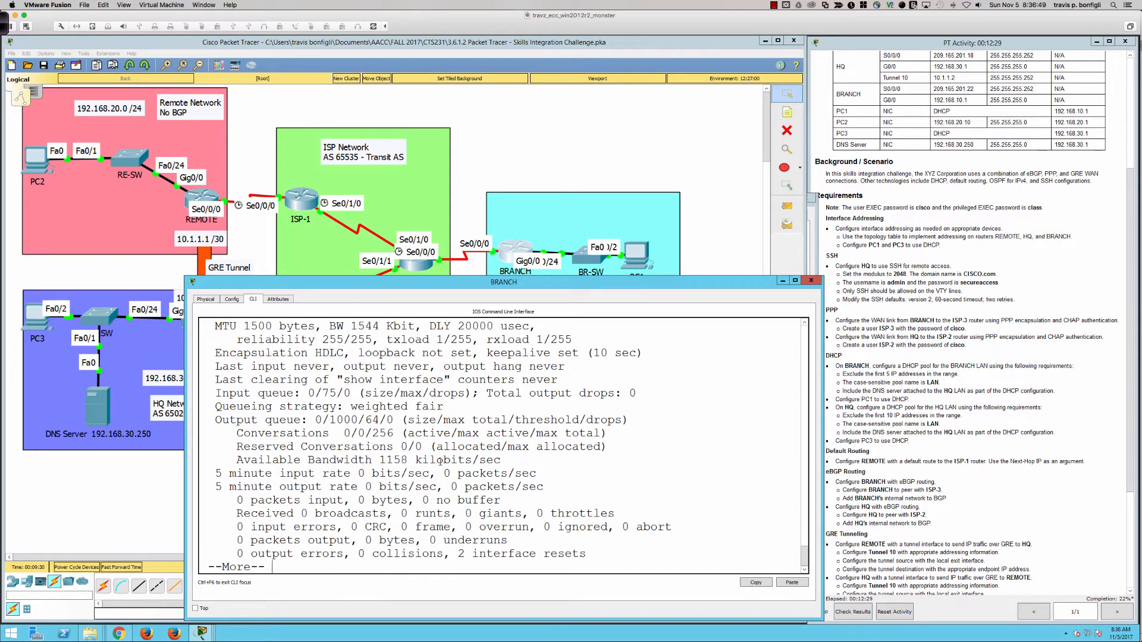
Change BRANCH's Serial0/0/0 from HDLC to PPP encapsulation with CHAP authentication
{"action": "left_click_drag", "start_coordinate": [258, 354], "coordinate": [343, 355]}
{"action": "left_click", "coordinate": [742, 468]}
{"action": "type", "text": "qenc"}
{"action": "key", "text": "Tab"}
{"action": "type", "text": "ppp"}
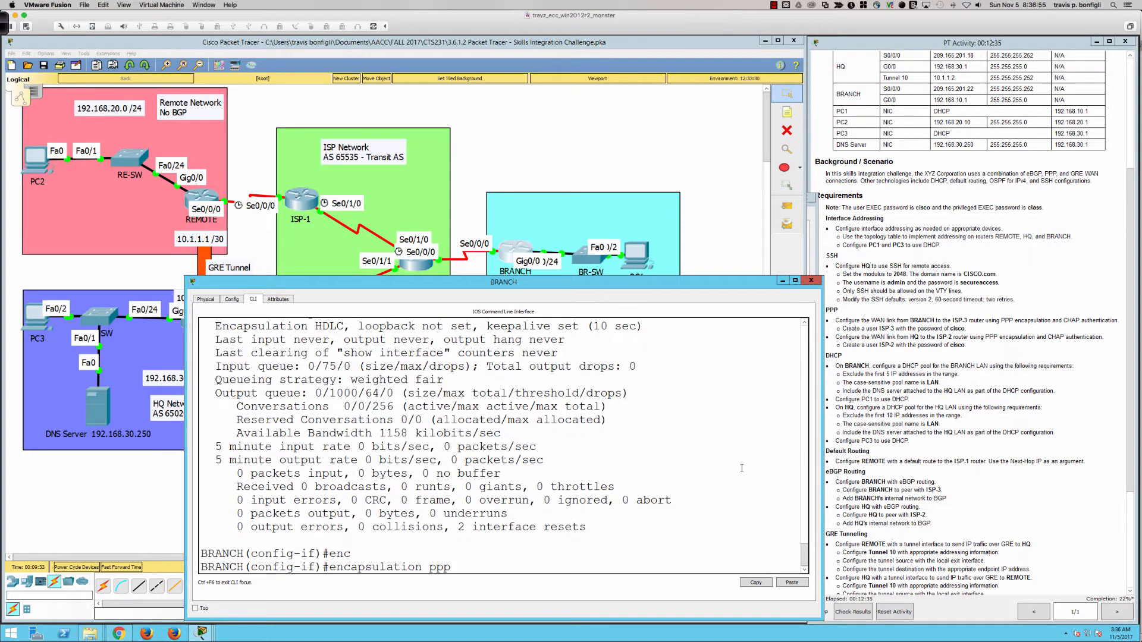
{"action": "key", "text": "Return"}
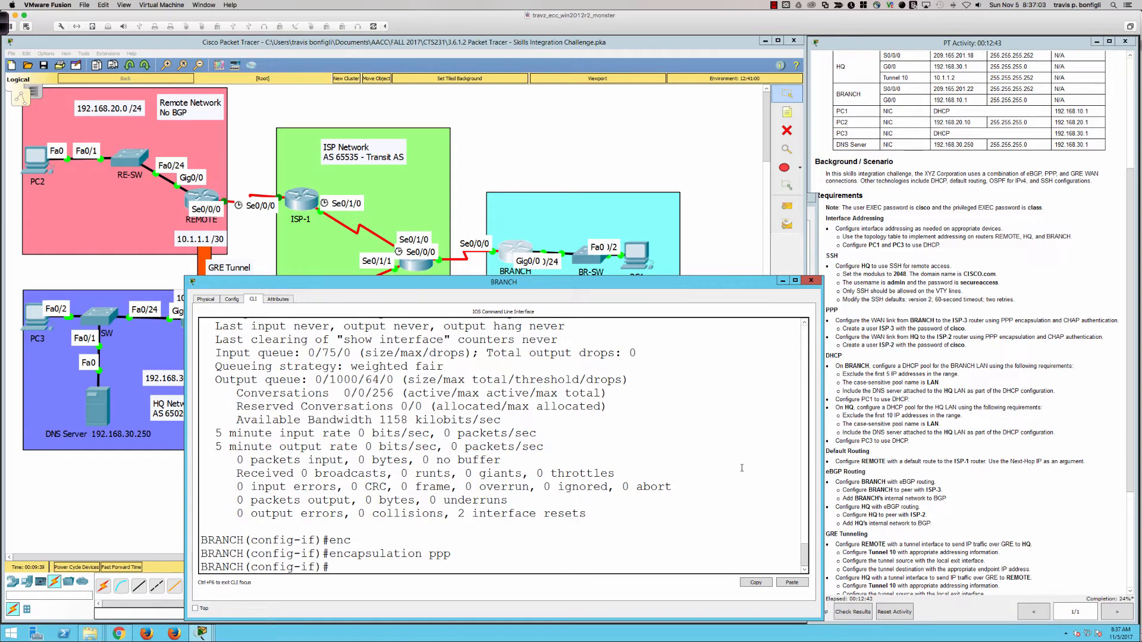
{"action": "type", "text": "ppp authen"}
{"action": "key", "text": "Tab"}
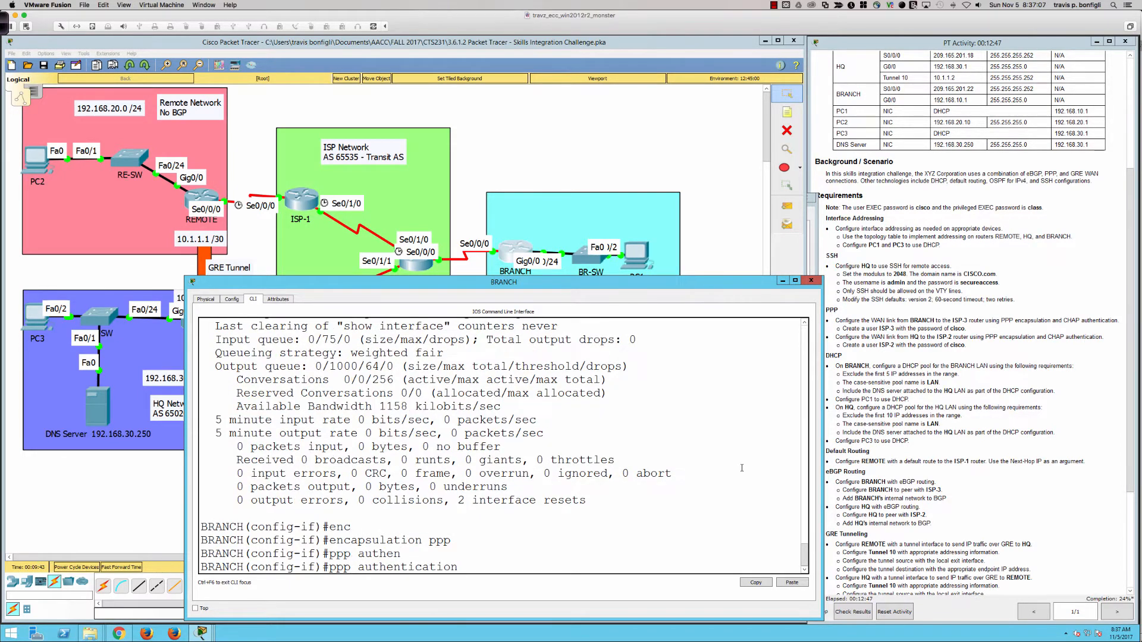
{"action": "type", "text": "ch"}
{"action": "key", "text": "Tab"}
{"action": "key", "text": "Return"}
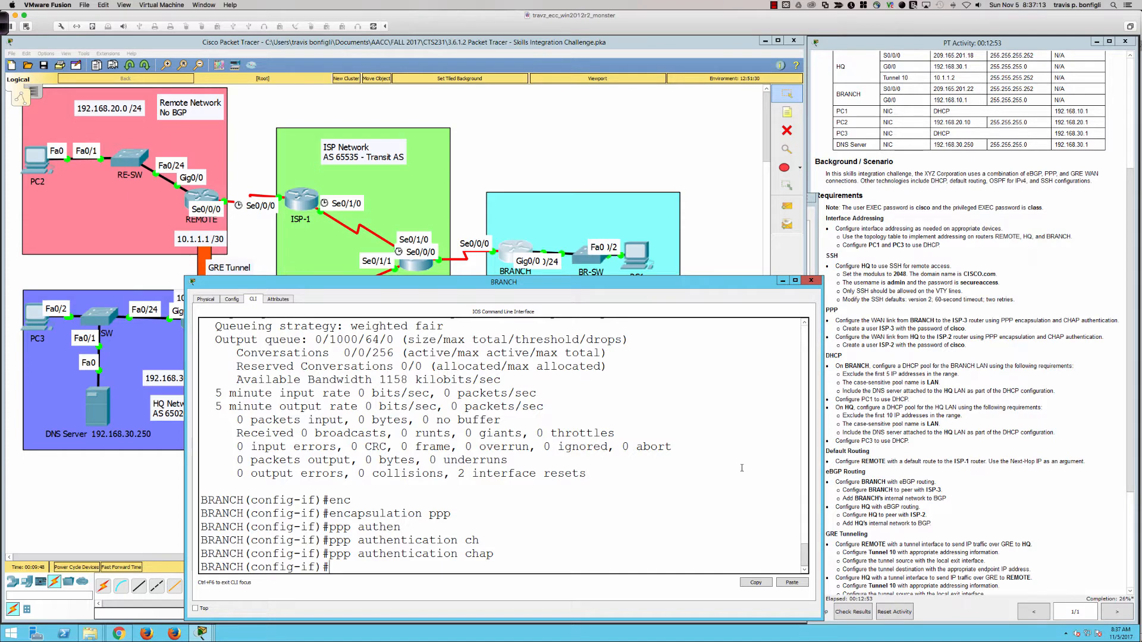
Create the local user ISP-3 with its password on BRANCH
{"action": "type", "text": "xit"}
{"action": "key", "text": "Return"}
{"action": "type", "text": "username"}
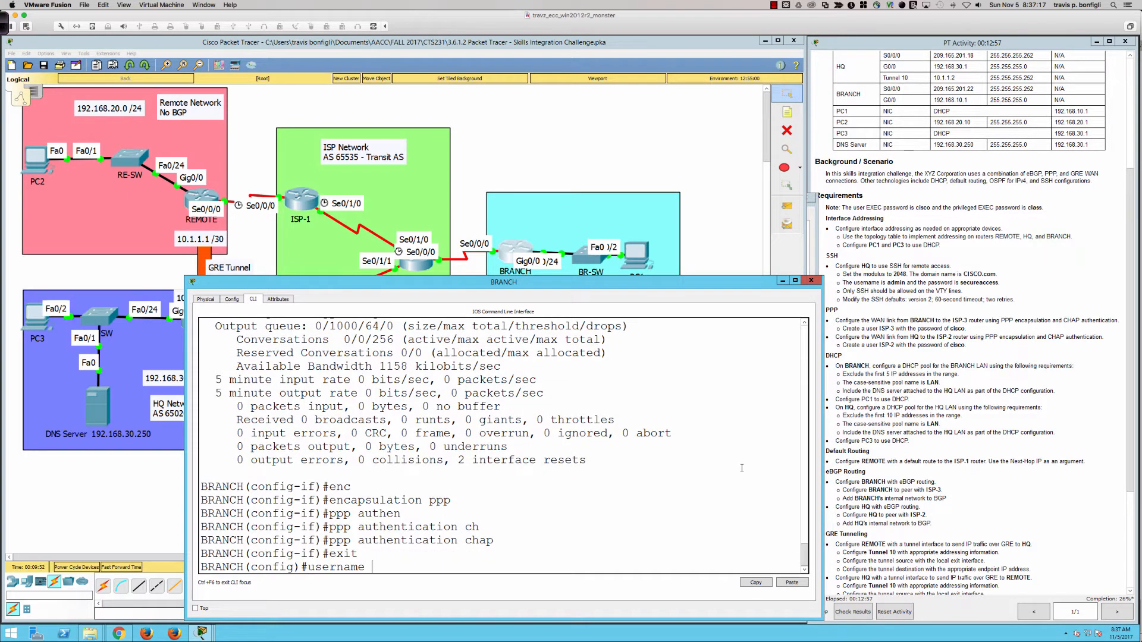
{"action": "type", "text": " ISP-3 pas"}
{"action": "key", "text": "Tab"}
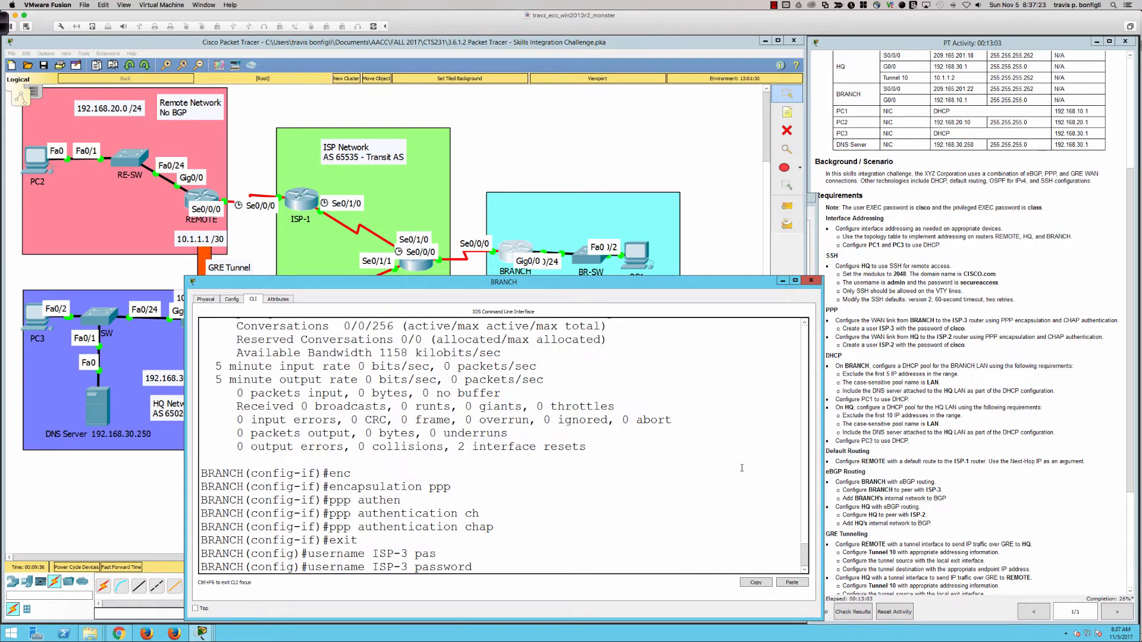
{"action": "type", "text": "cisco"}
{"action": "key", "text": "Return"}
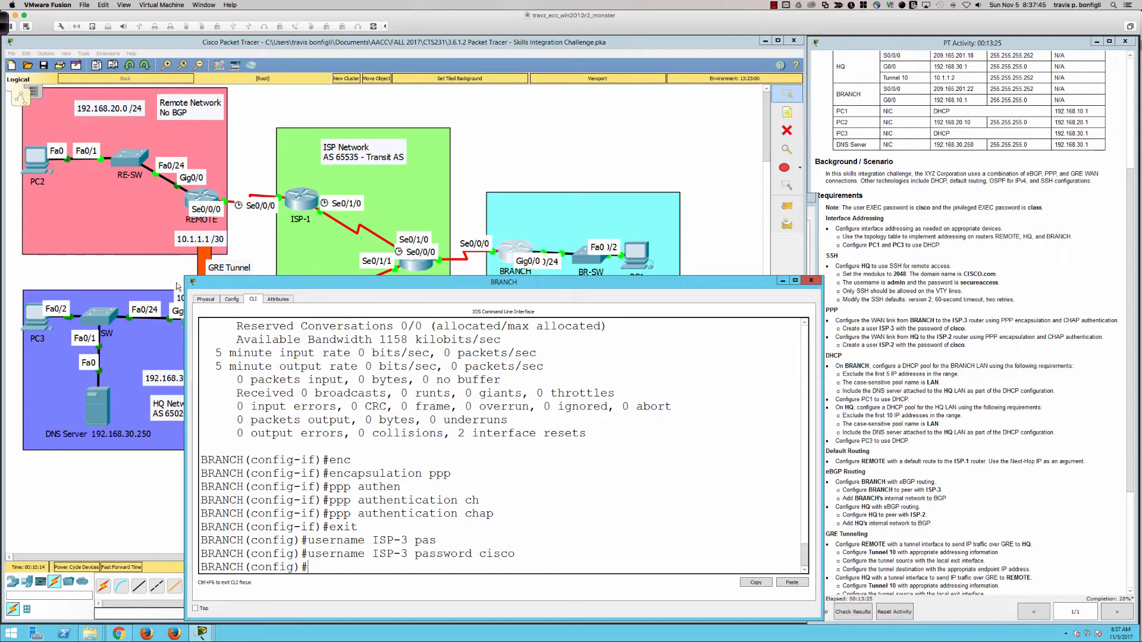
{"action": "left_click", "coordinate": [158, 275]}
Open HQ's console and check Serial0/0/0 in the brief interface status list
{"action": "left_click", "coordinate": [197, 324]}
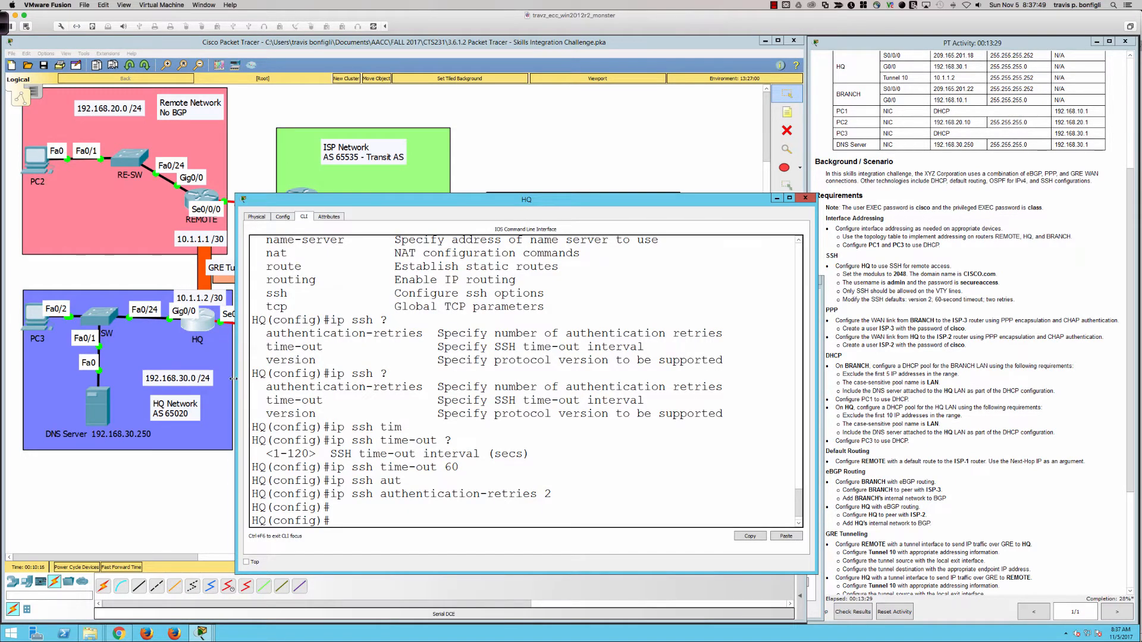
{"action": "left_click_drag", "start_coordinate": [237, 384], "coordinate": [171, 383]}
{"action": "key", "text": "Return"}
{"action": "key", "text": "Return"}
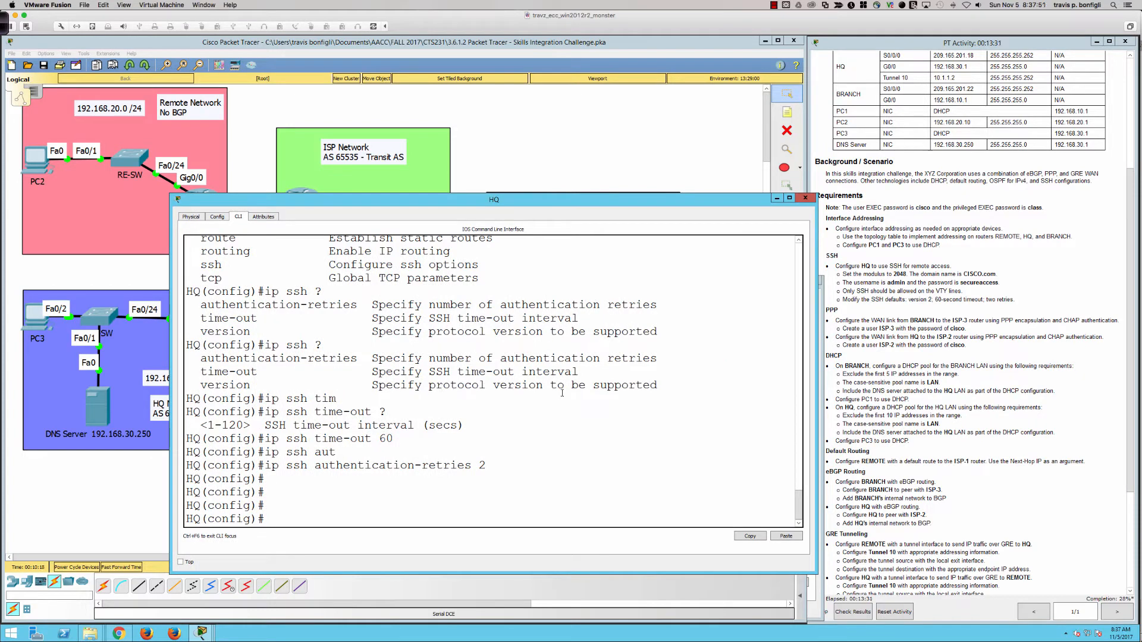
{"action": "type", "text": "do sh ip int bri"}
{"action": "key", "text": "Return"}
{"action": "left_click_drag", "start_coordinate": [544, 480], "coordinate": [702, 480]}
{"action": "left_click", "coordinate": [636, 392]}
Set HQ's Serial0/0/0 to PPP encapsulation with CHAP authentication
{"action": "type", "text": "int s0/0/0"}
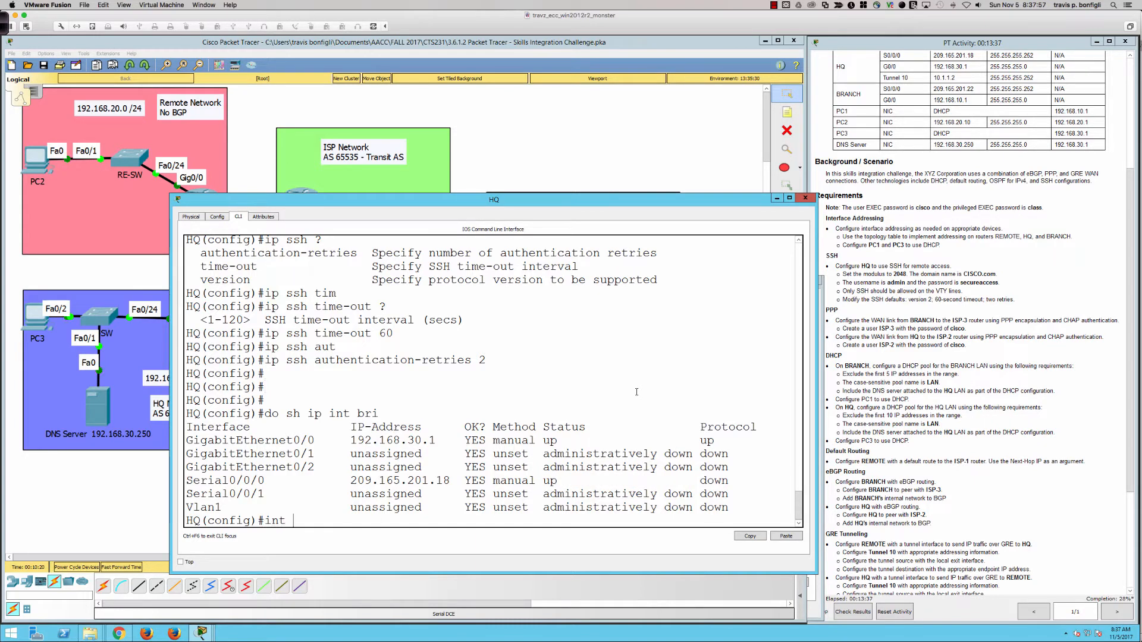
{"action": "key", "text": "Return"}
{"action": "type", "text": "enc"}
{"action": "key", "text": "Tab"}
{"action": "type", "text": "ppp"}
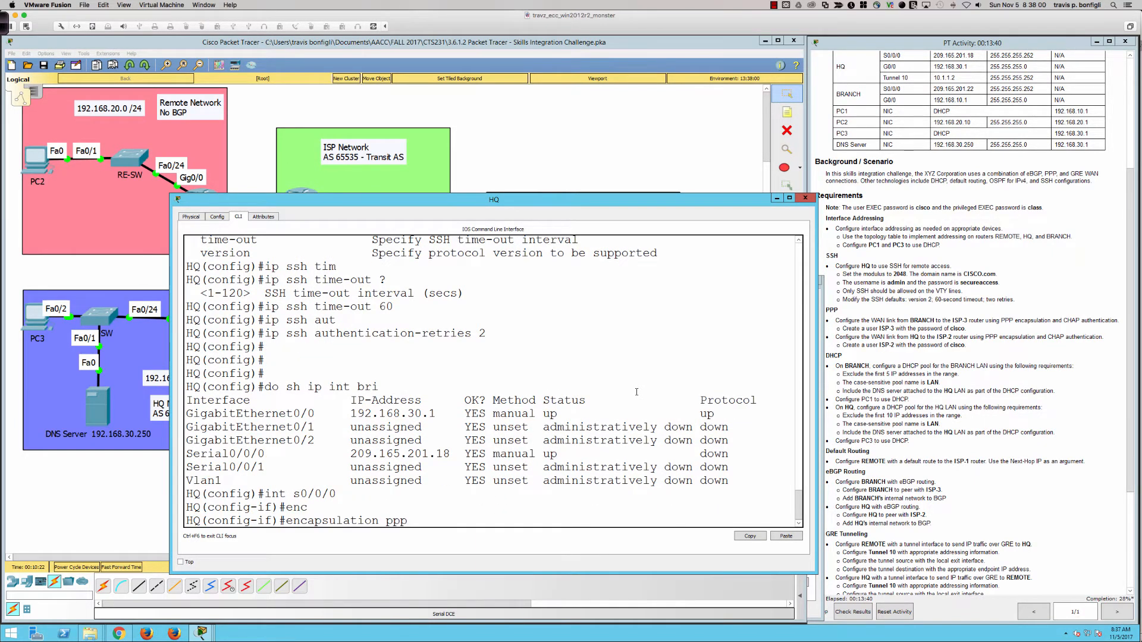
{"action": "key", "text": "Return"}
{"action": "type", "text": "ppp authen"}
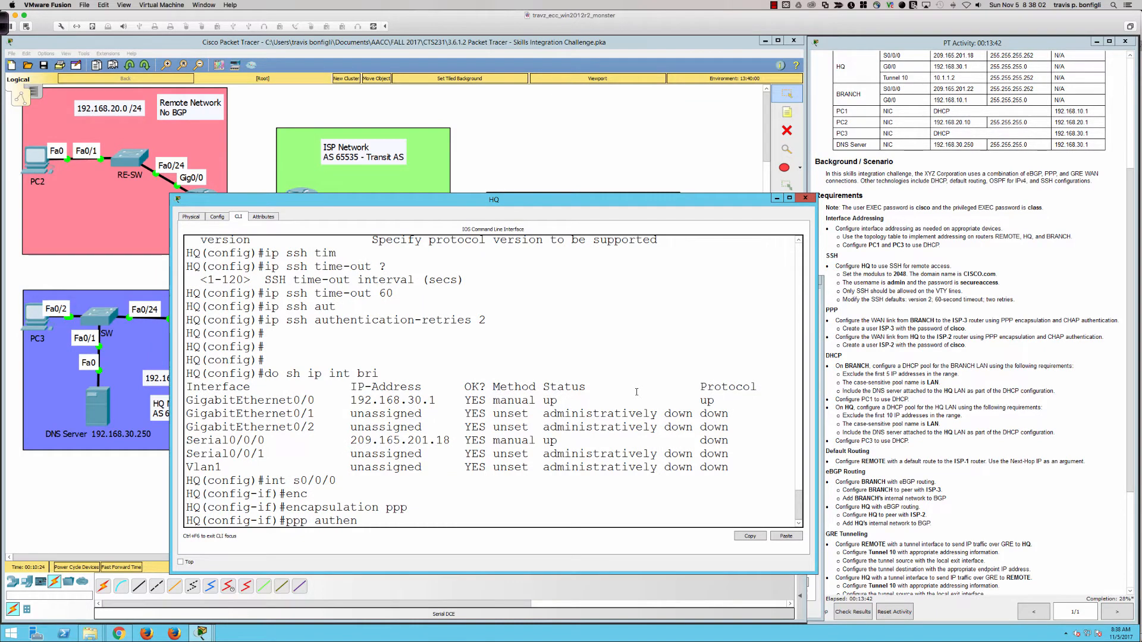
{"action": "key", "text": "Tab"}
{"action": "type", "text": "chap"}
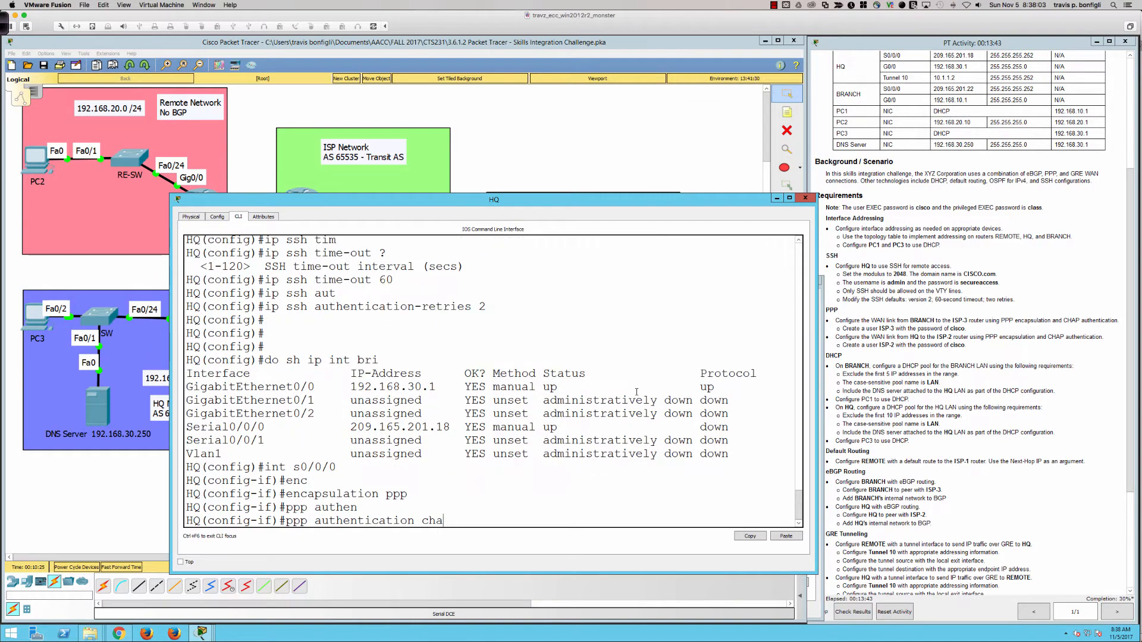
{"action": "key", "text": "Return"}
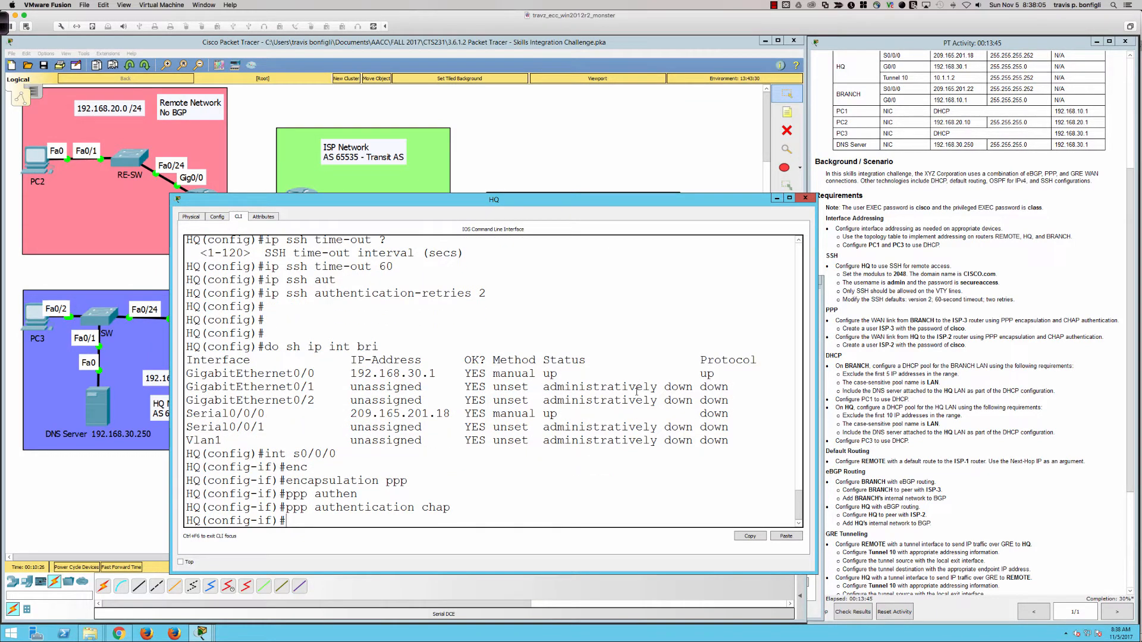
Add the local user ISP-2 with its password on HQ
{"action": "type", "text": "exit"}
{"action": "key", "text": "Return"}
{"action": "type", "text": "us"}
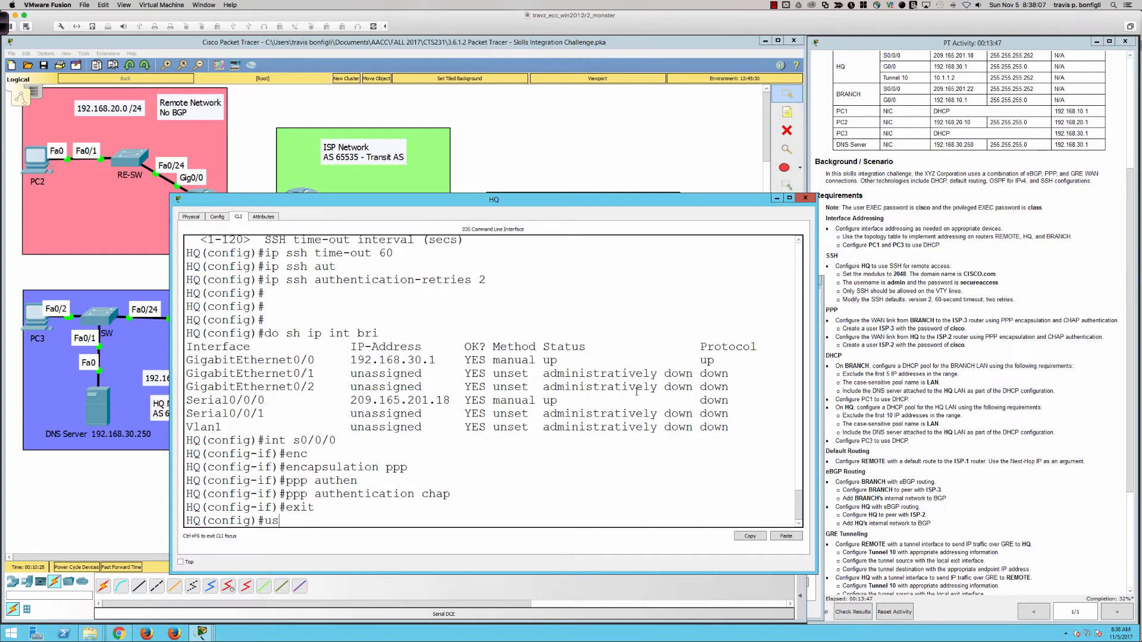
{"action": "type", "text": "ername ISP-2 pas"}
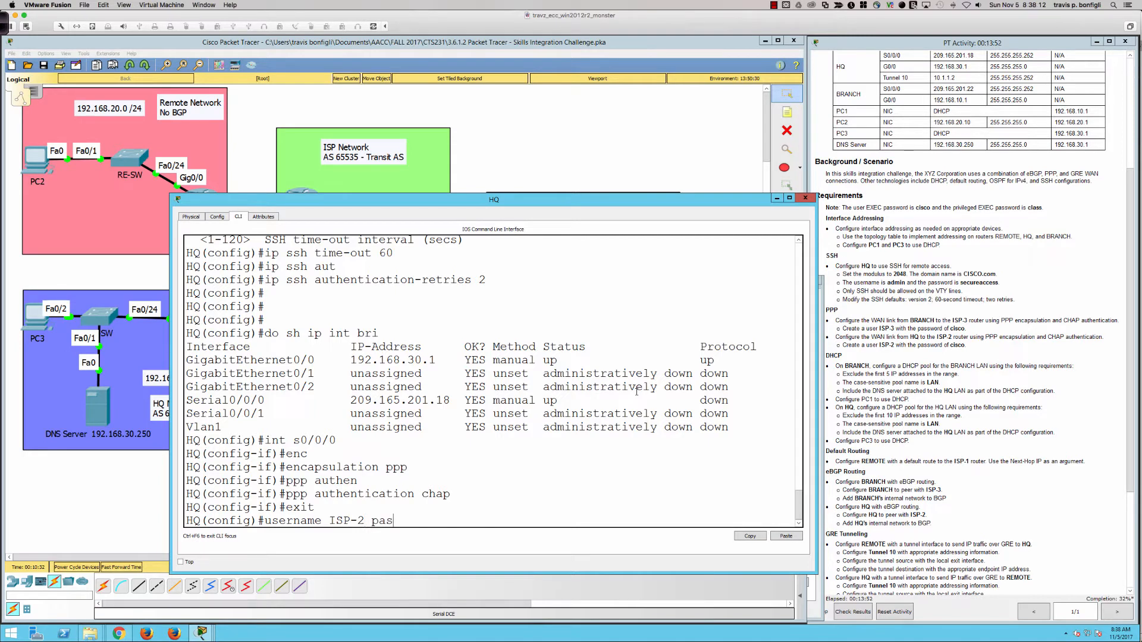
{"action": "key", "text": "Tab"}
{"action": "type", "text": "cisco"}
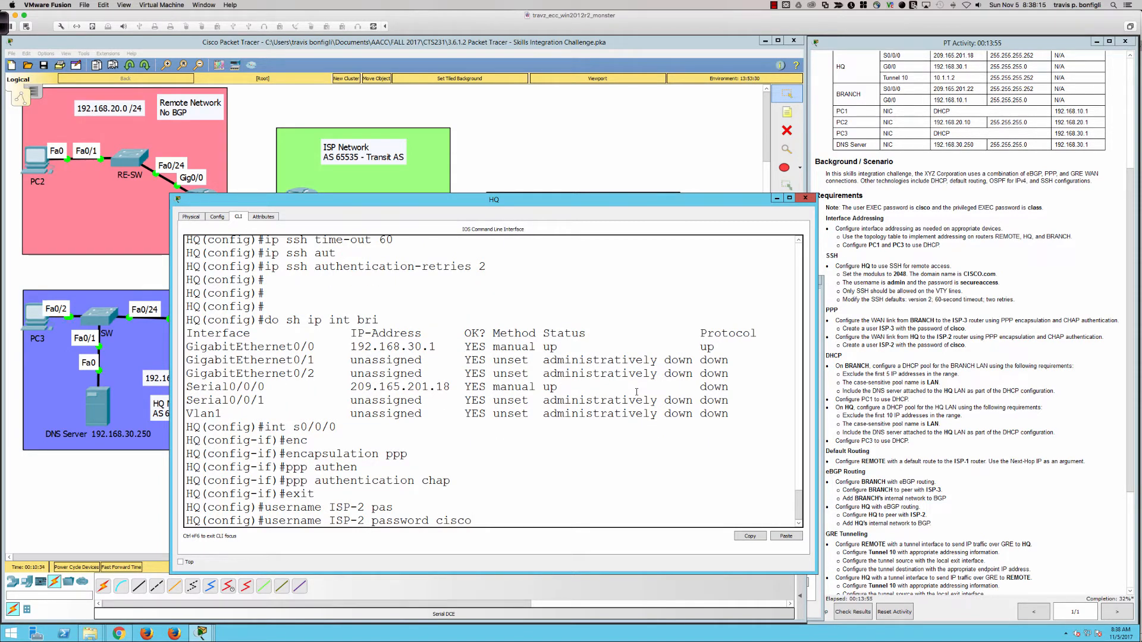
{"action": "key", "text": "Return"}
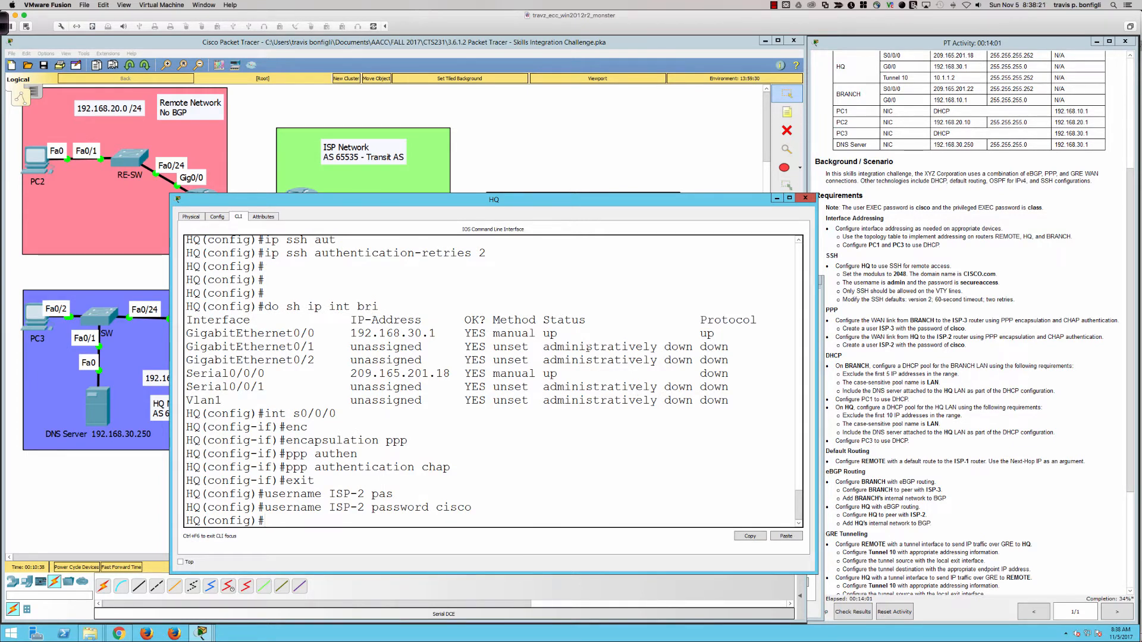
On BRANCH, exclude 192.168.10.1 through 192.168.10.5 from DHCP and begin the ip dhcp pool command
{"action": "left_click", "coordinate": [579, 171]}
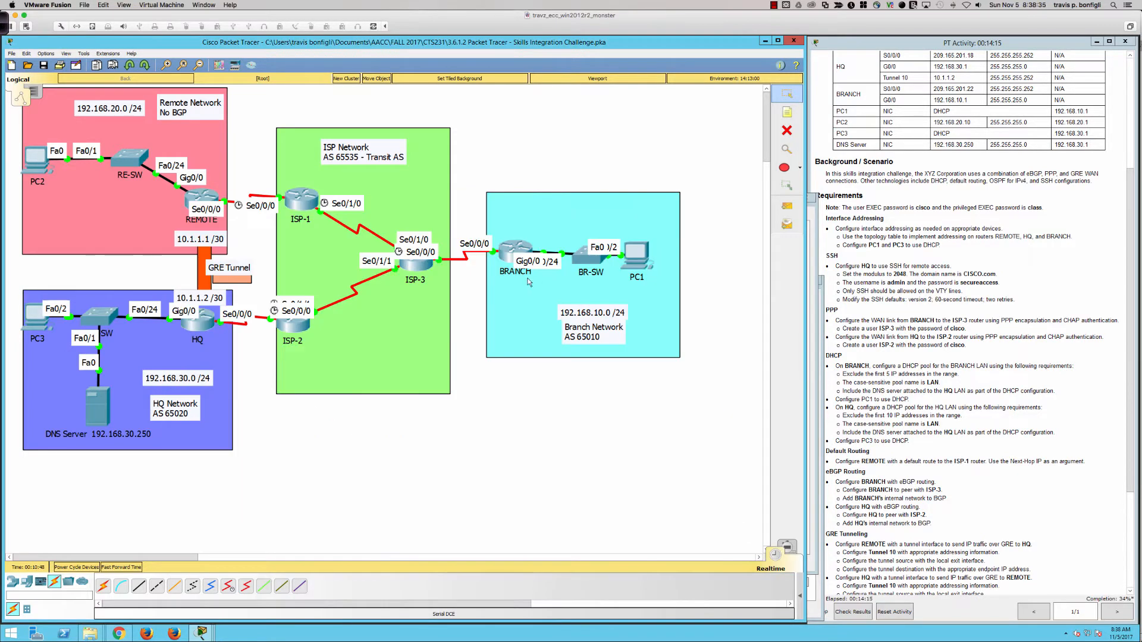
{"action": "left_click", "coordinate": [512, 256]}
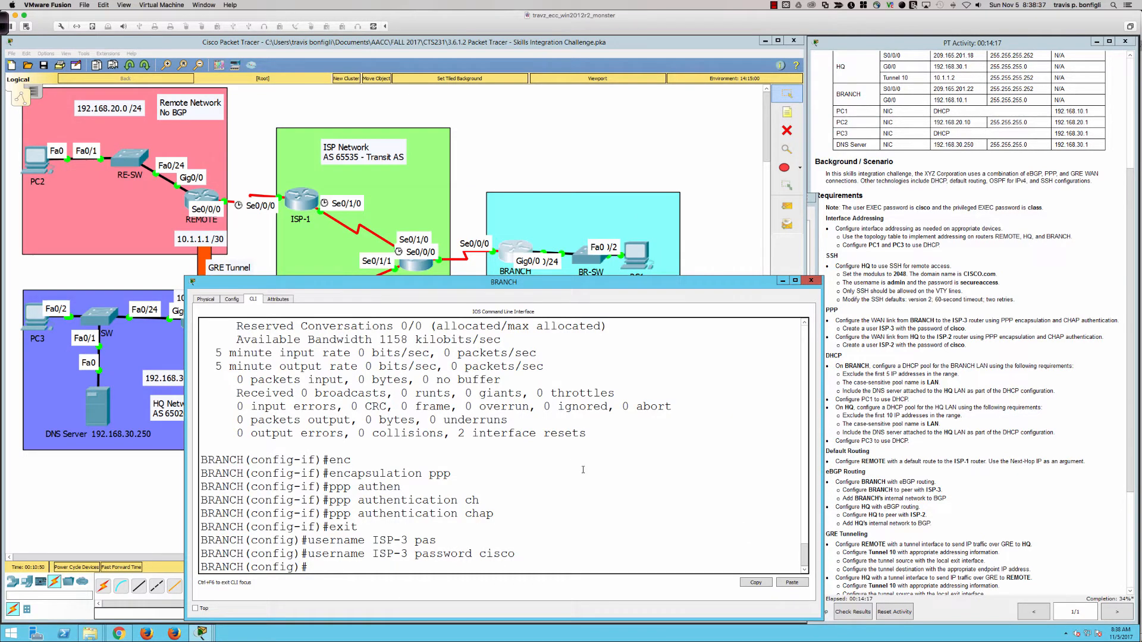
{"action": "key", "text": "Return"}
{"action": "key", "text": "Return"}
{"action": "key", "text": "Return"}
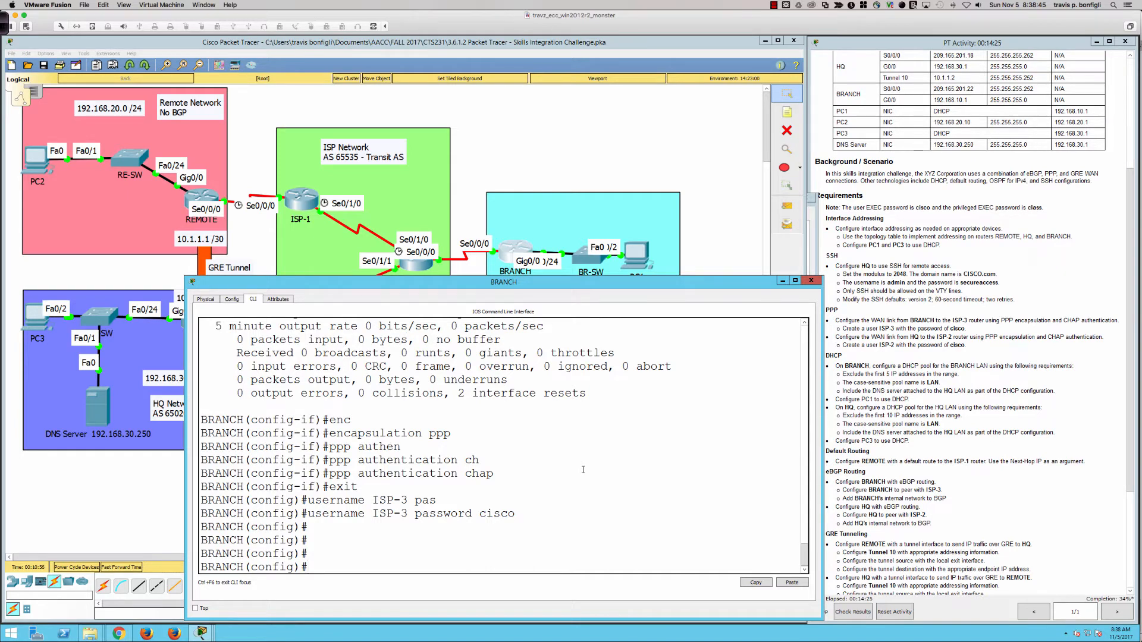
{"action": "type", "text": "ip dhc"}
{"action": "key", "text": "Tab"}
{"action": "type", "text": "poo"}
{"action": "key", "text": "Tab"}
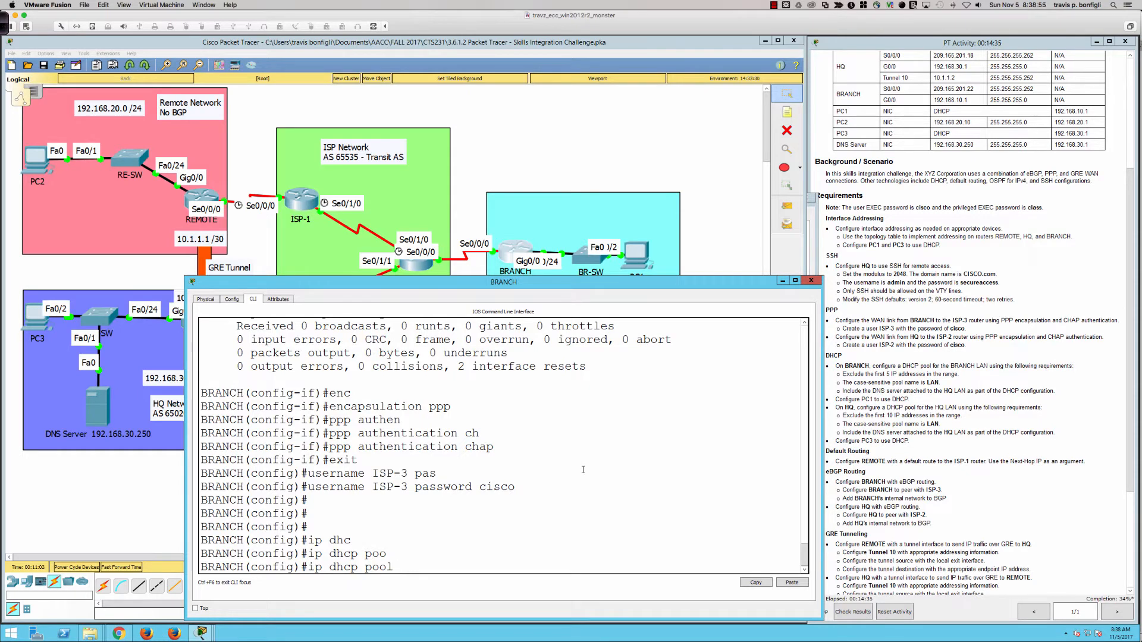
{"action": "key", "text": "BackSpace"}
{"action": "key", "text": "BackSpace"}
{"action": "key", "text": "BackSpace"}
{"action": "key", "text": "BackSpace"}
{"action": "key", "text": "BackSpace"}
{"action": "key", "text": "BackSpace"}
{"action": "key", "text": "BackSpace"}
{"action": "key", "text": "BackSpace"}
{"action": "key", "text": "BackSpace"}
{"action": "key", "text": "BackSpace"}
{"action": "key", "text": "BackSpace"}
{"action": "type", "text": "dhcp ex"}
{"action": "key", "text": "Tab"}
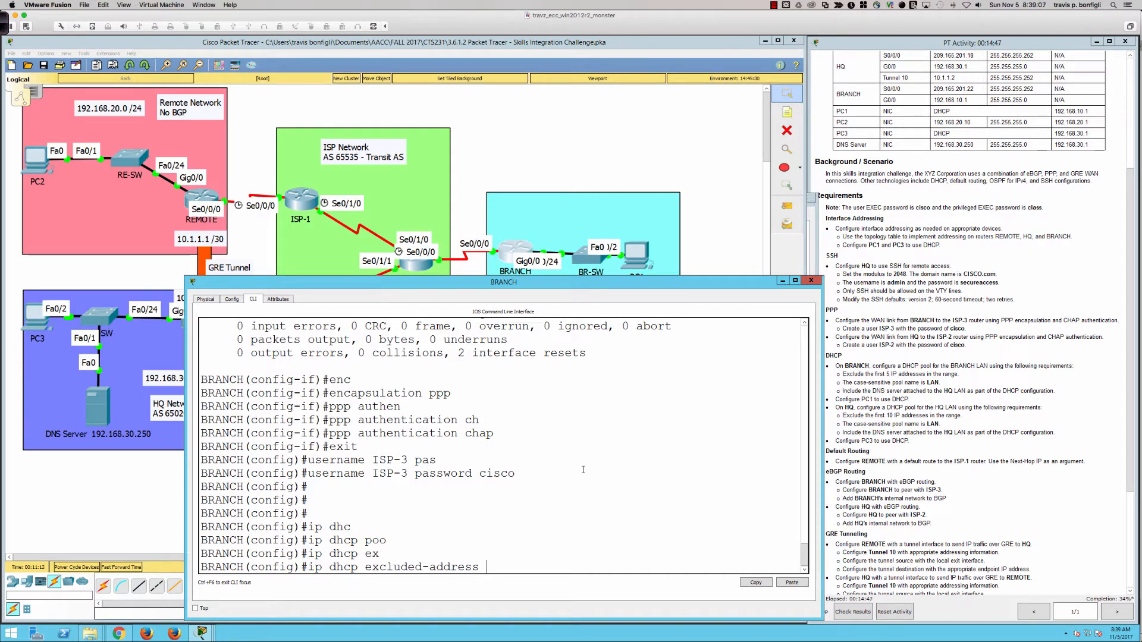
{"action": "type", "text": "192.168.10.1"}
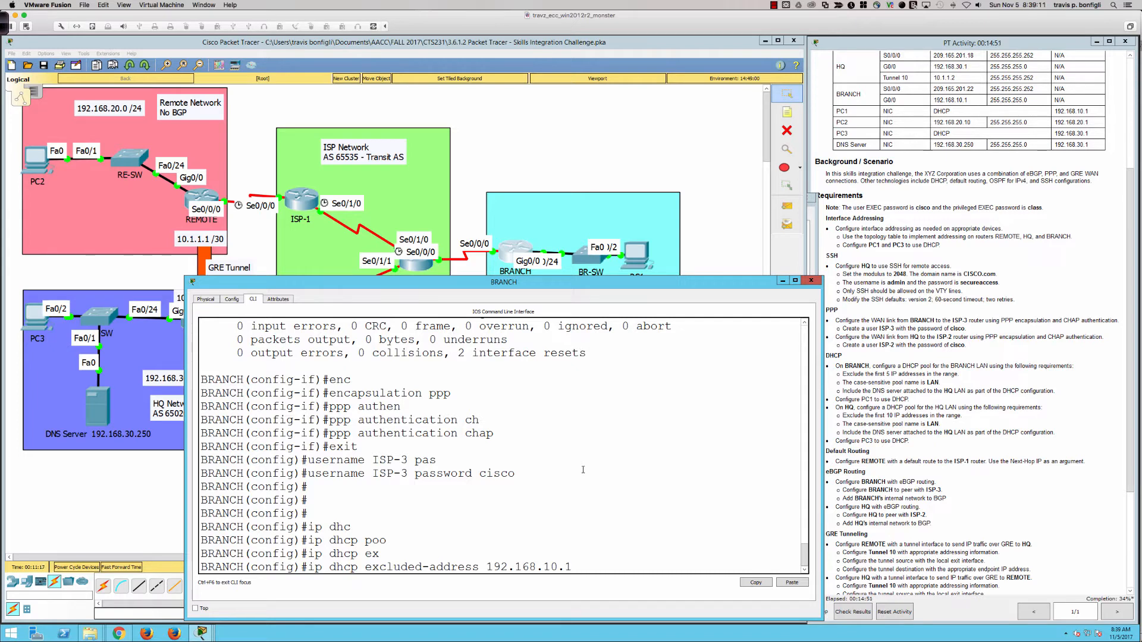
{"action": "type", "text": " ?"}
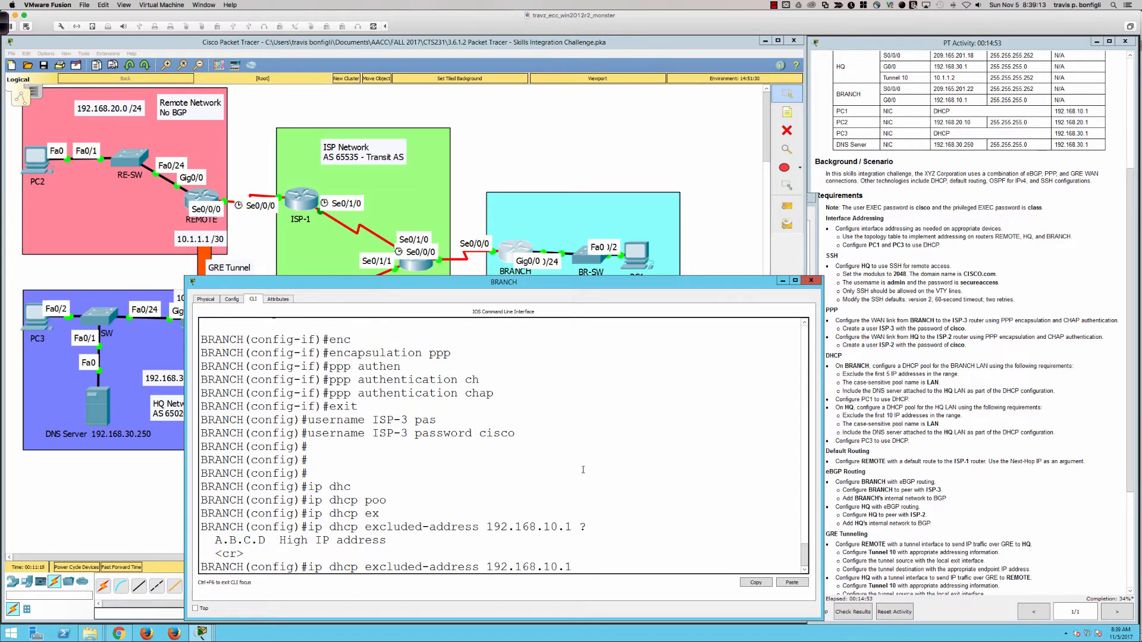
{"action": "type", "text": "192.168.10.5"}
{"action": "key", "text": "Return"}
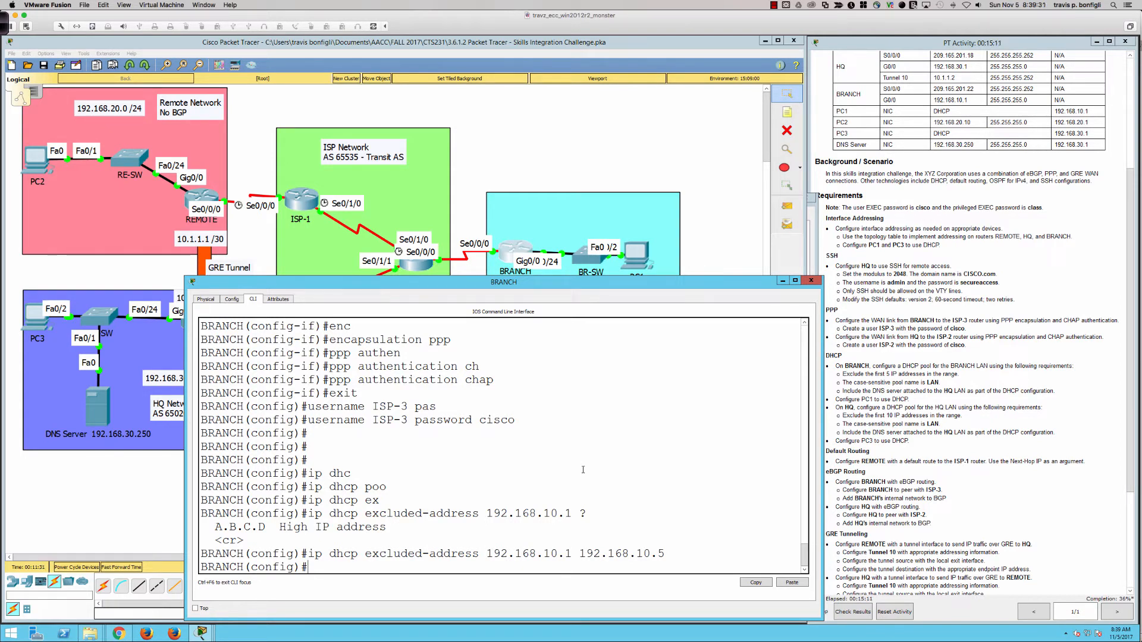
{"action": "type", "text": "ip dhcp poo"}
{"action": "key", "text": "Tab"}
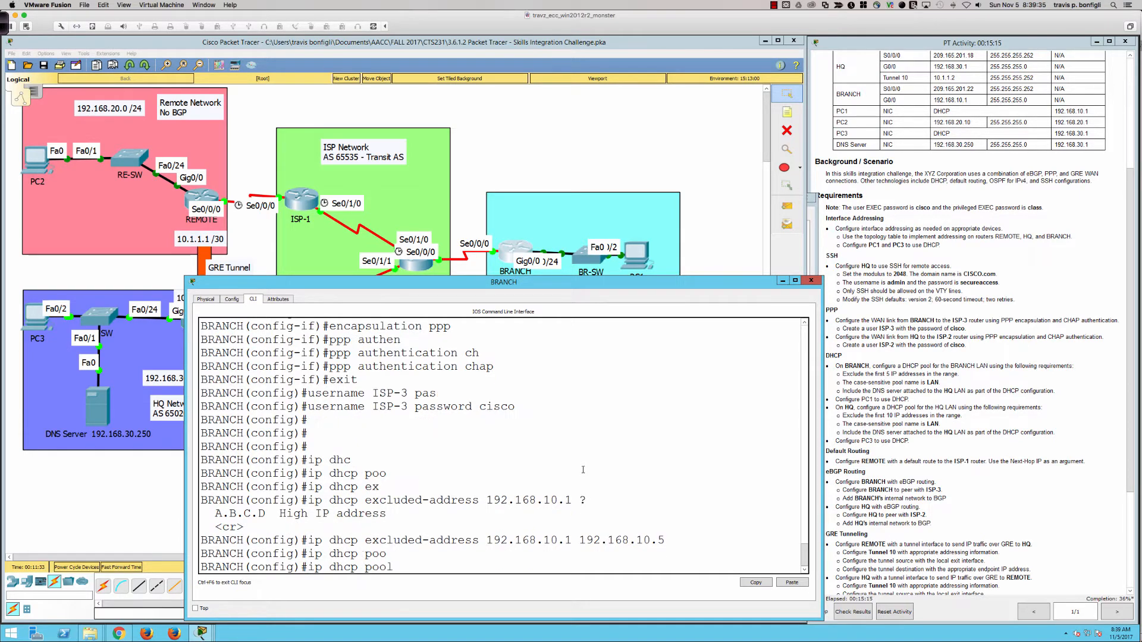
Create BRANCH's DHCP pool LAN and set its DNS server to 192.168.30.250
{"action": "type", "text": "LAN"}
{"action": "key", "text": "Return"}
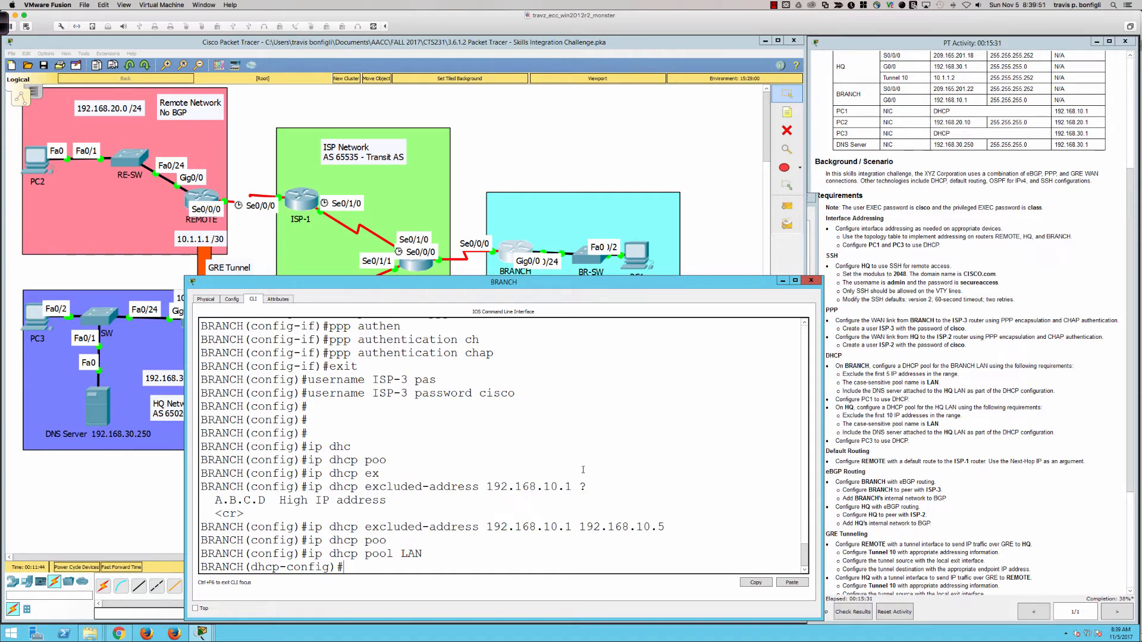
{"action": "type", "text": "dn"}
{"action": "key", "text": "Tab"}
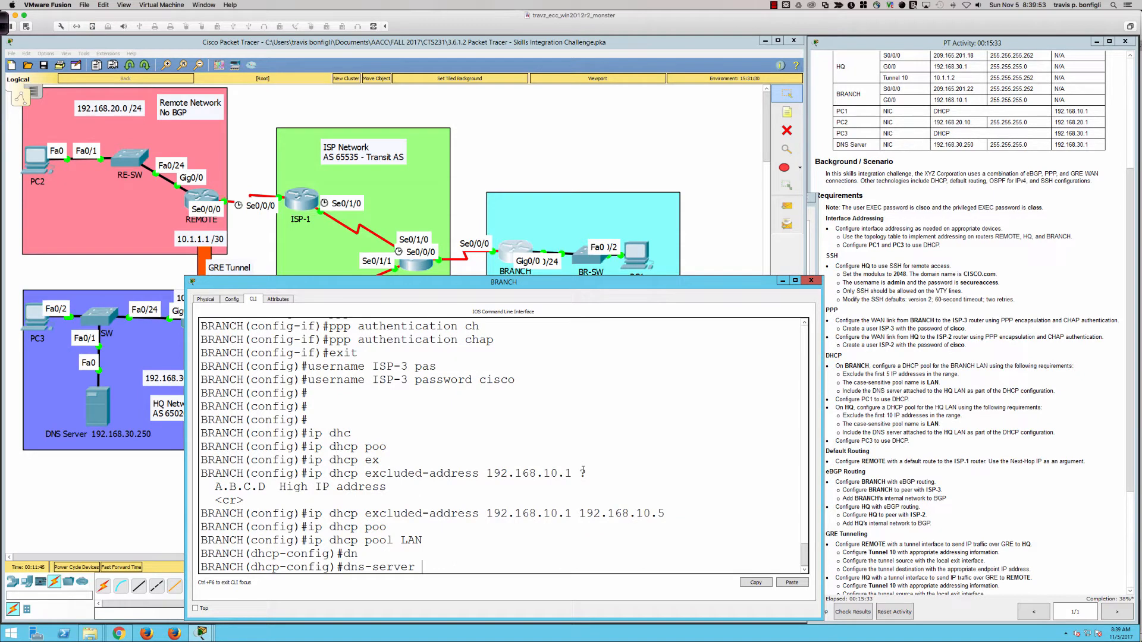
{"action": "type", "text": "192.168"}
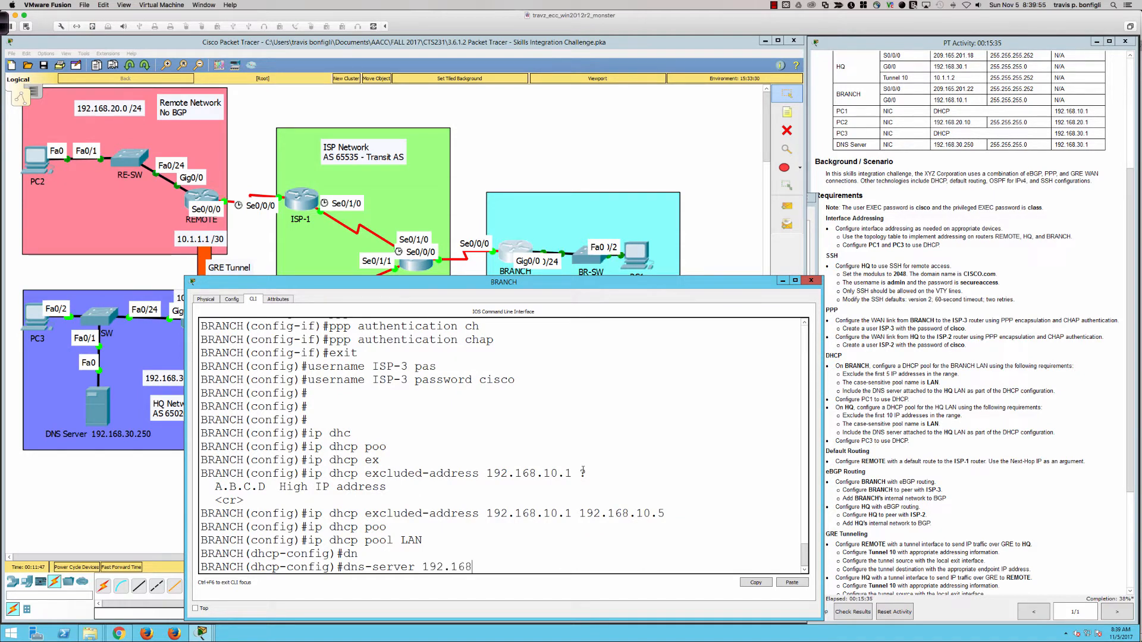
{"action": "type", "text": ".30.250"}
{"action": "key", "text": "Return"}
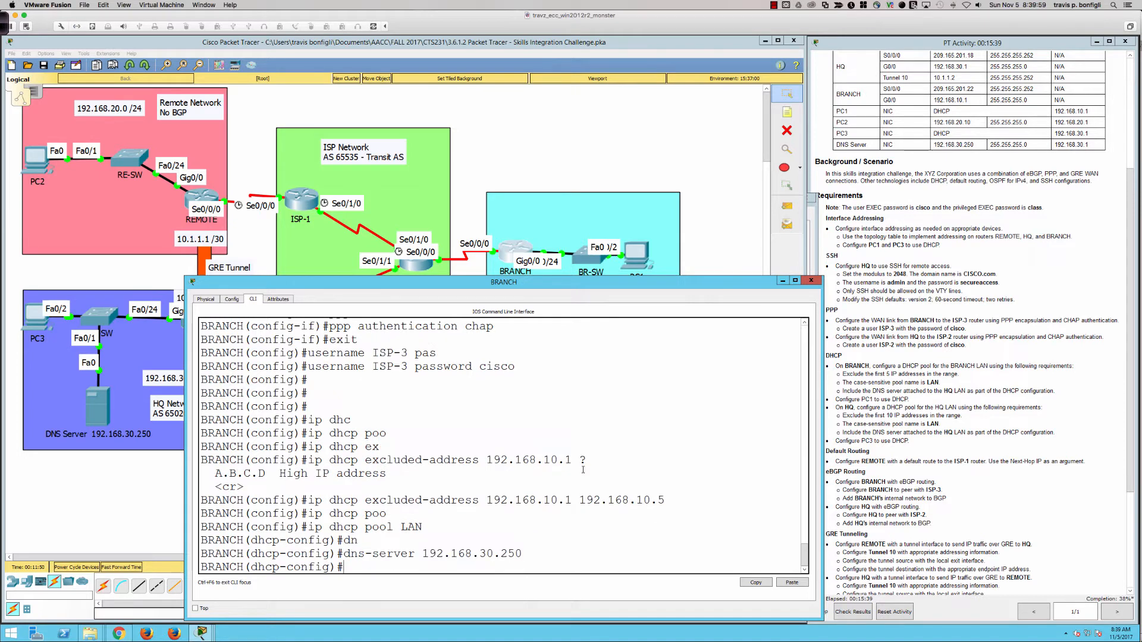
Set the pool network to 192.168.10.0 255.255.255.0 and default router to 192.168.10.1
{"action": "type", "text": "net"}
{"action": "key", "text": "Tab"}
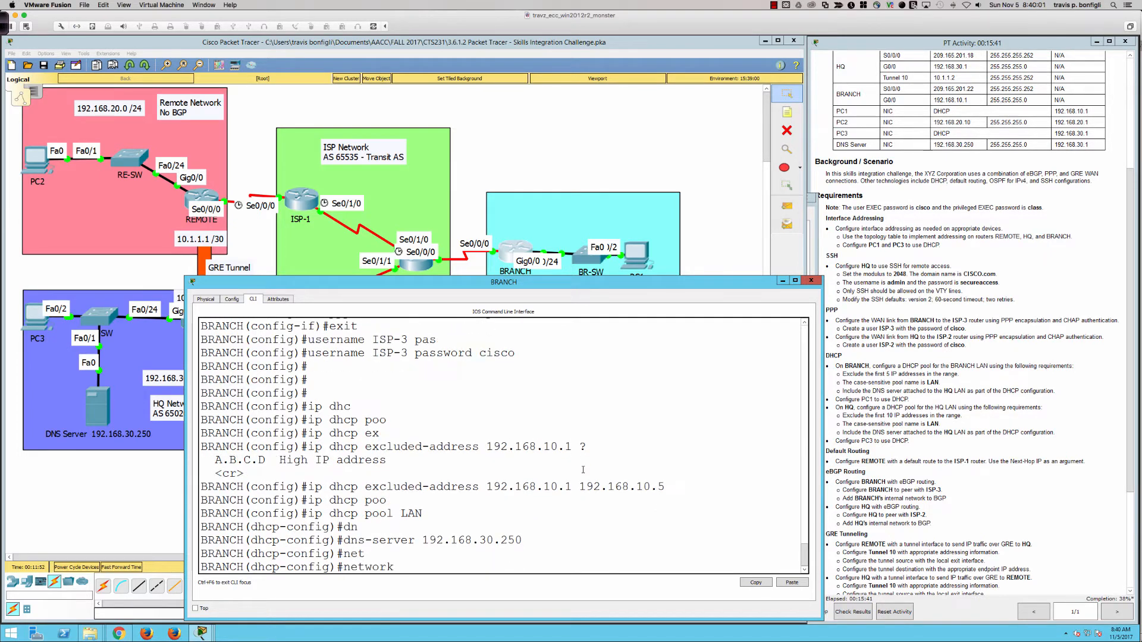
{"action": "type", "text": "192.168.10.0"}
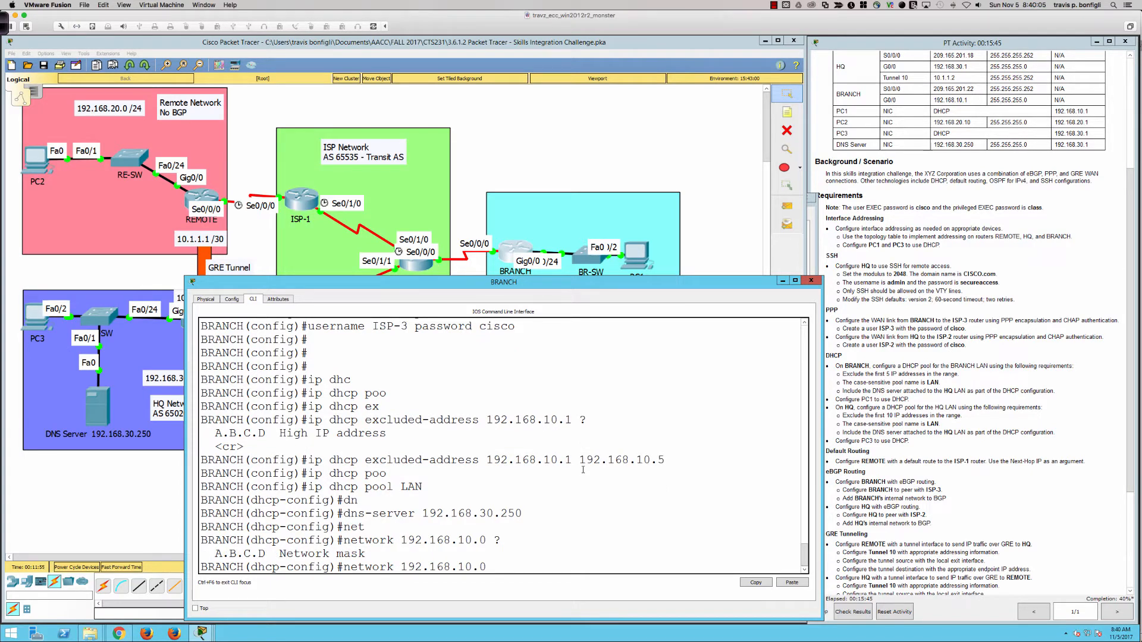
{"action": "type", "text": " ?255.255.255.0"}
{"action": "key", "text": "Return"}
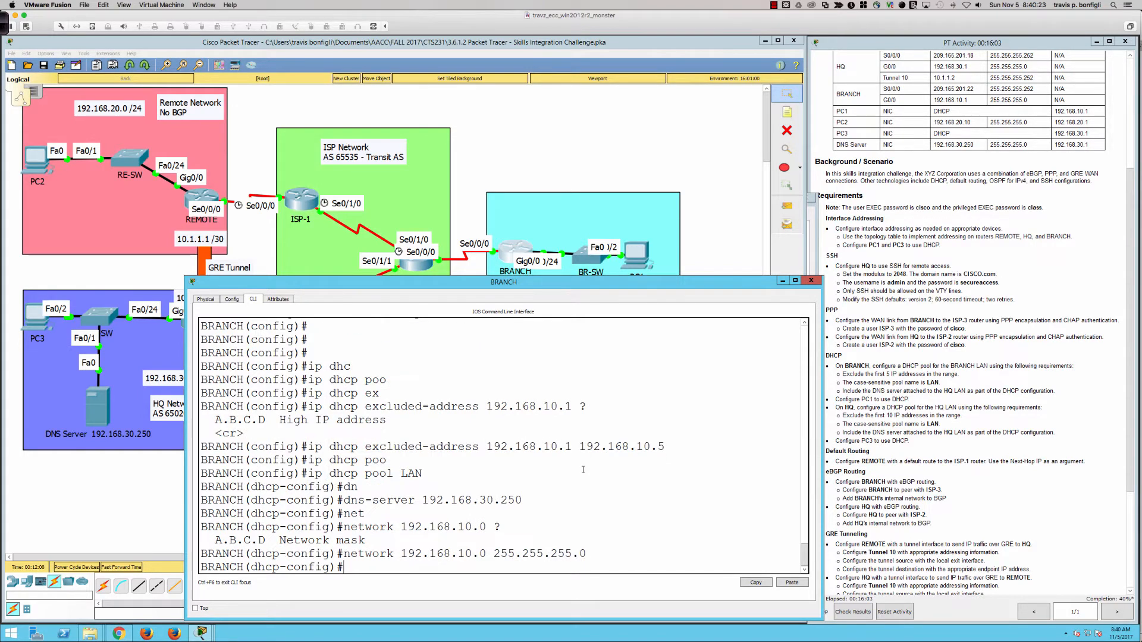
{"action": "type", "text": "?"}
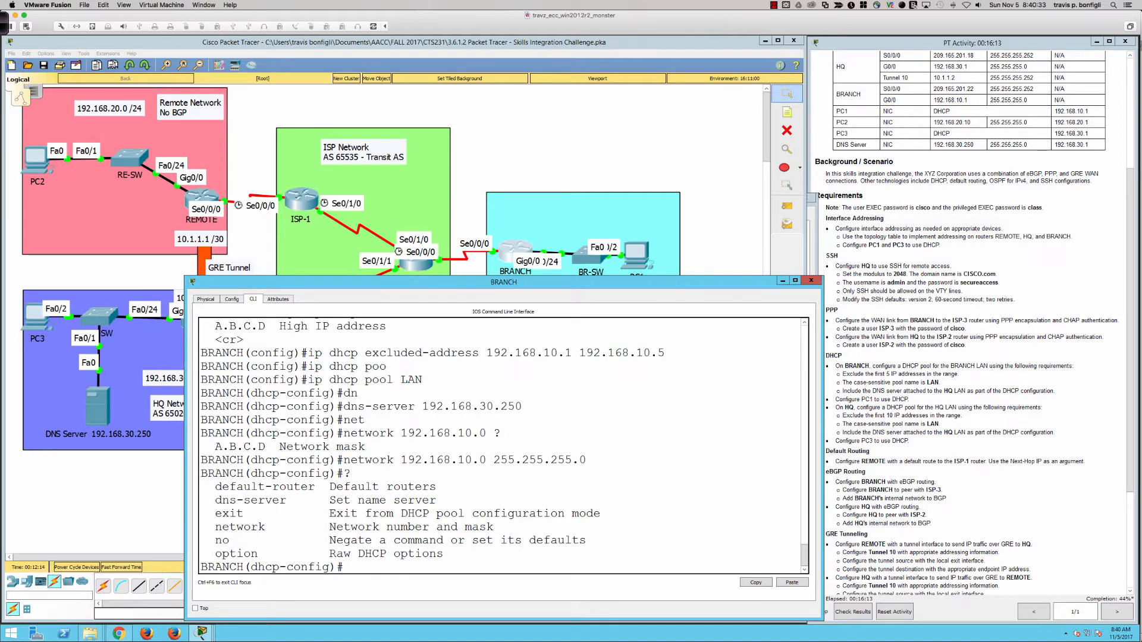
{"action": "type", "text": "def"}
{"action": "key", "text": "Tab"}
{"action": "type", "text": "192.168.10.1"}
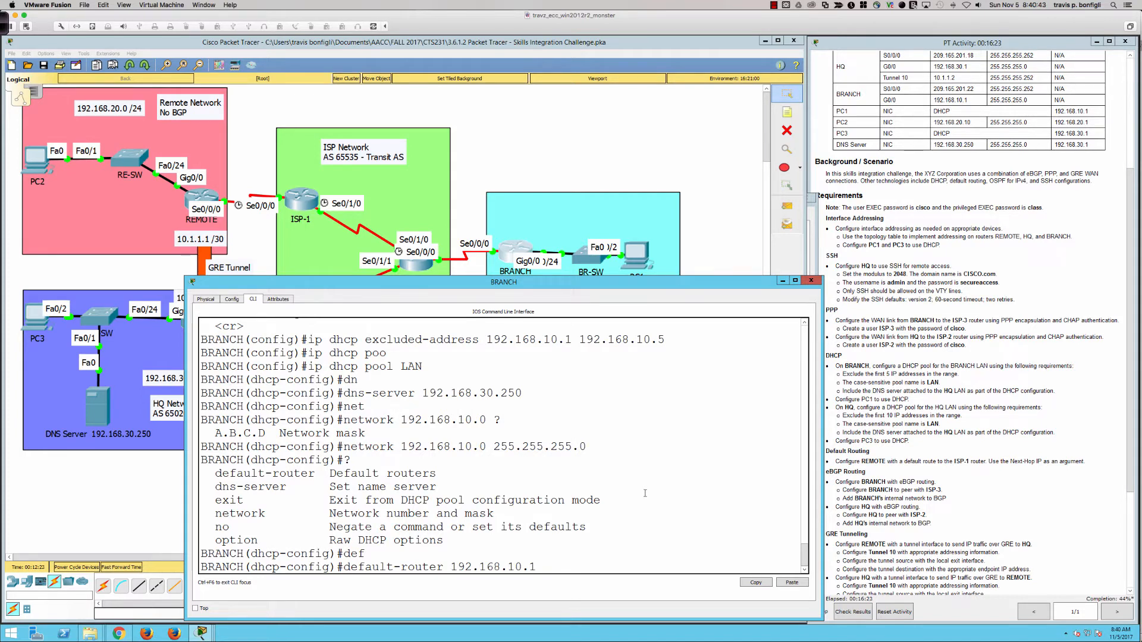
{"action": "key", "text": "Return"}
{"action": "key", "text": "Return"}
{"action": "key", "text": "Return"}
{"action": "key", "text": "Return"}
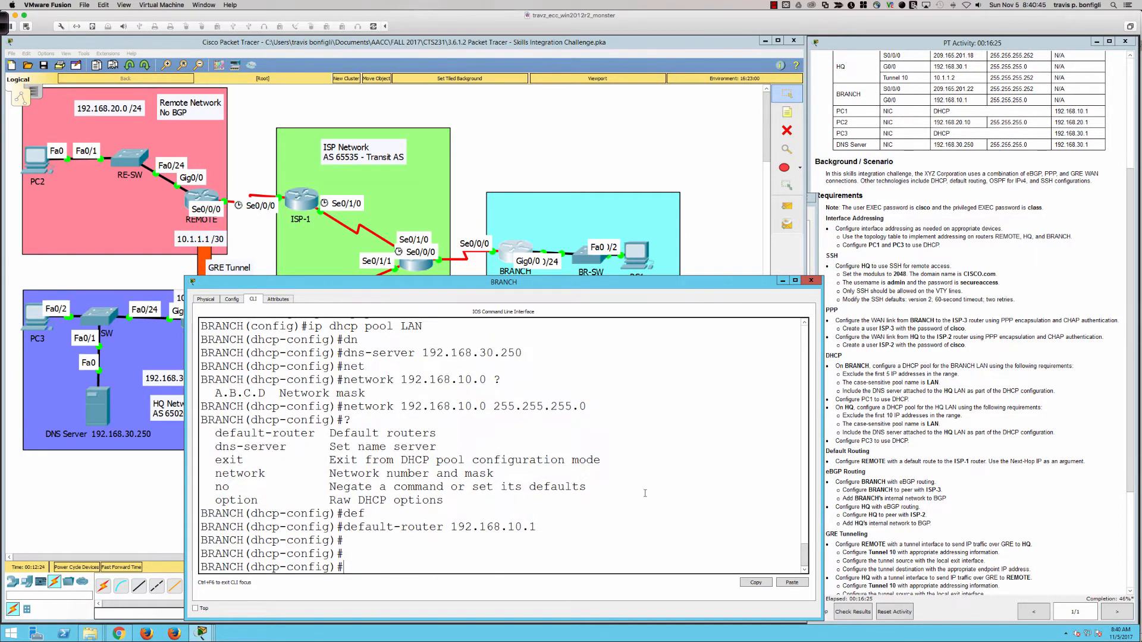
{"action": "left_click", "coordinate": [736, 215]}
Switch PC1's IP configuration from static to DHCP so it obtains an address
{"action": "left_click", "coordinate": [642, 260]}
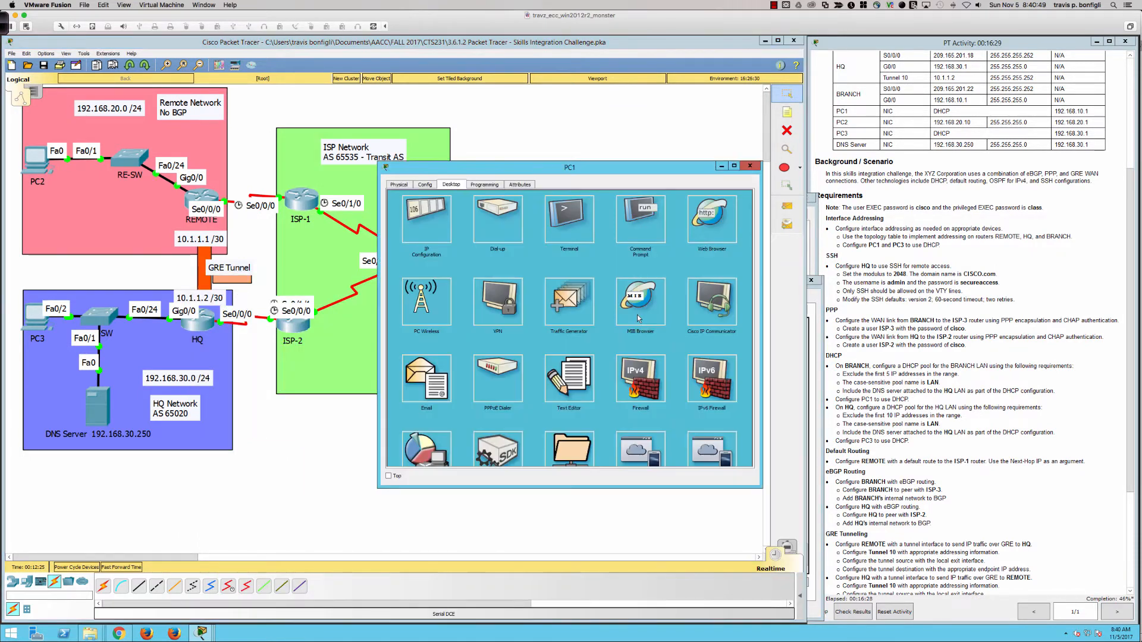
{"action": "left_click", "coordinate": [419, 217]}
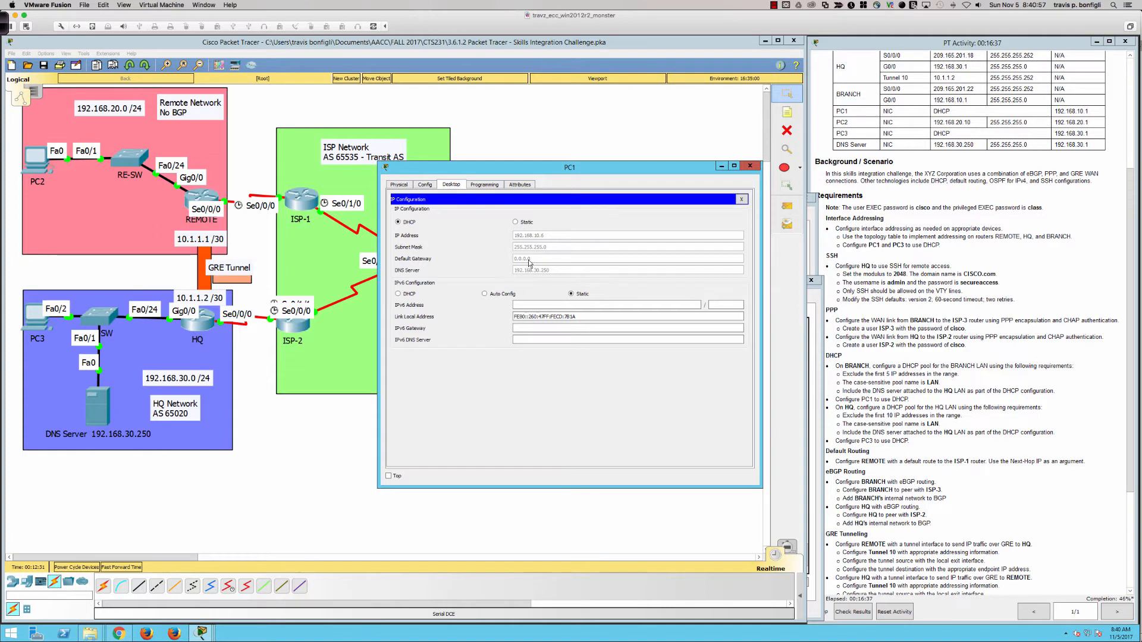
{"action": "left_click", "coordinate": [517, 223]}
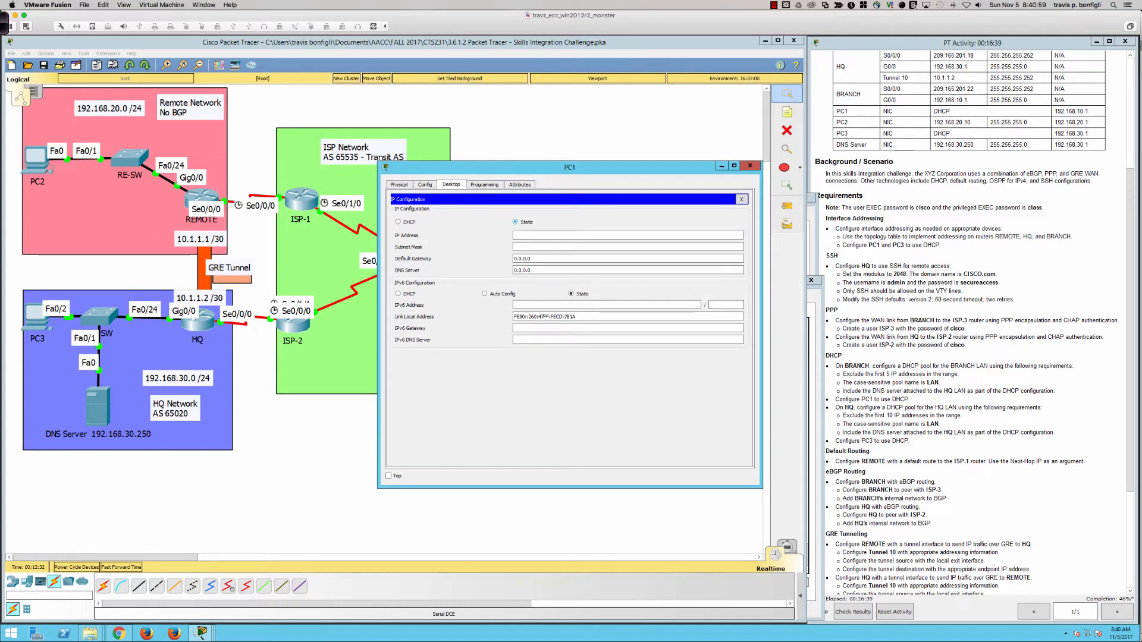
{"action": "left_click", "coordinate": [398, 223]}
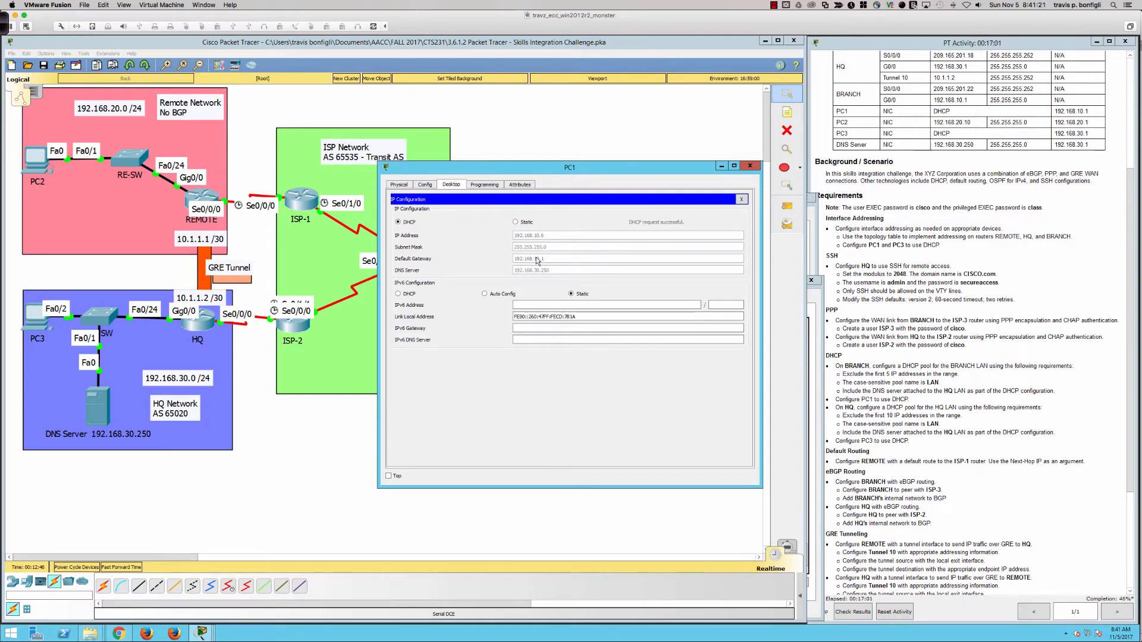
{"action": "left_click", "coordinate": [741, 200]}
Ping the BRANCH gateway 192.168.10.1 from PC1's command prompt
{"action": "left_click", "coordinate": [598, 238]}
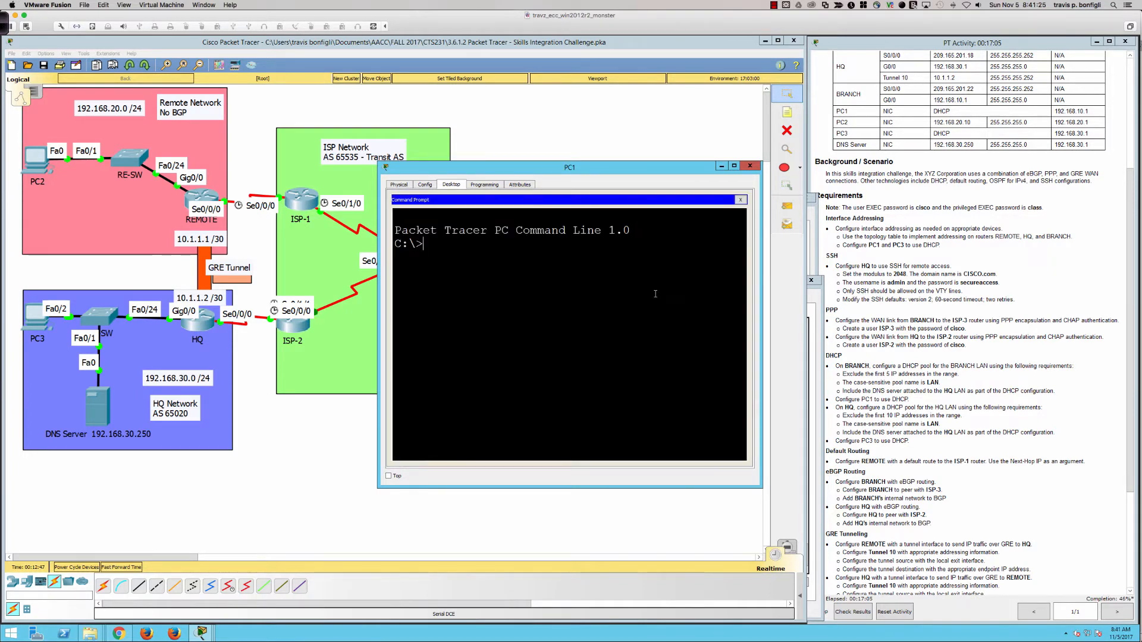
{"action": "type", "text": "ping 192.168.10.1"}
{"action": "key", "text": "Return"}
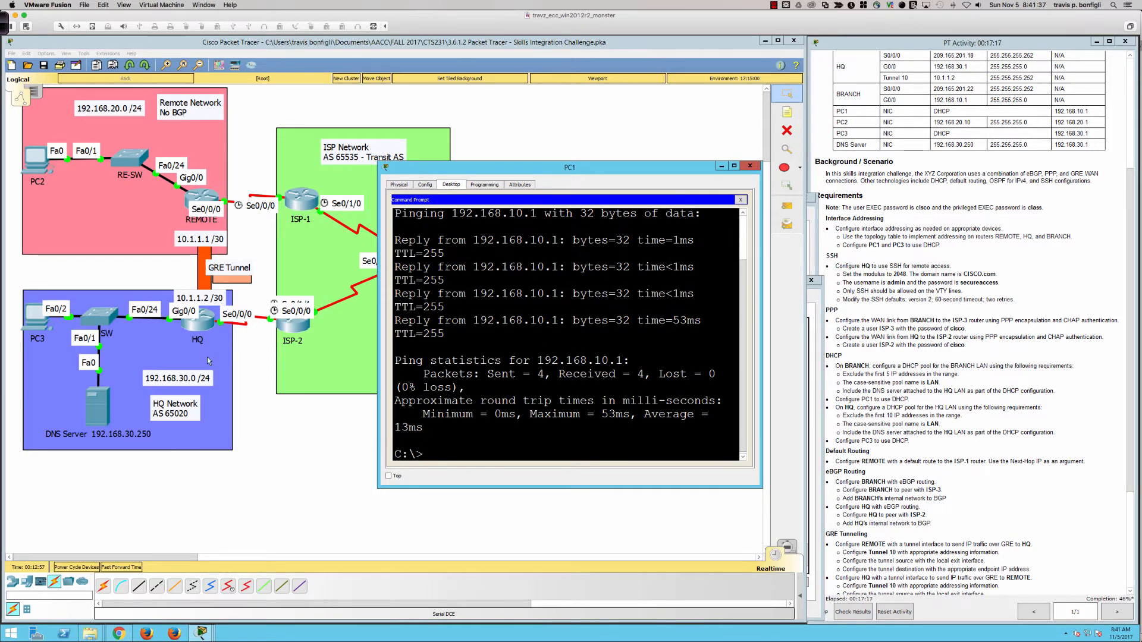
{"action": "left_click", "coordinate": [198, 322]}
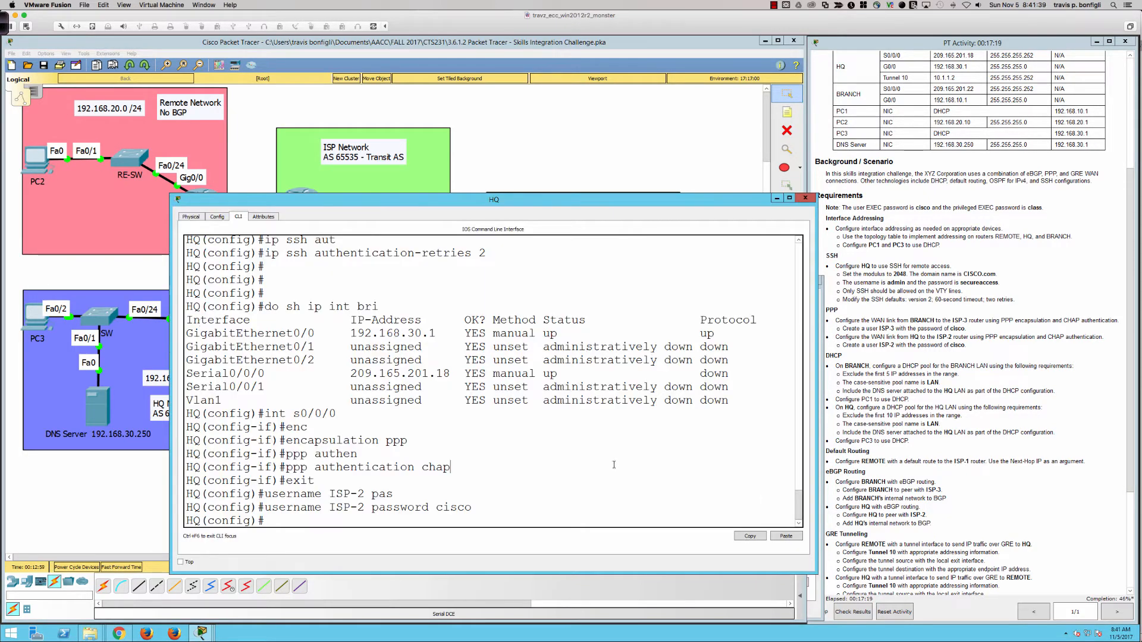
Enter 'ip dhcp excluded-address 192.168.30.1 192.168.30.10' on HQ, then 'ip dhcp pool LAN'
{"action": "key", "text": "Return"}
{"action": "key", "text": "Return"}
{"action": "key", "text": "Return"}
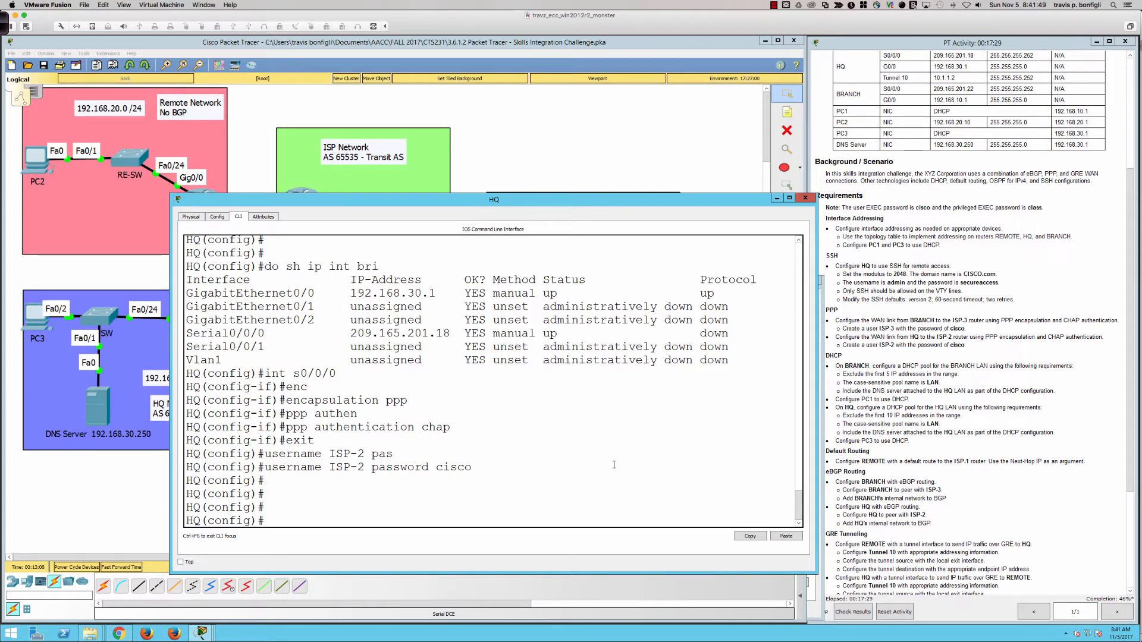
{"action": "type", "text": "ip dhc"}
{"action": "key", "text": "Tab"}
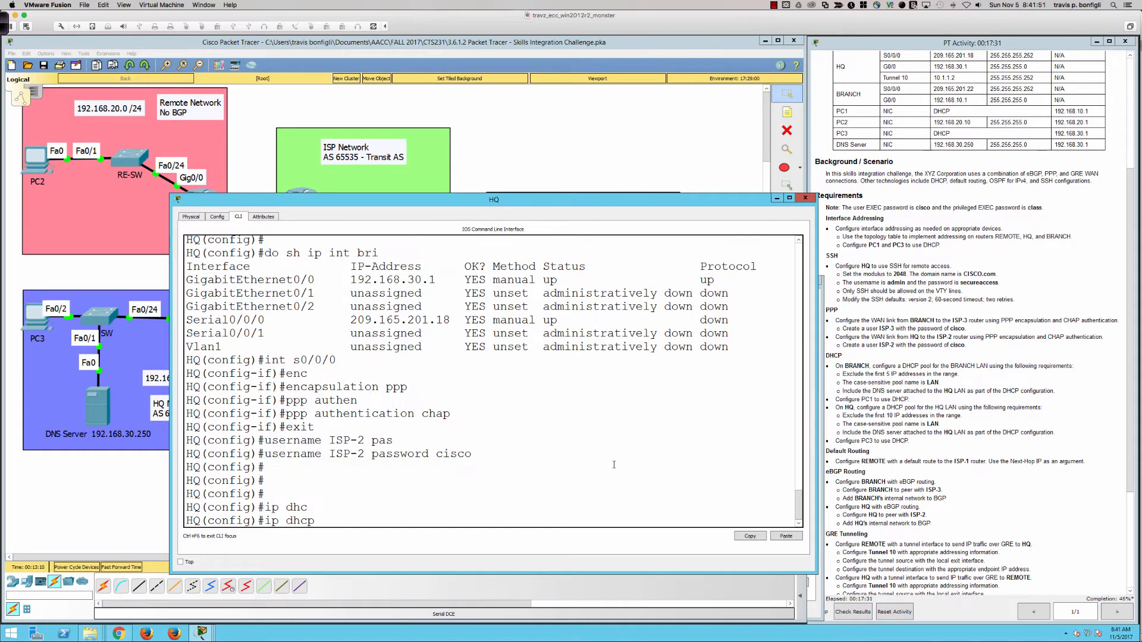
{"action": "type", "text": "ex"}
{"action": "key", "text": "Tab"}
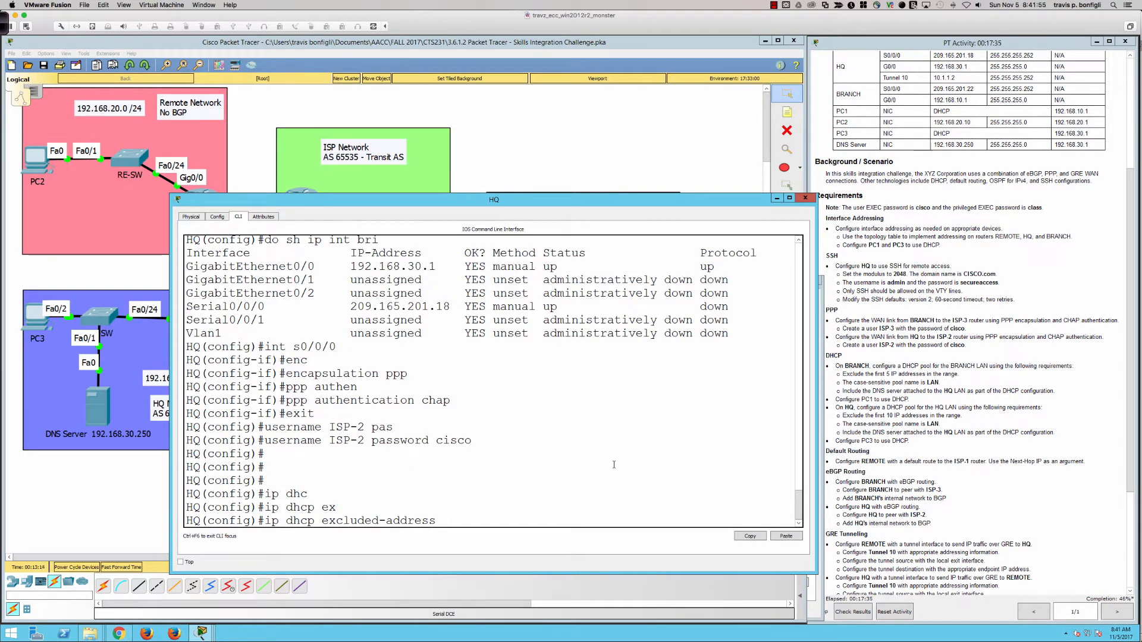
{"action": "type", "text": "192.168.30.1 192.168........................30.1"}
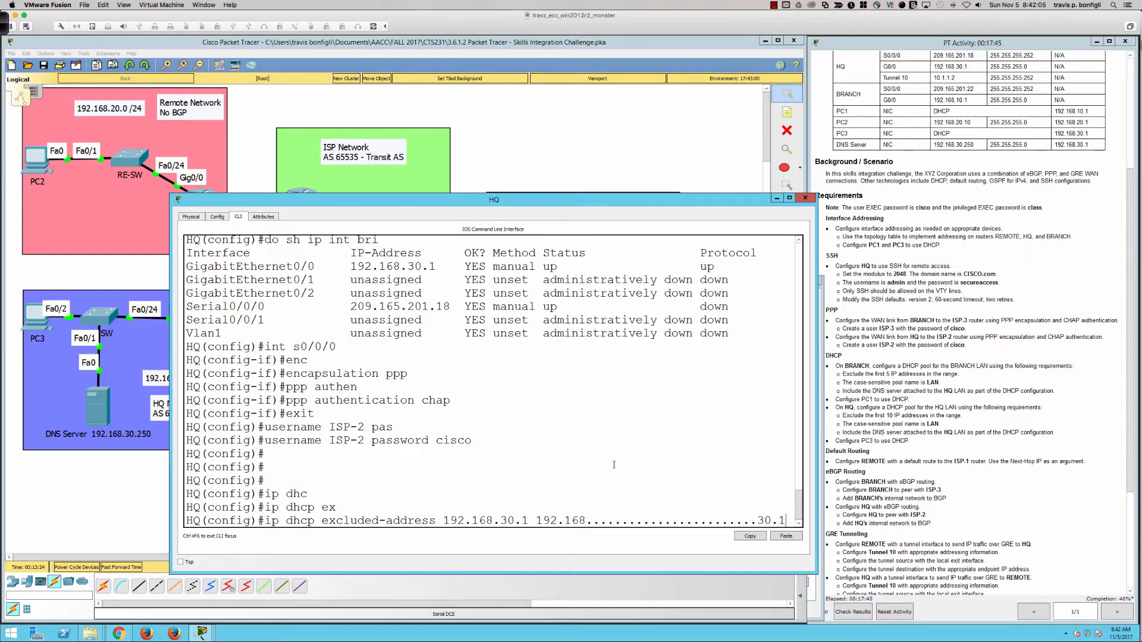
{"action": "key", "text": "BackSpace"}
{"action": "key", "text": "BackSpace"}
{"action": "key", "text": "BackSpace"}
{"action": "key", "text": "BackSpace"}
{"action": "key", "text": "BackSpace"}
{"action": "key", "text": "BackSpace"}
{"action": "key", "text": "BackSpace"}
{"action": "key", "text": "BackSpace"}
{"action": "key", "text": "BackSpace"}
{"action": "key", "text": "BackSpace"}
{"action": "key", "text": "BackSpace"}
{"action": "key", "text": "BackSpace"}
{"action": "key", "text": "BackSpace"}
{"action": "key", "text": "BackSpace"}
{"action": "key", "text": "BackSpace"}
{"action": "key", "text": "BackSpace"}
{"action": "key", "text": "BackSpace"}
{"action": "key", "text": "BackSpace"}
{"action": "key", "text": "BackSpace"}
{"action": "key", "text": "BackSpace"}
{"action": "type", "text": "2.168.30.10"}
{"action": "key", "text": "Return"}
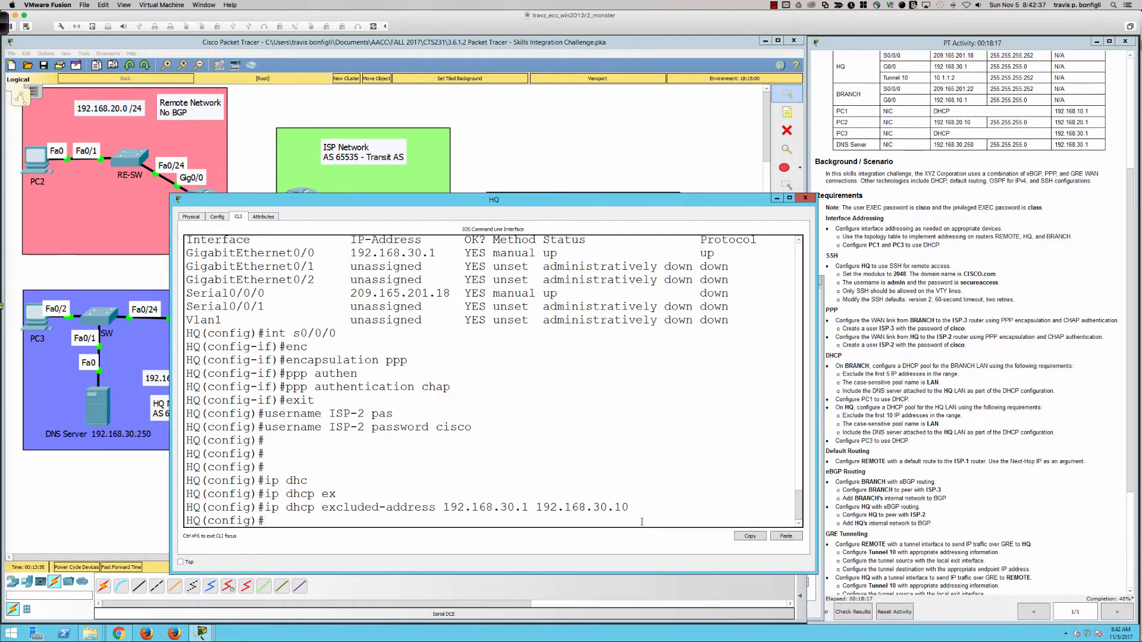
{"action": "type", "text": "ip dhcp pool LAN"}
{"action": "key", "text": "Return"}
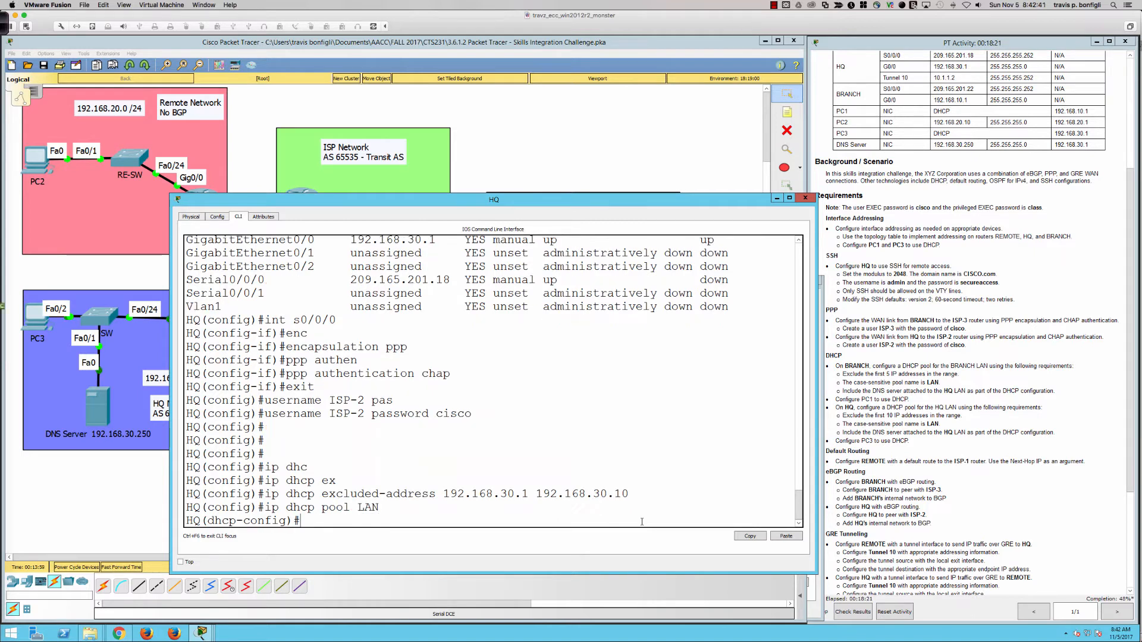
Set HQ's LAN pool DNS server to 192.168.30.250
{"action": "type", "text": "?"}
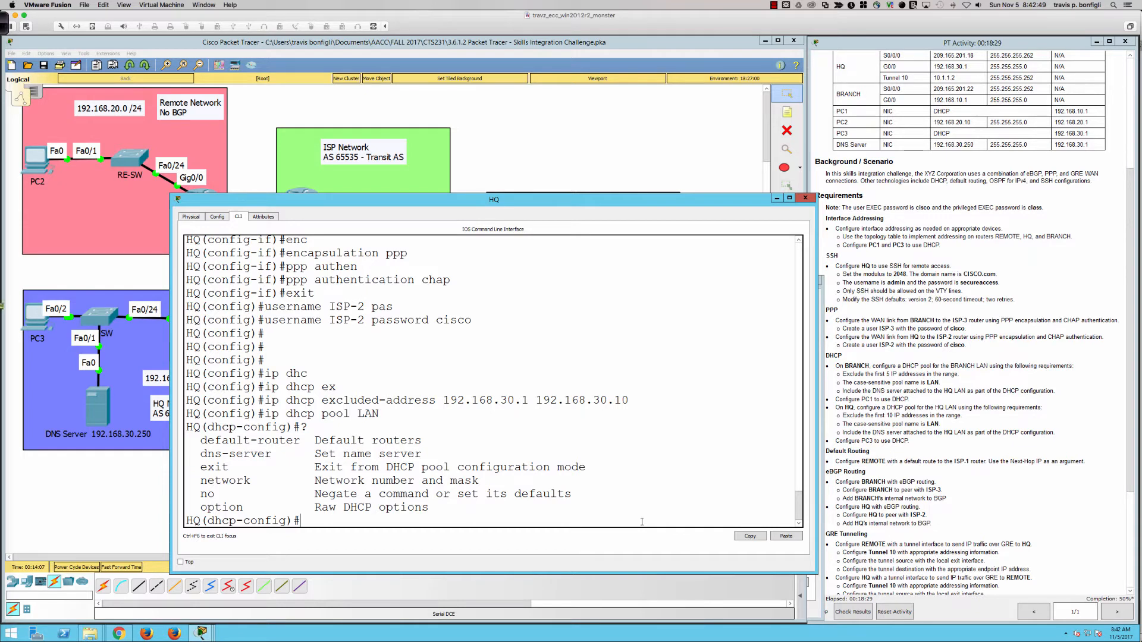
{"action": "type", "text": "dn"}
{"action": "key", "text": "Tab"}
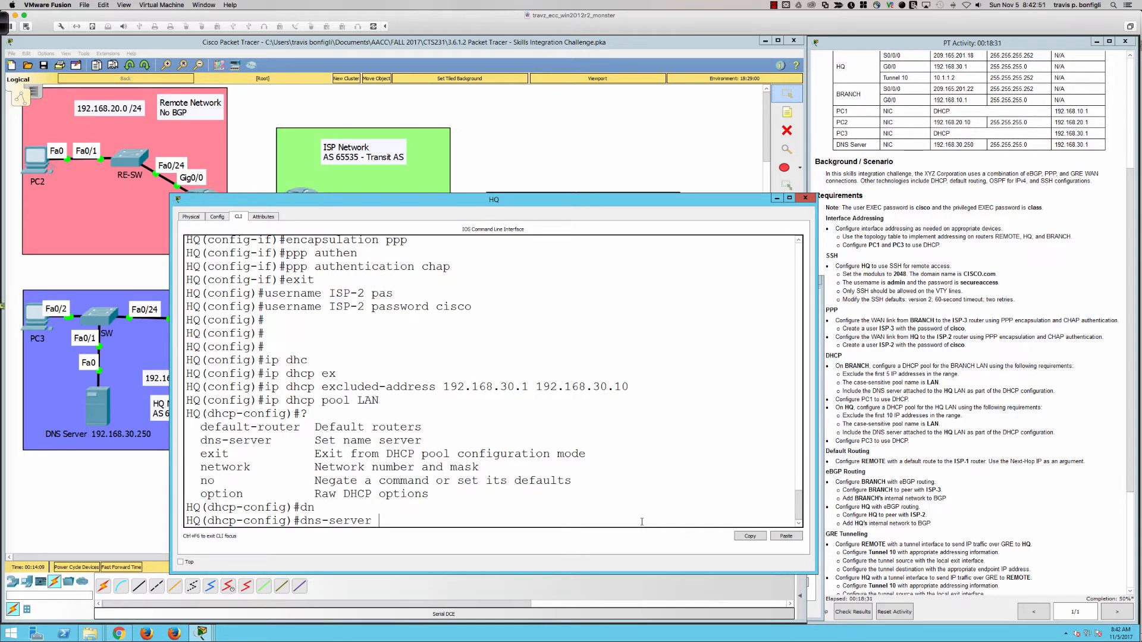
{"action": "type", "text": "192.168.30.250"}
{"action": "key", "text": "Return"}
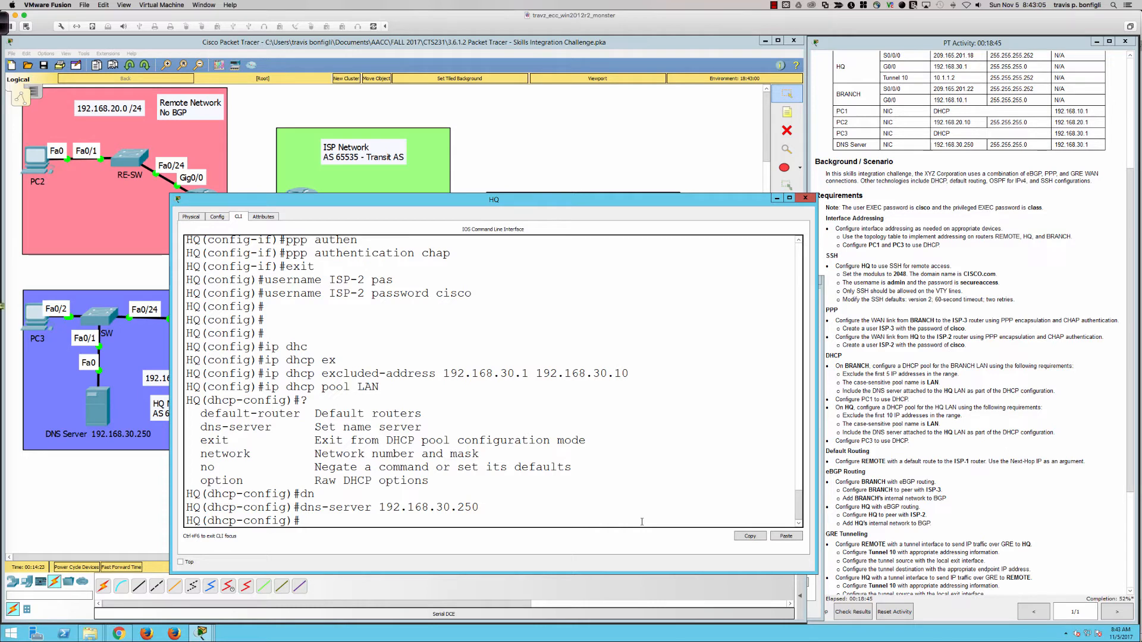
Set the pool's default router to 192.168.30.1 and network to 192.168.30.0 255.255.255.0
{"action": "type", "text": "def"}
{"action": "key", "text": "Tab"}
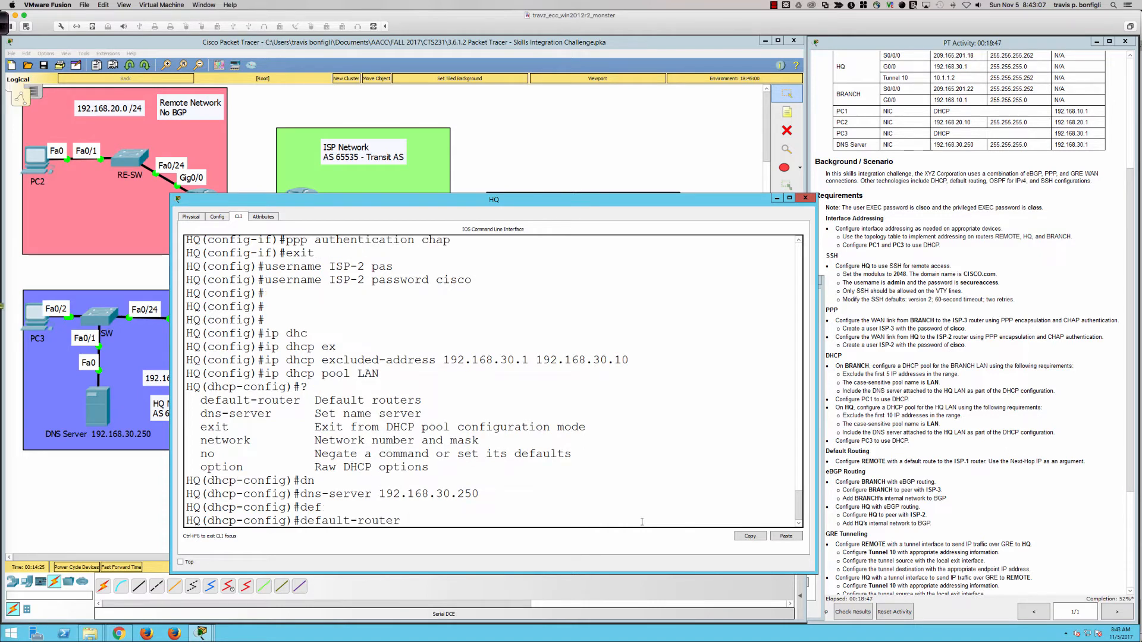
{"action": "type", "text": "192.168.30.1"}
{"action": "key", "text": "Return"}
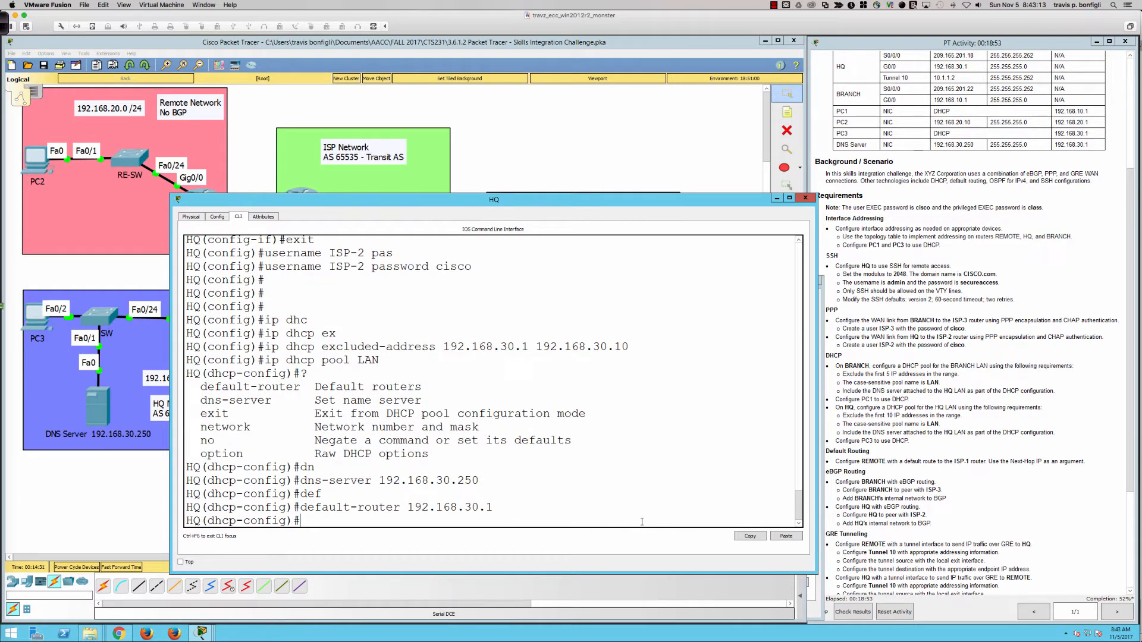
{"action": "type", "text": "net"}
{"action": "key", "text": "Tab"}
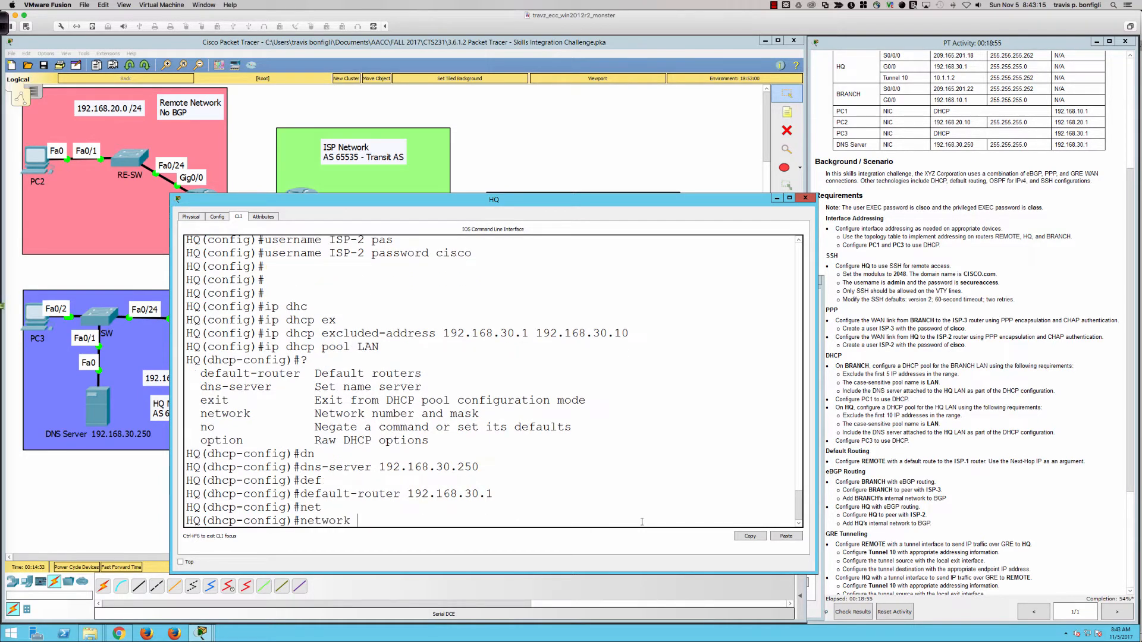
{"action": "type", "text": "192.168.30.0 ?255.2"}
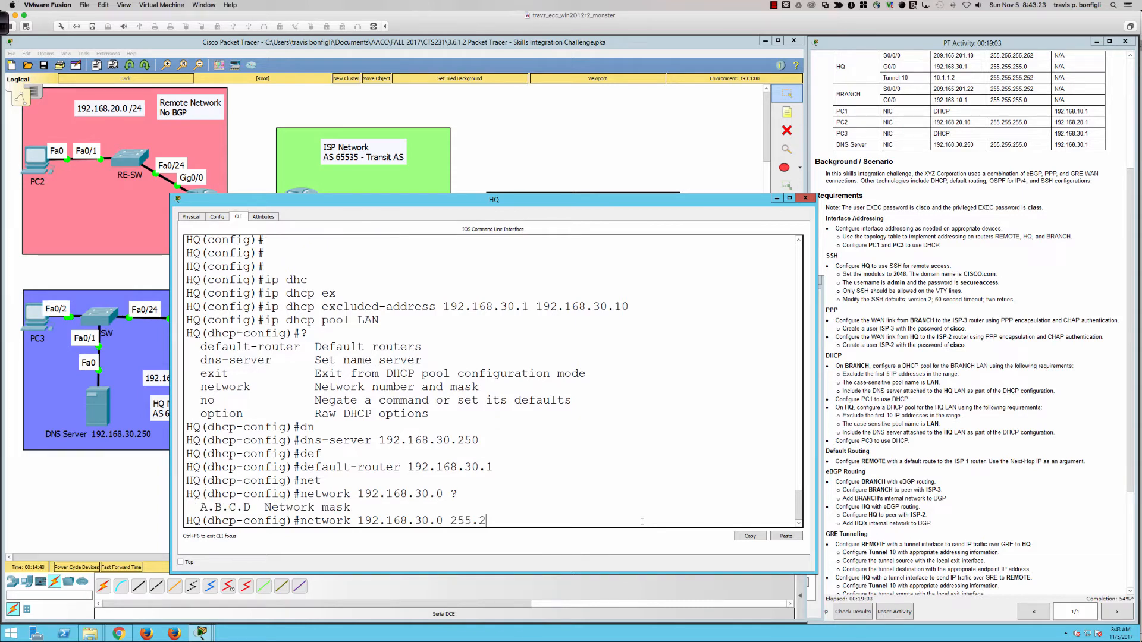
{"action": "type", "text": "55.255.0"}
{"action": "key", "text": "Return"}
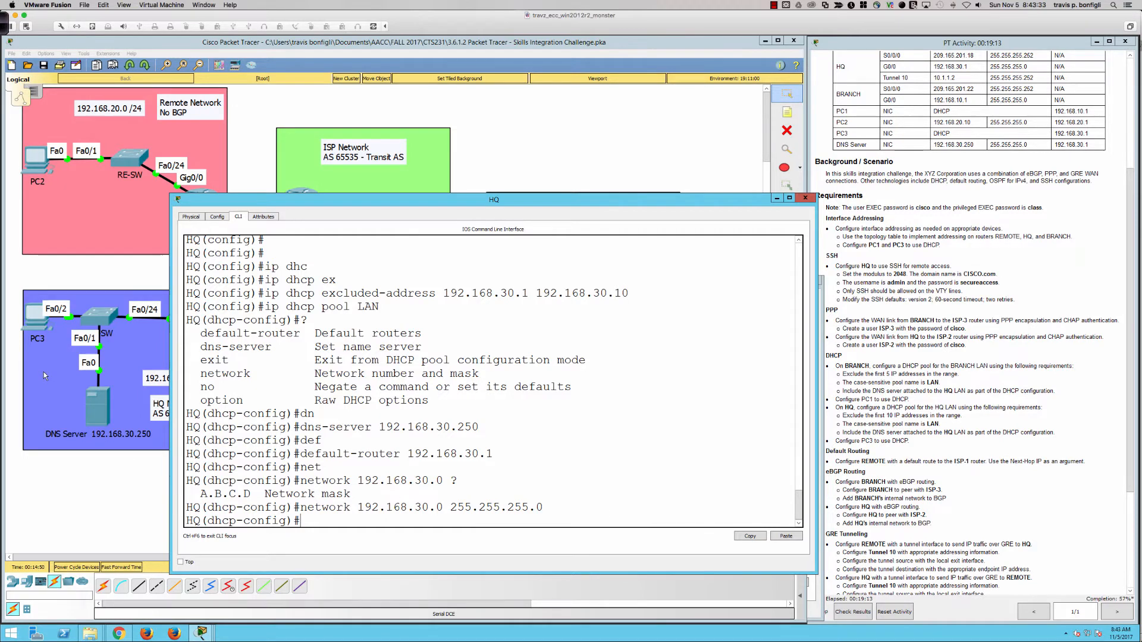
{"action": "left_click", "coordinate": [32, 328]}
Switch PC3's IP configuration from static to DHCP
{"action": "left_click", "coordinate": [32, 327]}
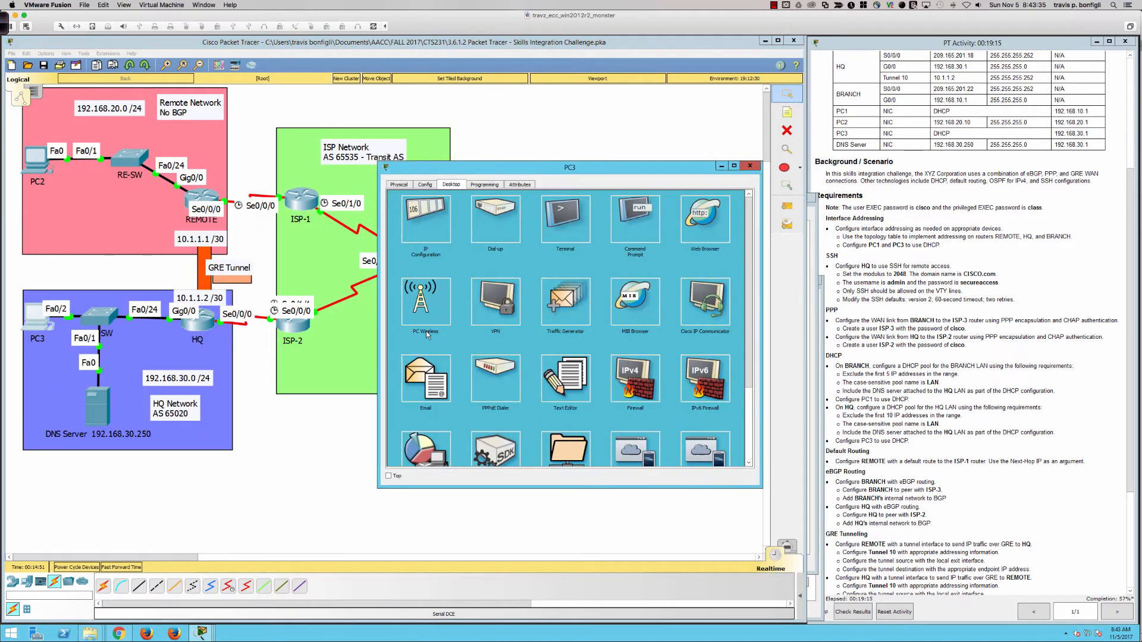
{"action": "left_click", "coordinate": [416, 223]}
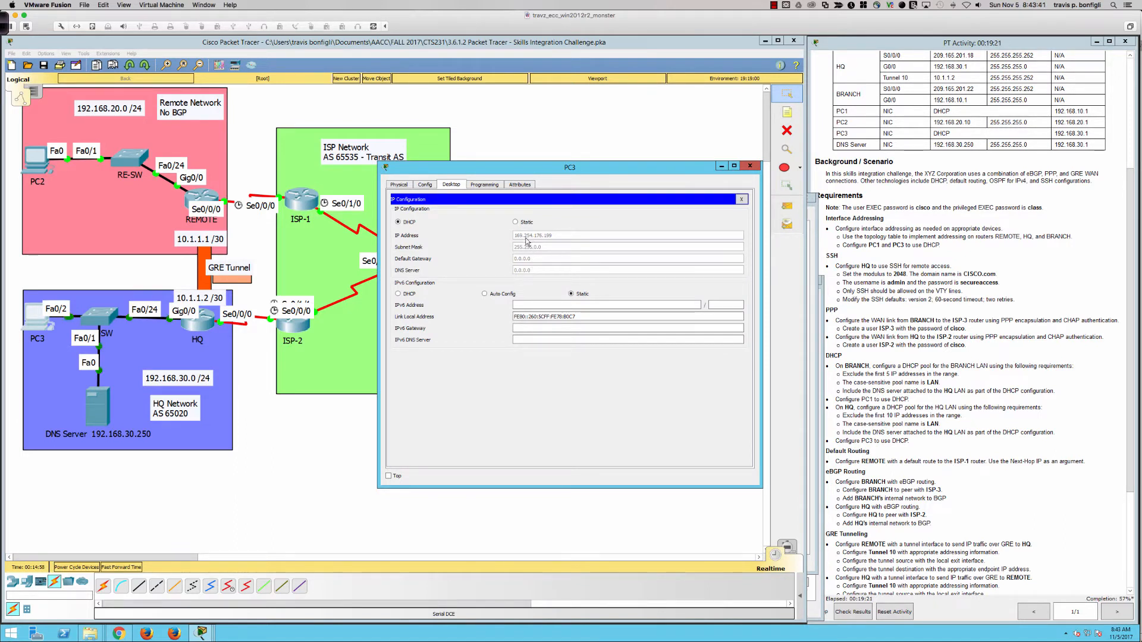
{"action": "left_click", "coordinate": [516, 222]}
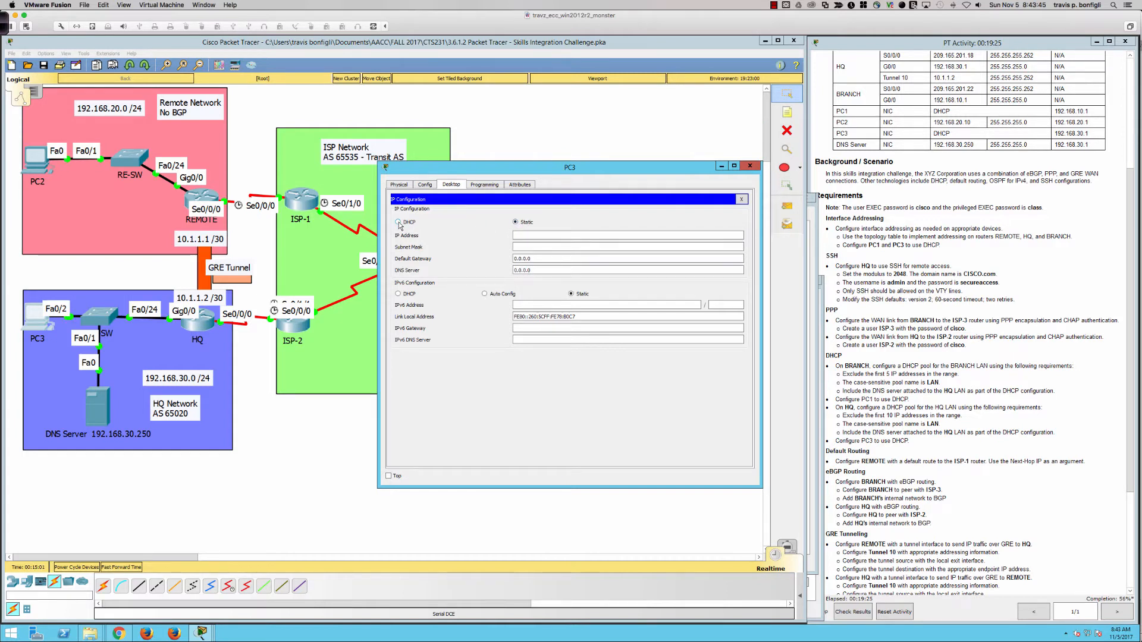
{"action": "left_click", "coordinate": [398, 223]}
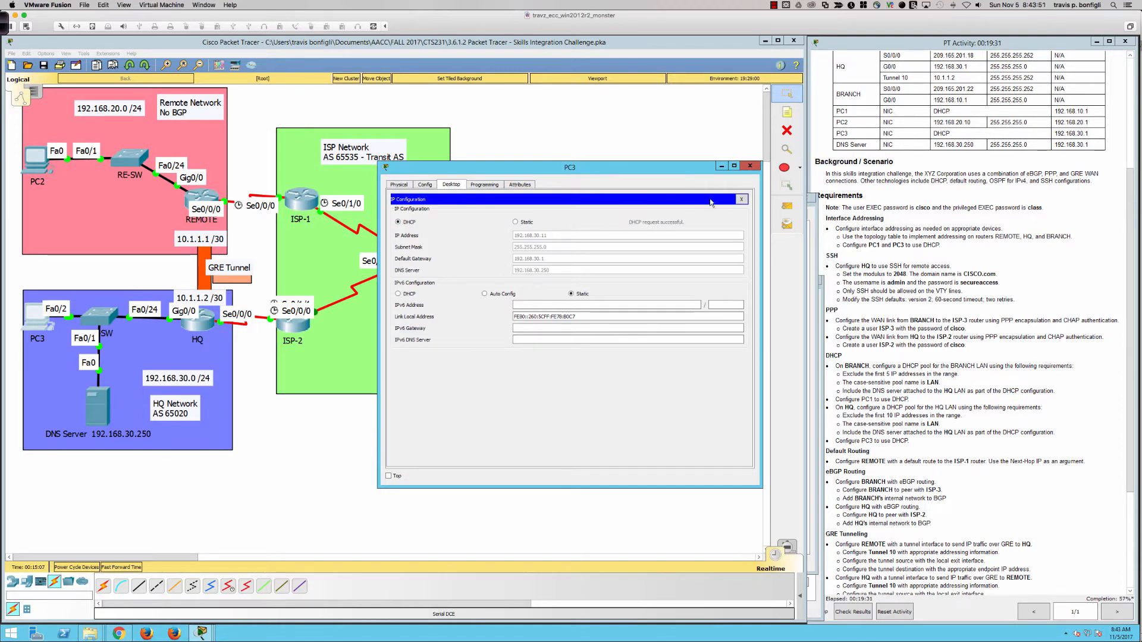
{"action": "left_click", "coordinate": [741, 199]}
Ping the HQ gateway 192.168.30.1 from PC3's command prompt
{"action": "left_click", "coordinate": [626, 238]}
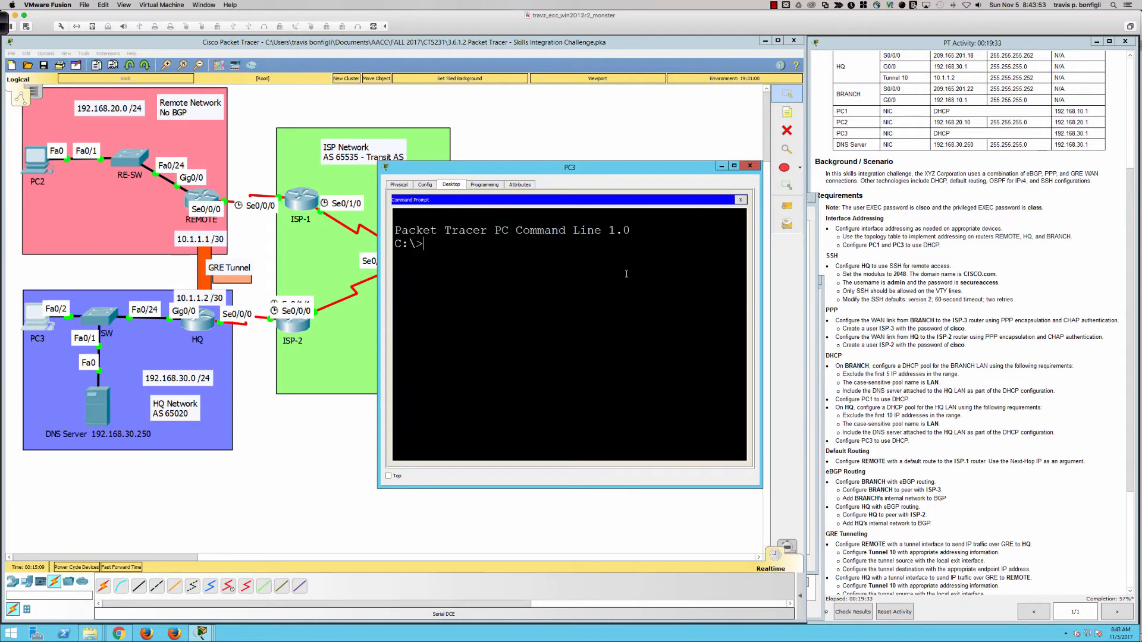
{"action": "type", "text": "ping 192.168.30.1"}
{"action": "key", "text": "Return"}
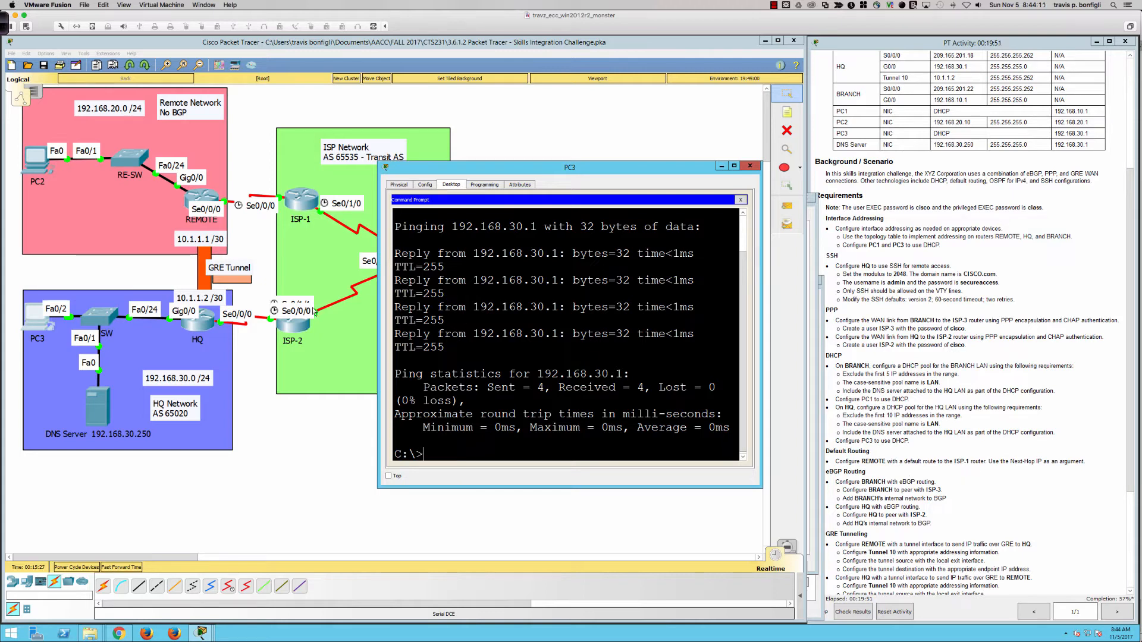
On REMOTE's console, enter privileged mode and review interfaces with 'sh ip int bri'
{"action": "left_click", "coordinate": [202, 197]}
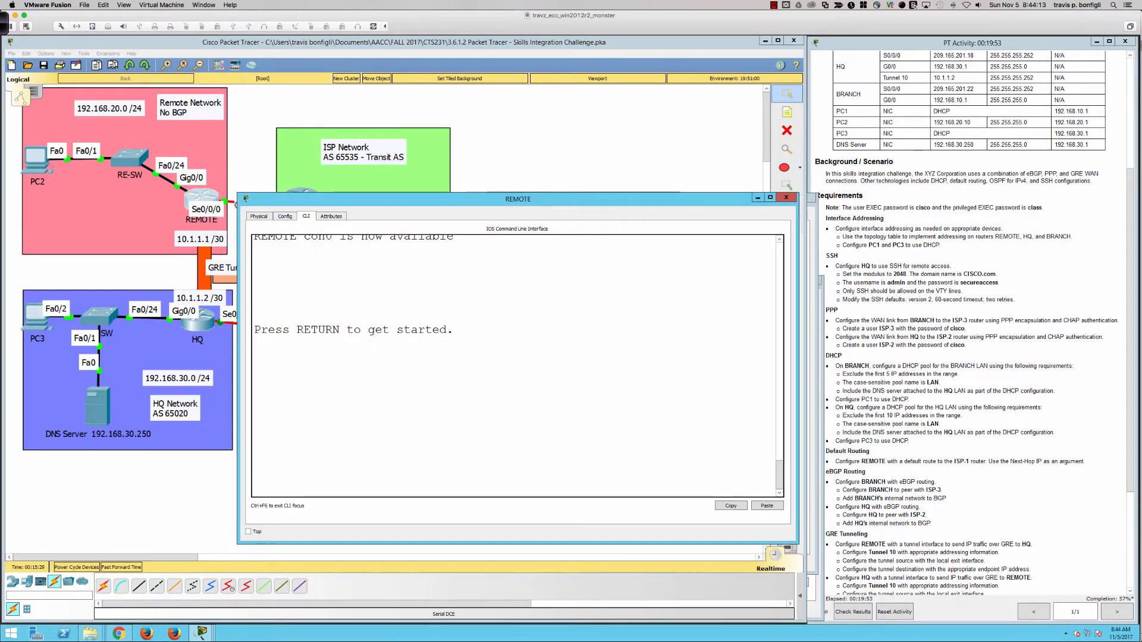
{"action": "left_click_drag", "start_coordinate": [485, 205], "coordinate": [483, 268]}
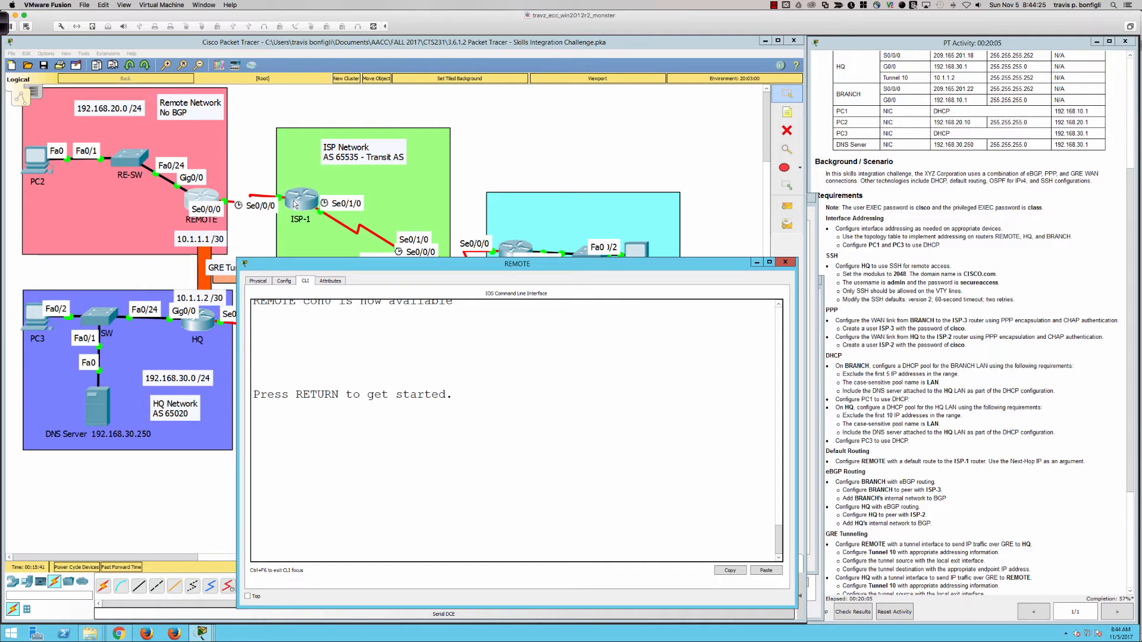
{"action": "key", "text": "Return"}
{"action": "key", "text": "Return"}
{"action": "key", "text": "Return"}
{"action": "key", "text": "Return"}
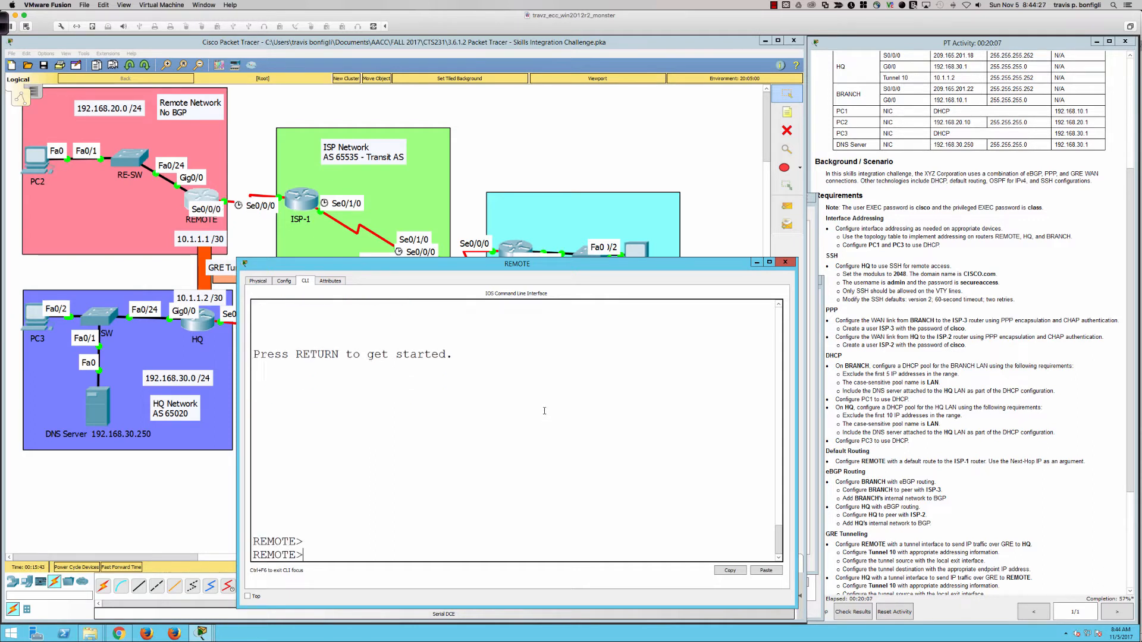
{"action": "type", "text": "en"}
{"action": "key", "text": "Return"}
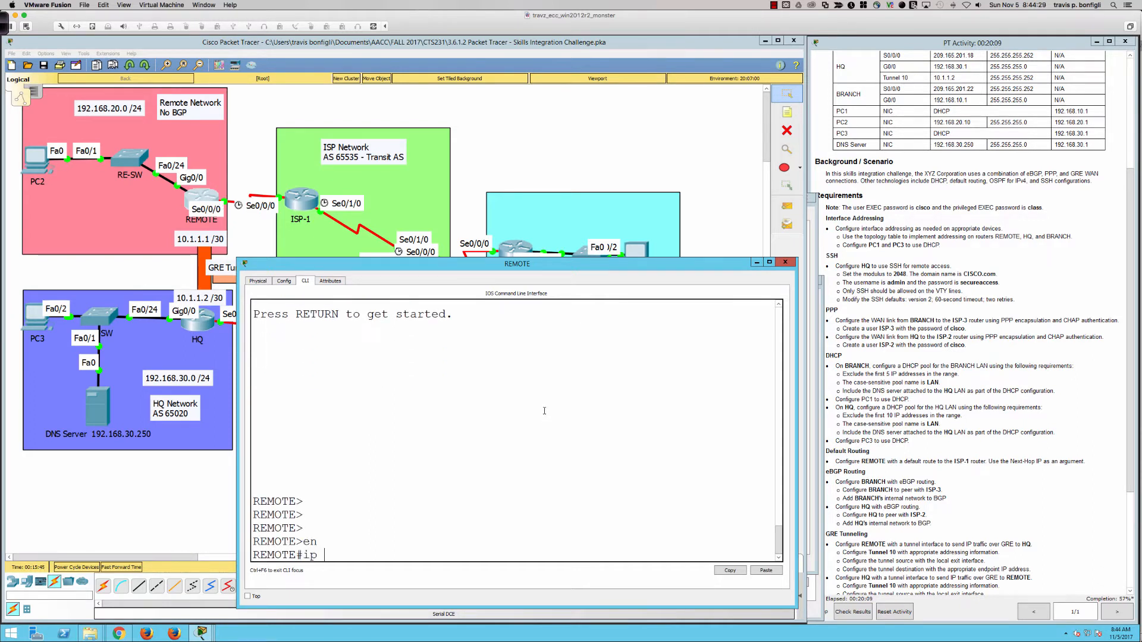
{"action": "type", "text": "ip"}
{"action": "key", "text": "BackSpace"}
{"action": "key", "text": "BackSpace"}
{"action": "key", "text": "BackSpace"}
{"action": "type", "text": "sh ip int bri"}
{"action": "key", "text": "Return"}
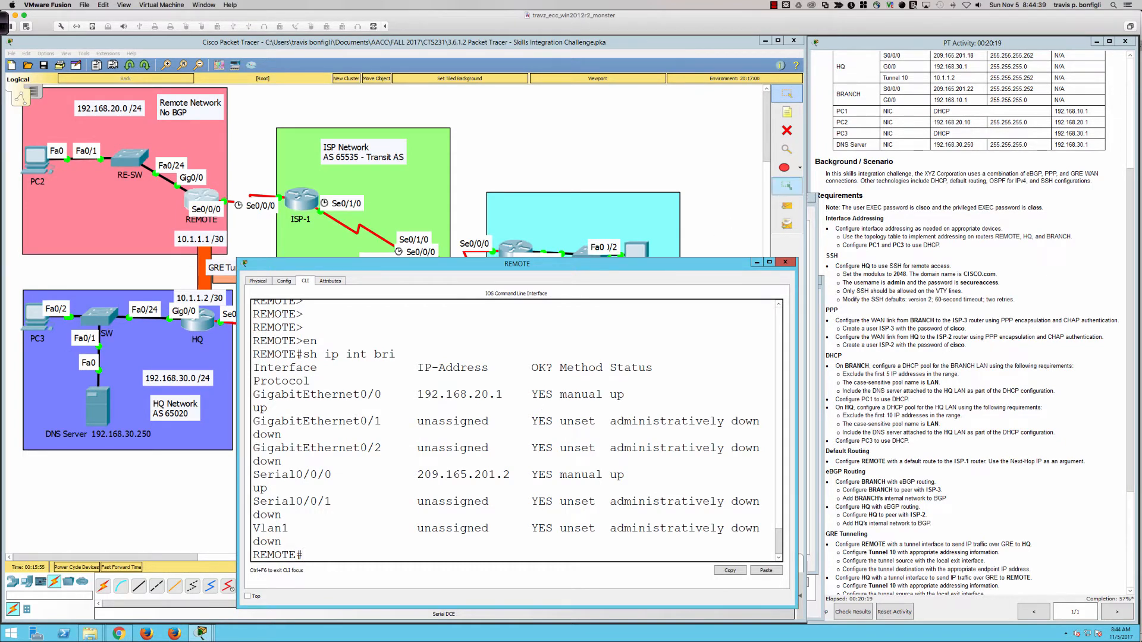
{"action": "scroll", "coordinate": [914, 162], "scroll_direction": "up", "scroll_amount": 3}
{"action": "scroll", "coordinate": [914, 162], "scroll_direction": "up", "scroll_amount": 2}
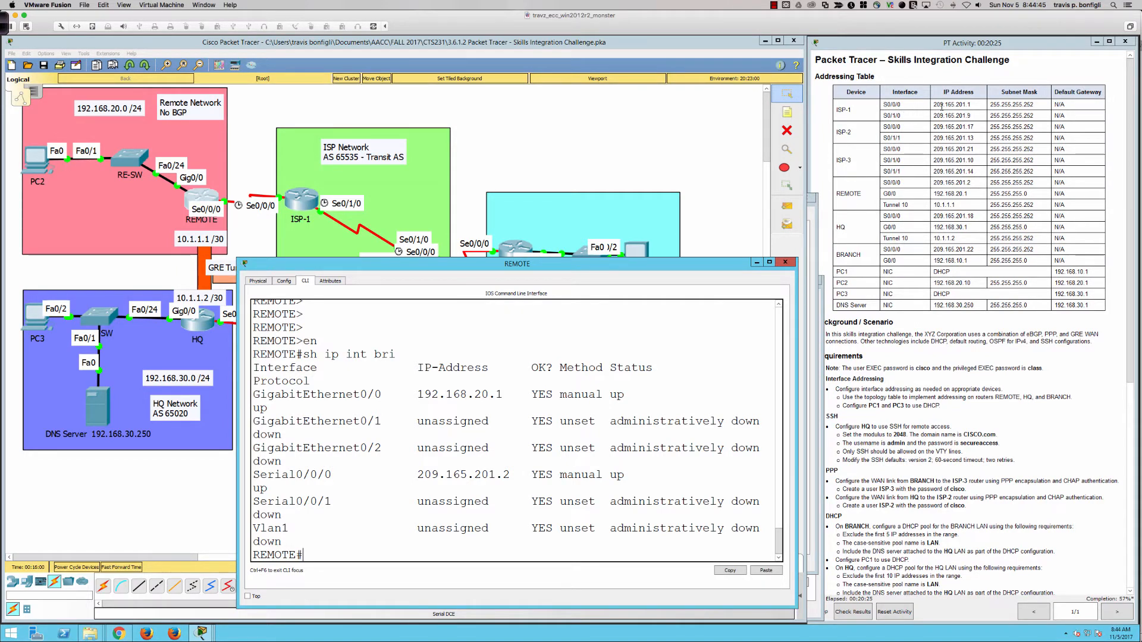
{"action": "scroll", "coordinate": [909, 345], "scroll_direction": "down", "scroll_amount": 10}
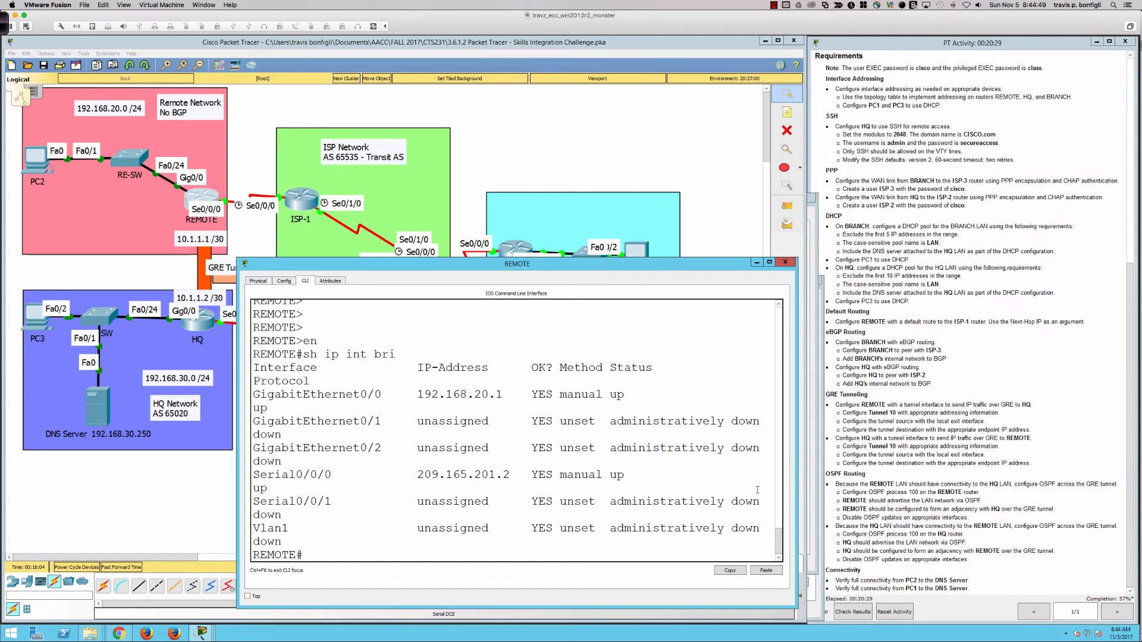
Add the default route 0.0.0.0 0.0.0.0 via 209.165.201.1 in global configuration
{"action": "type", "text": "conf t"}
{"action": "key", "text": "Return"}
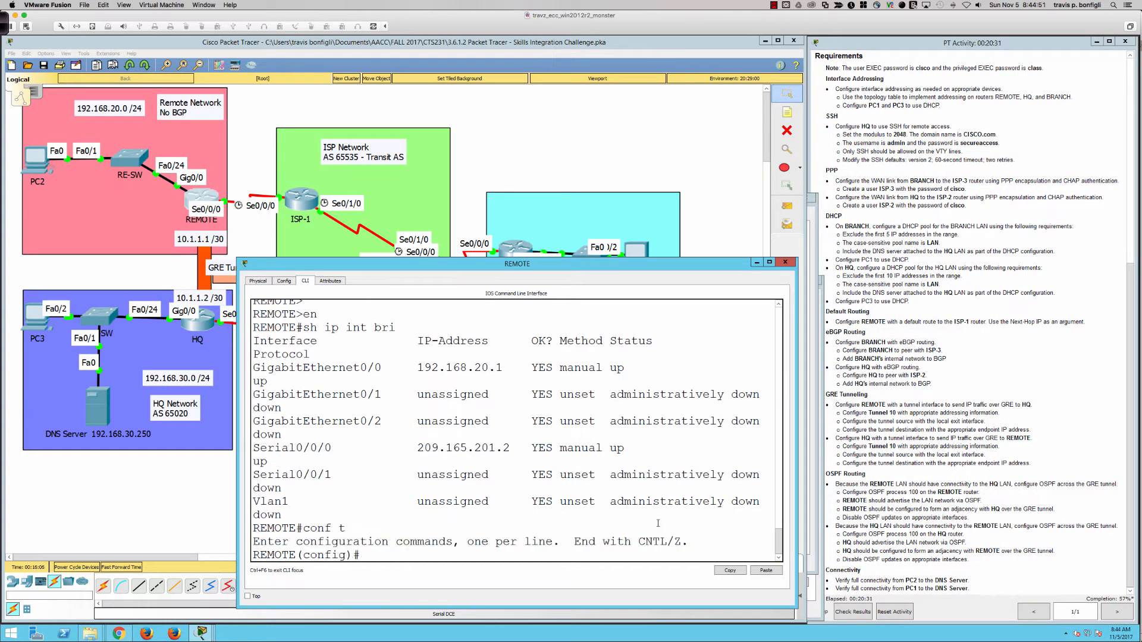
{"action": "type", "text": "ip route 0.0.0.0 0.0.0.0"}
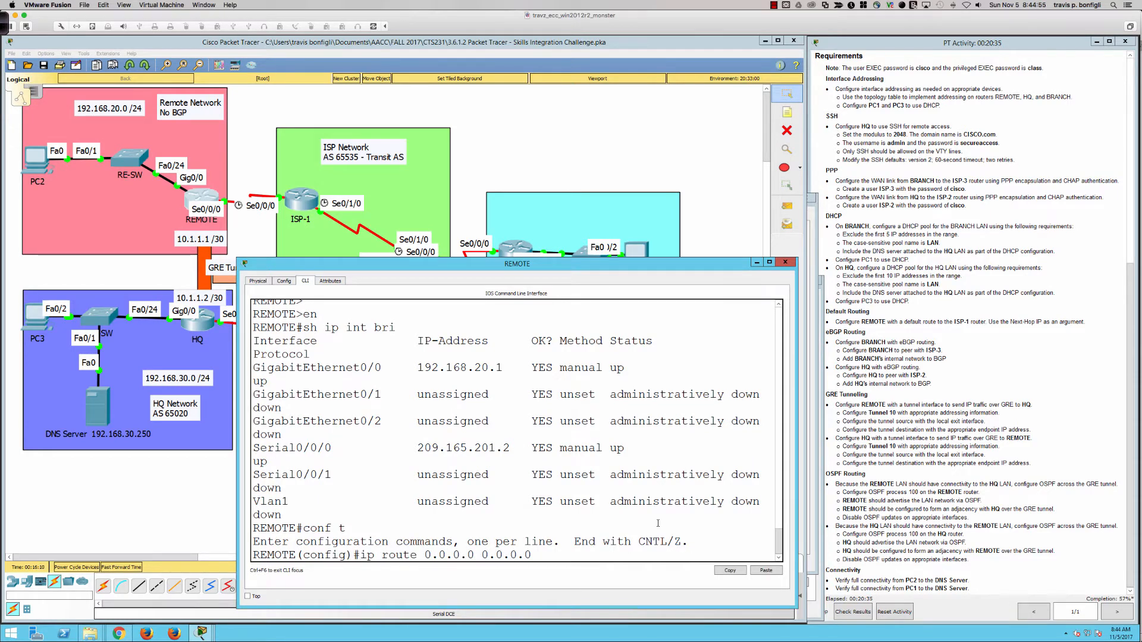
{"action": "type", "text": " 209.165.201.1"}
{"action": "key", "text": "Return"}
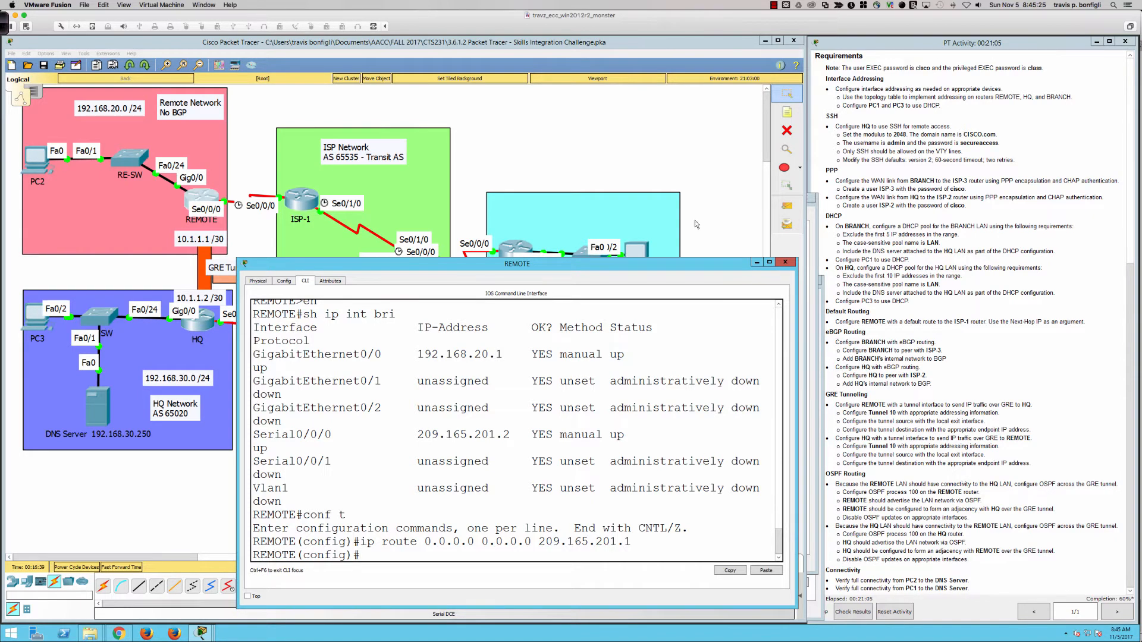
Leave REMOTE's console and bring up the BRANCH router's command line
{"action": "left_click", "coordinate": [652, 178]}
{"action": "left_click", "coordinate": [505, 249]}
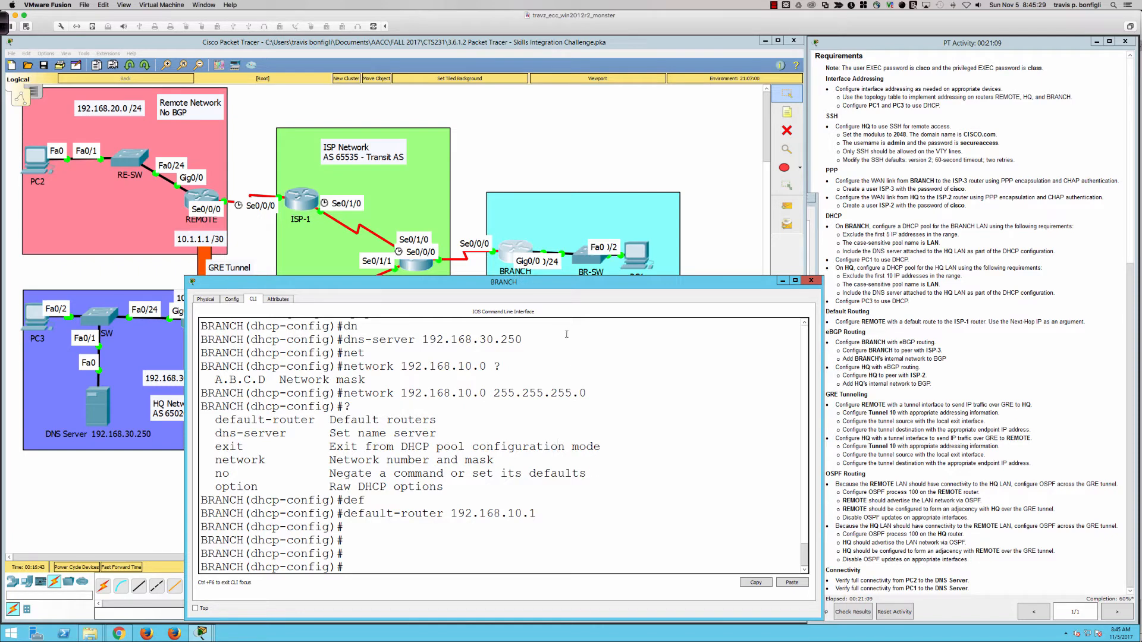
Finish the DHCP default-router 192.168.10.1 line and start BGP with 'router bgp 65010'
{"action": "left_click_drag", "start_coordinate": [552, 276], "coordinate": [555, 346]}
{"action": "key", "text": "Tab"}
{"action": "type", "text": "192.168.10.1"}
{"action": "key", "text": "Return"}
{"action": "key", "text": "Return"}
{"action": "key", "text": "Return"}
{"action": "key", "text": "Return"}
{"action": "key", "text": "Return"}
{"action": "key", "text": "Return"}
{"action": "key", "text": "Return"}
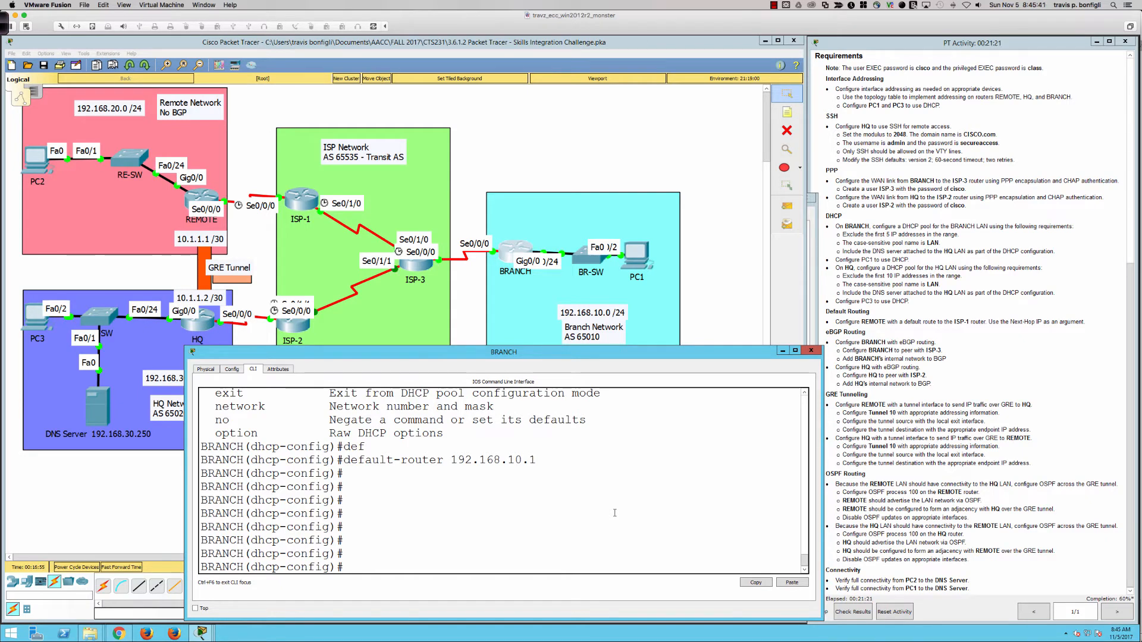
{"action": "type", "text": "router bgp 65010"}
{"action": "key", "text": "Return"}
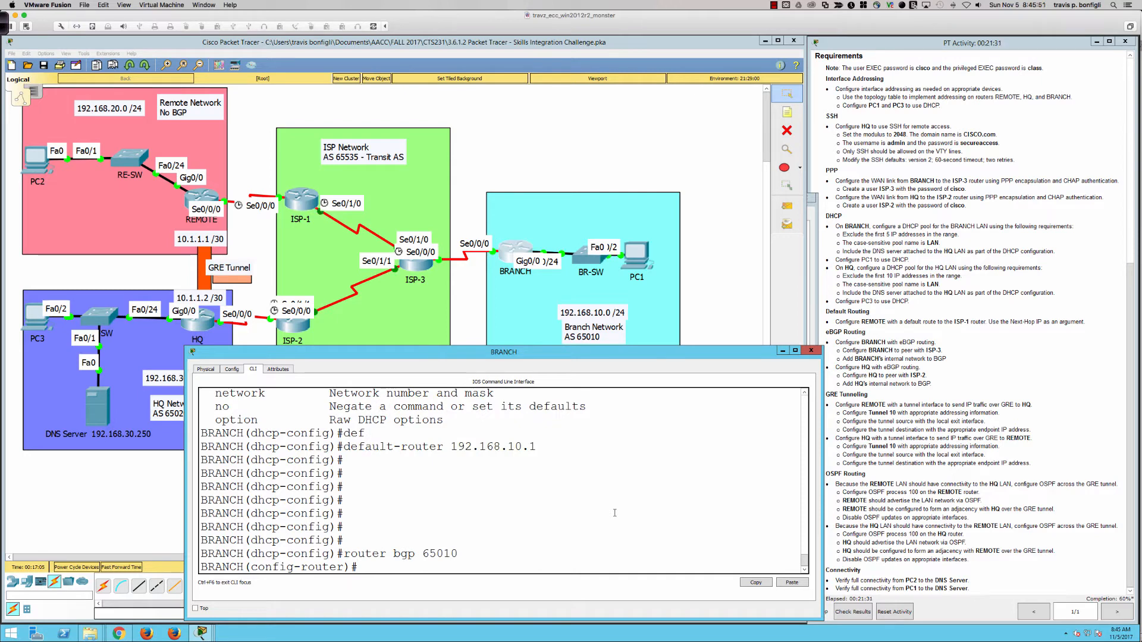
Add BGP neighbor 209.165.201.21 with remote-as 65535 on BRANCH
{"action": "type", "text": "neigh"}
{"action": "key", "text": "Tab"}
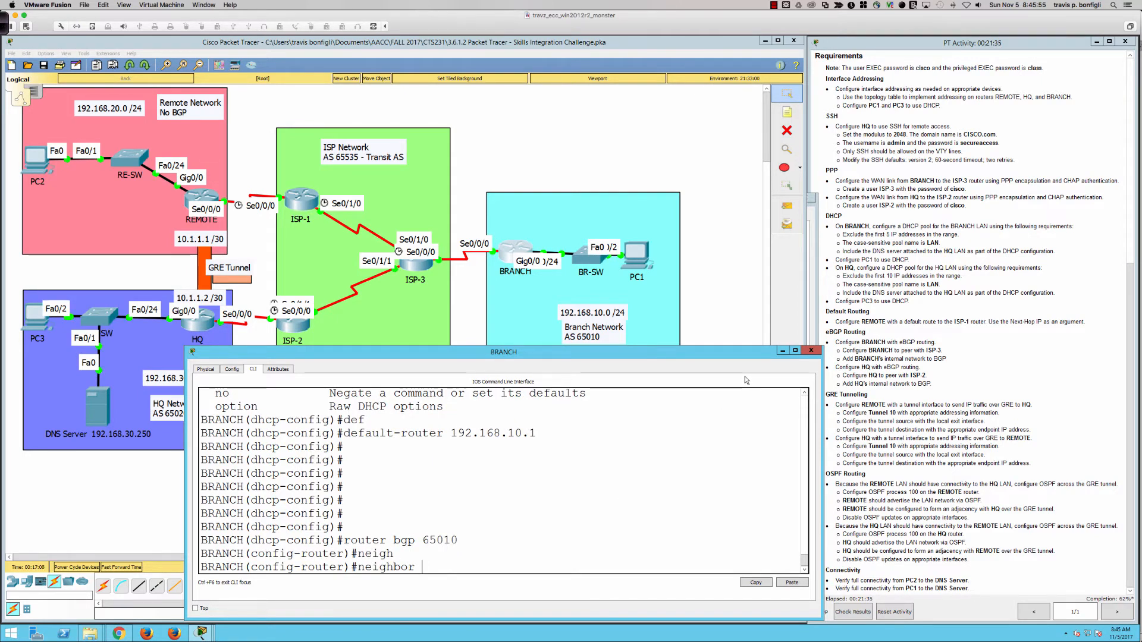
{"action": "scroll", "coordinate": [946, 304], "scroll_direction": "up", "scroll_amount": 5}
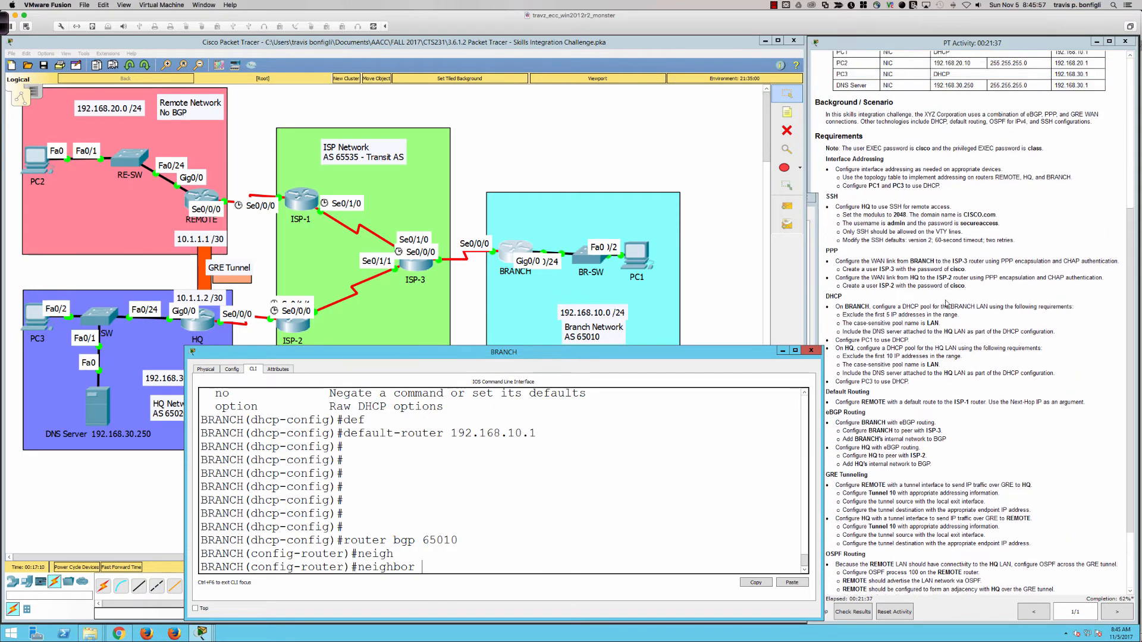
{"action": "scroll", "coordinate": [947, 303], "scroll_direction": "up", "scroll_amount": 3}
{"action": "scroll", "coordinate": [616, 556], "scroll_direction": "up", "scroll_amount": 1}
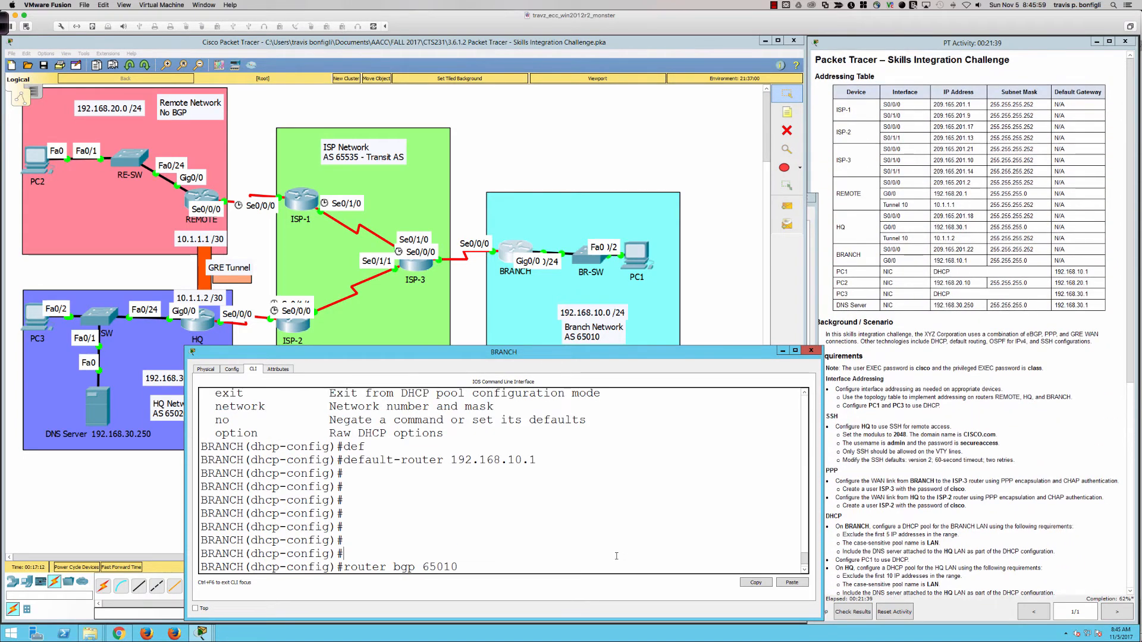
{"action": "scroll", "coordinate": [617, 556], "scroll_direction": "down", "scroll_amount": 1}
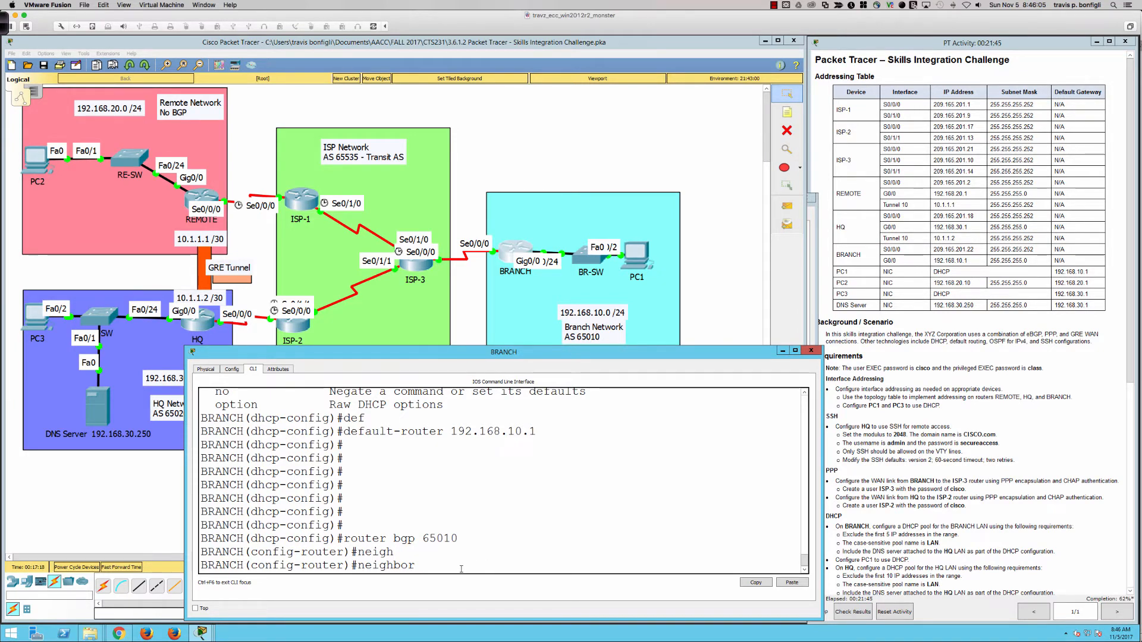
{"action": "type", "text": "209.165."}
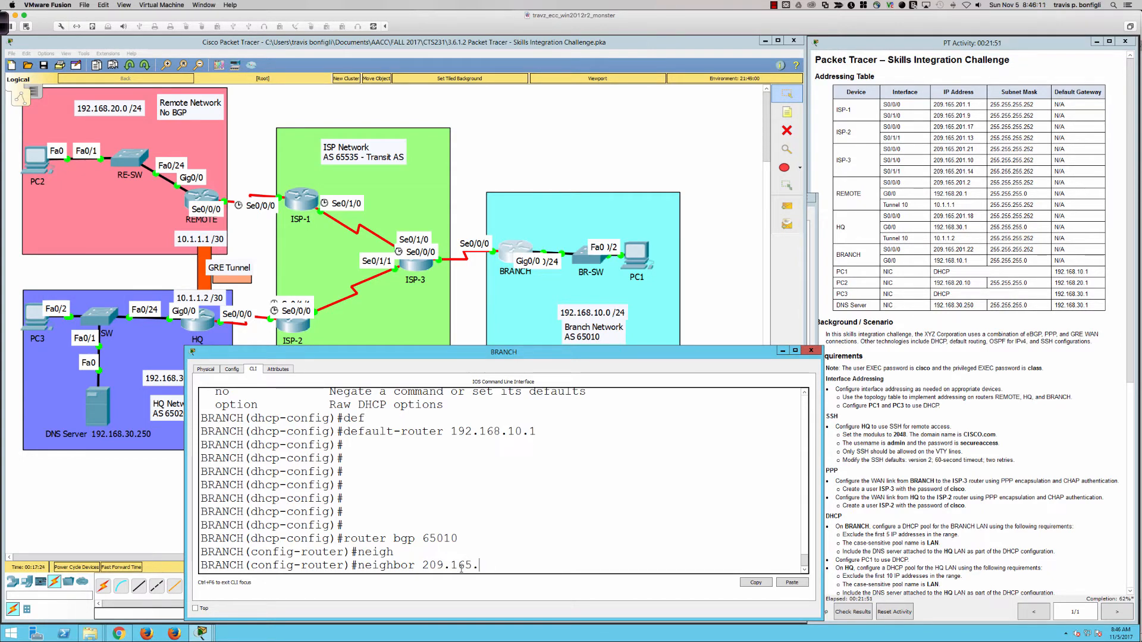
{"action": "type", "text": "201.21 remote"}
{"action": "key", "text": "Tab"}
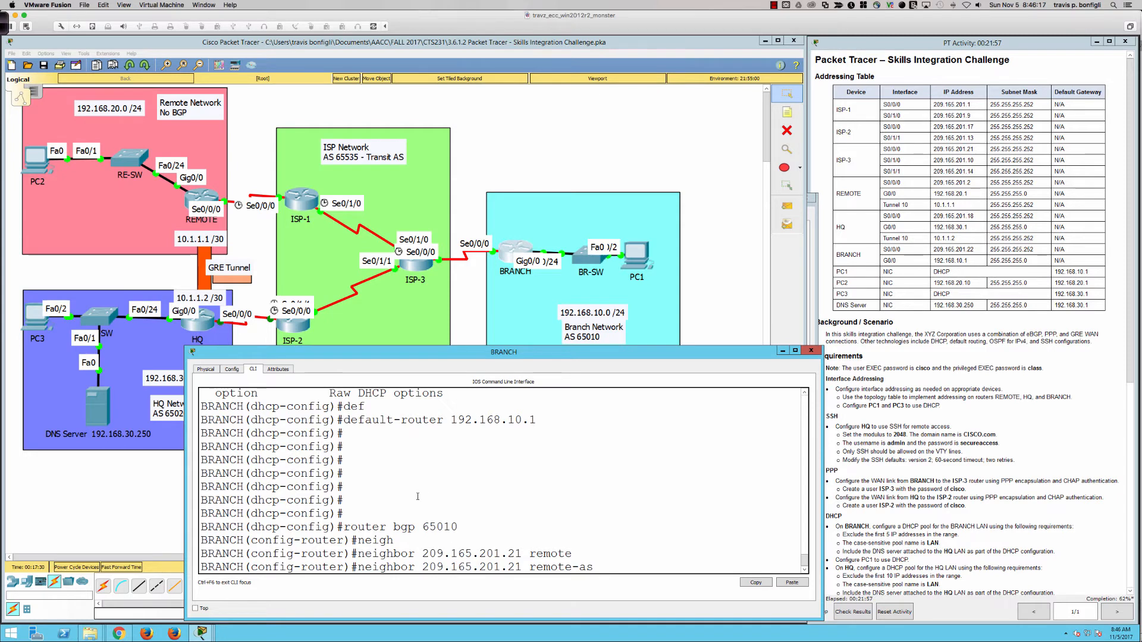
{"action": "type", "text": "6553"}
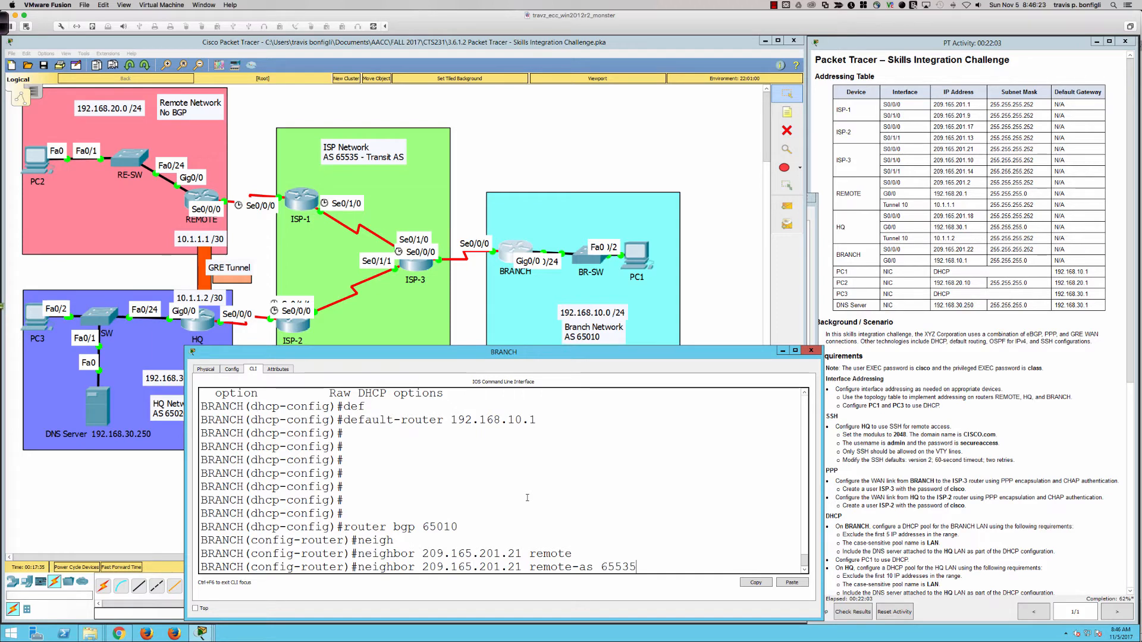
{"action": "type", "text": "5"}
{"action": "key", "text": "Return"}
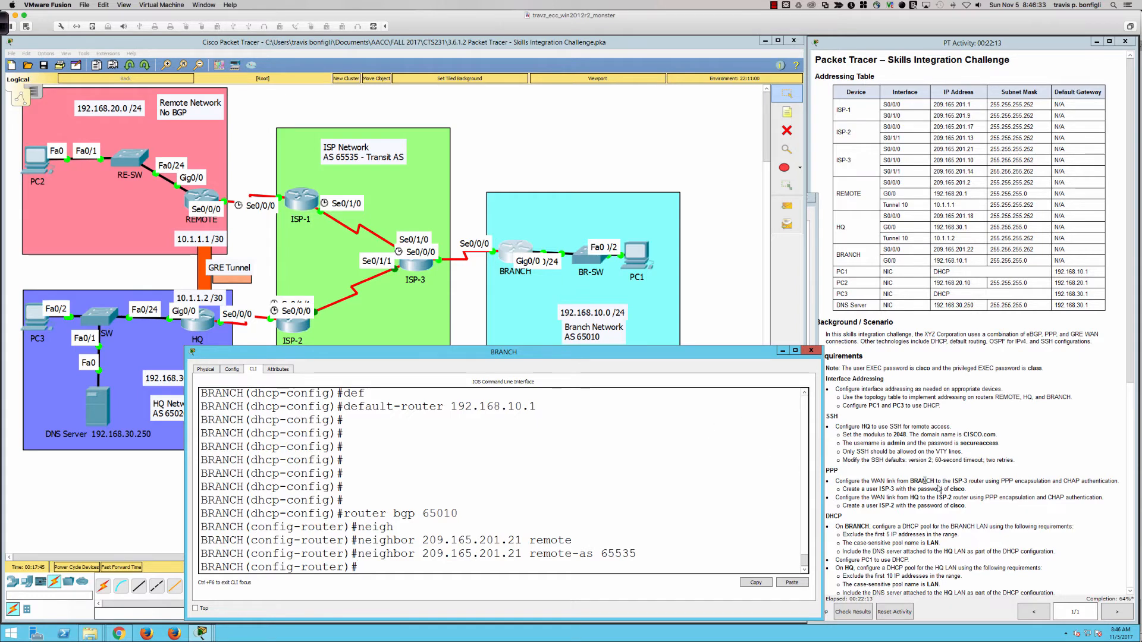
Highlight BRANCH's eBGP, ISP-3 peering and network advertisement requirements in the instructions
{"action": "scroll", "coordinate": [939, 489], "scroll_direction": "down", "scroll_amount": 5}
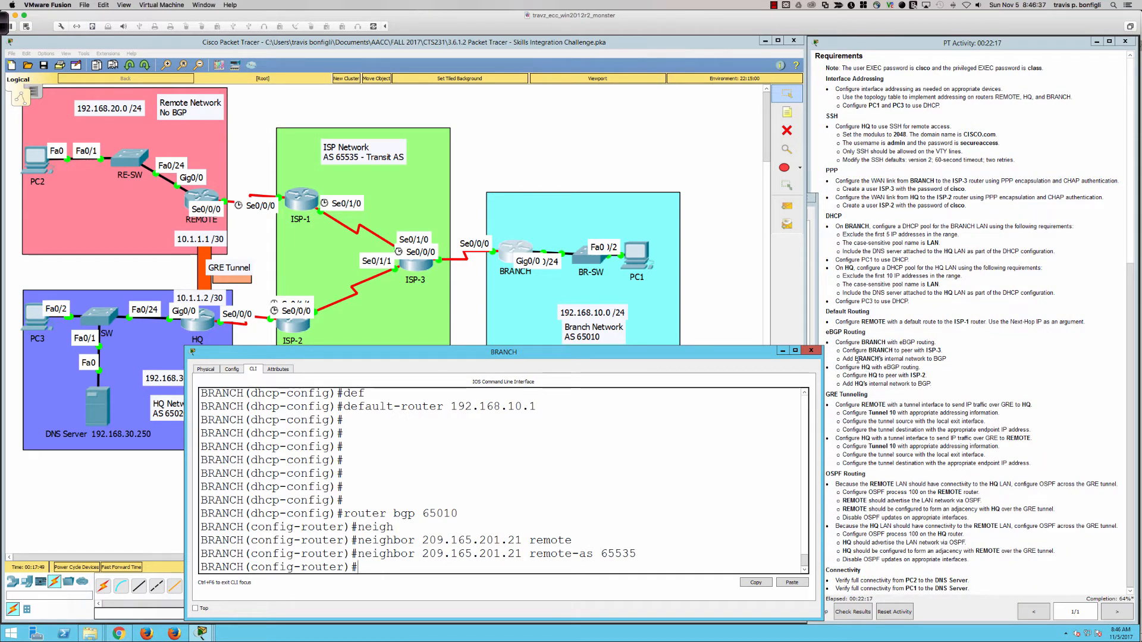
{"action": "left_click_drag", "start_coordinate": [836, 343], "coordinate": [938, 343]}
{"action": "left_click_drag", "start_coordinate": [859, 351], "coordinate": [940, 351]}
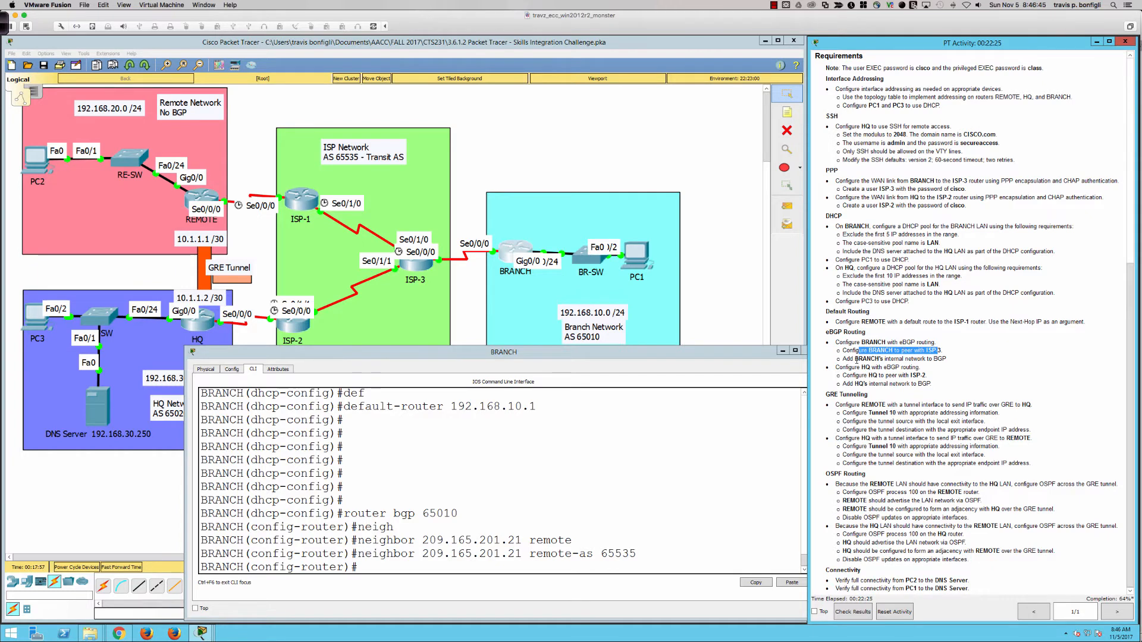
{"action": "left_click_drag", "start_coordinate": [854, 359], "coordinate": [948, 359]}
{"action": "left_click", "coordinate": [715, 524]}
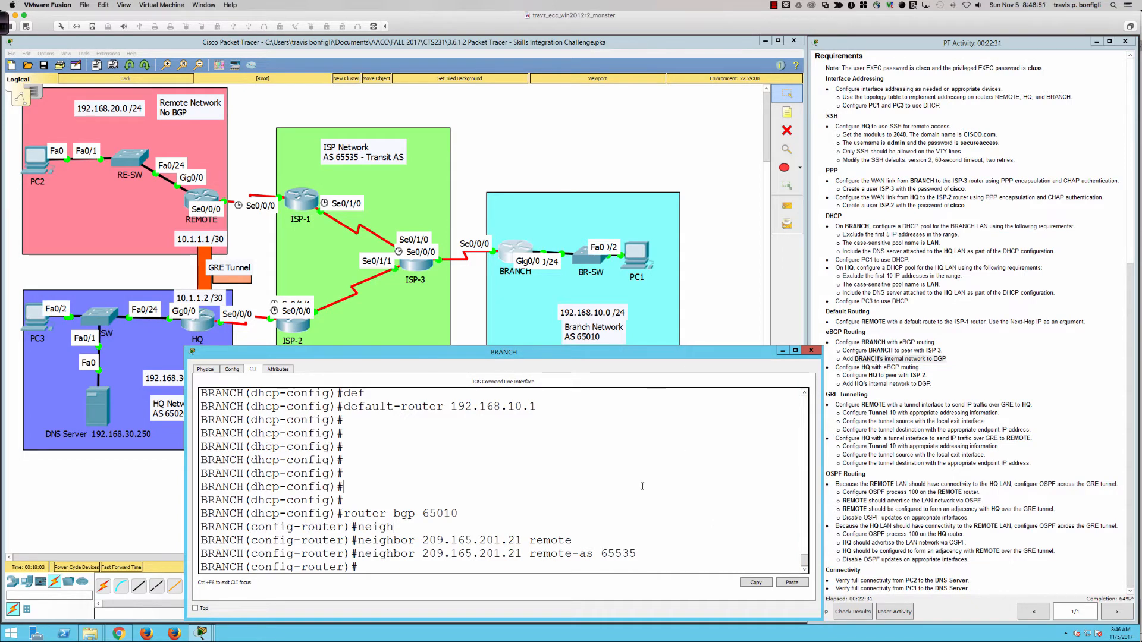
Advertise network 192.168.10.0 mask 255.255.255.0 in BRANCH's BGP process
{"action": "type", "text": "net"}
{"action": "key", "text": "Tab"}
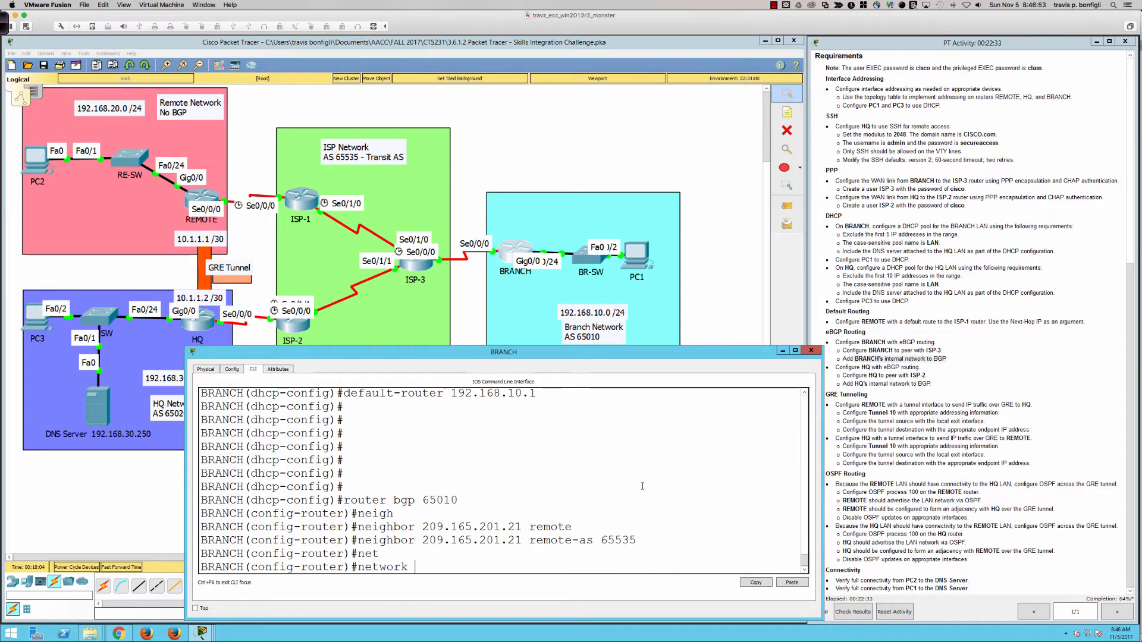
{"action": "type", "text": "192.168.10.0 mask 255.255.255."}
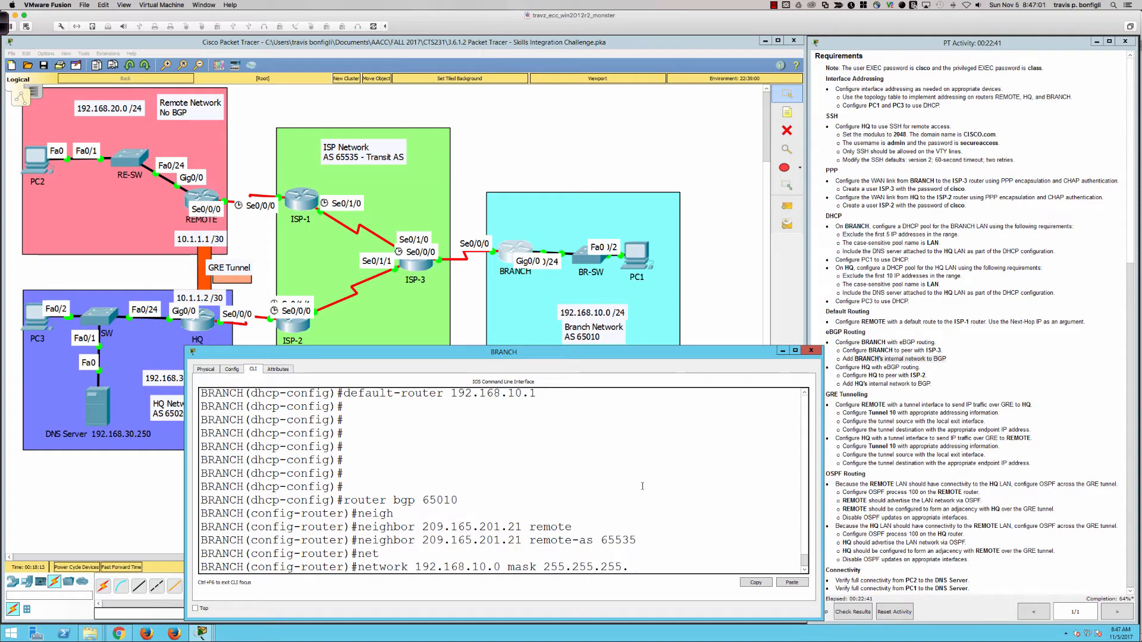
{"action": "type", "text": "0"}
{"action": "key", "text": "Return"}
Check BRANCH's BGP summary and BGP routes, then switch to HQ's command line
{"action": "type", "text": "d"}
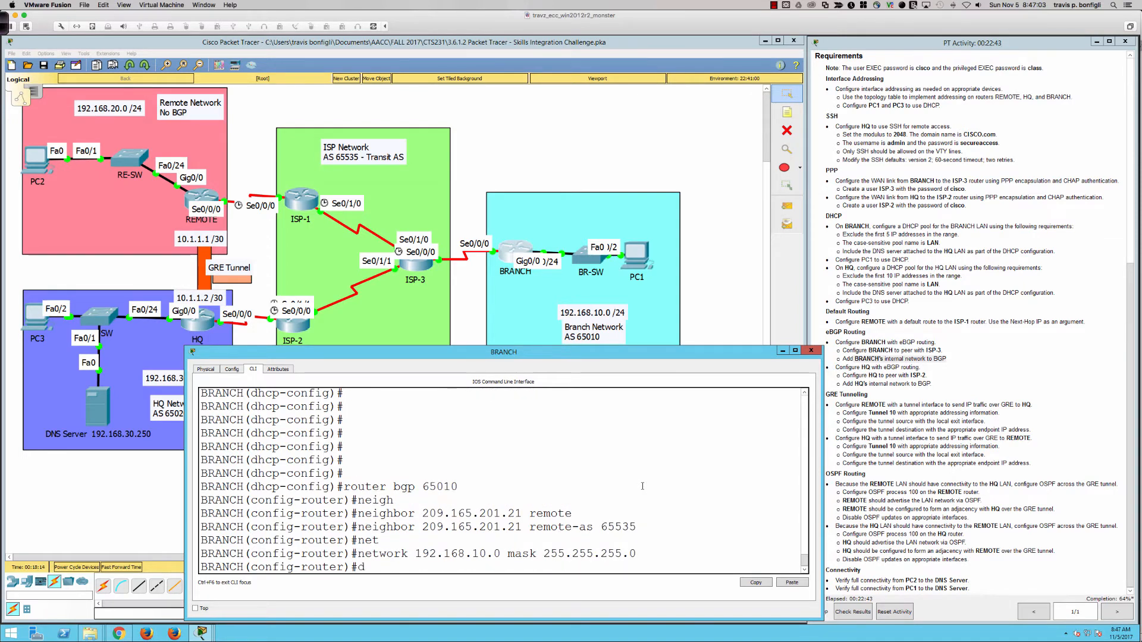
{"action": "type", "text": "o sh ip bgp sum"}
{"action": "key", "text": "Return"}
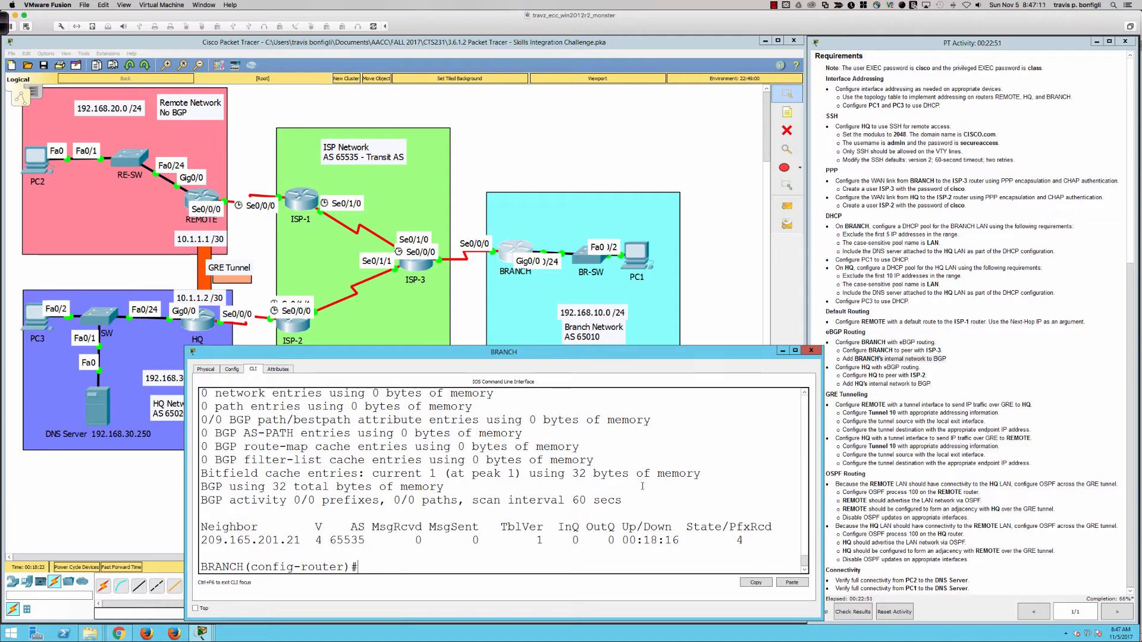
{"action": "type", "text": "do sh ip route bgp"}
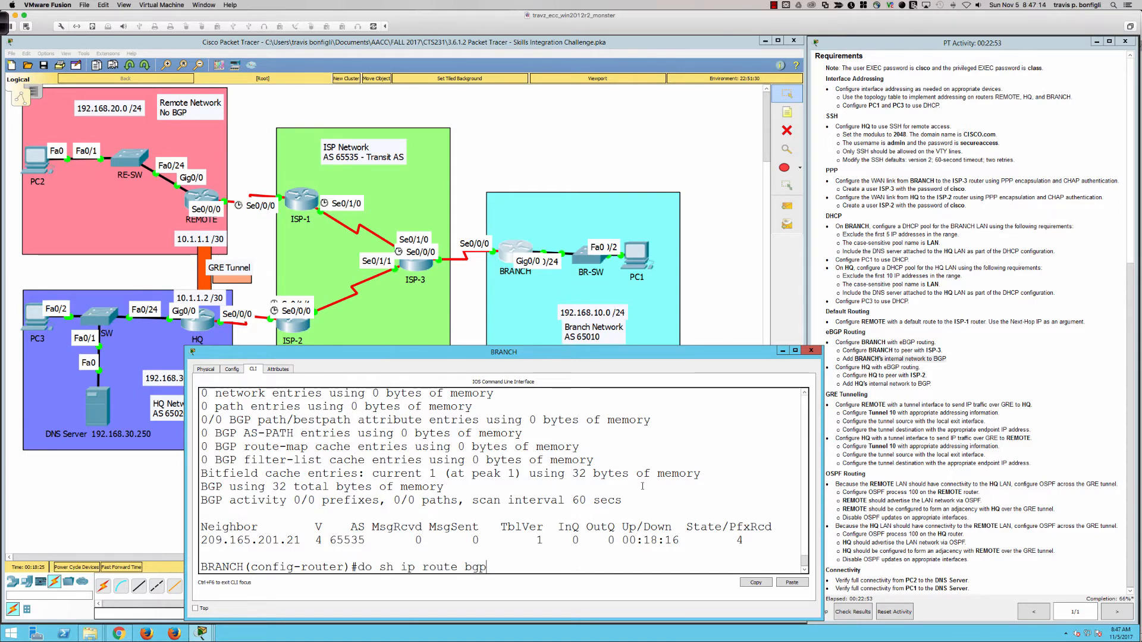
{"action": "key", "text": "Return"}
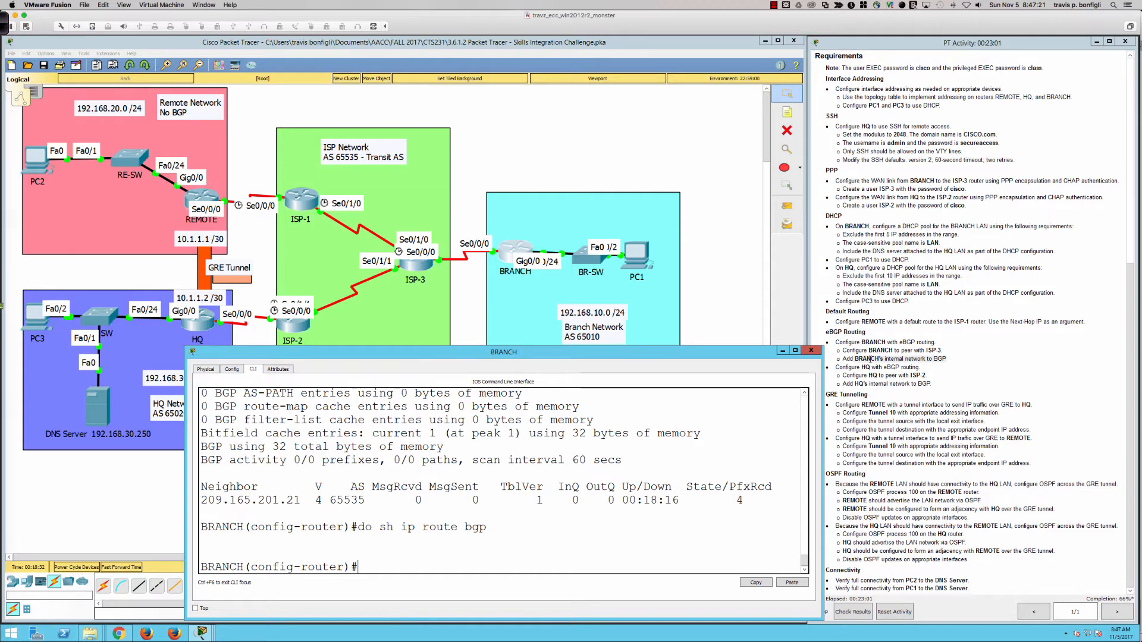
{"action": "left_click", "coordinate": [855, 373]}
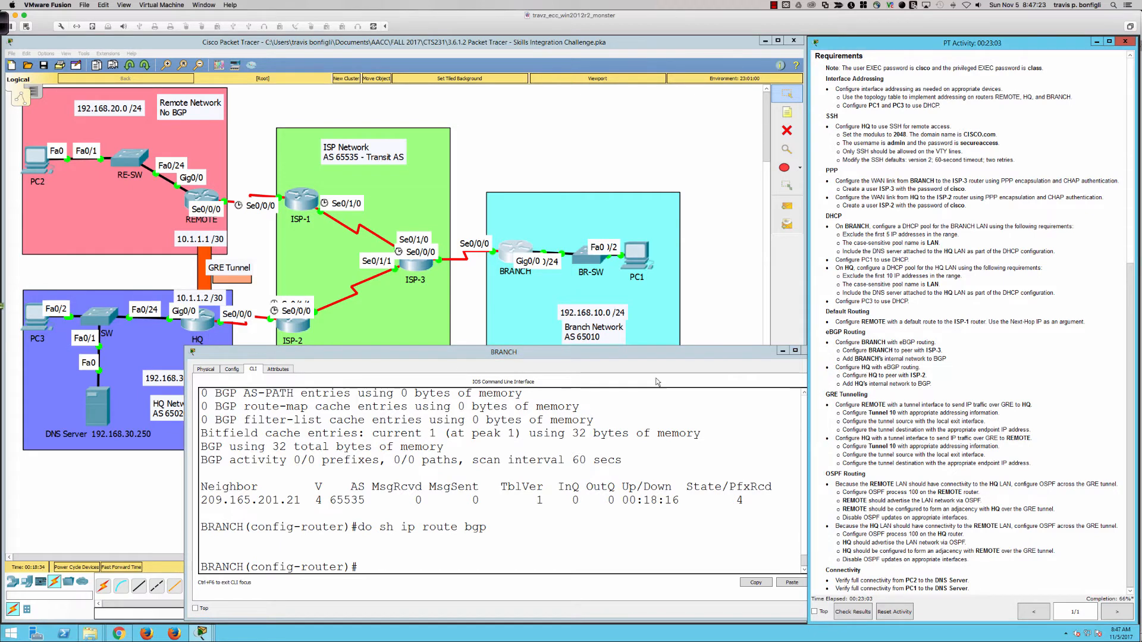
{"action": "left_click", "coordinate": [198, 321]}
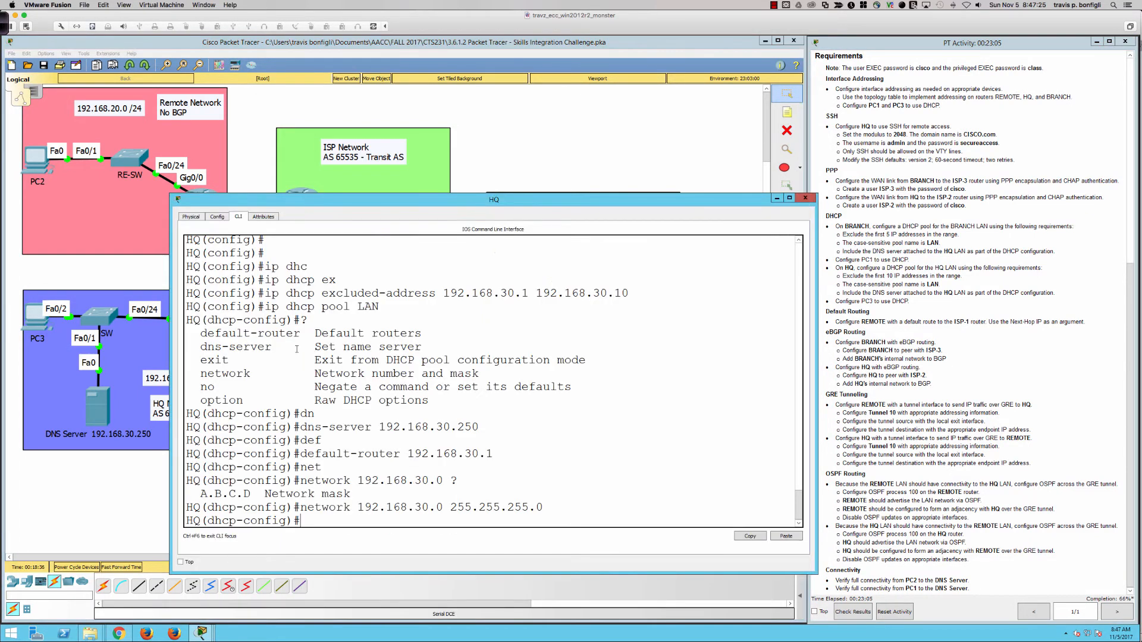
Start BGP AS 65020 on HQ, correcting the mistyped 'router bgp' command
{"action": "key", "text": "Return"}
{"action": "key", "text": "Return"}
{"action": "key", "text": "Return"}
{"action": "key", "text": "Return"}
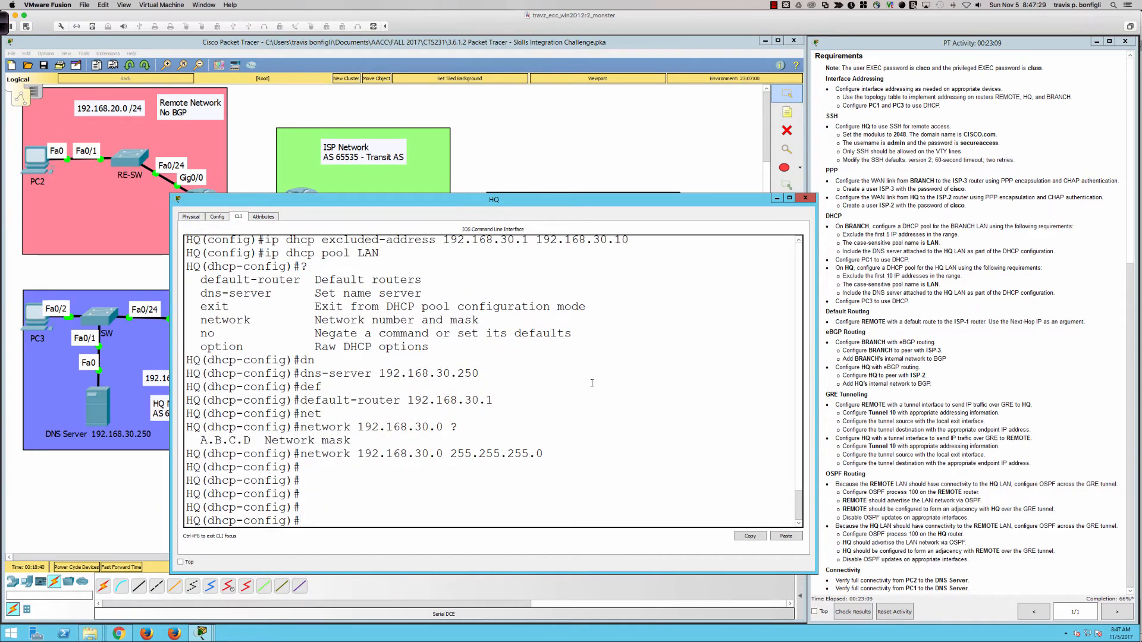
{"action": "type", "text": "router btgp"}
{"action": "left_click_drag", "start_coordinate": [448, 199], "coordinate": [533, 78]}
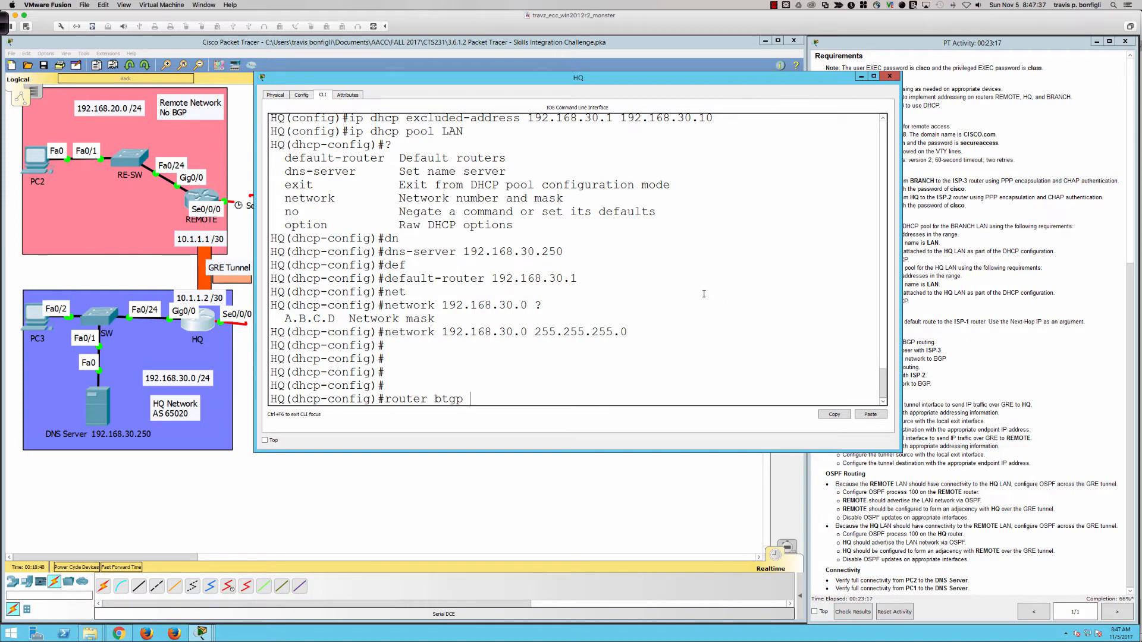
{"action": "key", "text": "BackSpace"}
{"action": "key", "text": "BackSpace"}
{"action": "key", "text": "BackSpace"}
{"action": "type", "text": "go"}
{"action": "key", "text": "BackSpace"}
{"action": "type", "text": "p 65020"}
{"action": "key", "text": "Return"}
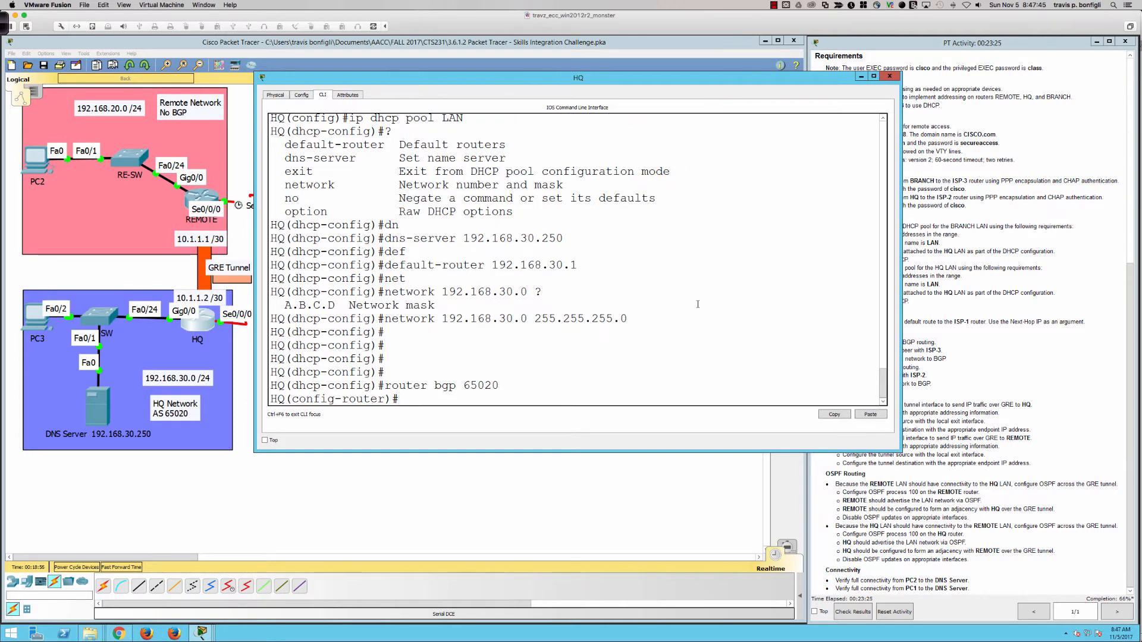
Begin the neighbor command and rearrange the HQ console and topology windows
{"action": "type", "text": "neigh"}
{"action": "key", "text": "Tab"}
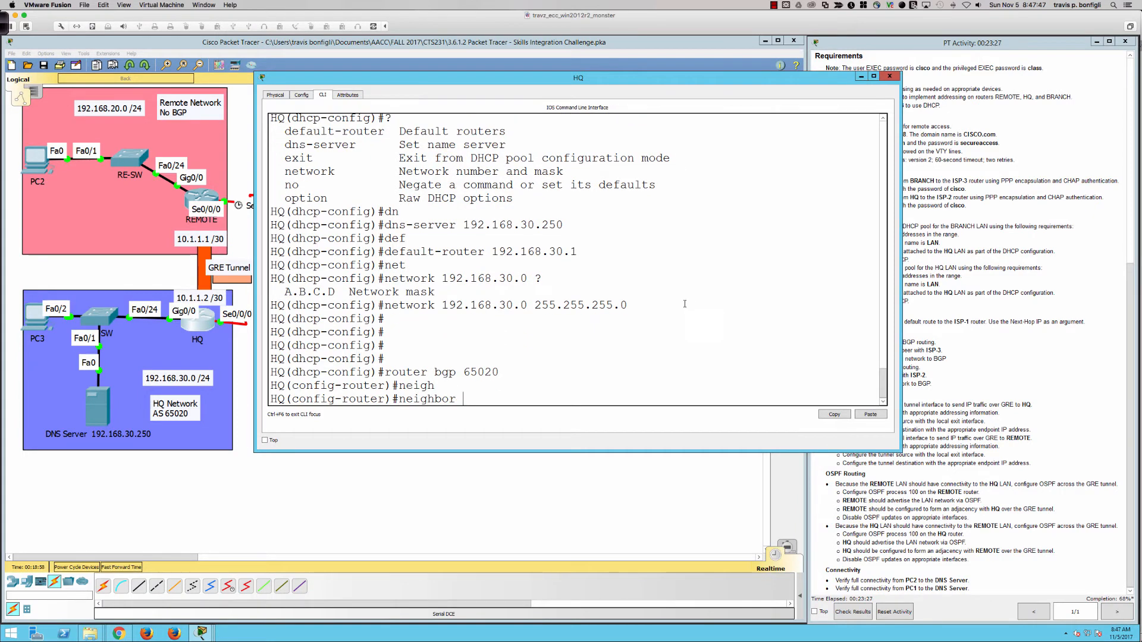
{"action": "double_click", "coordinate": [580, 78]}
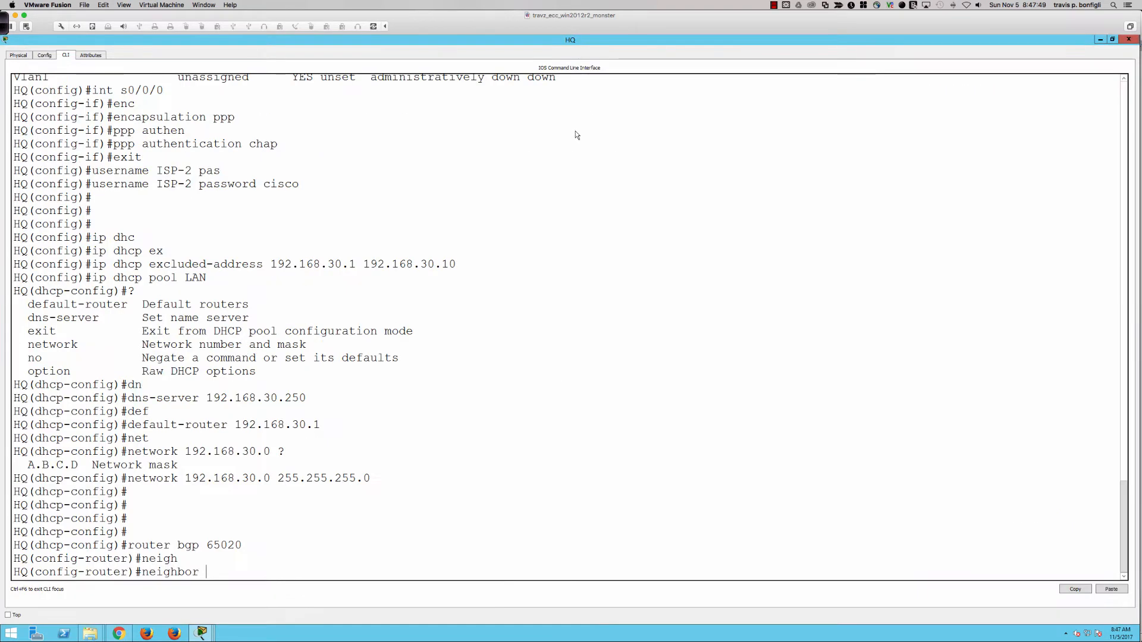
{"action": "double_click", "coordinate": [581, 40]}
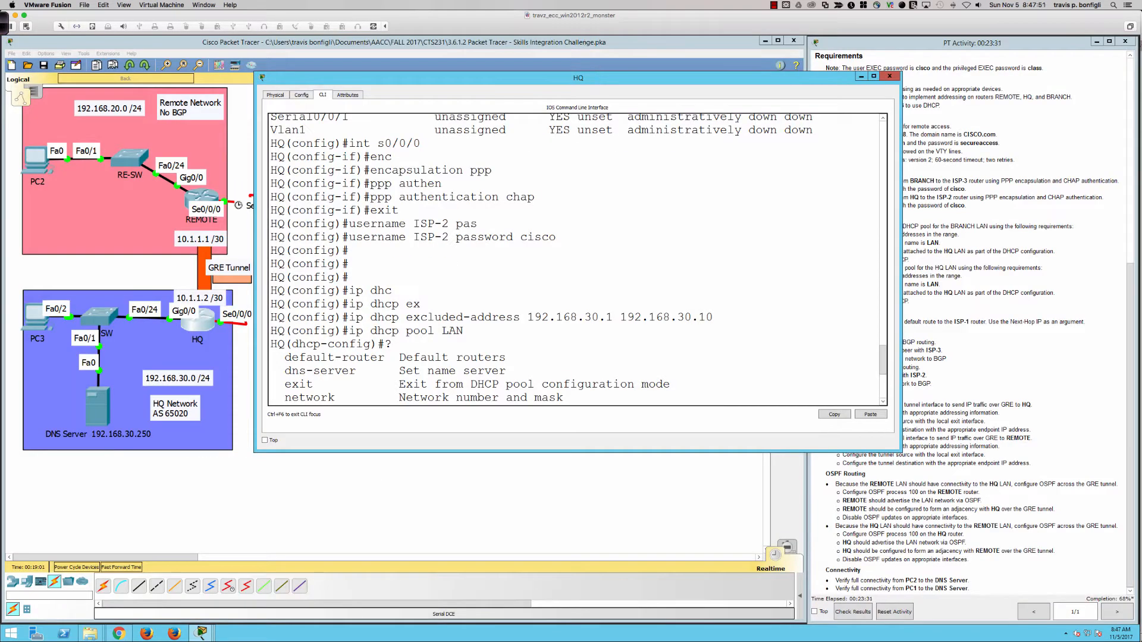
{"action": "left_click_drag", "start_coordinate": [620, 73], "coordinate": [526, 235]}
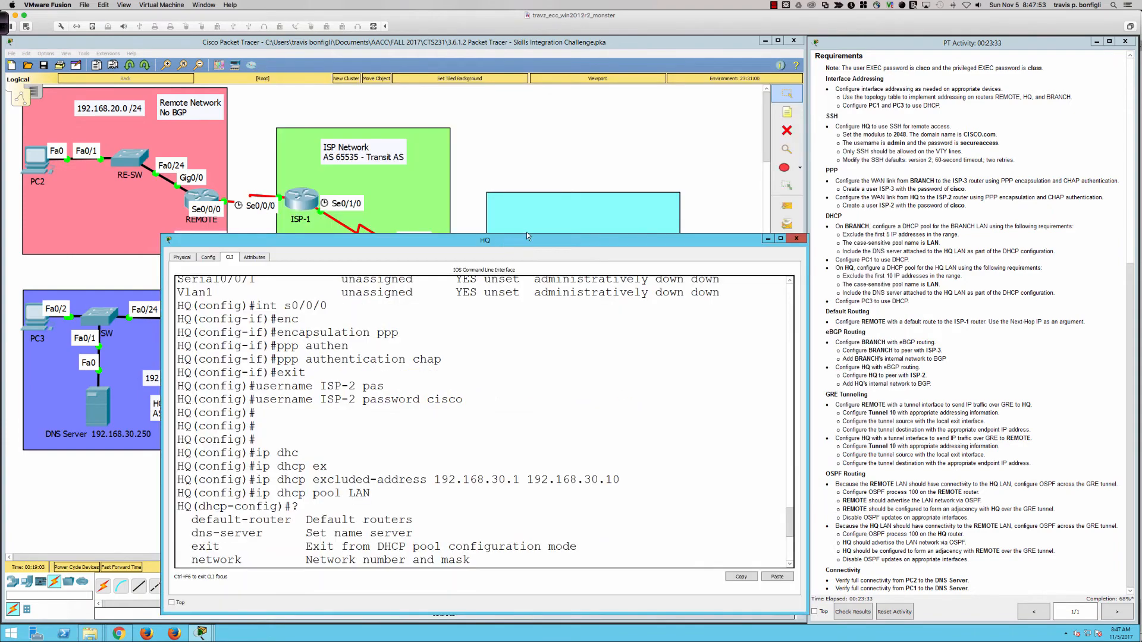
{"action": "scroll", "coordinate": [885, 203], "scroll_direction": "up", "scroll_amount": 3}
{"action": "left_click", "coordinate": [76, 269]}
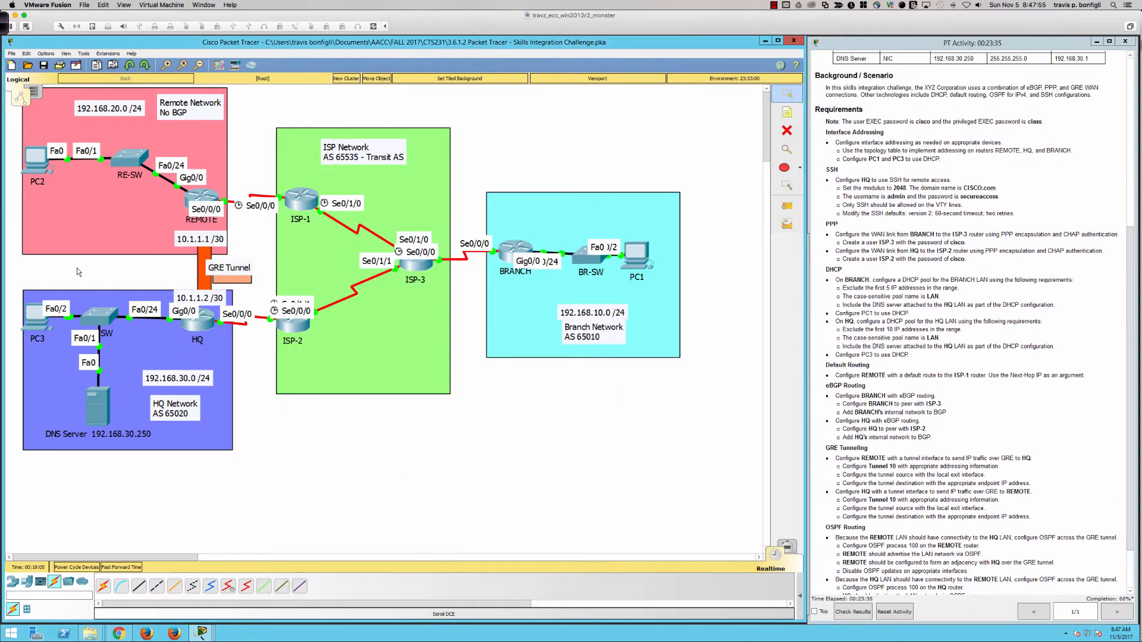
{"action": "scroll", "coordinate": [884, 136], "scroll_direction": "up", "scroll_amount": 5}
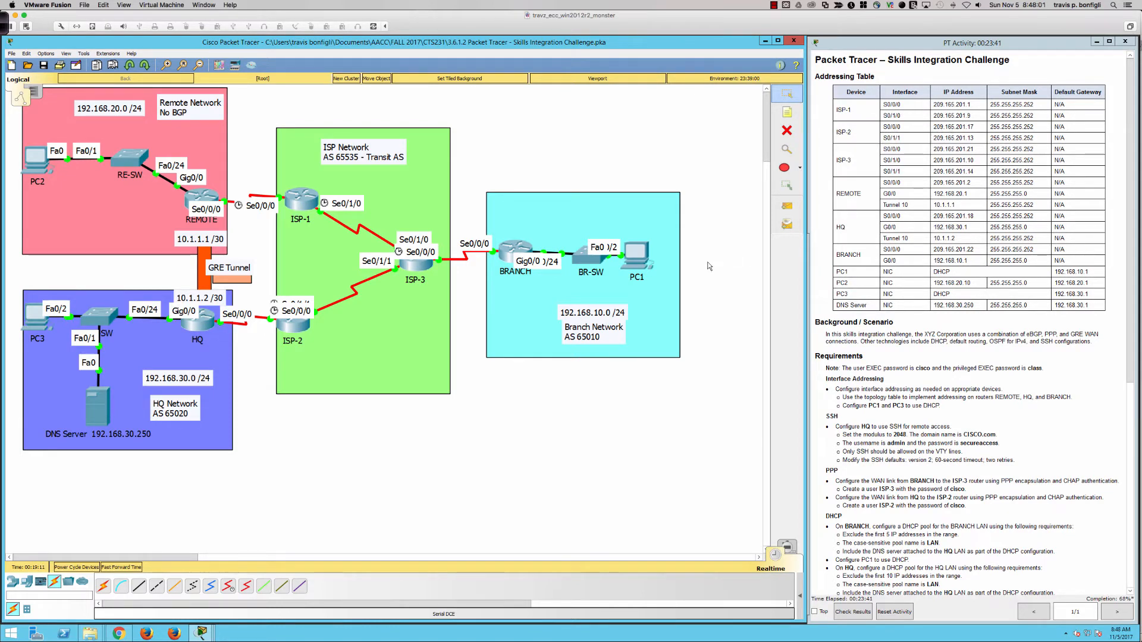
{"action": "left_click", "coordinate": [196, 326]}
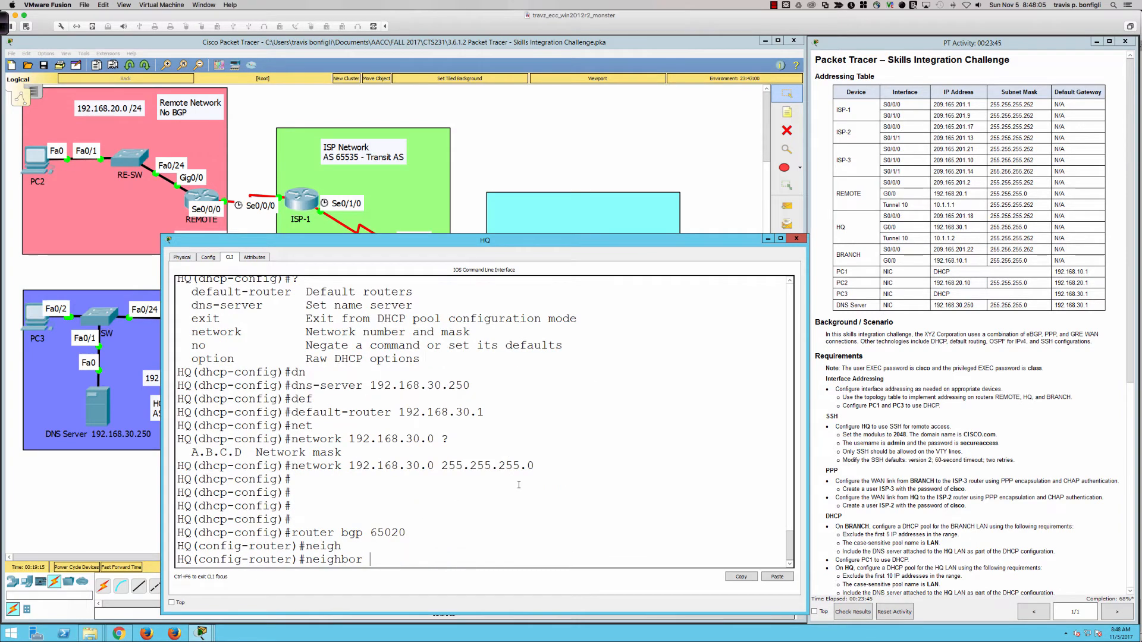
Complete neighbor 209.165.201.17 remote-as 65535 on HQ
{"action": "type", "text": "209.165.201.17 remote"}
{"action": "key", "text": "Tab"}
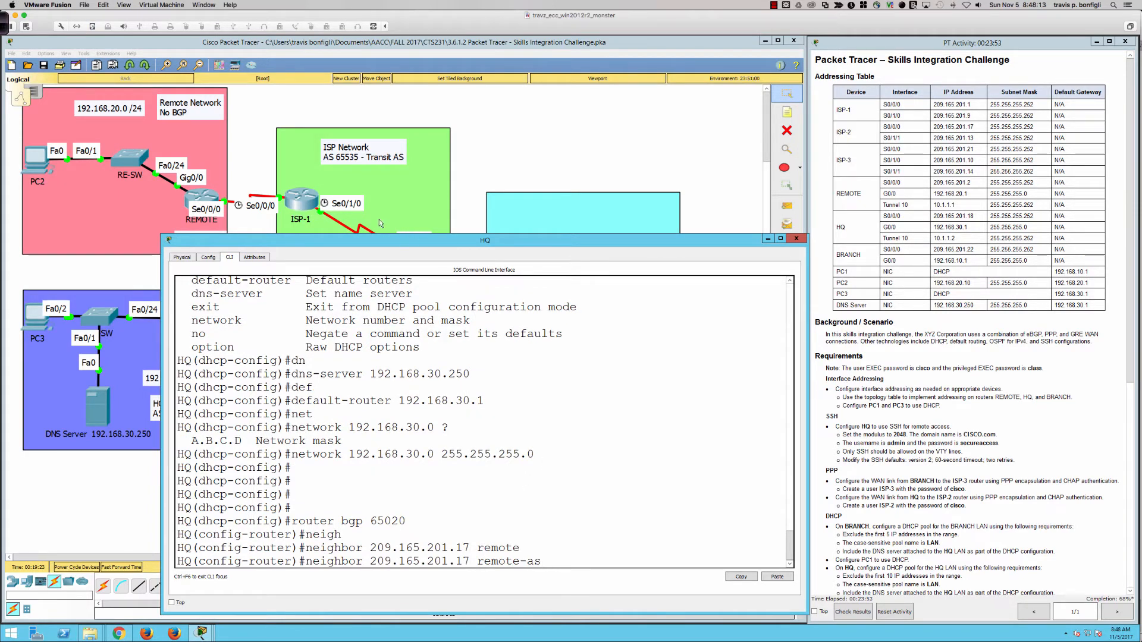
{"action": "type", "text": "65535"}
{"action": "key", "text": "Return"}
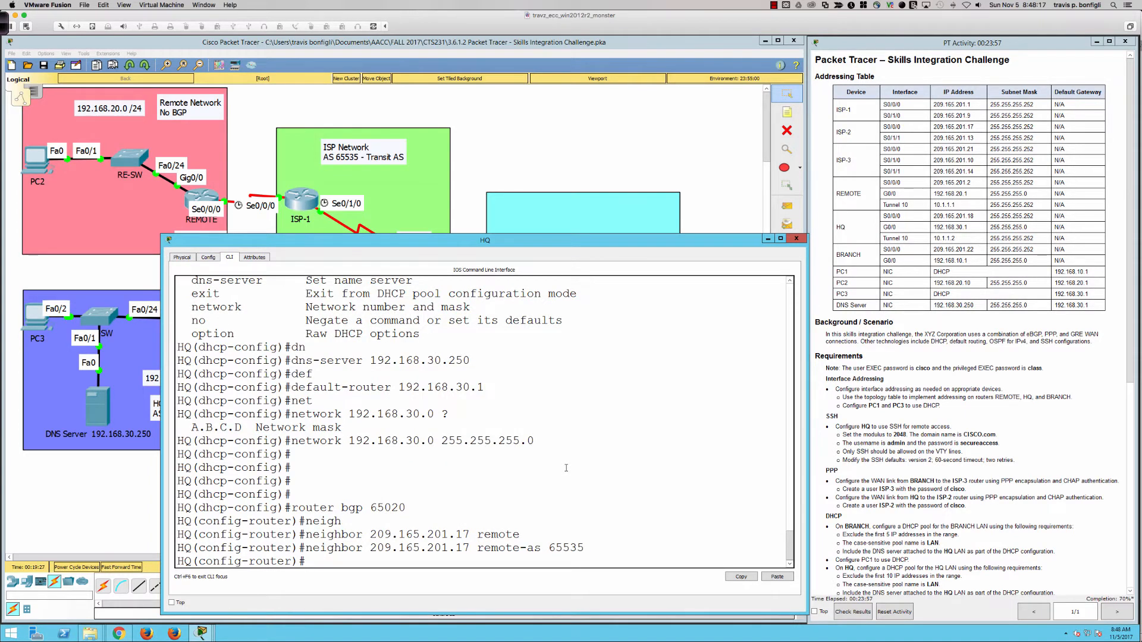
{"action": "type", "text": "net"}
{"action": "key", "text": "Tab"}
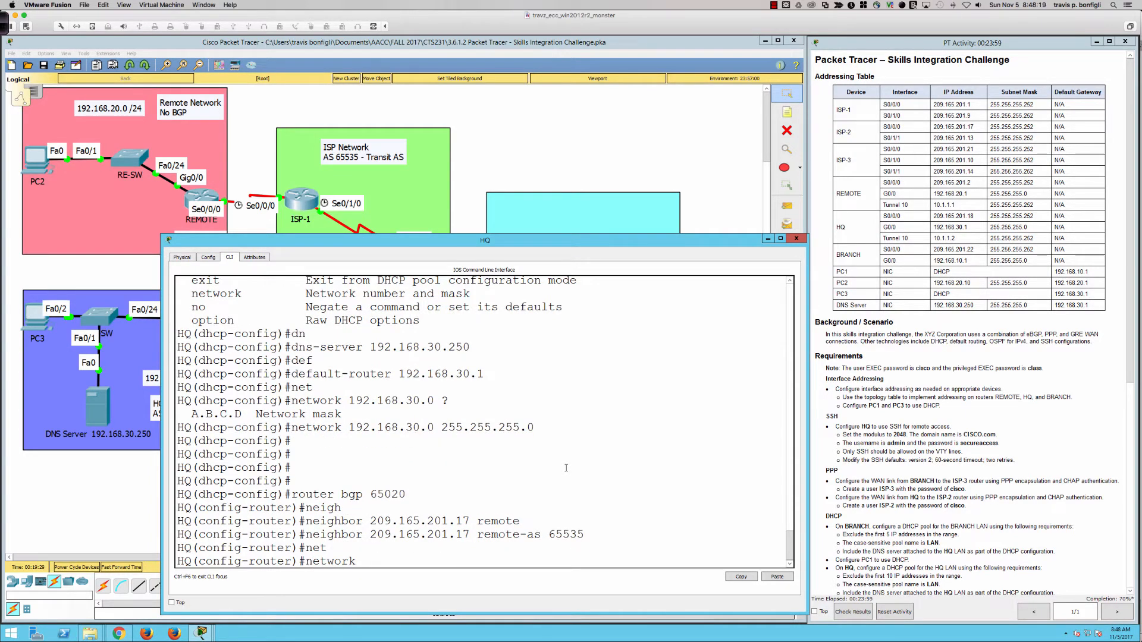
{"action": "key", "text": "BackSpace"}
{"action": "key", "text": "BackSpace"}
{"action": "key", "text": "BackSpace"}
{"action": "key", "text": "BackSpace"}
{"action": "key", "text": "BackSpace"}
{"action": "key", "text": "BackSpace"}
{"action": "key", "text": "BackSpace"}
{"action": "key", "text": "BackSpace"}
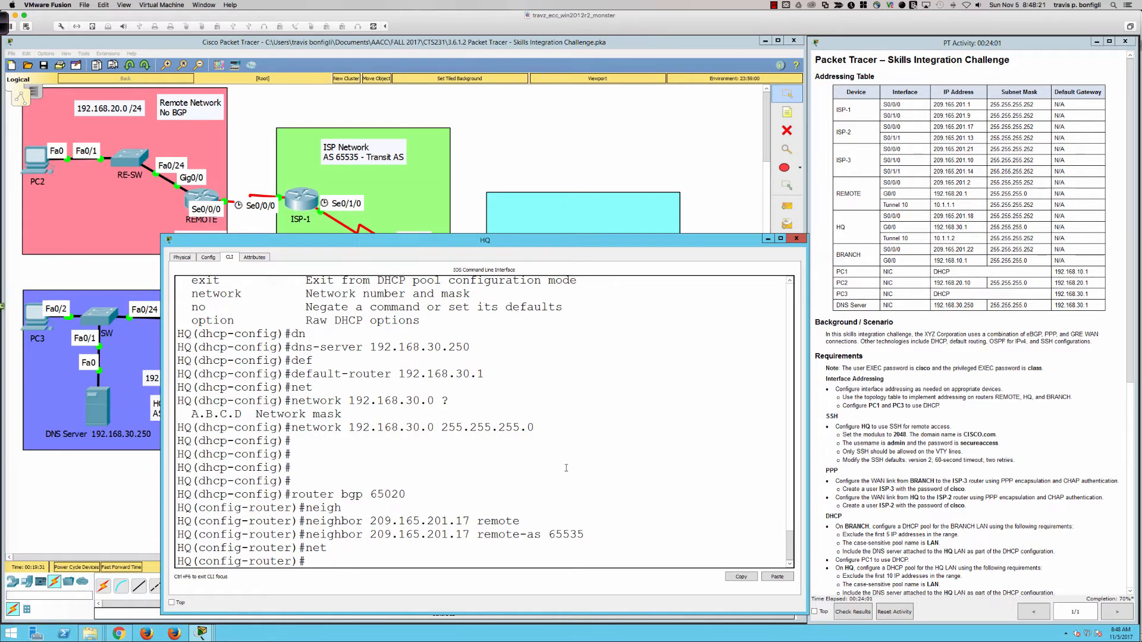
Display HQ's BGP table and BGP neighbor summary
{"action": "type", "text": "do sh ip bgp"}
{"action": "key", "text": "Return"}
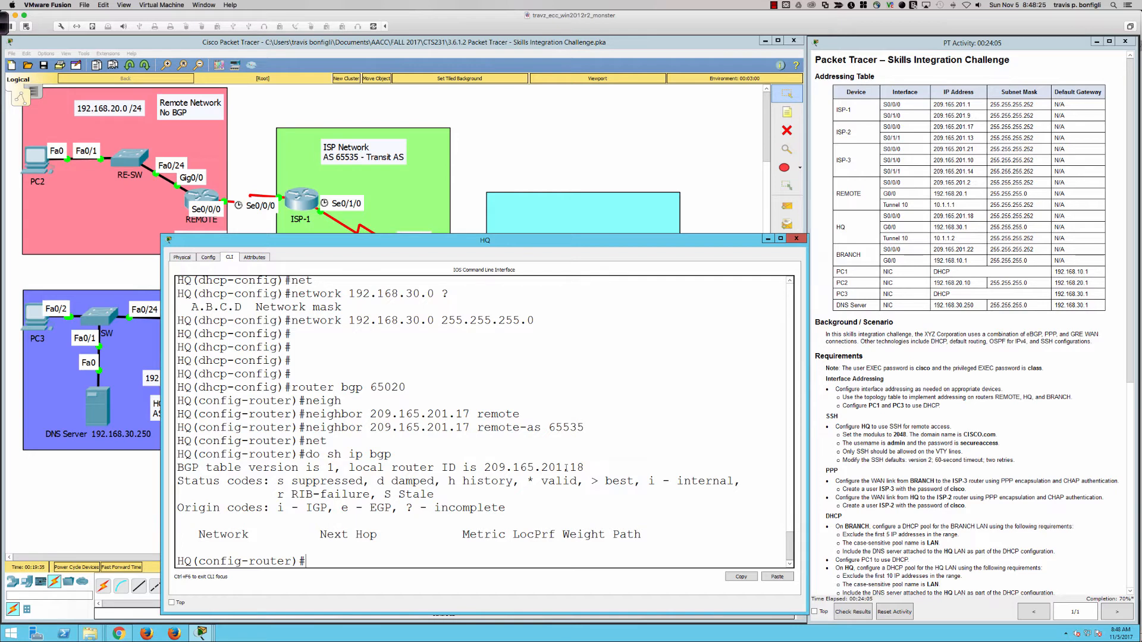
{"action": "key", "text": "Up"}
{"action": "type", "text": "summ"}
{"action": "key", "text": "Return"}
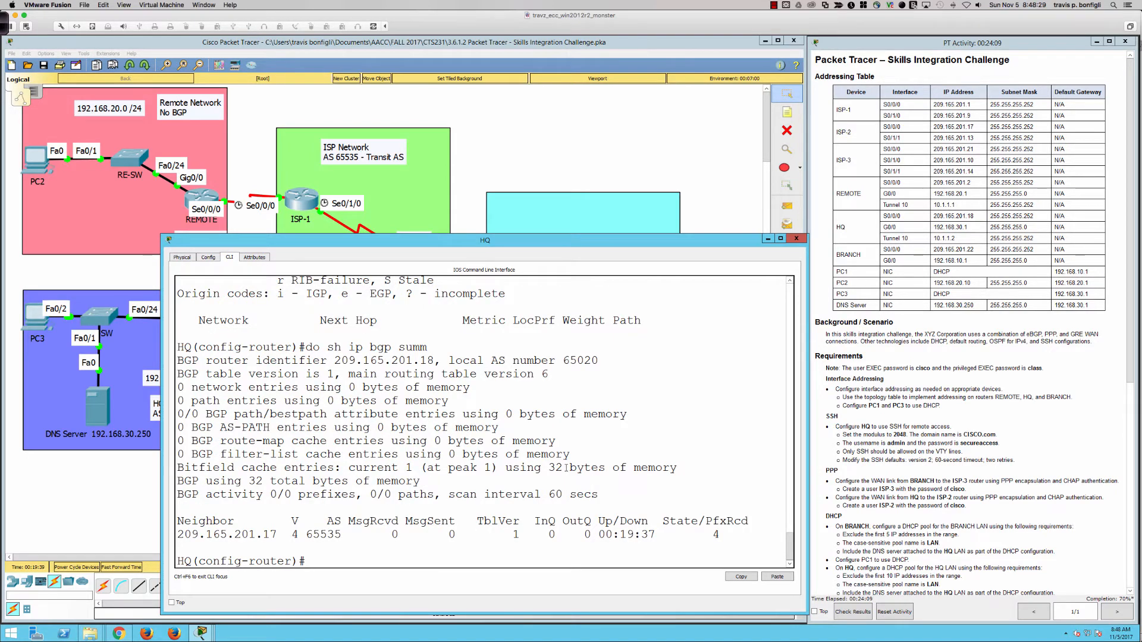
{"action": "left_click_drag", "start_coordinate": [712, 534], "coordinate": [720, 535]}
{"action": "left_click", "coordinate": [731, 534]}
Display HQ's BGP-learned routes and its full routing table
{"action": "type", "text": "do sh ip route bgp"}
{"action": "key", "text": "Return"}
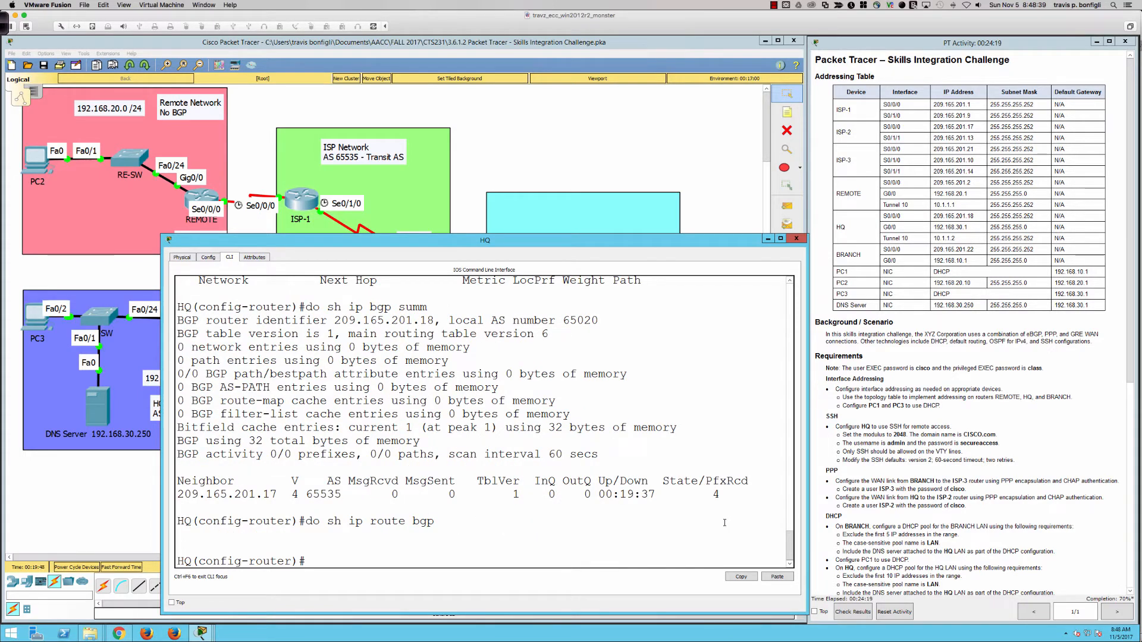
{"action": "double_click", "coordinate": [716, 495]}
{"action": "left_click", "coordinate": [718, 519]}
{"action": "double_click", "coordinate": [715, 494]}
{"action": "left_click", "coordinate": [715, 526]}
{"action": "type", "text": "do sh ip rout"}
{"action": "type", "text": "e"}
{"action": "key", "text": "Return"}
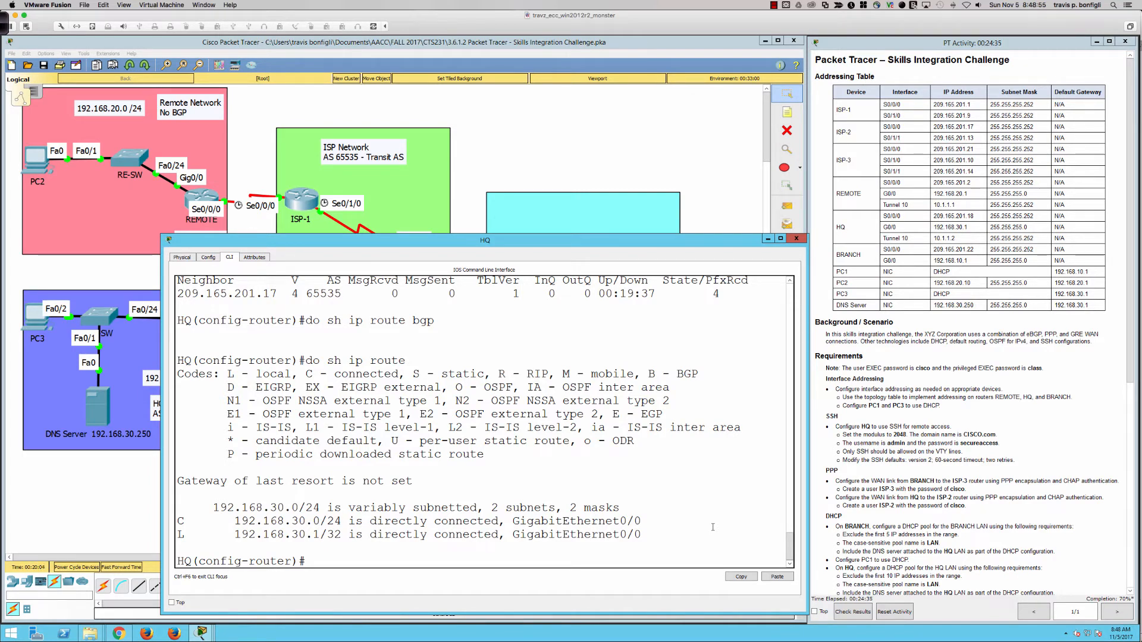
Advertise network 192.168.30.0 mask 255.255.255.0 in HQ's BGP process
{"action": "type", "text": "net"}
{"action": "key", "text": "Tab"}
{"action": "type", "text": "19"}
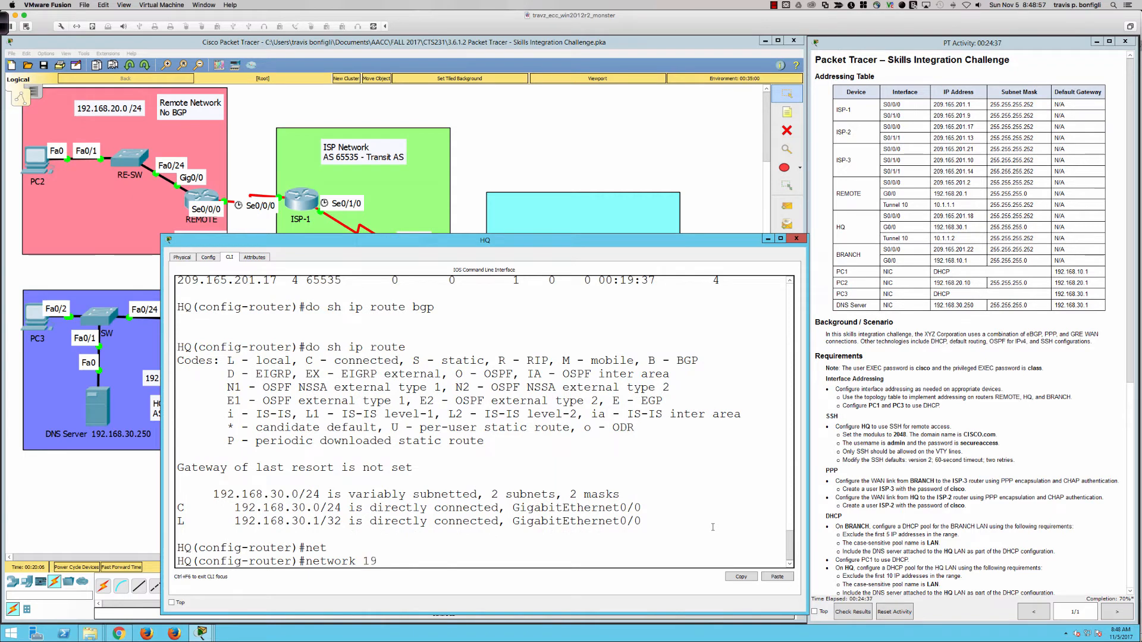
{"action": "type", "text": "2.168.30.0 mask 255.255.255.0"}
{"action": "key", "text": "Return"}
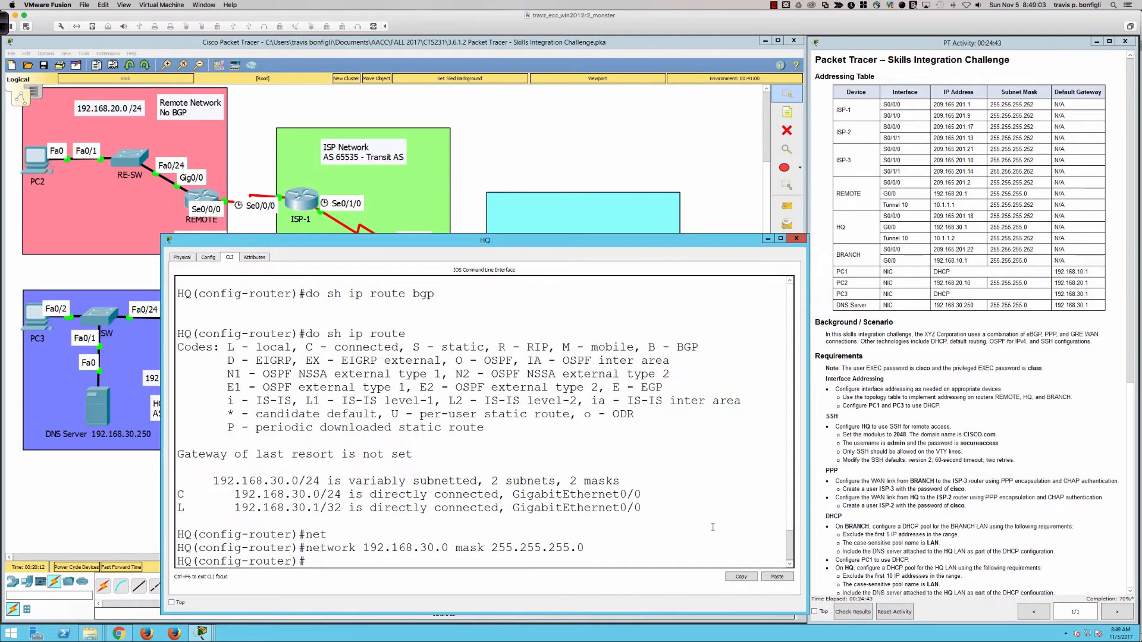
{"action": "scroll", "coordinate": [872, 500], "scroll_direction": "down", "scroll_amount": 5}
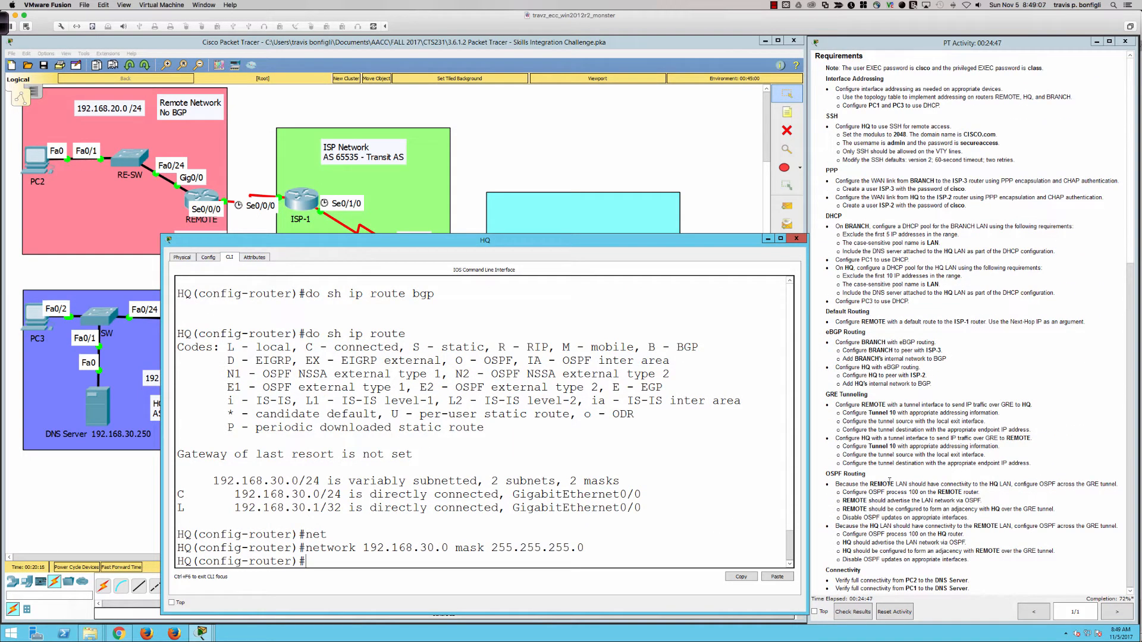
Review HQ's BGP neighbor details for external peer 209.165.201.17, then recheck BGP routes
{"action": "type", "text": "do sh ip bgp neig"}
{"action": "key", "text": "Return"}
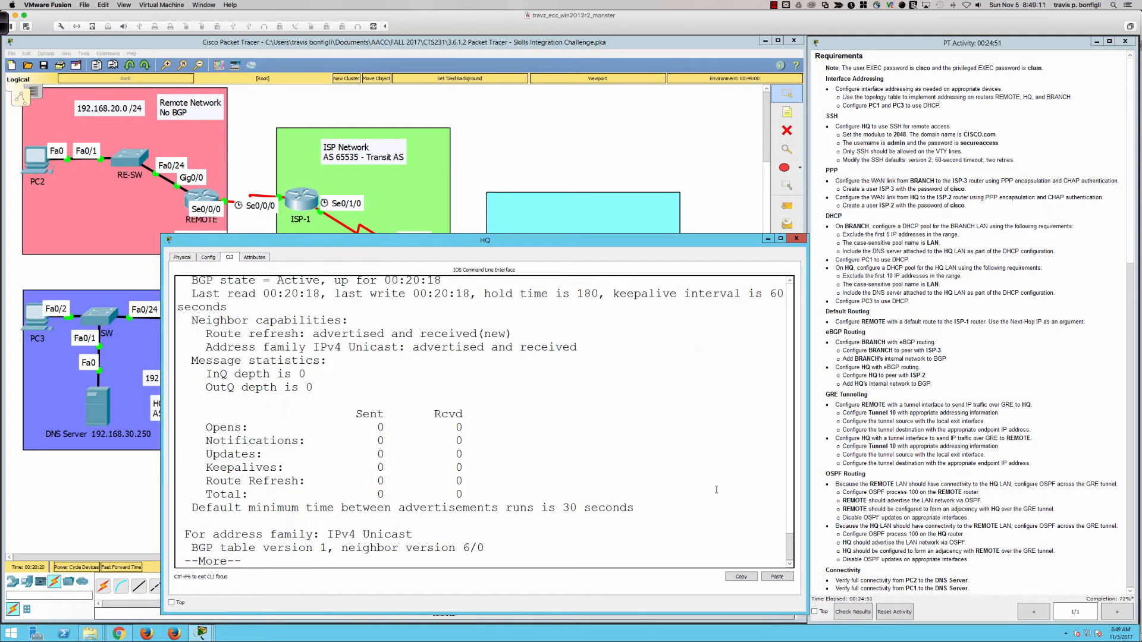
{"action": "scroll", "coordinate": [654, 464], "scroll_direction": "up", "scroll_amount": 3}
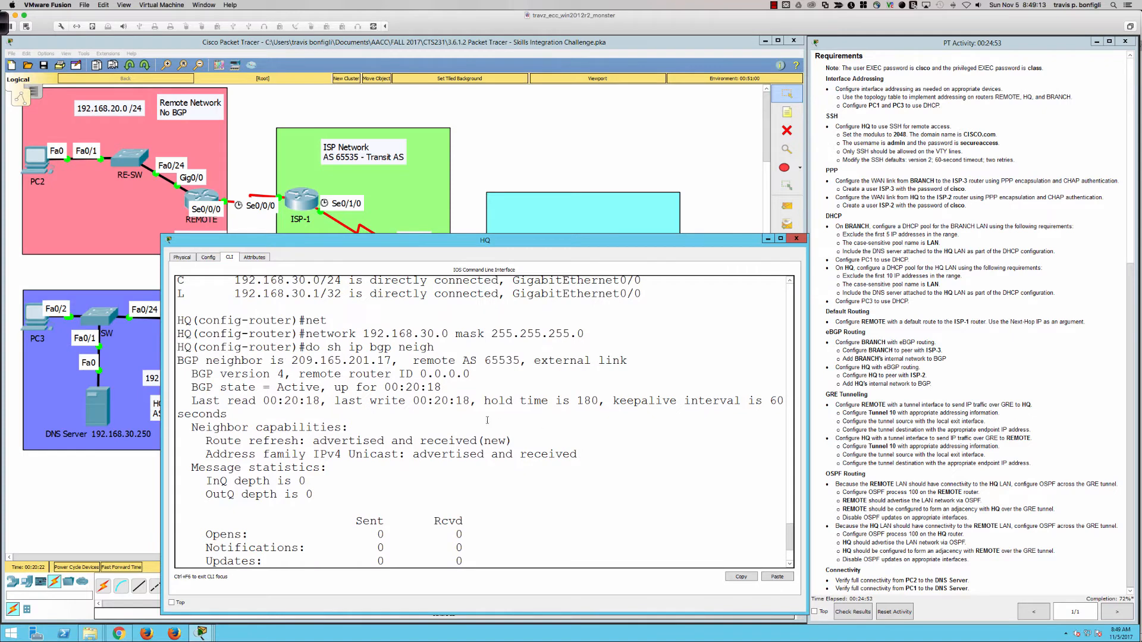
{"action": "left_click_drag", "start_coordinate": [534, 362], "coordinate": [621, 362]}
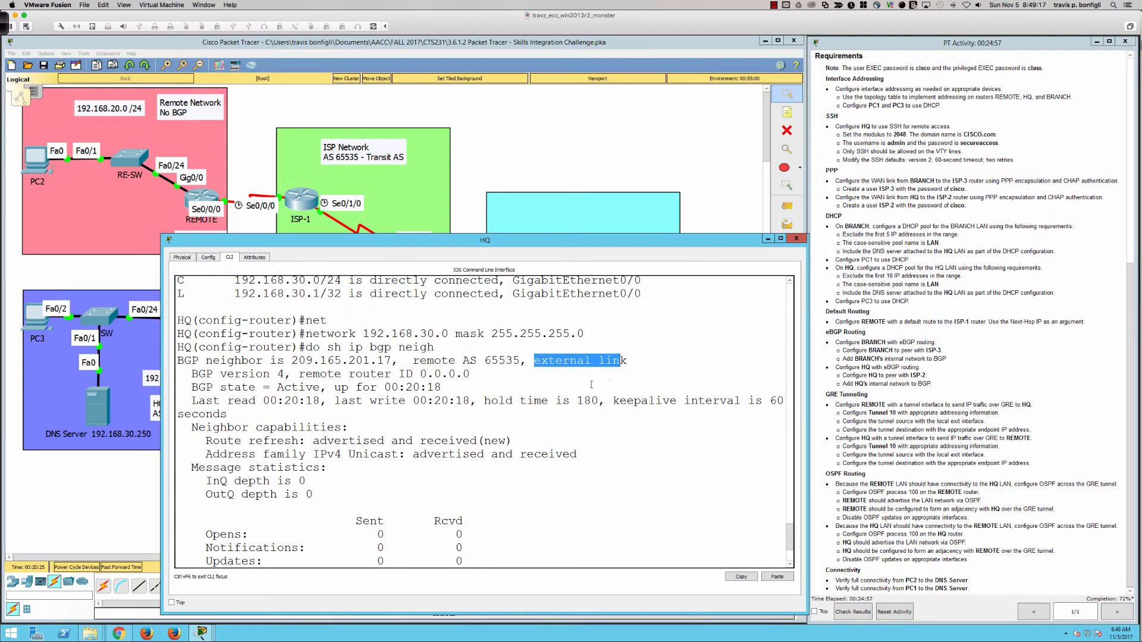
{"action": "left_click_drag", "start_coordinate": [371, 388], "coordinate": [441, 388]}
{"action": "scroll", "coordinate": [608, 506], "scroll_direction": "down", "scroll_amount": 3}
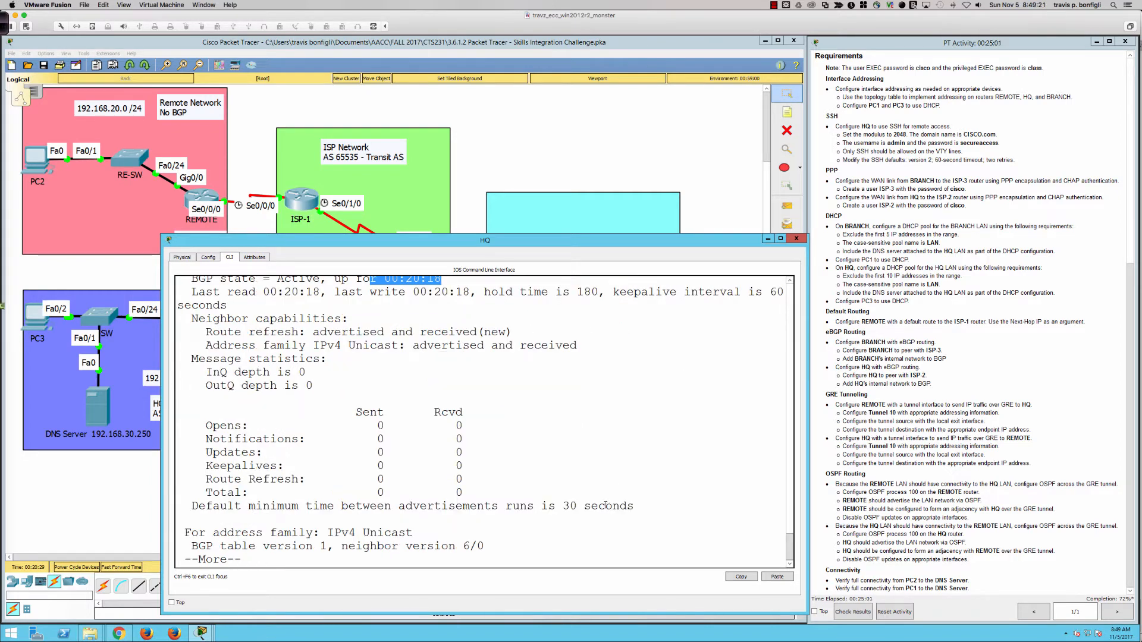
{"action": "left_click", "coordinate": [605, 506]}
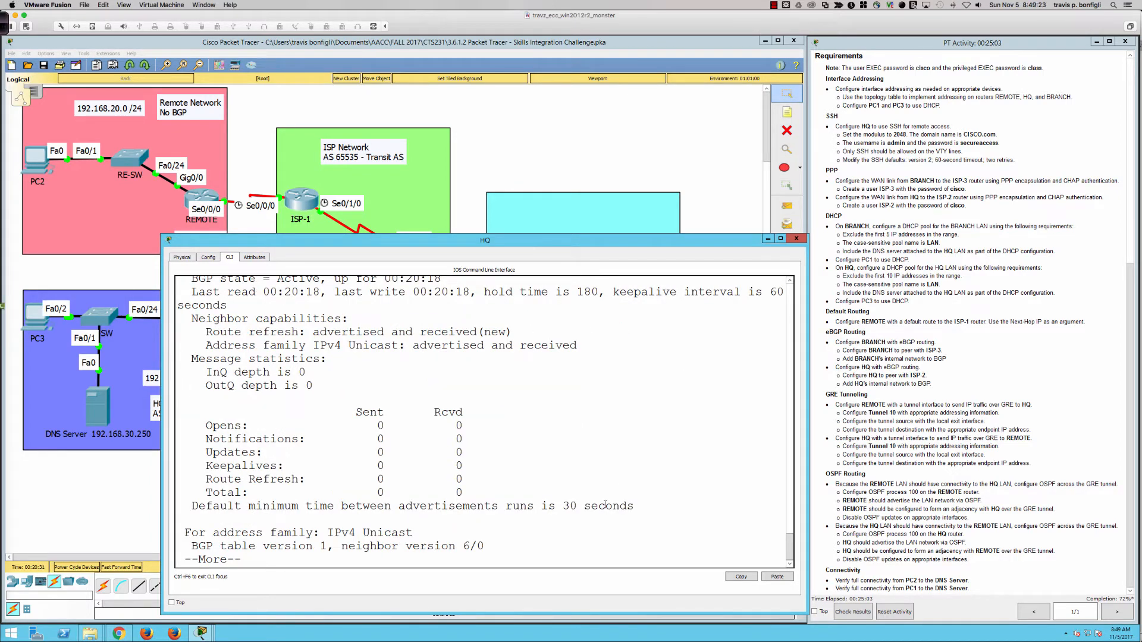
{"action": "key", "text": "q"}
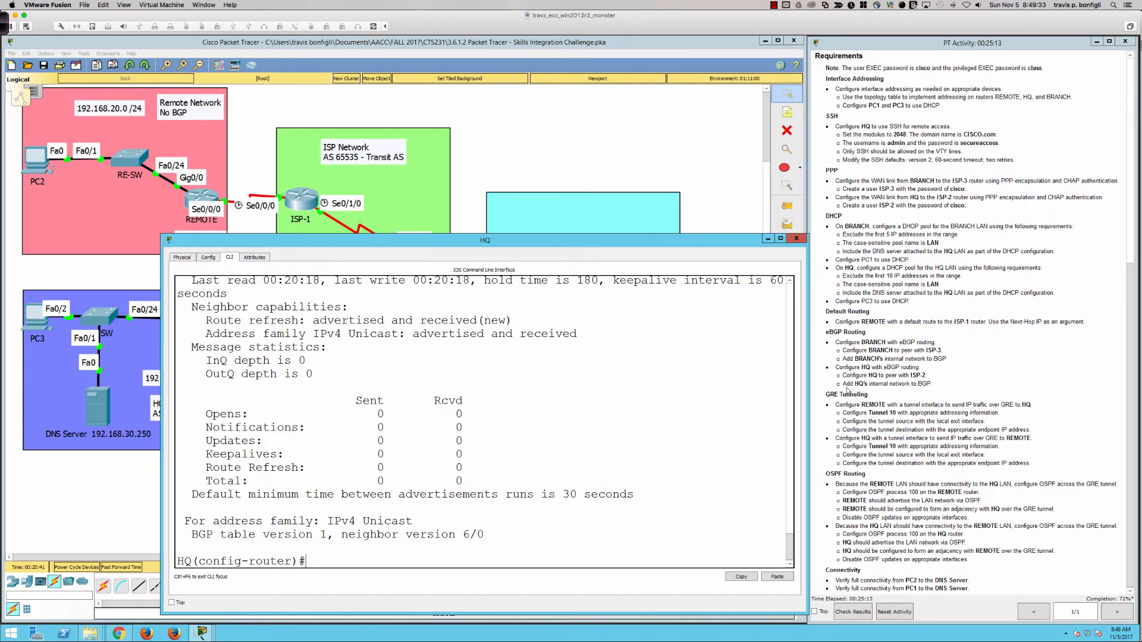
{"action": "type", "text": "do sh ip route bgp"}
{"action": "key", "text": "Return"}
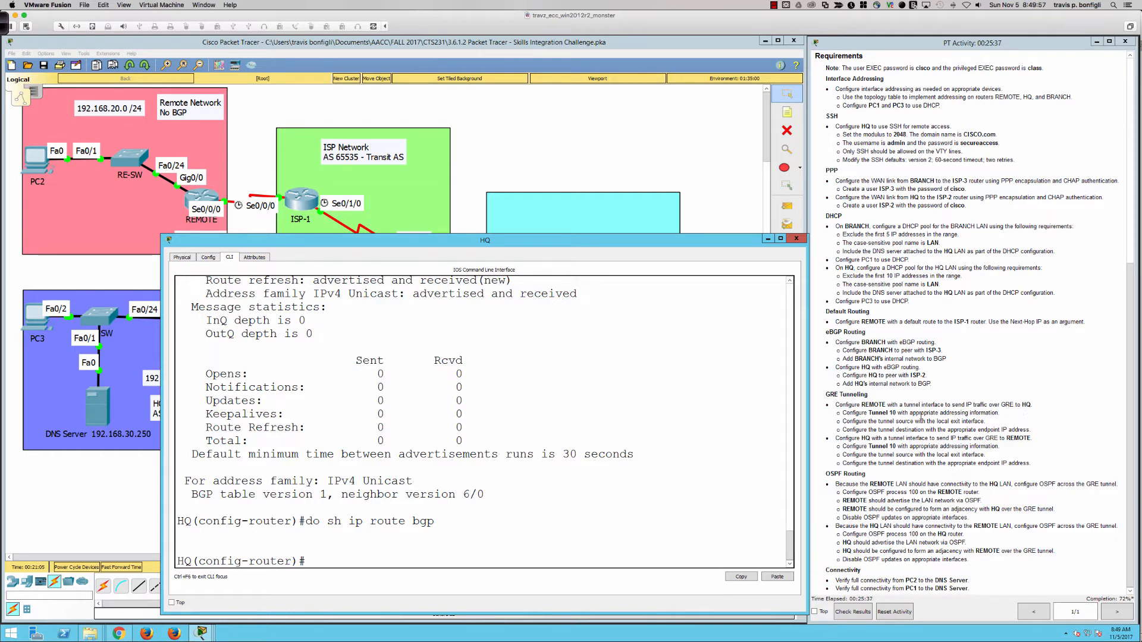
On REMOTE's command line, create interface Tunnel10 with 'int tu10'
{"action": "left_click", "coordinate": [203, 196]}
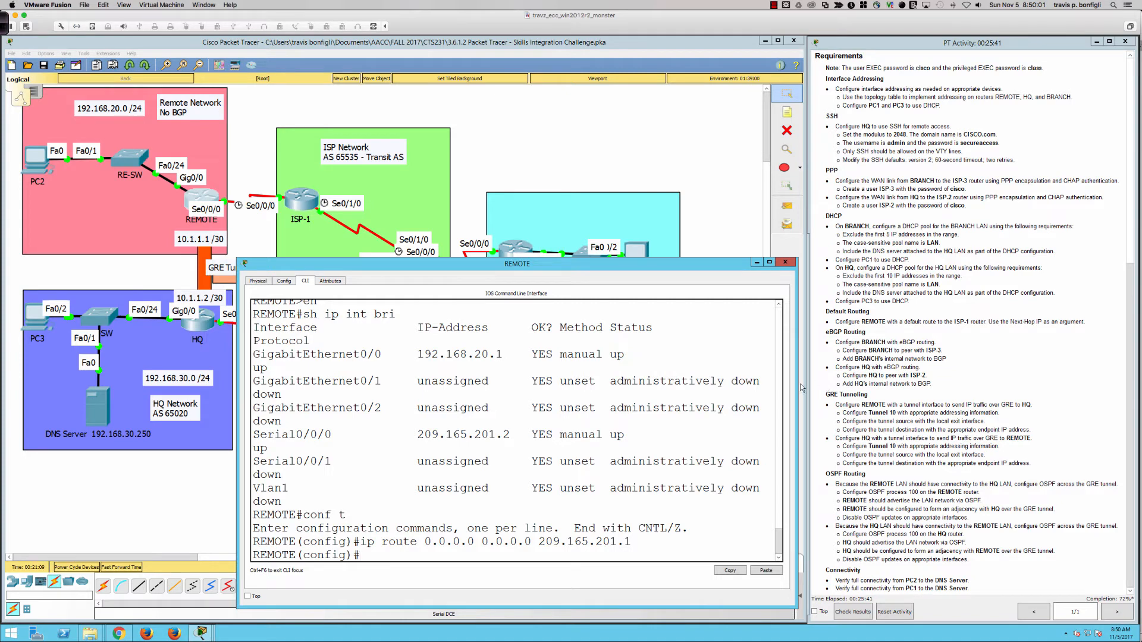
{"action": "left_click_drag", "start_coordinate": [797, 384], "coordinate": [817, 384]}
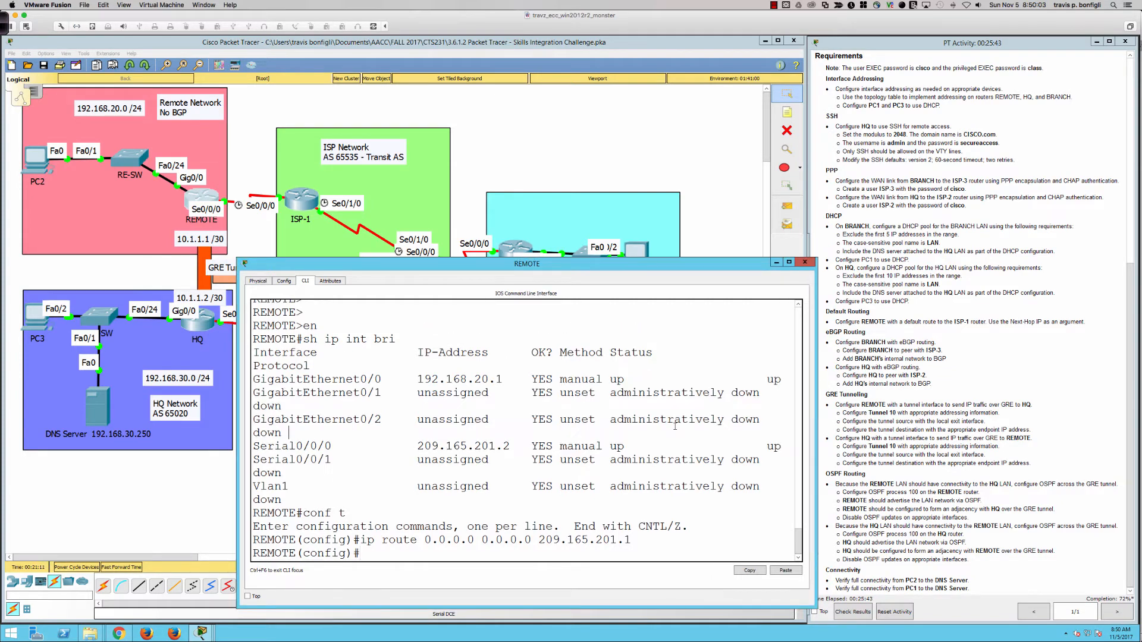
{"action": "key", "text": "Return"}
{"action": "key", "text": "Return"}
{"action": "key", "text": "Return"}
{"action": "key", "text": "Return"}
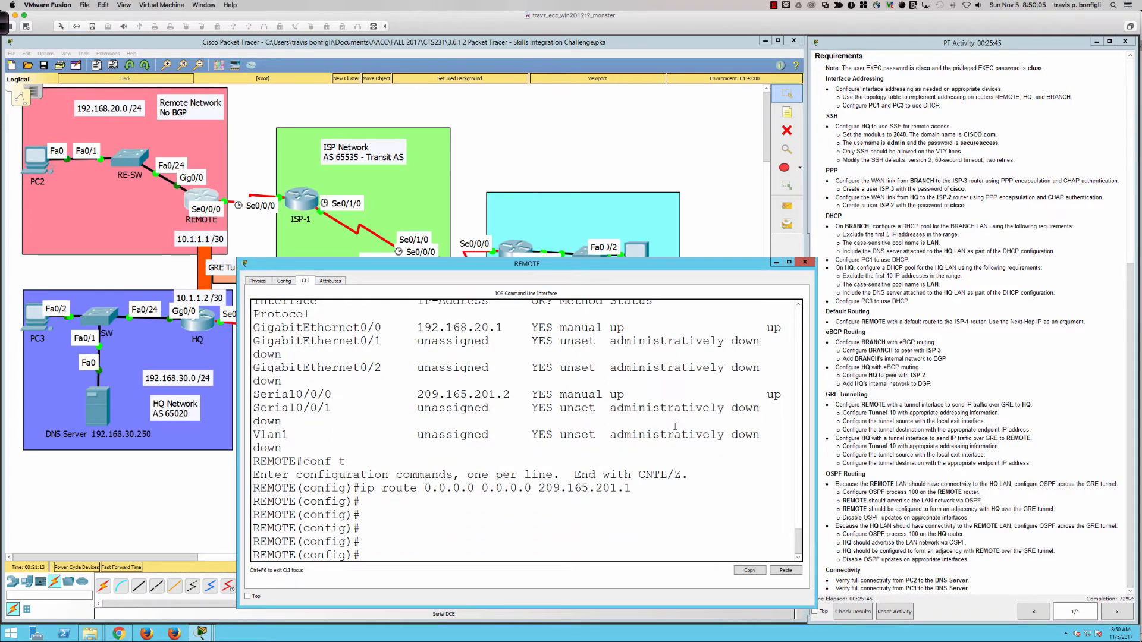
{"action": "type", "text": "int tu10"}
{"action": "key", "text": "Return"}
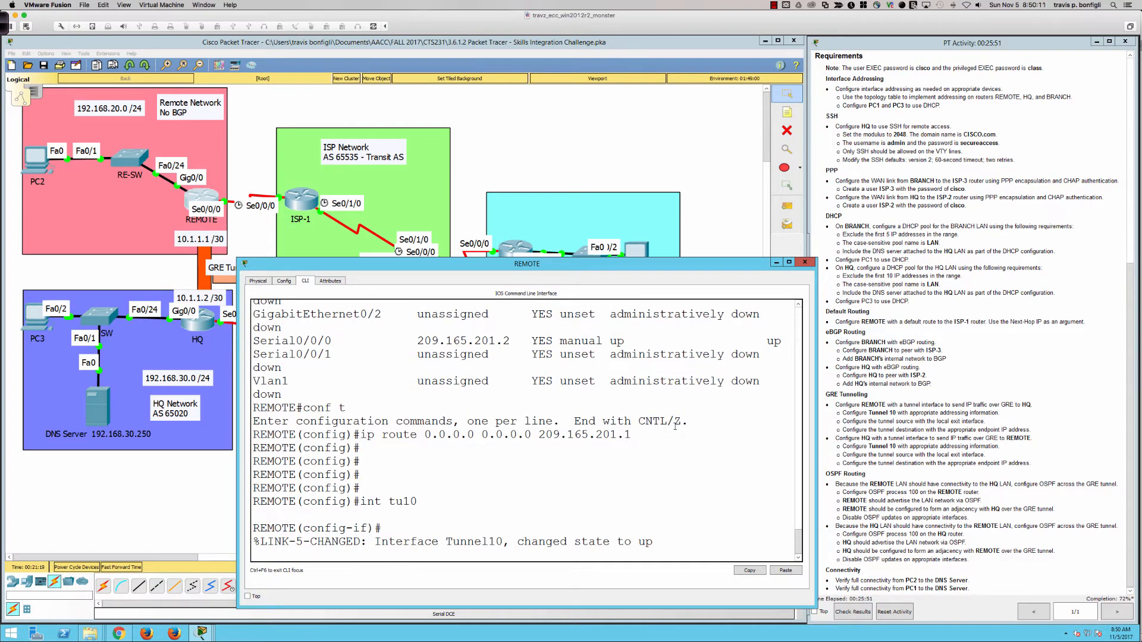
{"action": "key", "text": "Return"}
{"action": "key", "text": "Return"}
{"action": "key", "text": "Return"}
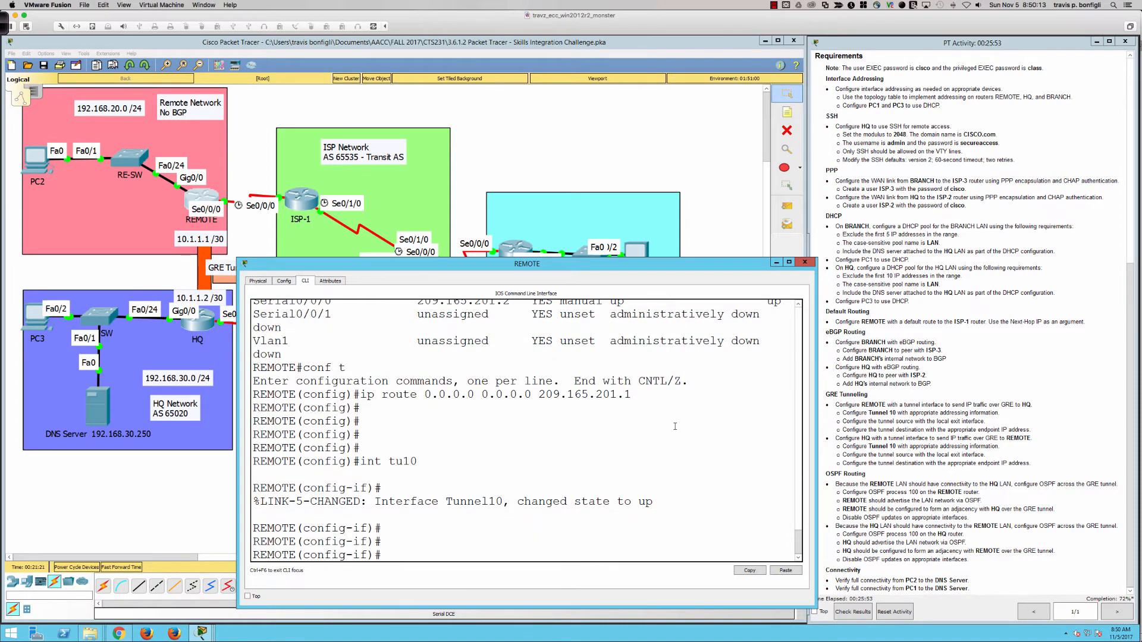
{"action": "type", "text": "?"}
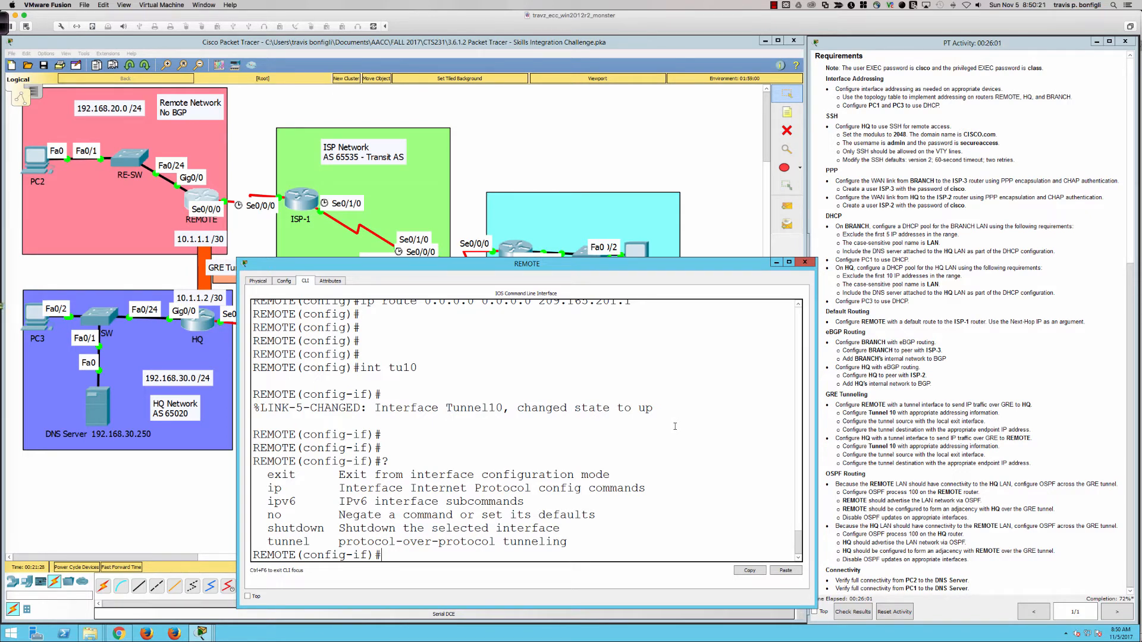
Assign IP address 10.1.1.1 255.255.255.252 to Tunnel10
{"action": "type", "text": "ip add 10.1.1.1"}
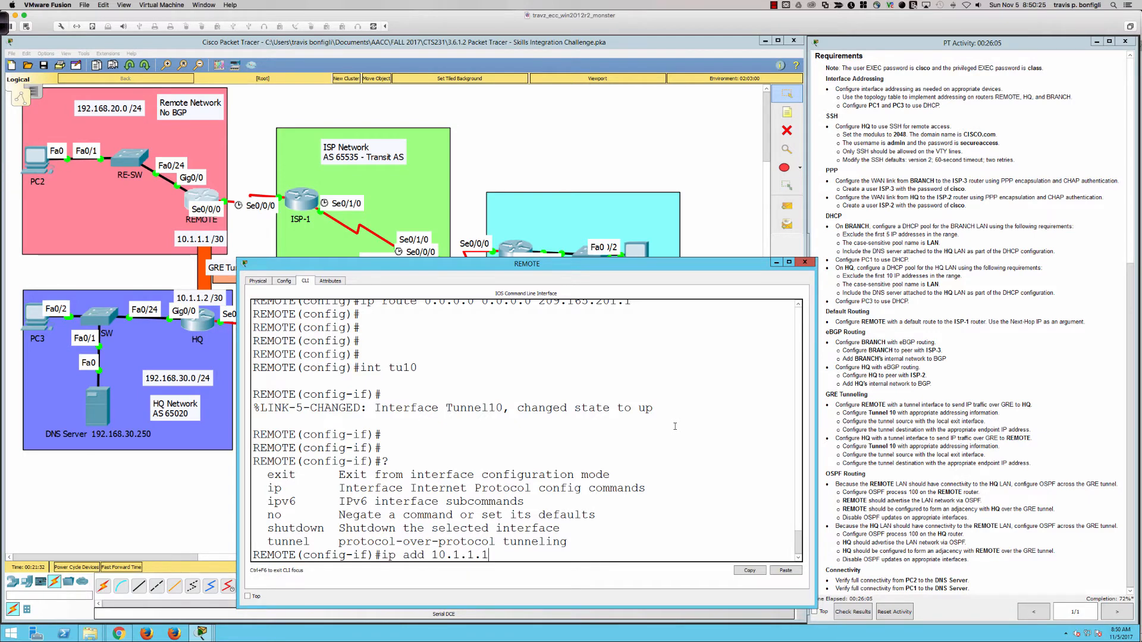
{"action": "type", "text": " 255.255.255.252"}
{"action": "key", "text": "Return"}
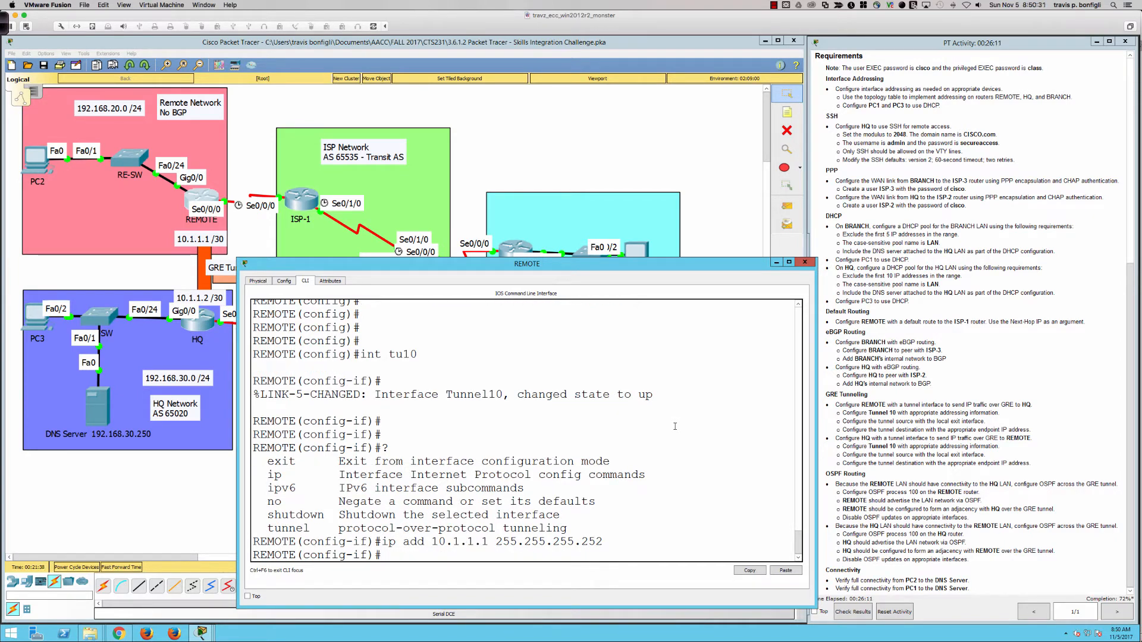
{"action": "key", "text": "Return"}
{"action": "key", "text": "Return"}
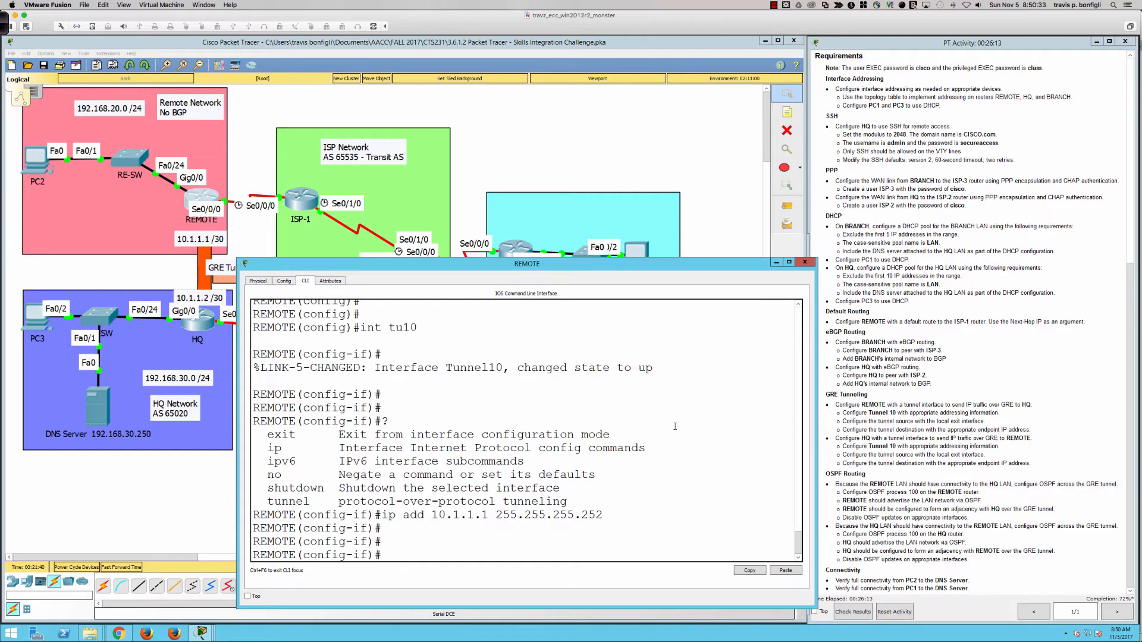
{"action": "type", "text": "tunnel ?"}
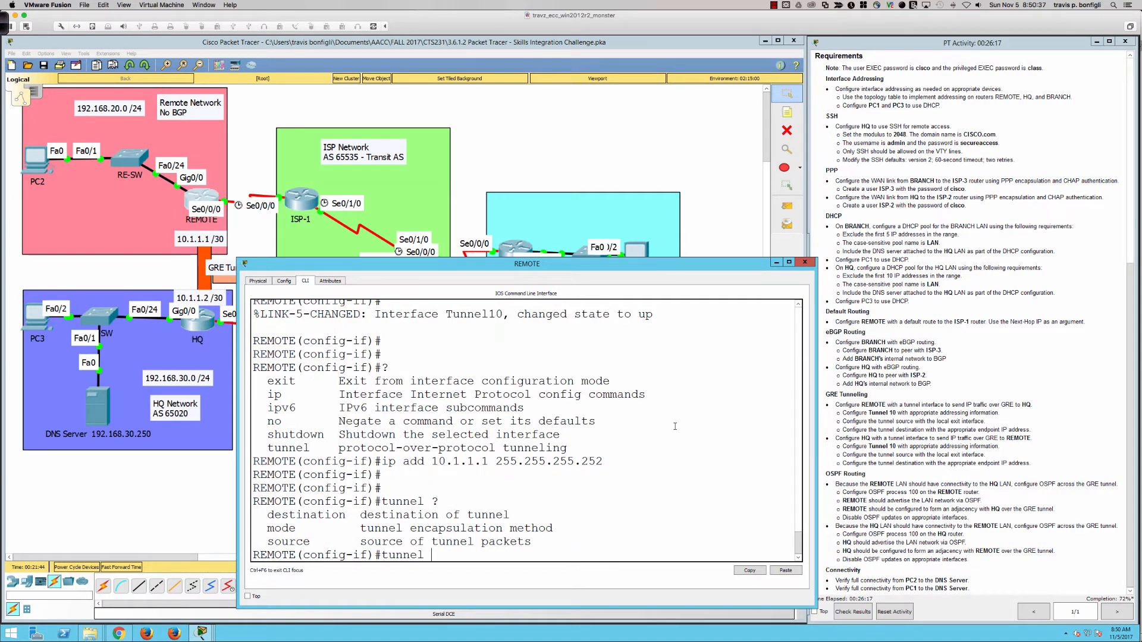
{"action": "type", "text": "mode"}
{"action": "type", "text": " gr"}
{"action": "type", "text": "e"}
Set Tunnel10's tunnel mode to gre ip
{"action": "key", "text": "BackSpace"}
{"action": "key", "text": "BackSpace"}
{"action": "key", "text": "BackSpace"}
{"action": "type", "text": "?i"}
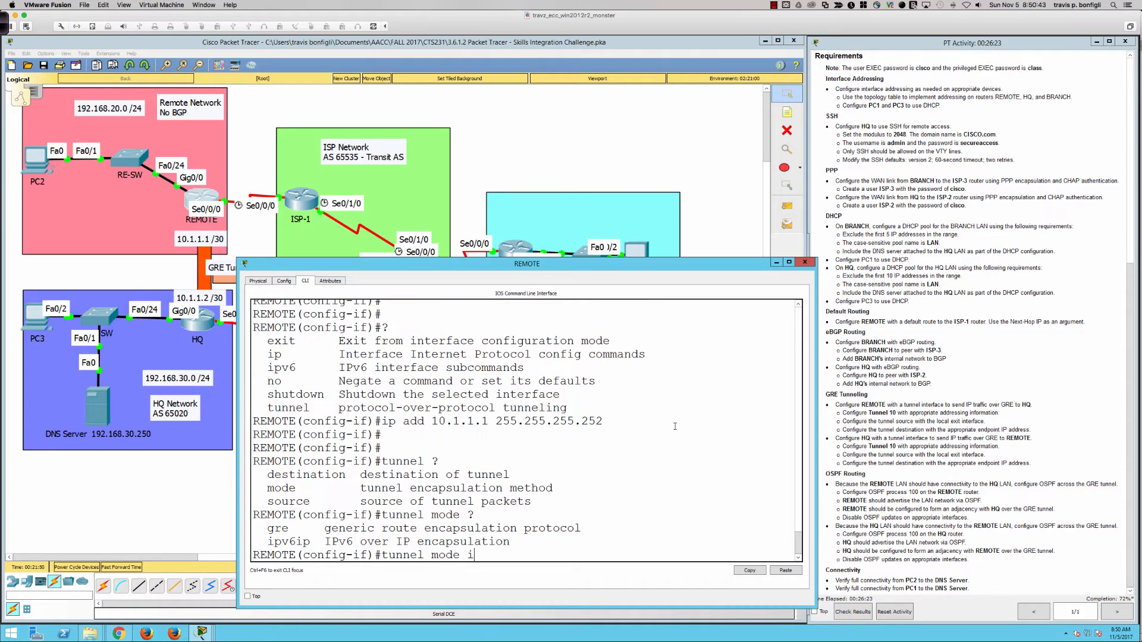
{"action": "key", "text": "BackSpace"}
{"action": "type", "text": "gre ?"}
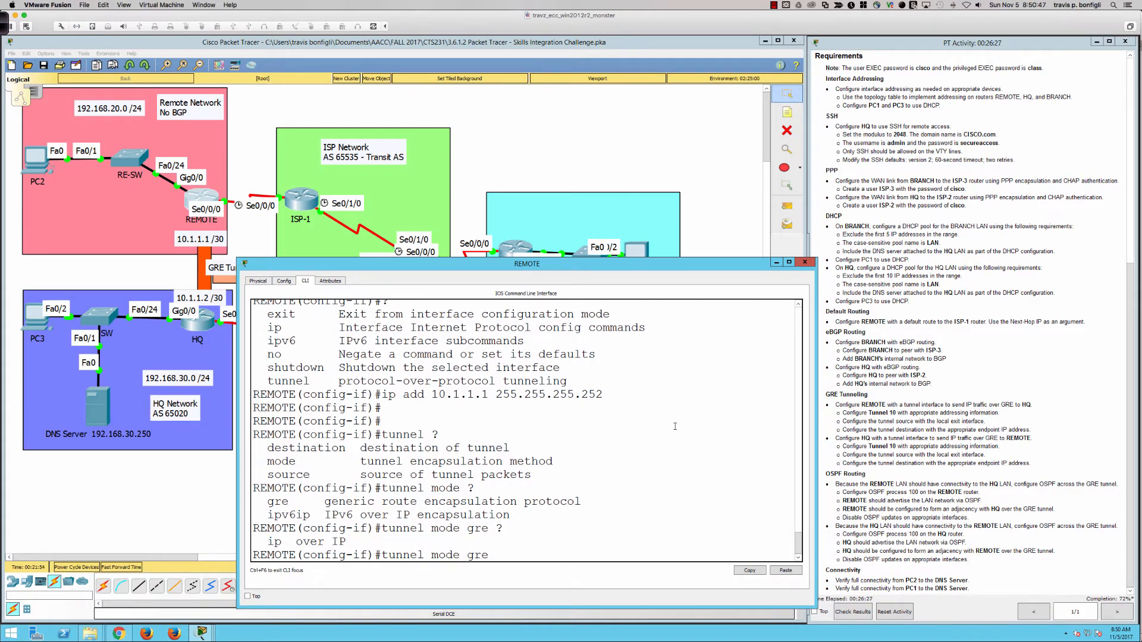
{"action": "type", "text": "ip"}
{"action": "key", "text": "Return"}
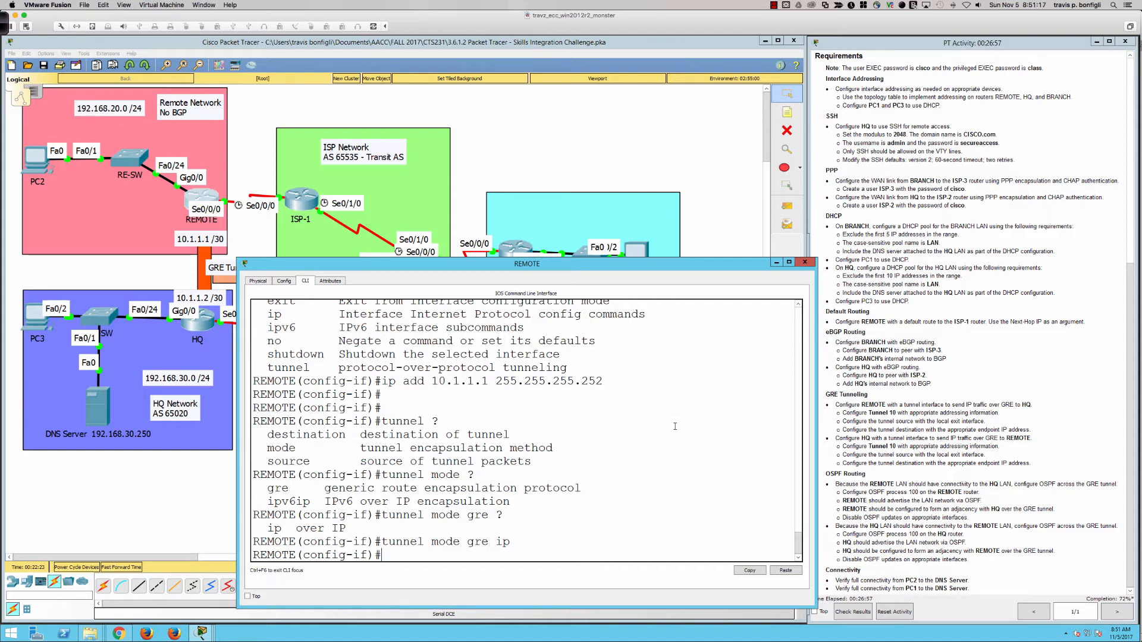
Set Tunnel10's tunnel source to Serial0/0/0
{"action": "type", "text": "tunnel sour"}
{"action": "key", "text": "Tab"}
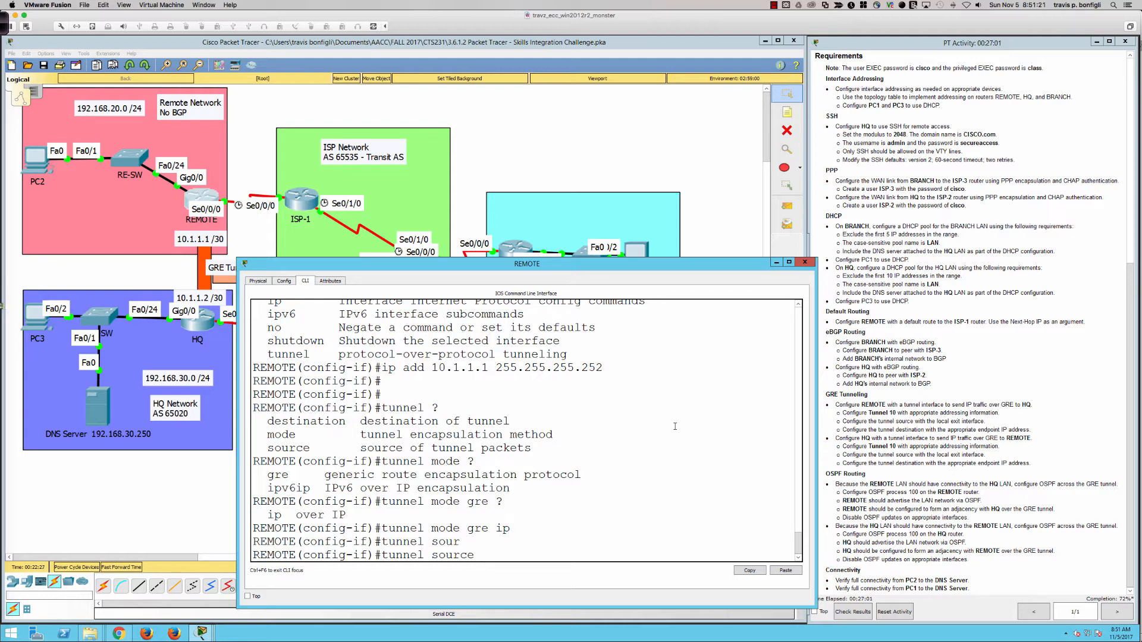
{"action": "type", "text": "s0/0/0"}
{"action": "key", "text": "Return"}
{"action": "type", "text": "tunnel des"}
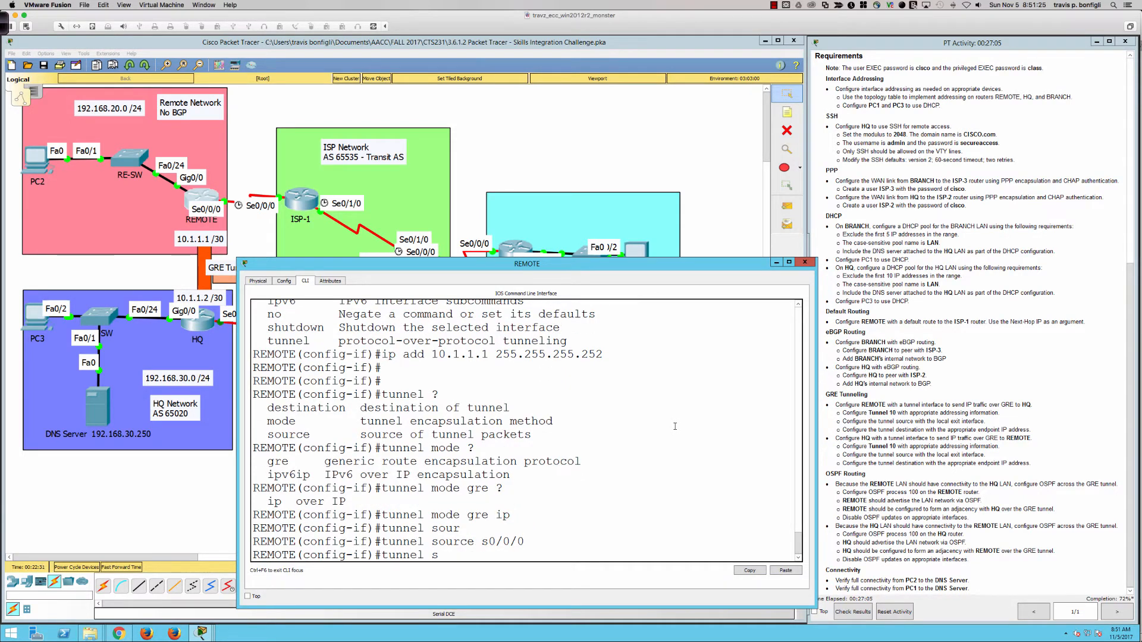
{"action": "key", "text": "Tab"}
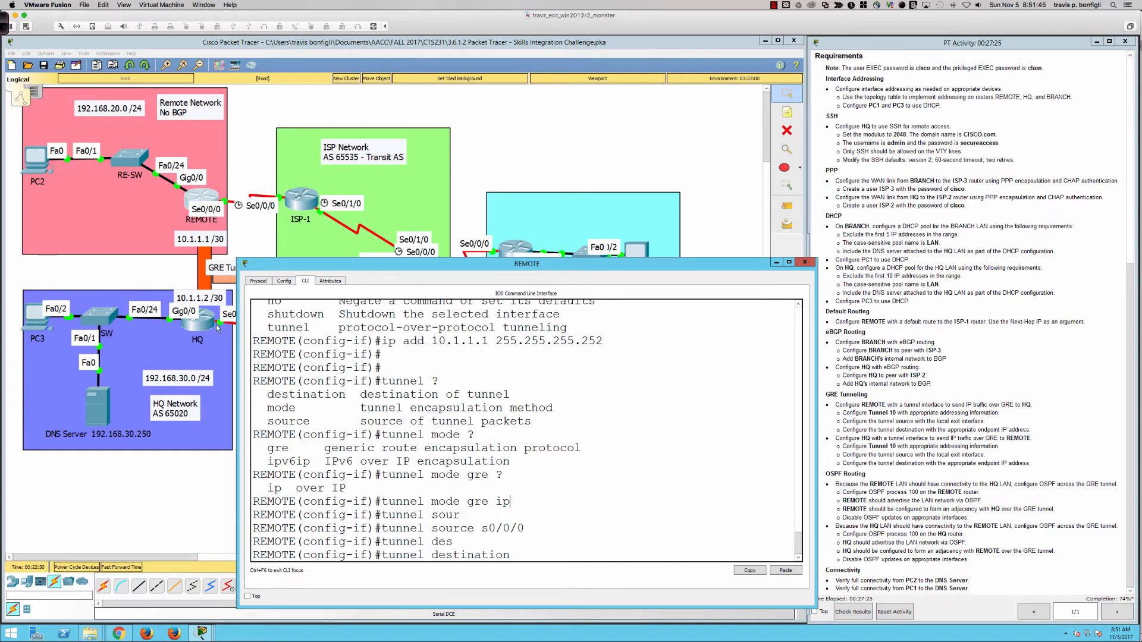
List HQ's interfaces and addresses with 'do sh ip int bri'
{"action": "left_click", "coordinate": [199, 327]}
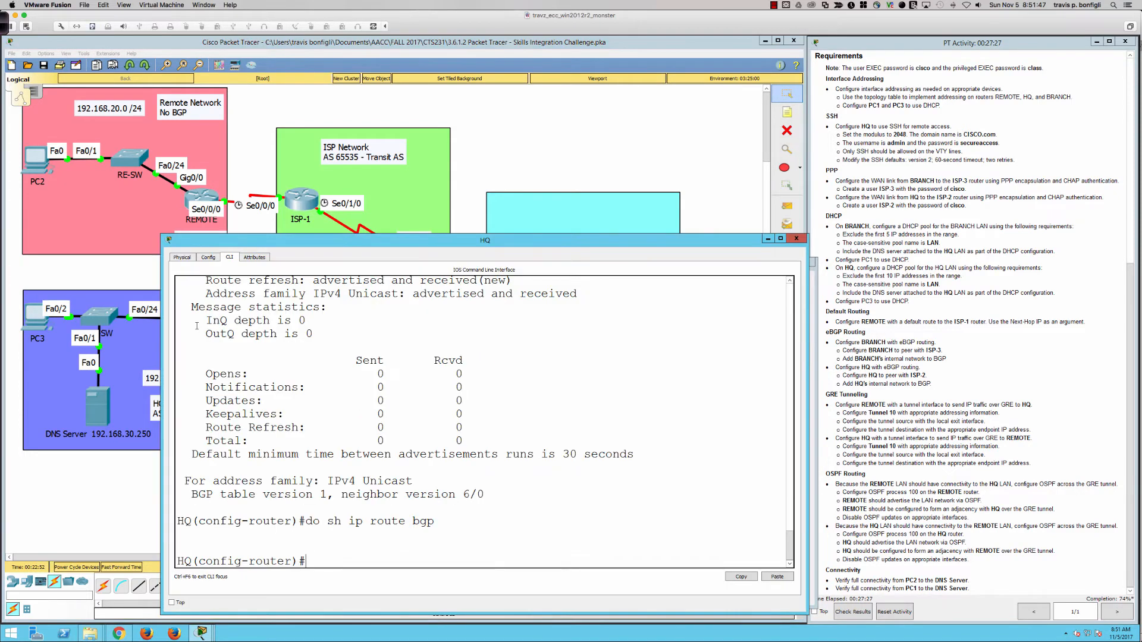
{"action": "key", "text": "Return"}
{"action": "key", "text": "Return"}
{"action": "key", "text": "Return"}
{"action": "type", "text": "do"}
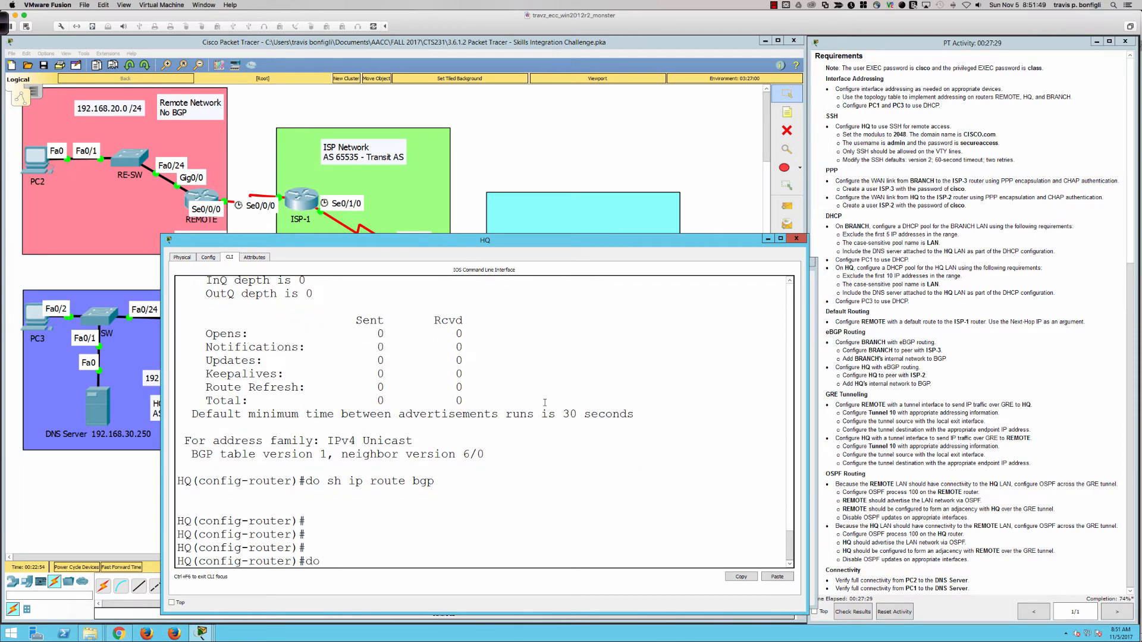
{"action": "type", "text": " sh ip int bri"}
{"action": "key", "text": "Return"}
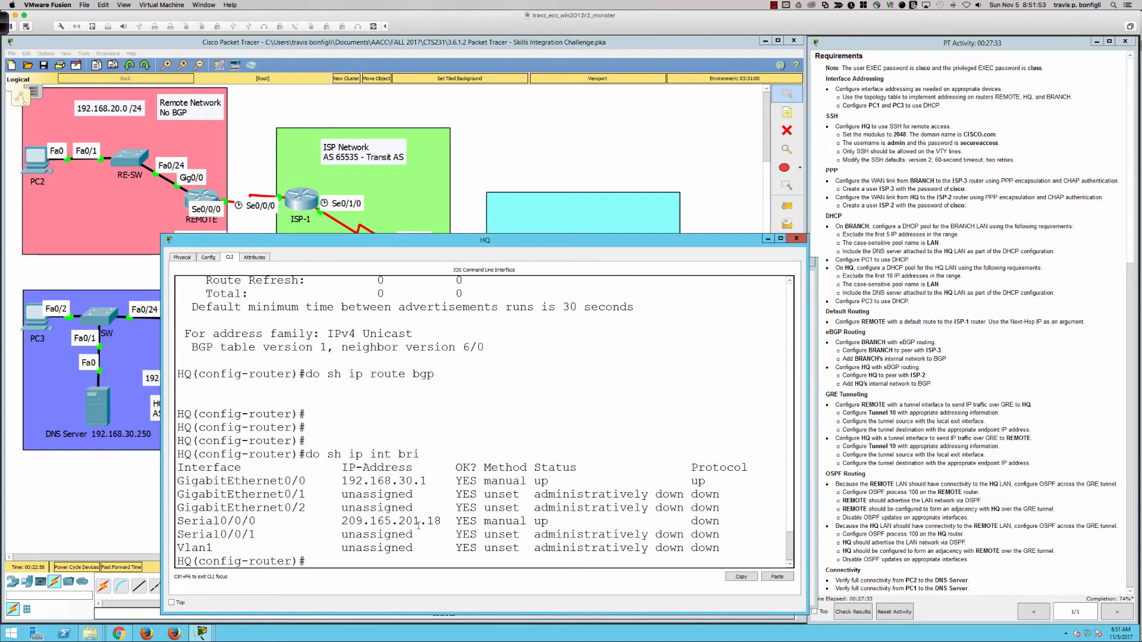
Set REMOTE's tunnel destination to 209.165.201.18, then return to HQ's console
{"action": "left_click", "coordinate": [199, 202]}
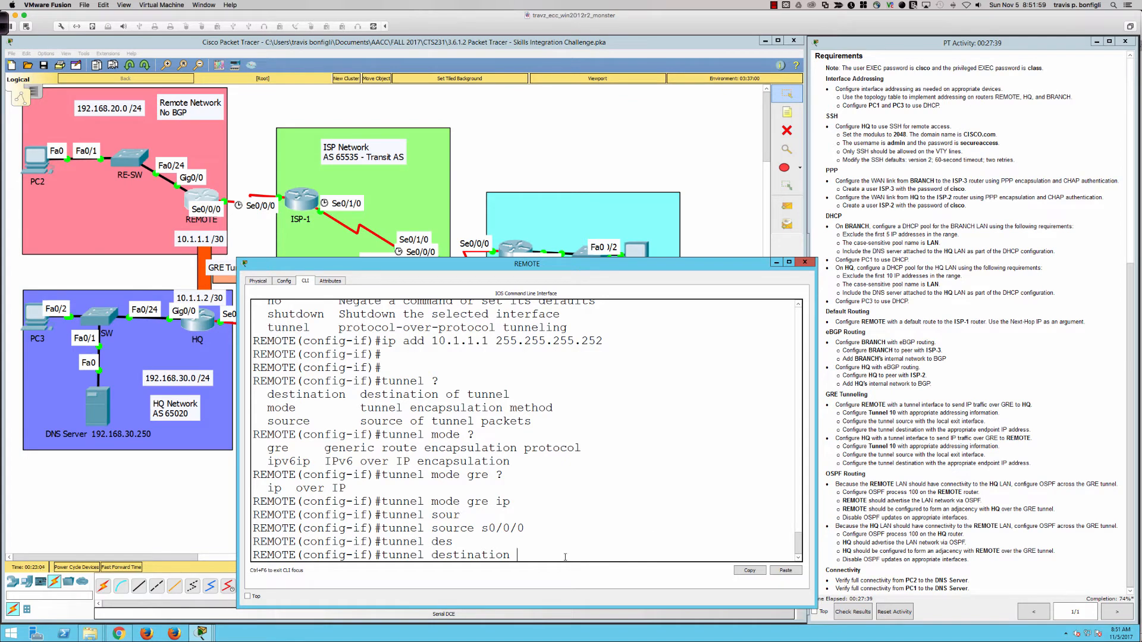
{"action": "type", "text": "209.165.201.18"}
{"action": "key", "text": "Return"}
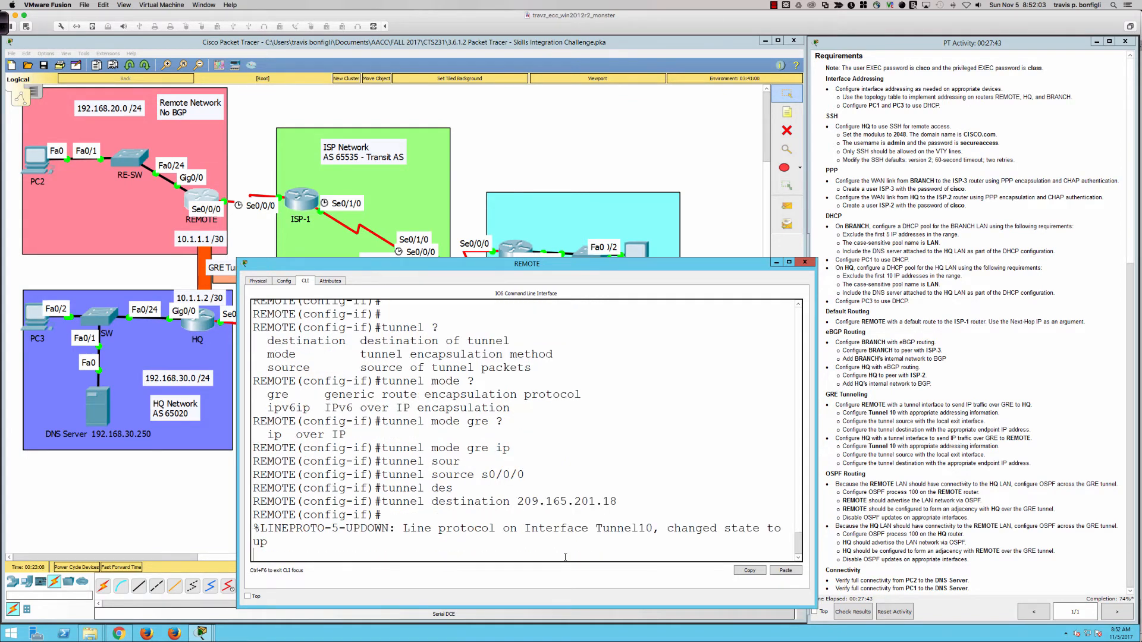
{"action": "key", "text": "Return"}
{"action": "key", "text": "Return"}
{"action": "key", "text": "Return"}
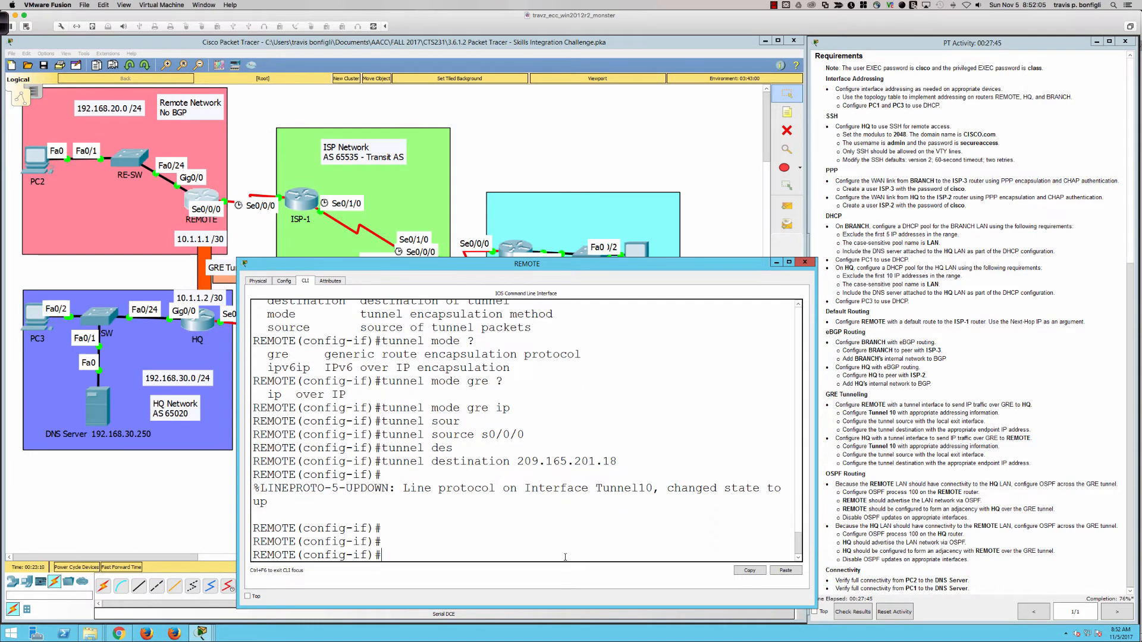
{"action": "key", "text": "Return"}
{"action": "key", "text": "Return"}
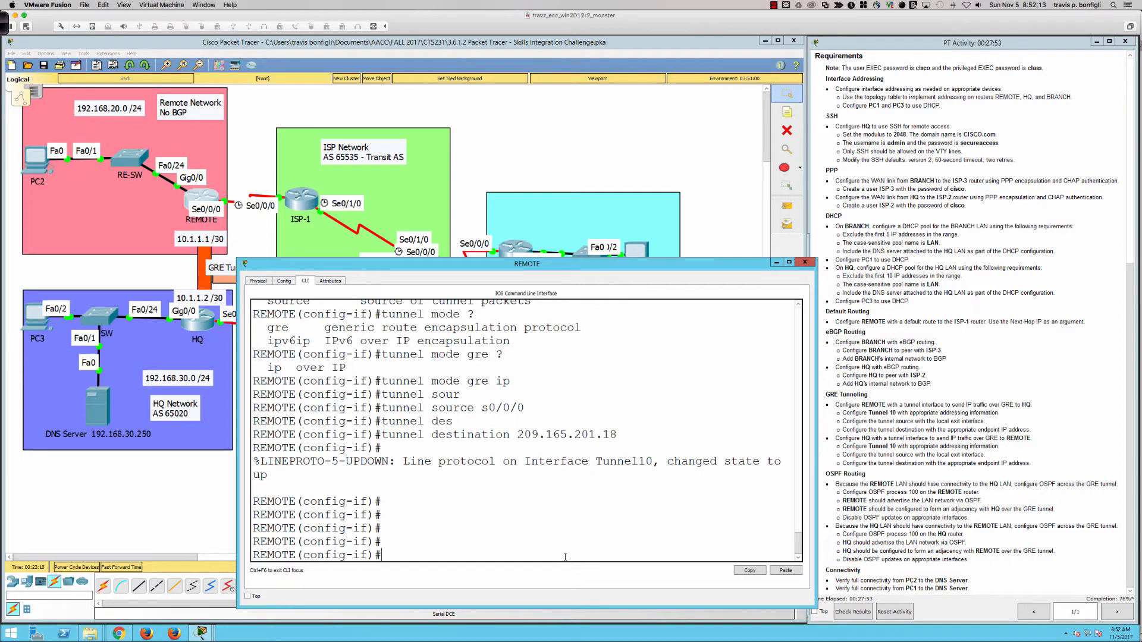
{"action": "left_click", "coordinate": [198, 325]}
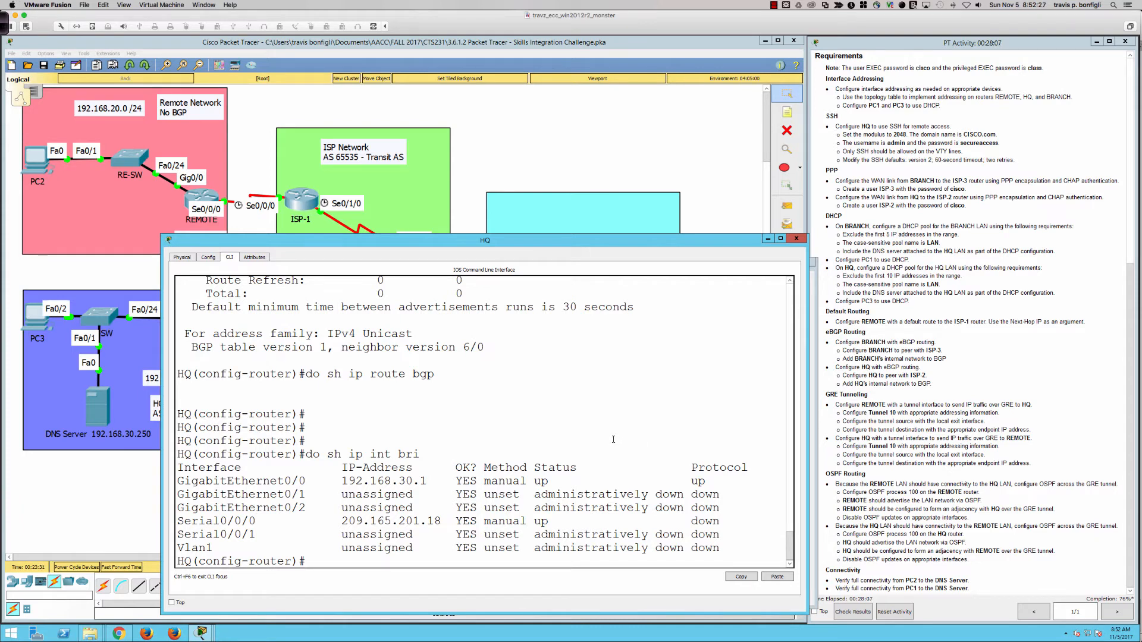
Create interface Tunnel10 on HQ and set its mode to GRE over IP
{"action": "key", "text": "Return"}
{"action": "key", "text": "Return"}
{"action": "key", "text": "Return"}
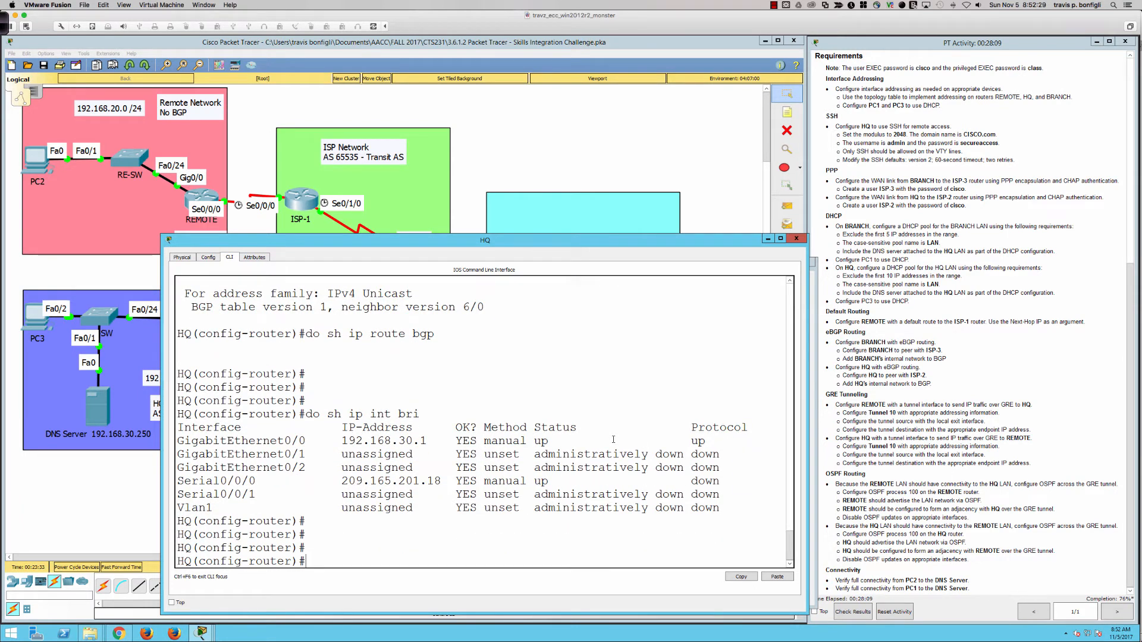
{"action": "type", "text": "int tu 10"}
{"action": "key", "text": "Return"}
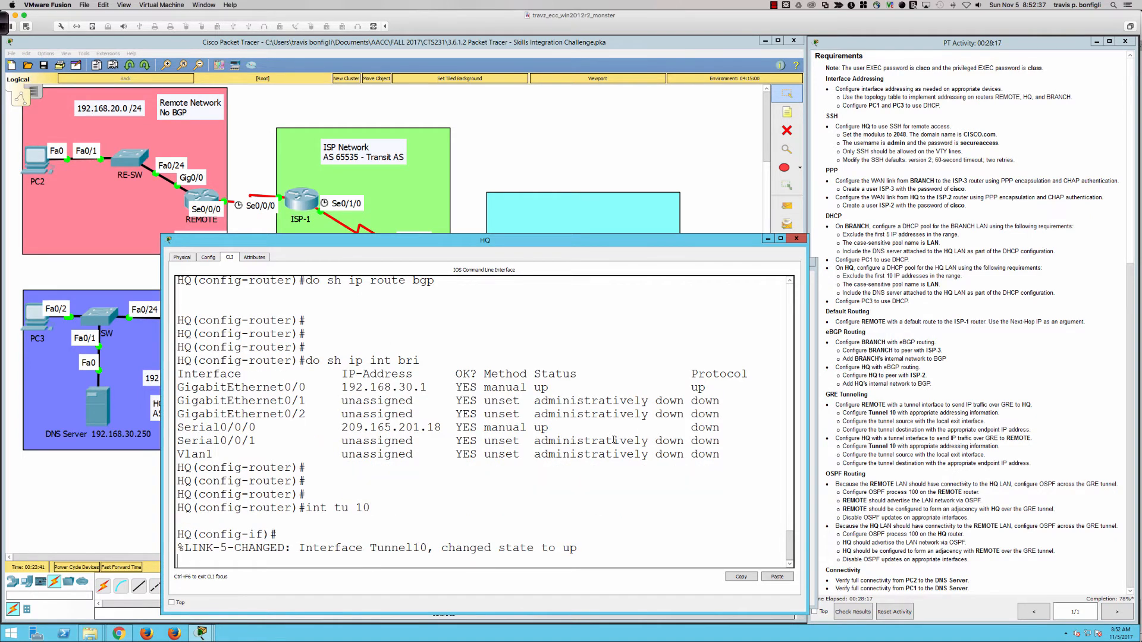
{"action": "key", "text": "Return"}
{"action": "key", "text": "Return"}
{"action": "key", "text": "Return"}
{"action": "type", "text": "tunnel mode gre ip"}
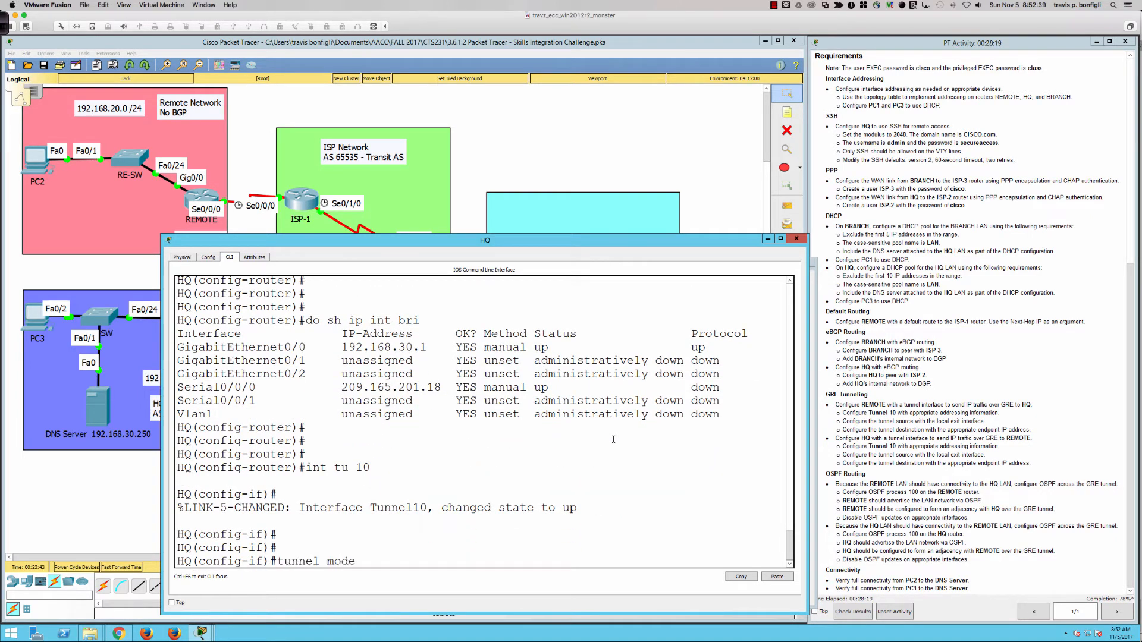
{"action": "key", "text": "Return"}
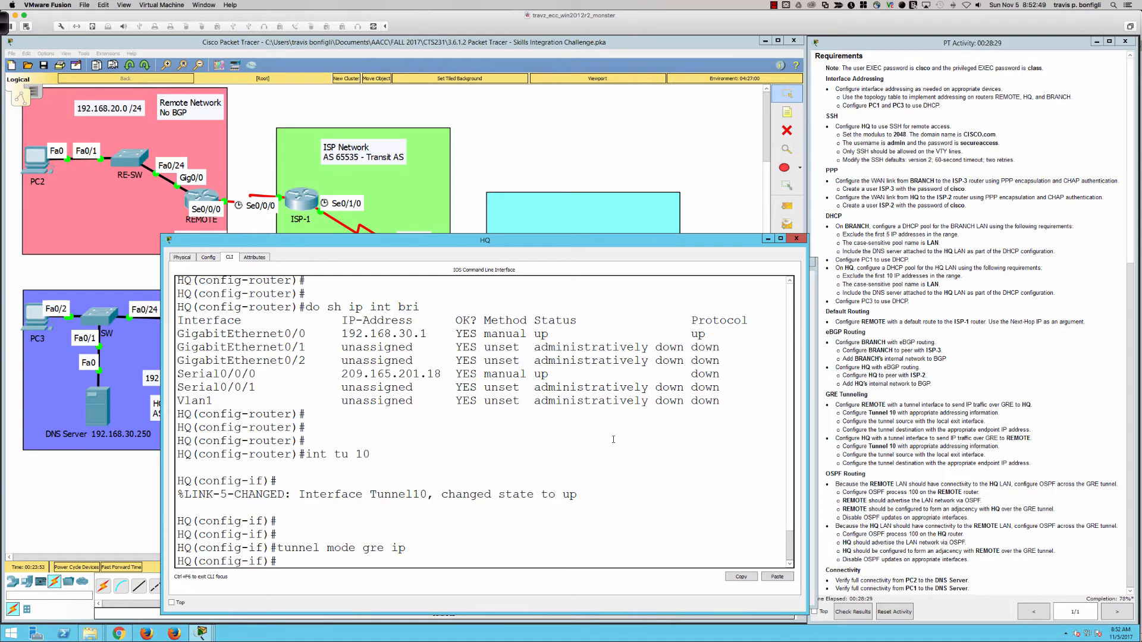
Address Tunnel10 as 10.1.1.2 255.255.255.252 and source it from Serial0/0/0
{"action": "type", "text": "ip add 10.1.1.2"}
{"action": "mouse_move", "coordinate": [590, 240]}
{"action": "left_mouse_down"}
{"action": "mouse_move", "coordinate": [649, 245]}
{"action": "mouse_move", "coordinate": [599, 241]}
{"action": "left_mouse_up"}
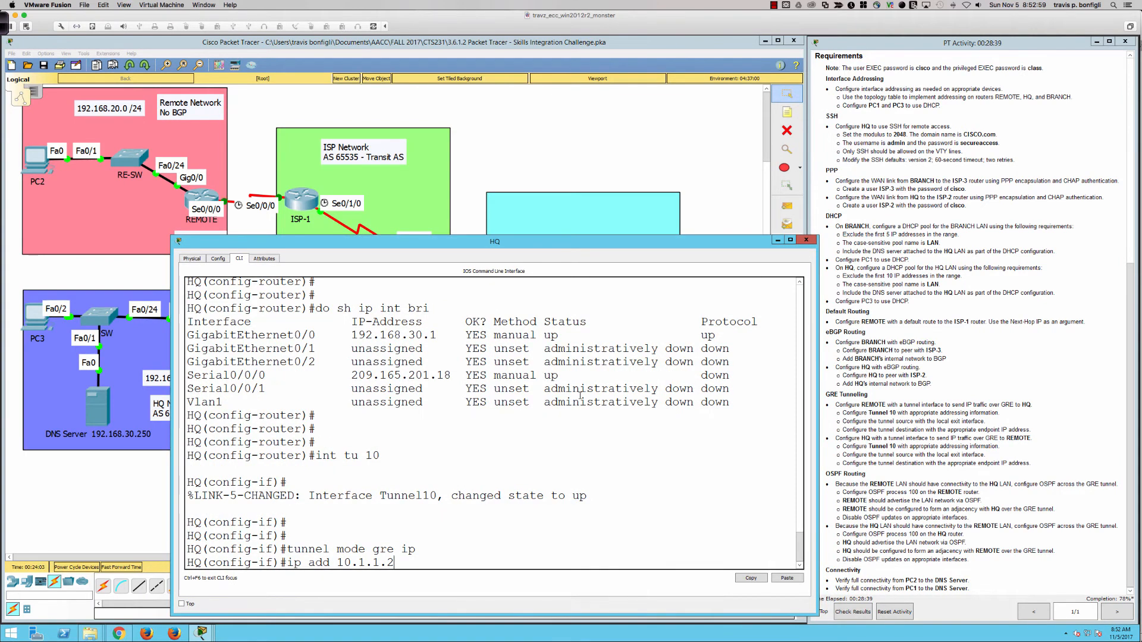
{"action": "type", "text": "255.255.255.252"}
{"action": "key", "text": "Return"}
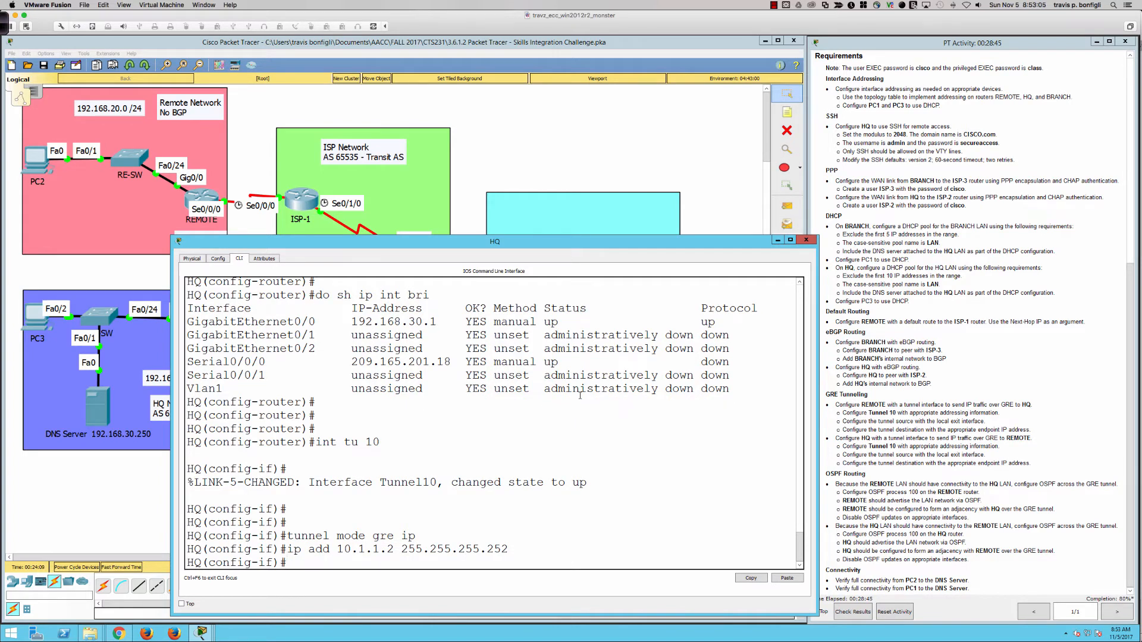
{"action": "type", "text": "tunnel"}
{"action": "key", "text": "Tab"}
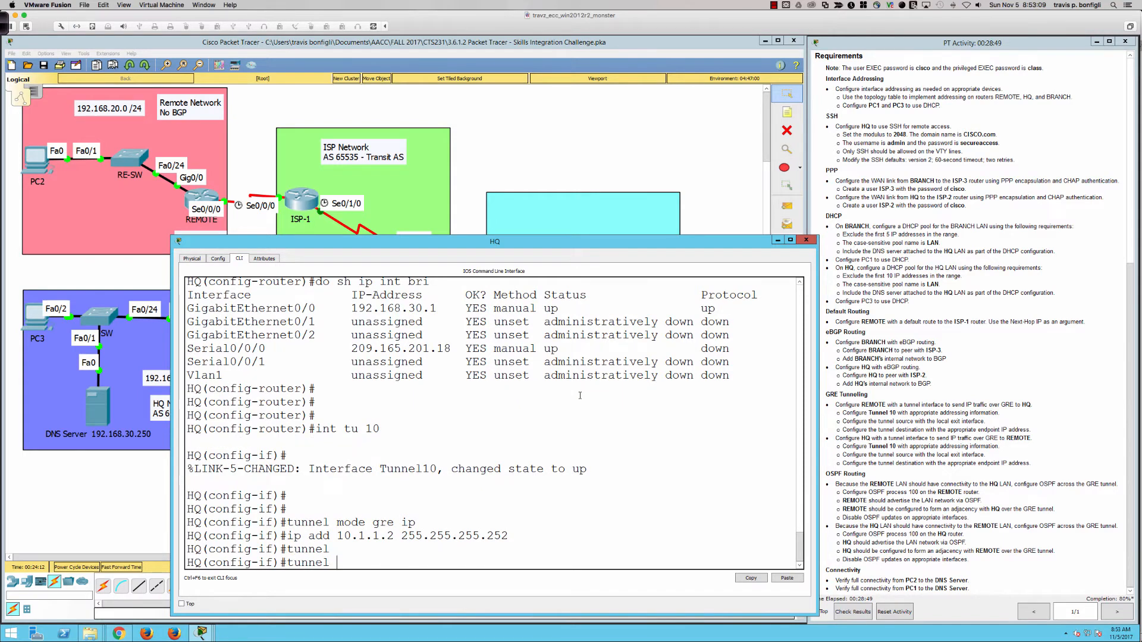
{"action": "type", "text": "sou"}
{"action": "key", "text": "Tab"}
{"action": "type", "text": "s0/0/0"}
{"action": "key", "text": "Return"}
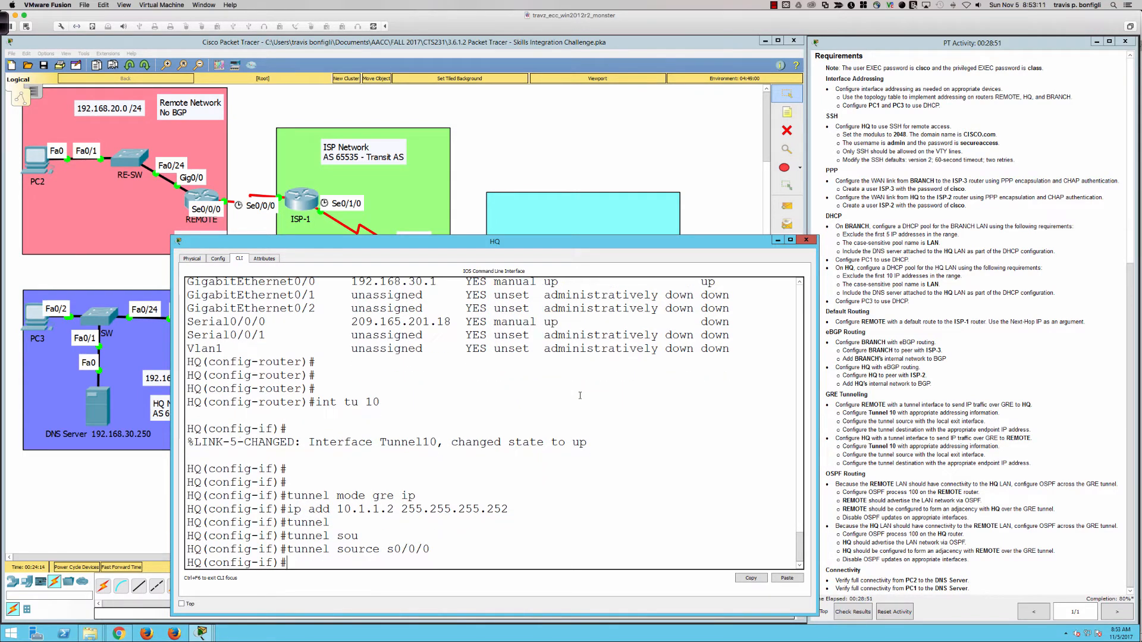
Look up REMOTE's serial address and set Tunnel10's destination to 209.165.201.2
{"action": "type", "text": "tunnel"}
{"action": "key", "text": "Tab"}
{"action": "type", "text": "des"}
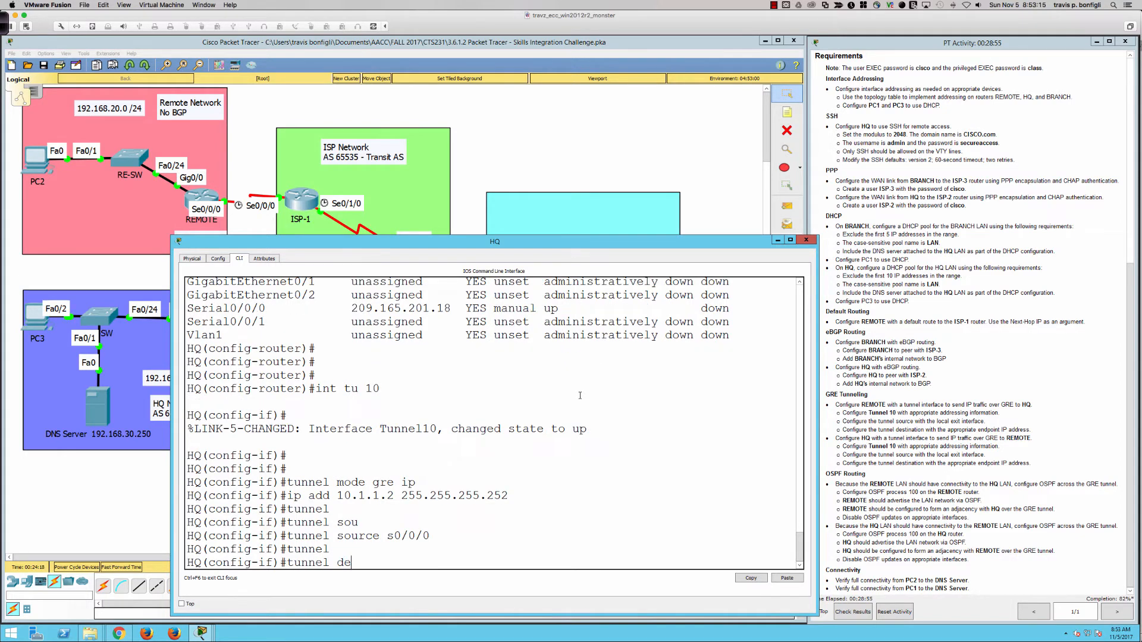
{"action": "key", "text": "Tab"}
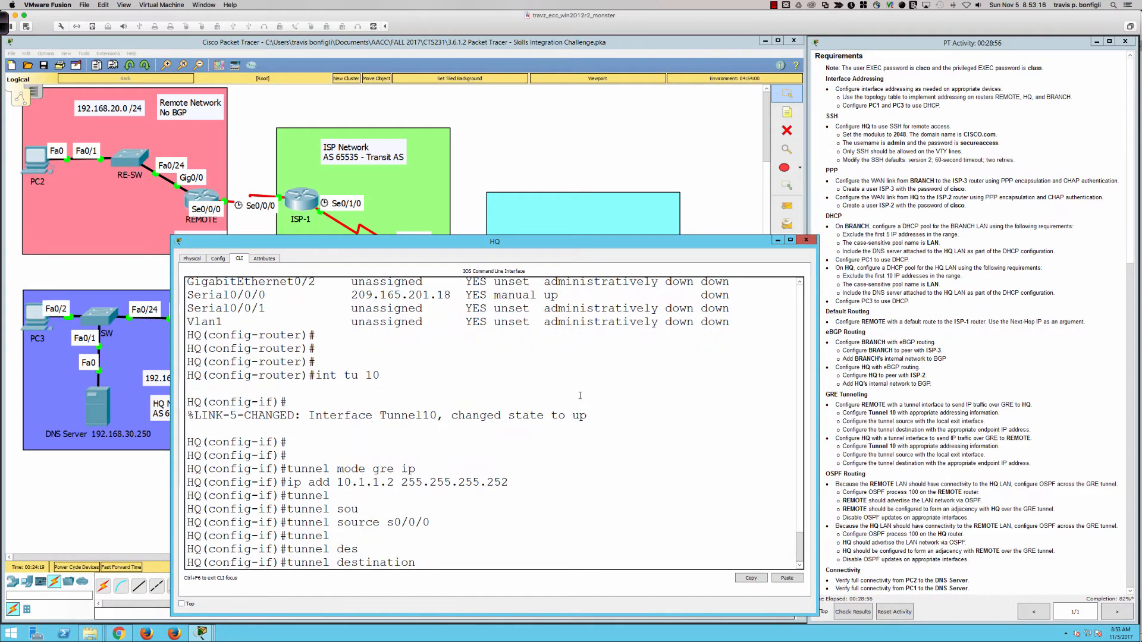
{"action": "left_click", "coordinate": [205, 199]}
{"action": "type", "text": "do ship"}
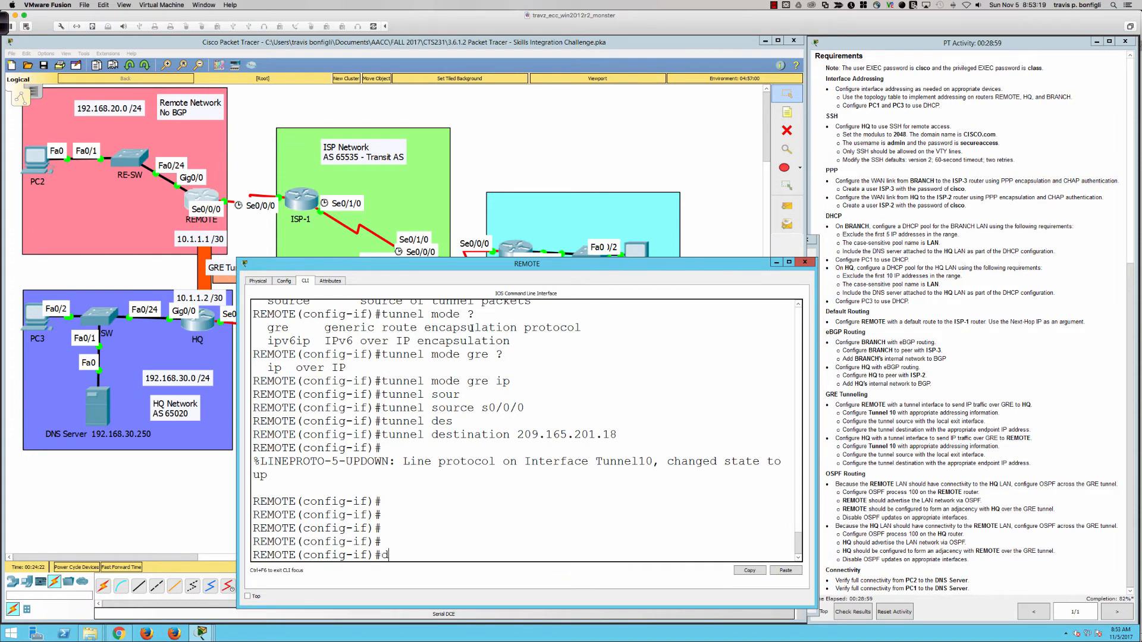
{"action": "key", "text": "BackSpace"}
{"action": "key", "text": "BackSpace"}
{"action": "type", "text": "ip int bri"}
{"action": "key", "text": "Return"}
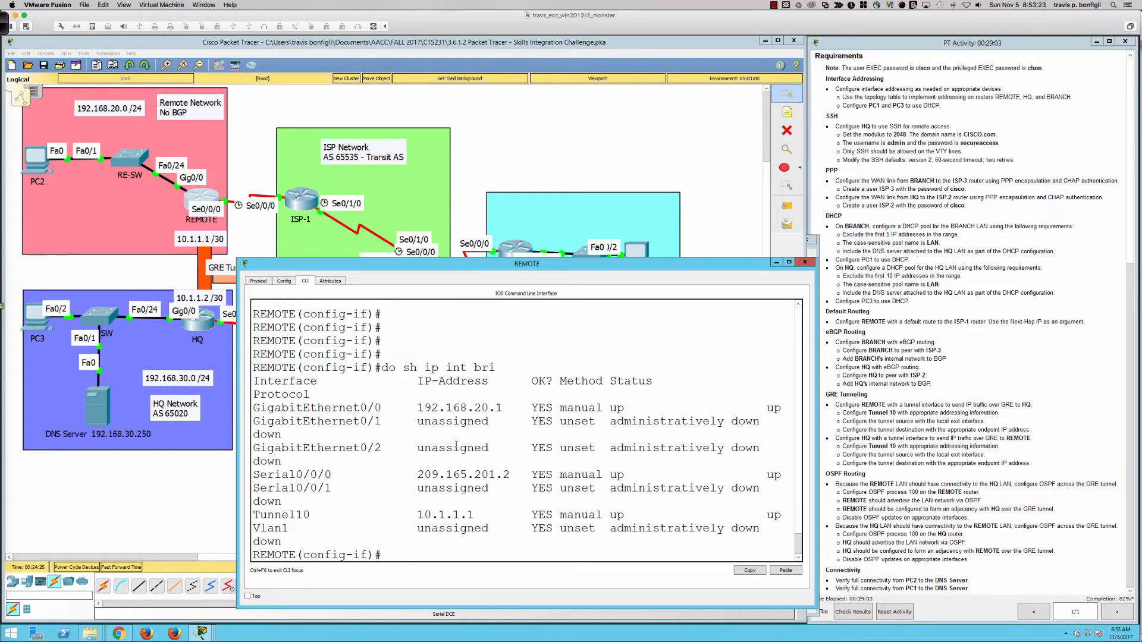
{"action": "left_click", "coordinate": [198, 323]}
{"action": "type", "text": "20"}
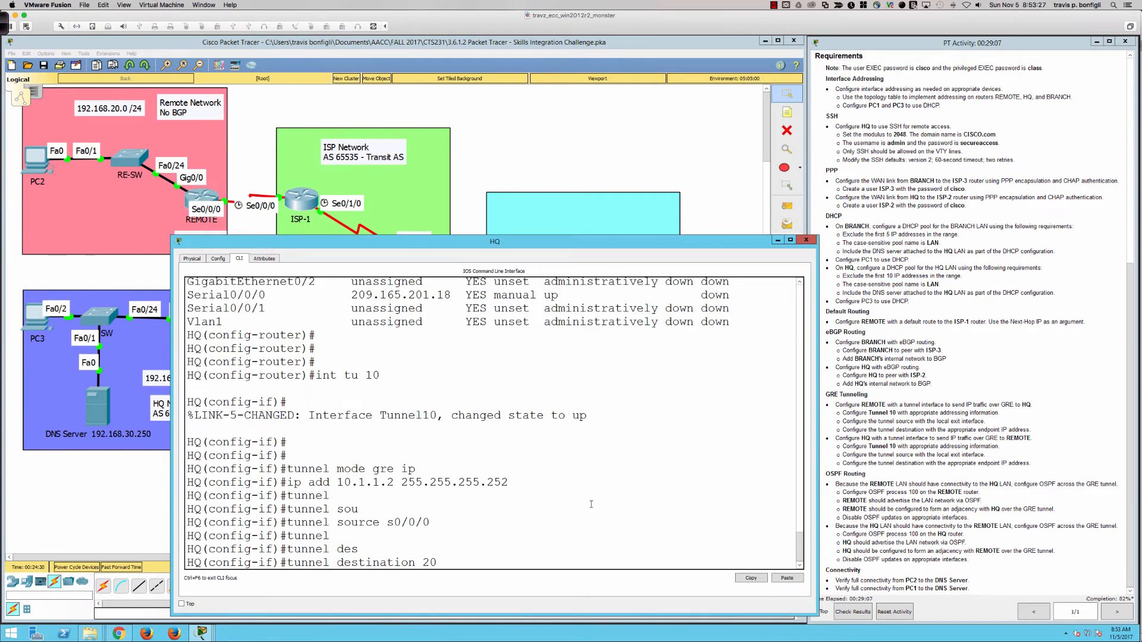
{"action": "type", "text": "9.165.201.2"}
{"action": "key", "text": "Return"}
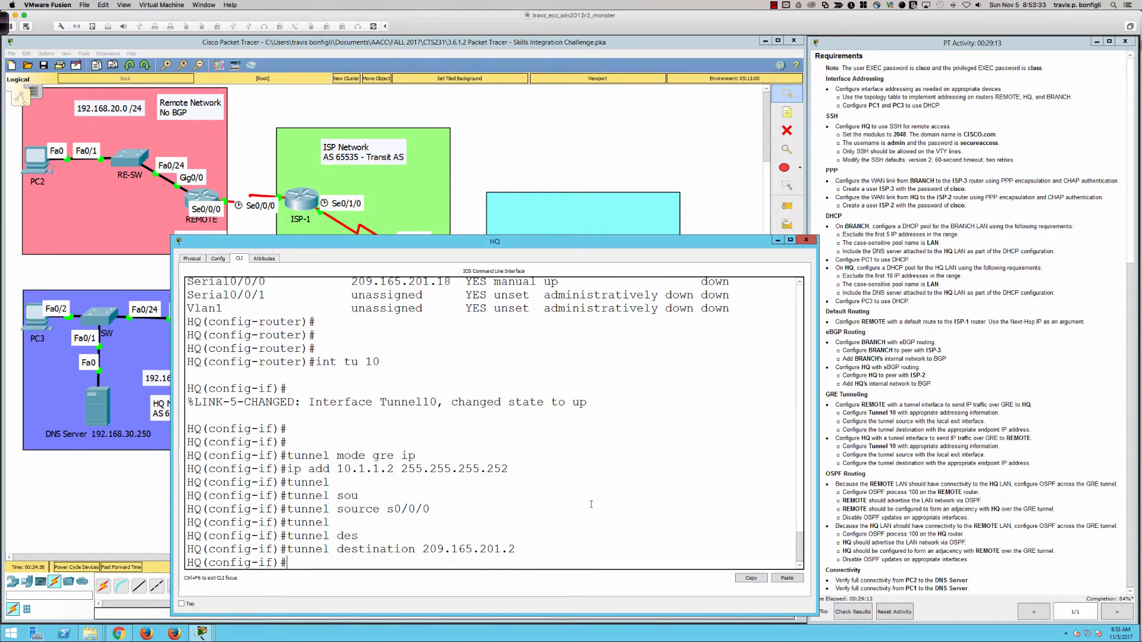
Verify HQ's interfaces with do sh ip int bri, confirming Tunnel10 is listed
{"action": "key", "text": "Return"}
{"action": "key", "text": "Return"}
{"action": "key", "text": "Return"}
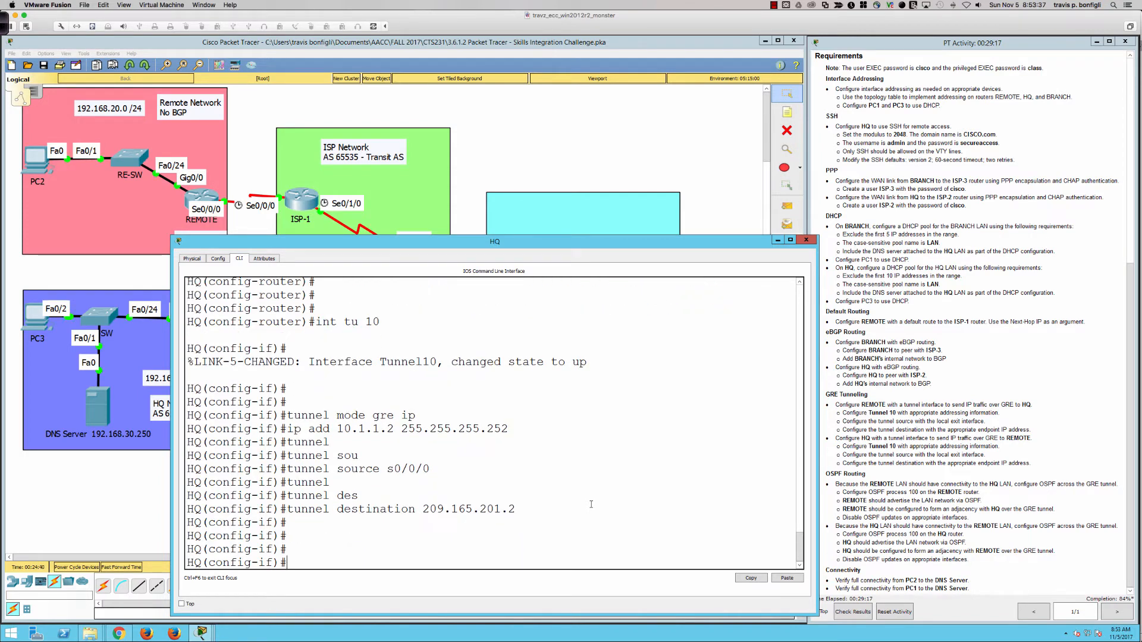
{"action": "type", "text": "do shi pin"}
{"action": "key", "text": "BackSpace"}
{"action": "key", "text": "BackSpace"}
{"action": "key", "text": "BackSpace"}
{"action": "key", "text": "BackSpace"}
{"action": "type", "text": "ip int bri"}
{"action": "key", "text": "Return"}
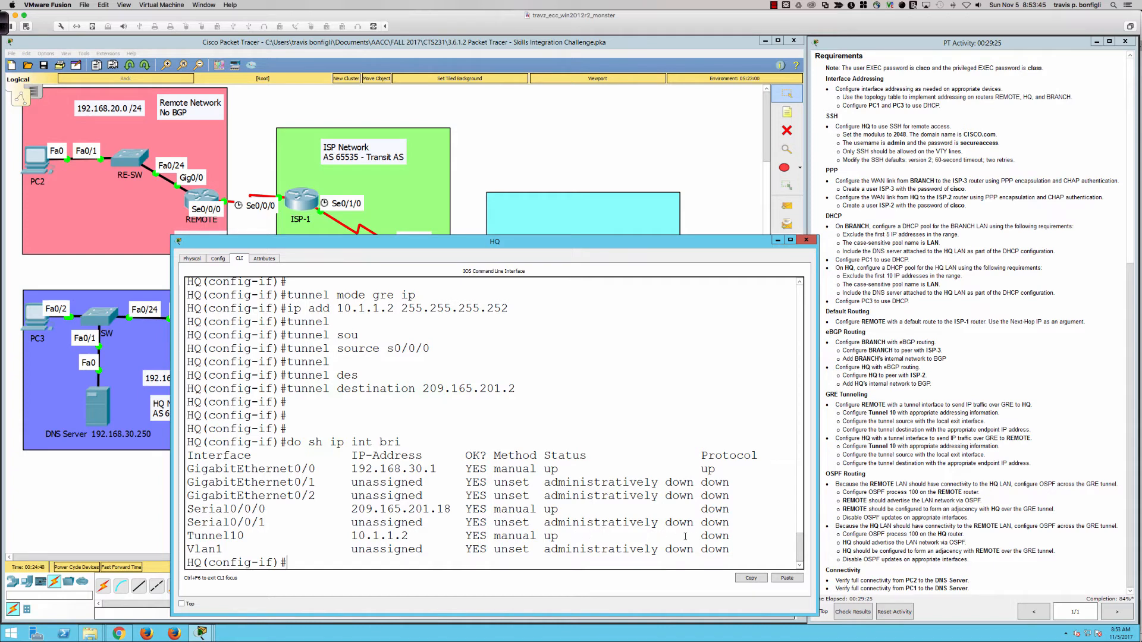
Display HQ's running configuration and page down to the Tunnel10 section
{"action": "left_click_drag", "start_coordinate": [701, 536], "coordinate": [736, 536]}
{"action": "left_click", "coordinate": [740, 508]}
{"action": "type", "text": "do sh run"}
{"action": "key", "text": "Return"}
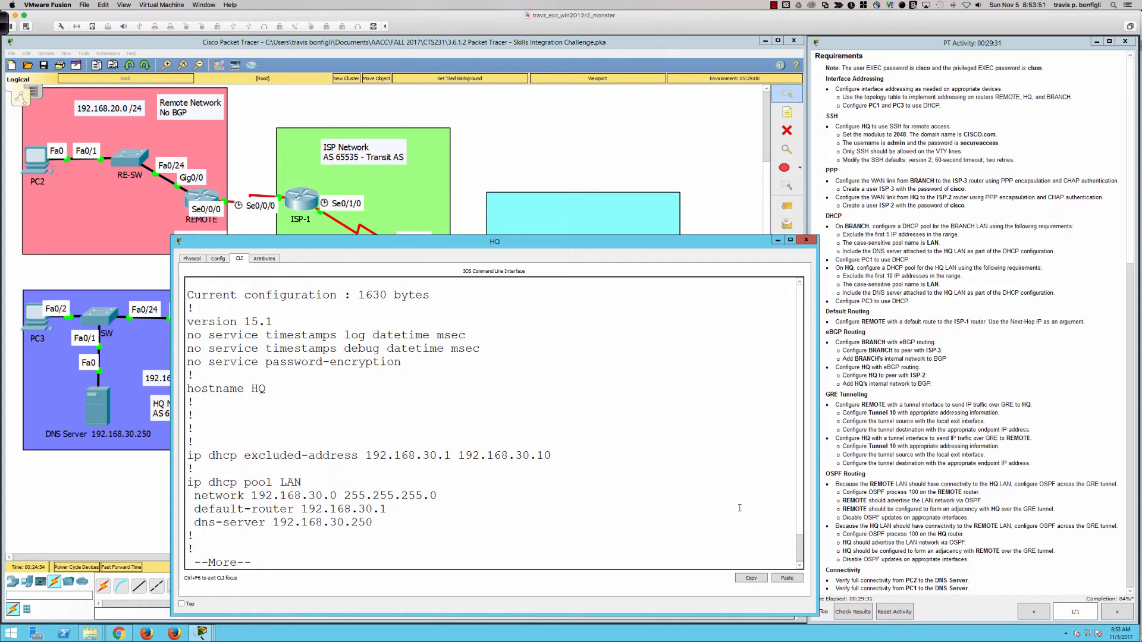
{"action": "key", "text": "space"}
{"action": "key", "text": "Return"}
{"action": "key", "text": "Return"}
{"action": "key", "text": "Return"}
{"action": "key", "text": "Return"}
{"action": "key", "text": "Return"}
{"action": "key", "text": "Return"}
{"action": "key", "text": "Return"}
{"action": "key", "text": "Return"}
{"action": "key", "text": "Return"}
{"action": "key", "text": "Return"}
{"action": "key", "text": "Return"}
{"action": "key", "text": "Return"}
{"action": "key", "text": "Return"}
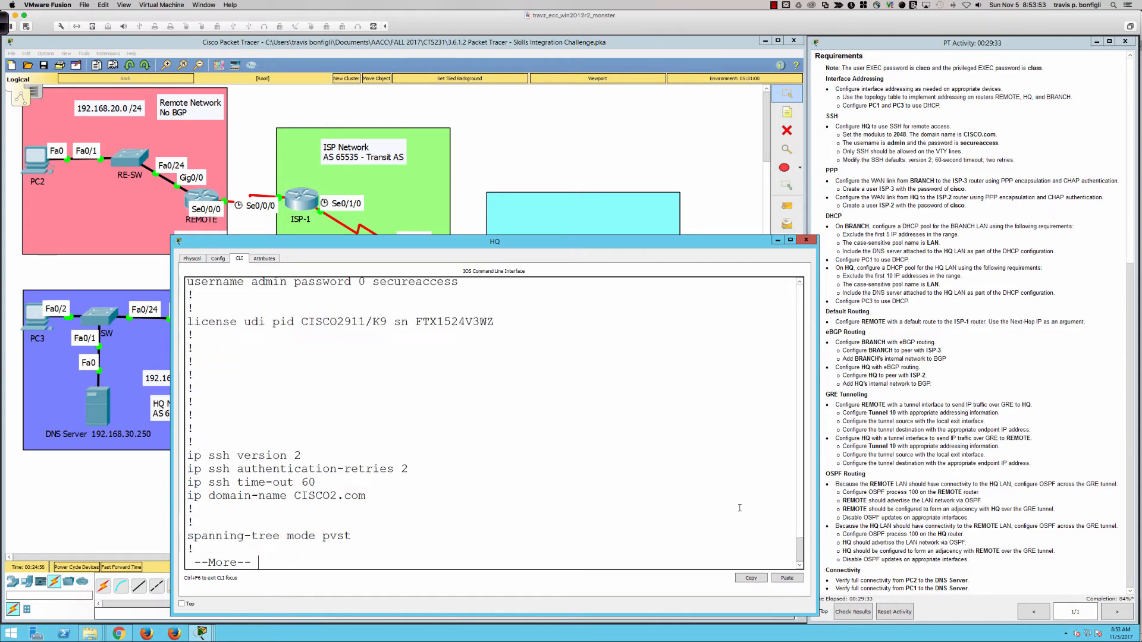
{"action": "key", "text": "Return"}
{"action": "key", "text": "Return"}
{"action": "key", "text": "Return"}
{"action": "key", "text": "Return"}
{"action": "key", "text": "Return"}
{"action": "key", "text": "Return"}
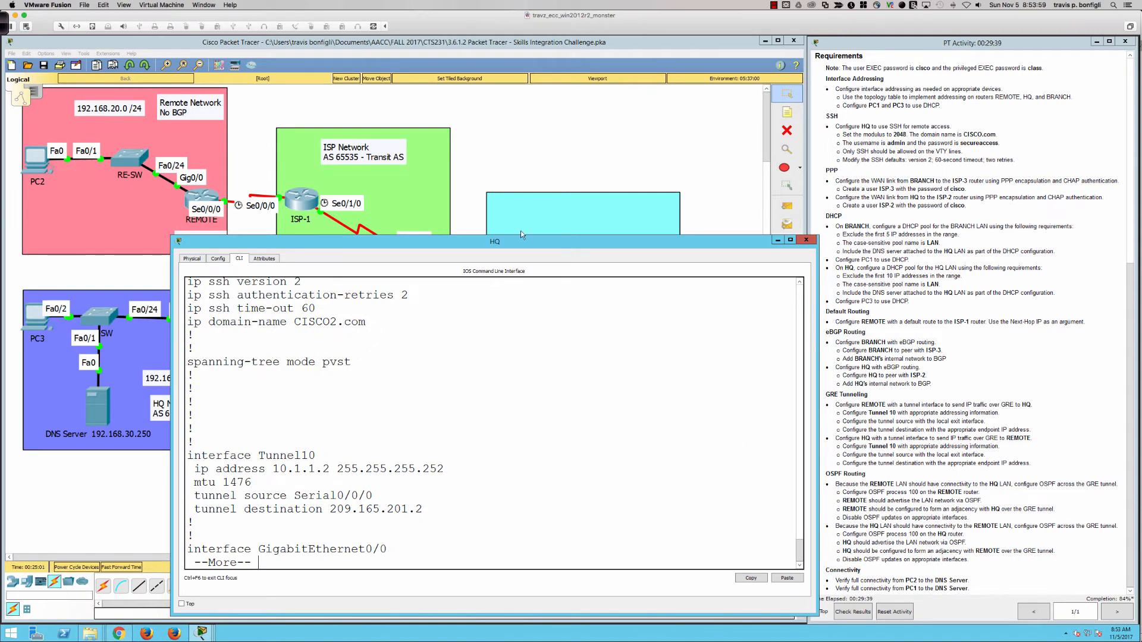
Inspect Tunnel10's mtu 1476 line, then bring up REMOTE's command line
{"action": "mouse_move", "coordinate": [521, 231]}
{"action": "left_mouse_down"}
{"action": "mouse_move", "coordinate": [691, 241]}
{"action": "mouse_move", "coordinate": [524, 245]}
{"action": "left_mouse_up"}
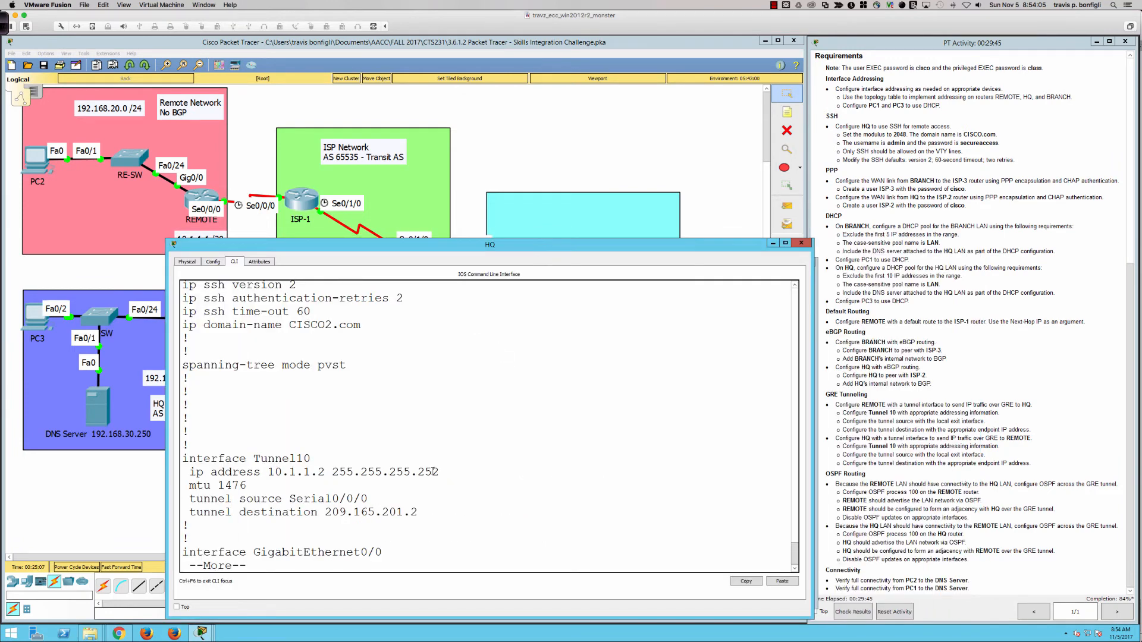
{"action": "scroll", "coordinate": [977, 435], "scroll_direction": "up", "scroll_amount": 5}
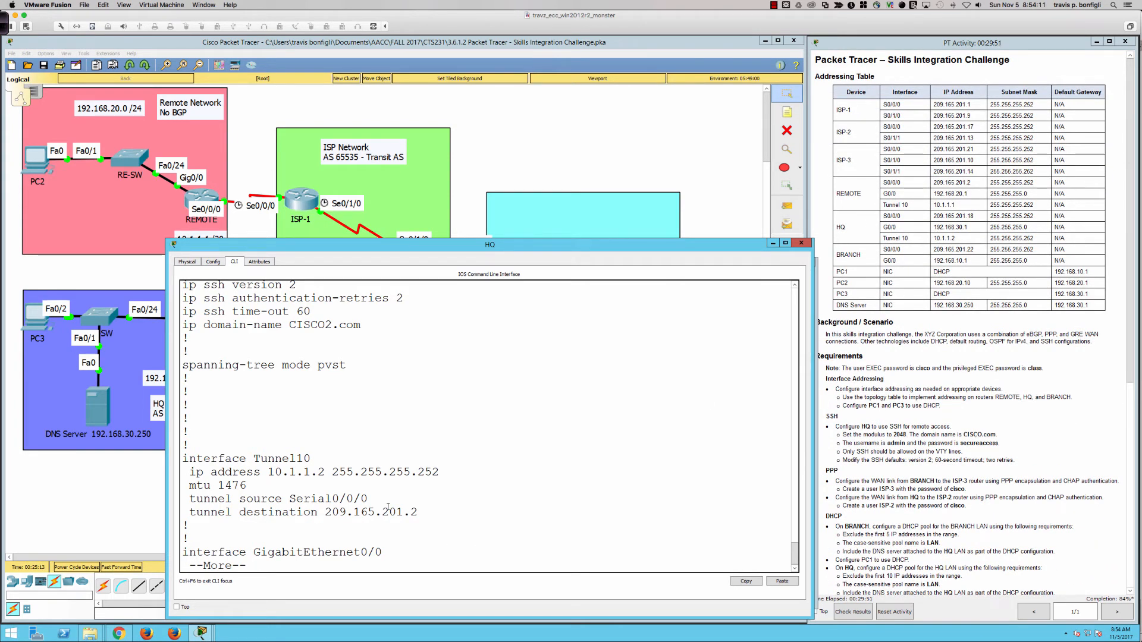
{"action": "left_click_drag", "start_coordinate": [247, 485], "coordinate": [188, 485]}
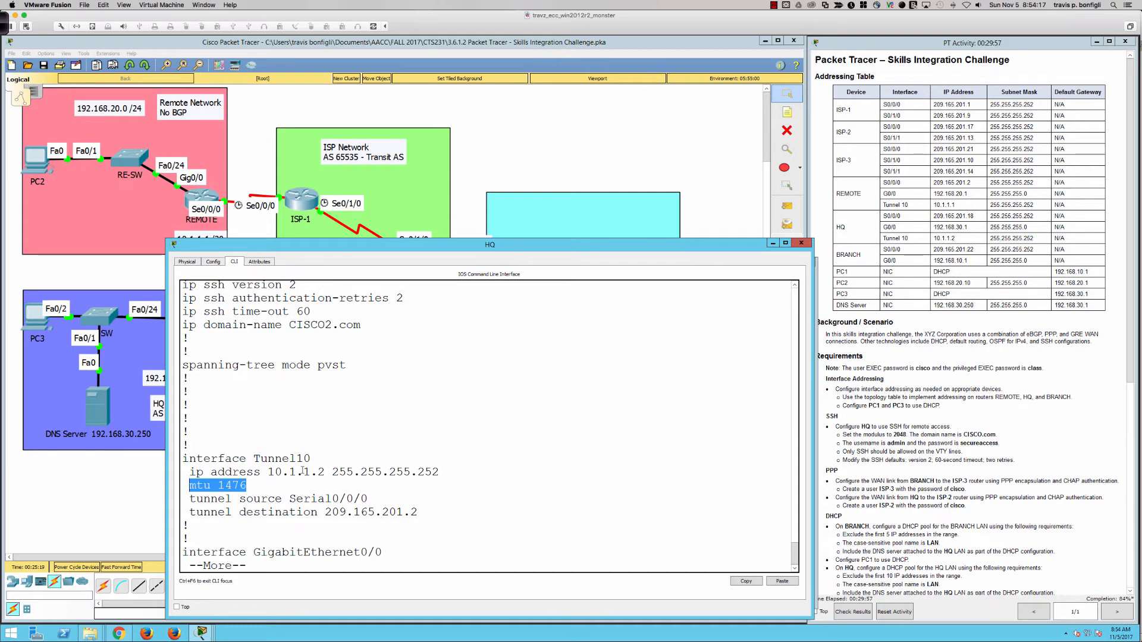
{"action": "double_click", "coordinate": [280, 458]}
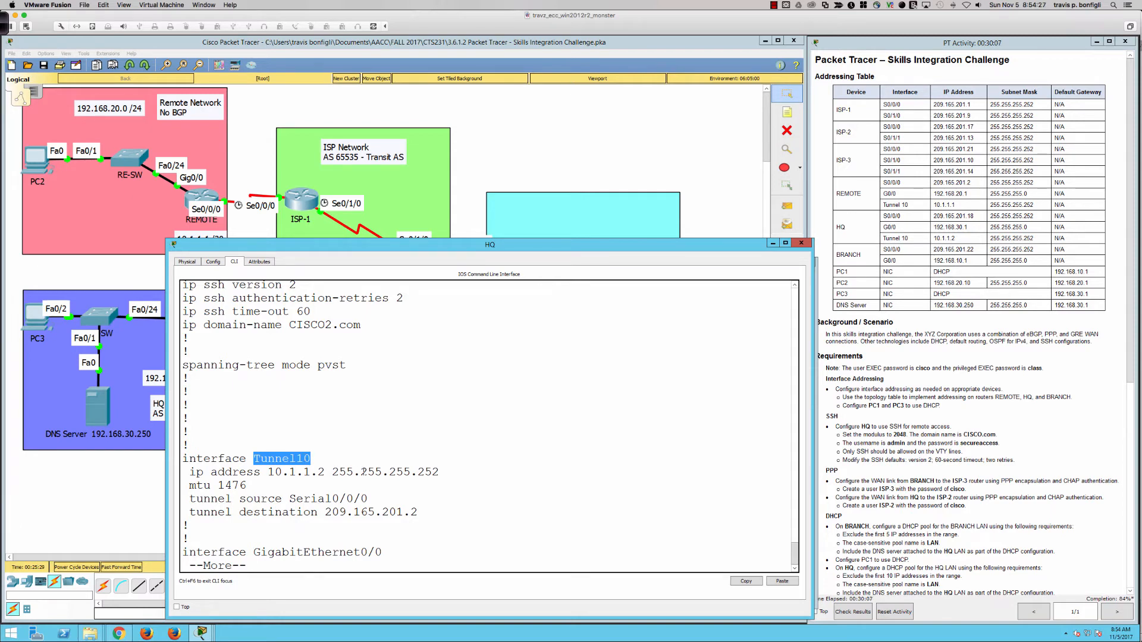
{"action": "left_click", "coordinate": [435, 521]}
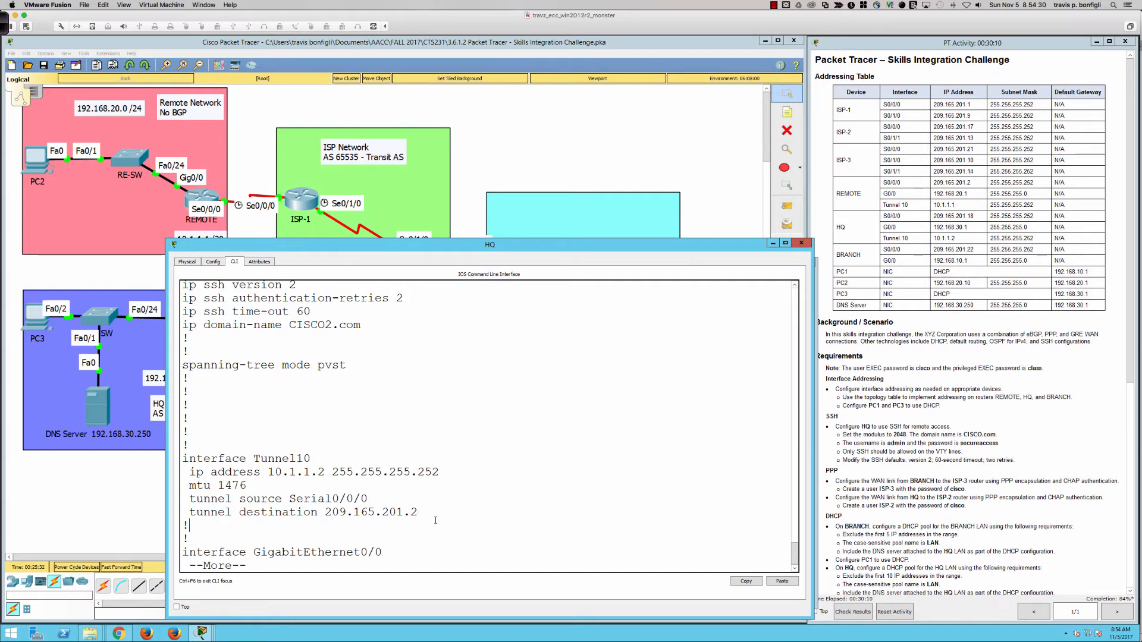
{"action": "left_click", "coordinate": [198, 195]}
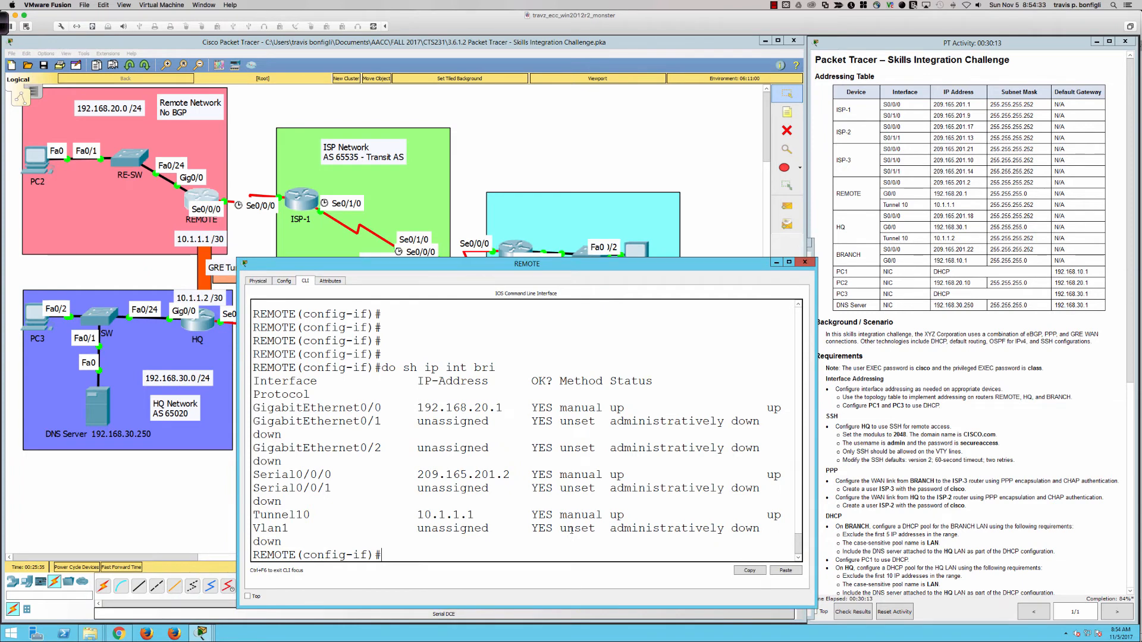
Review REMOTE's running configuration, checking its Tunnel10 number
{"action": "type", "text": "do sh run"}
{"action": "key", "text": "Return"}
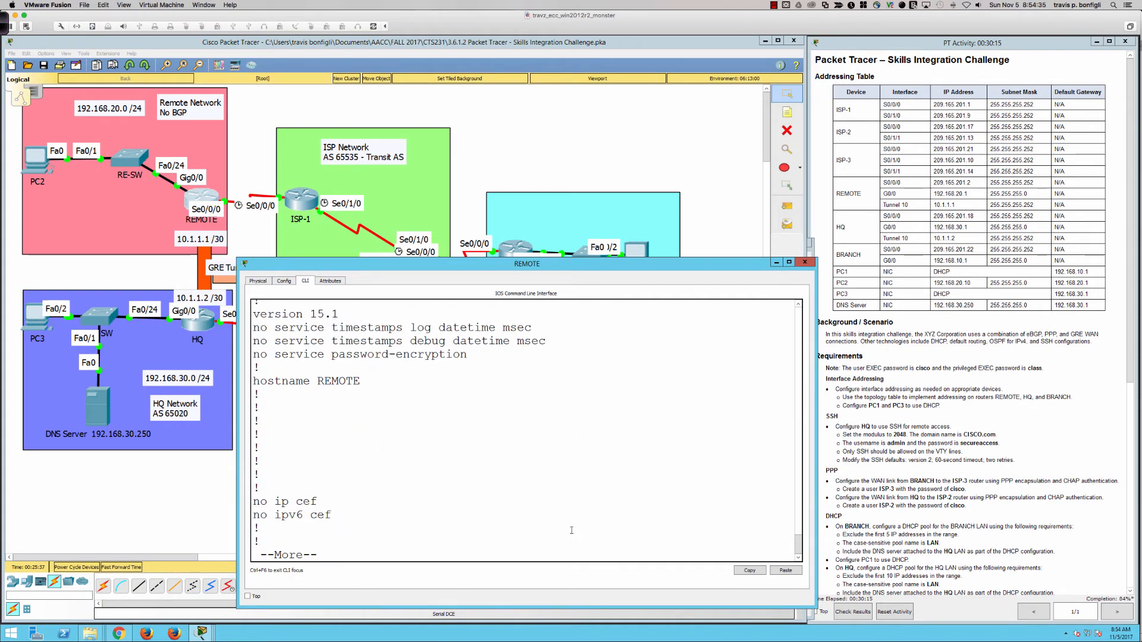
{"action": "key", "text": "space"}
{"action": "scroll", "coordinate": [434, 457], "scroll_direction": "up", "scroll_amount": 3}
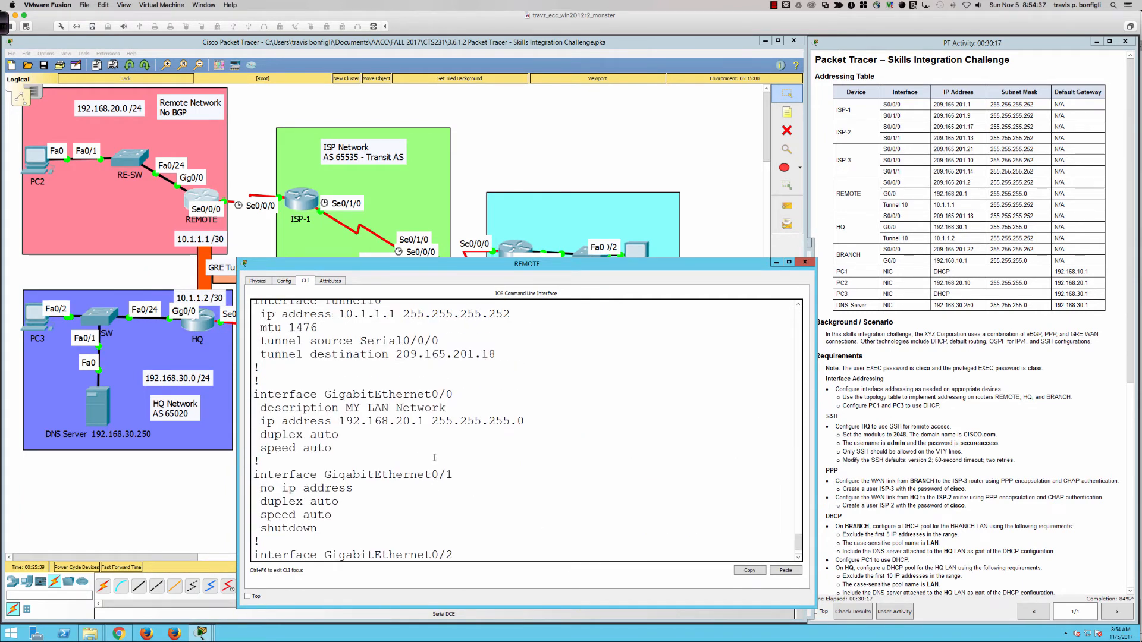
{"action": "scroll", "coordinate": [435, 457], "scroll_direction": "up", "scroll_amount": 2}
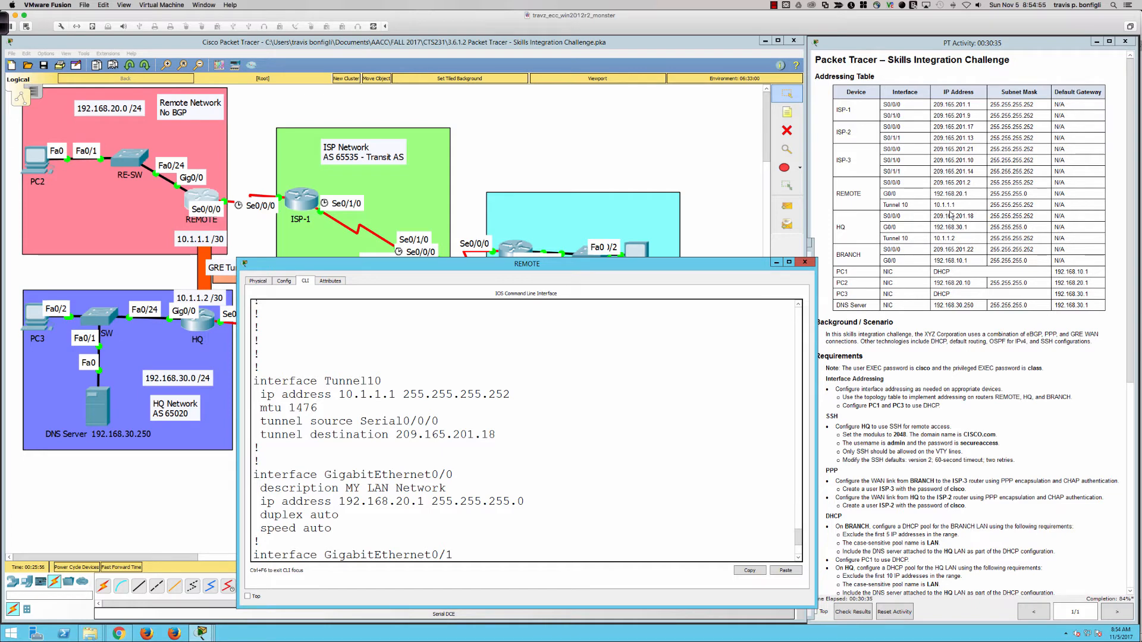
{"action": "left_click_drag", "start_coordinate": [366, 381], "coordinate": [382, 381]}
{"action": "scroll", "coordinate": [561, 465], "scroll_direction": "down", "scroll_amount": 4}
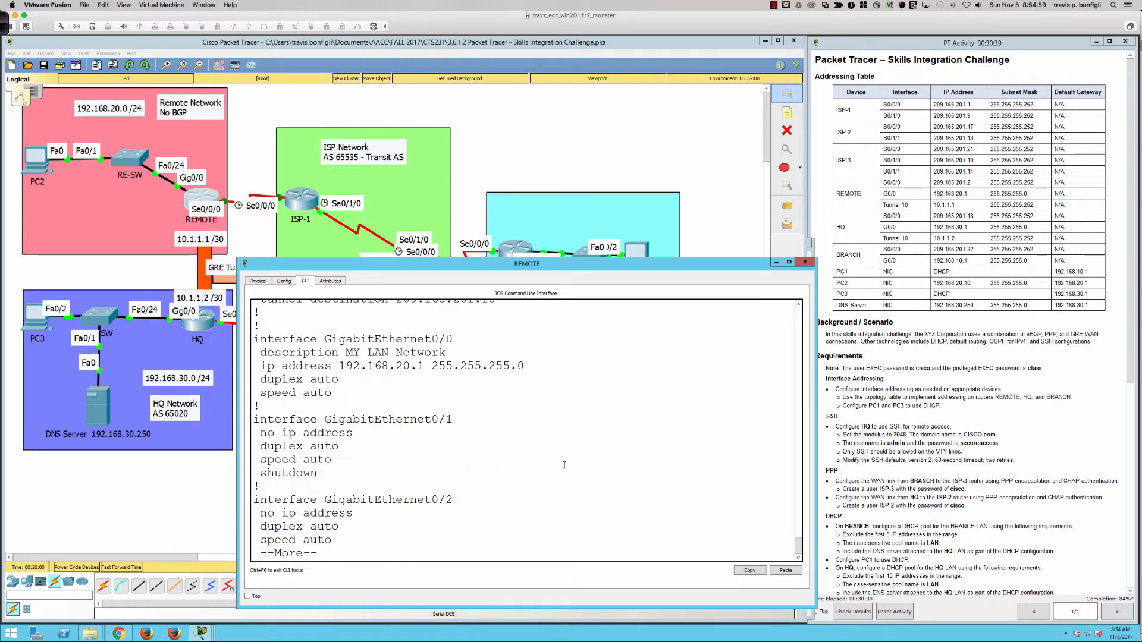
Ping 209.165.201.18 and check REMOTE's default route via 209.165.201.1, then close its console
{"action": "type", "text": "do ping"}
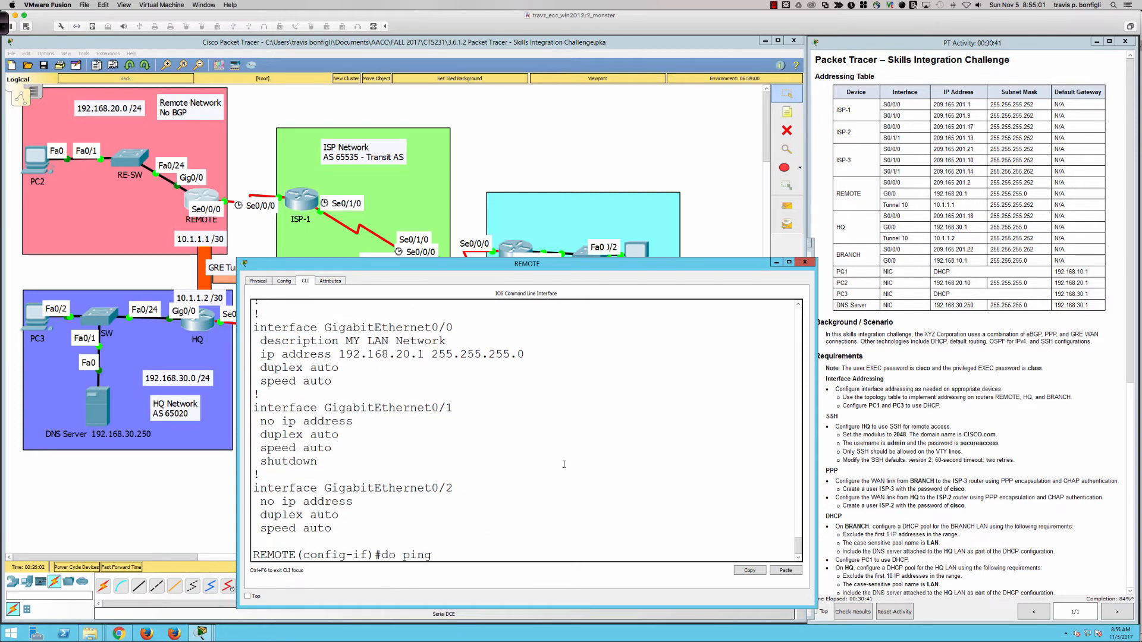
{"action": "type", "text": " 209.165.201.18"}
{"action": "key", "text": "Return"}
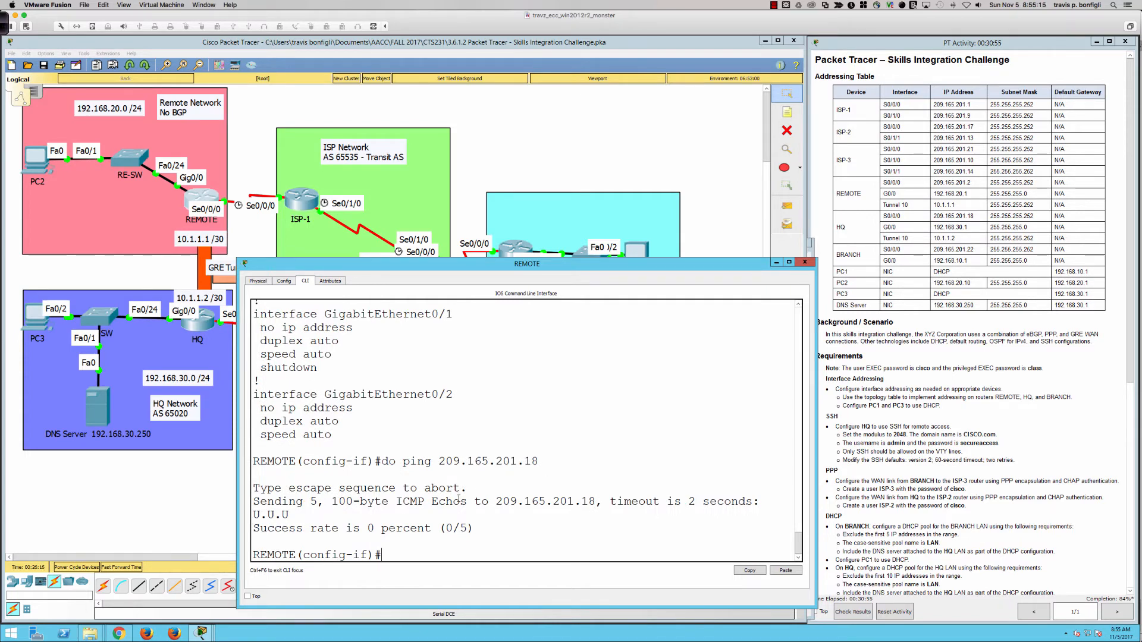
{"action": "type", "text": "do sh ip route"}
{"action": "key", "text": "Return"}
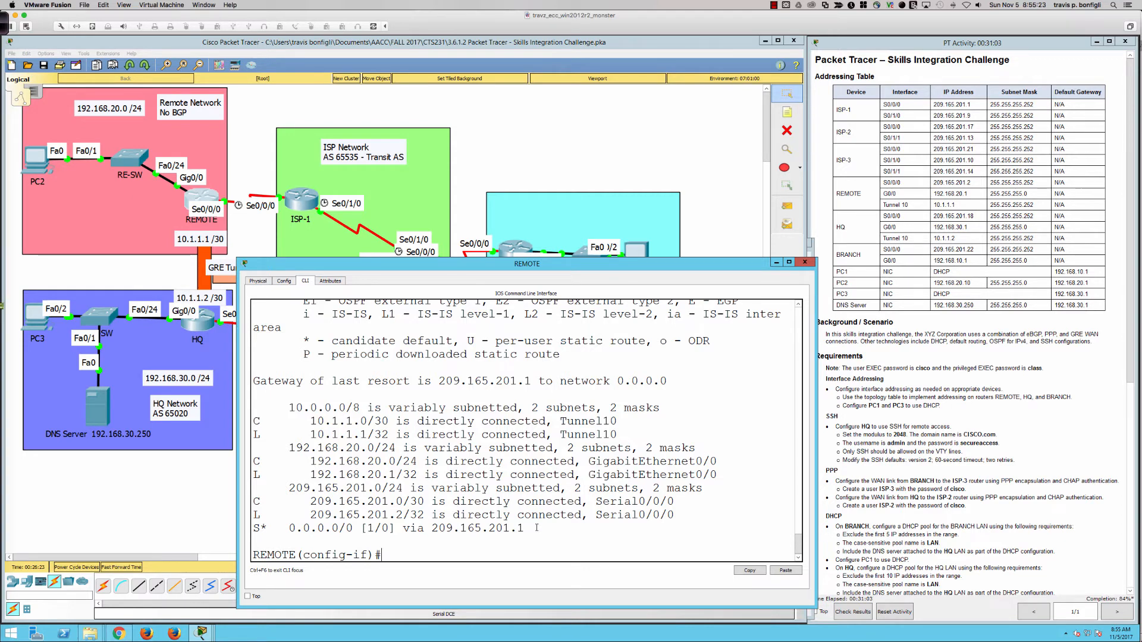
{"action": "left_click_drag", "start_coordinate": [537, 528], "coordinate": [438, 528]}
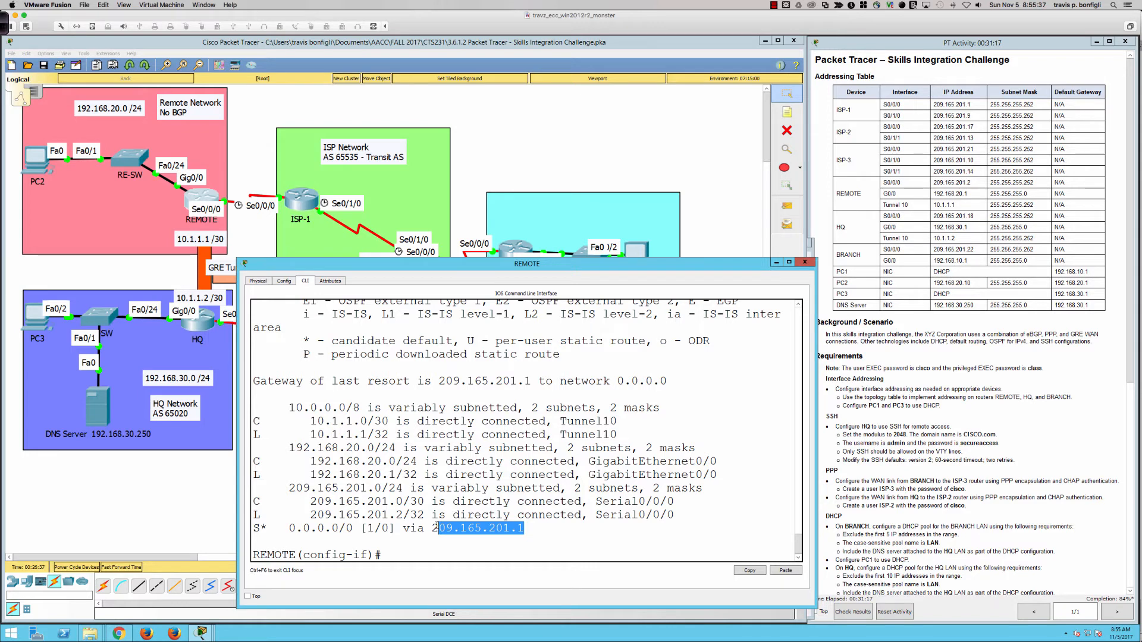
{"action": "left_click", "coordinate": [560, 537]}
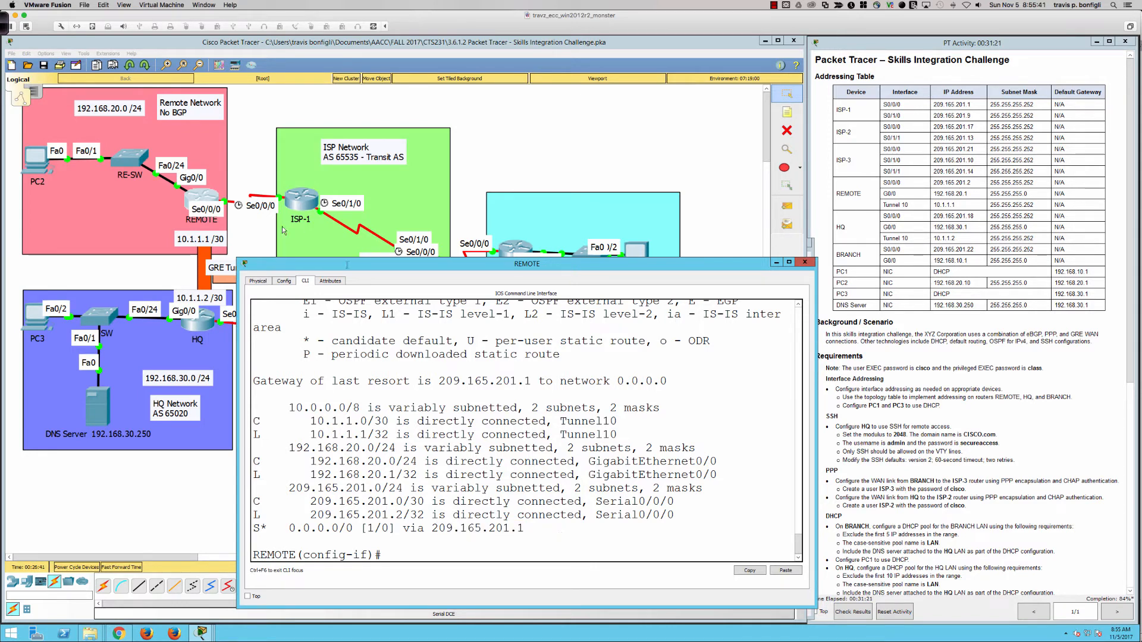
{"action": "left_click", "coordinate": [804, 262]}
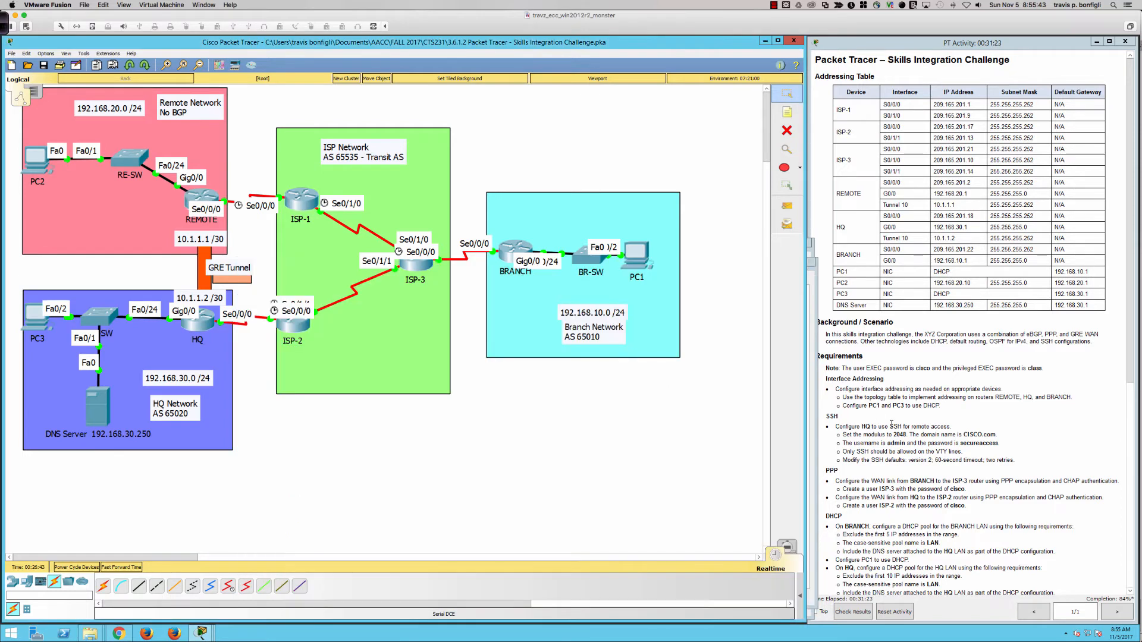
{"action": "scroll", "coordinate": [891, 424], "scroll_direction": "down", "scroll_amount": 5}
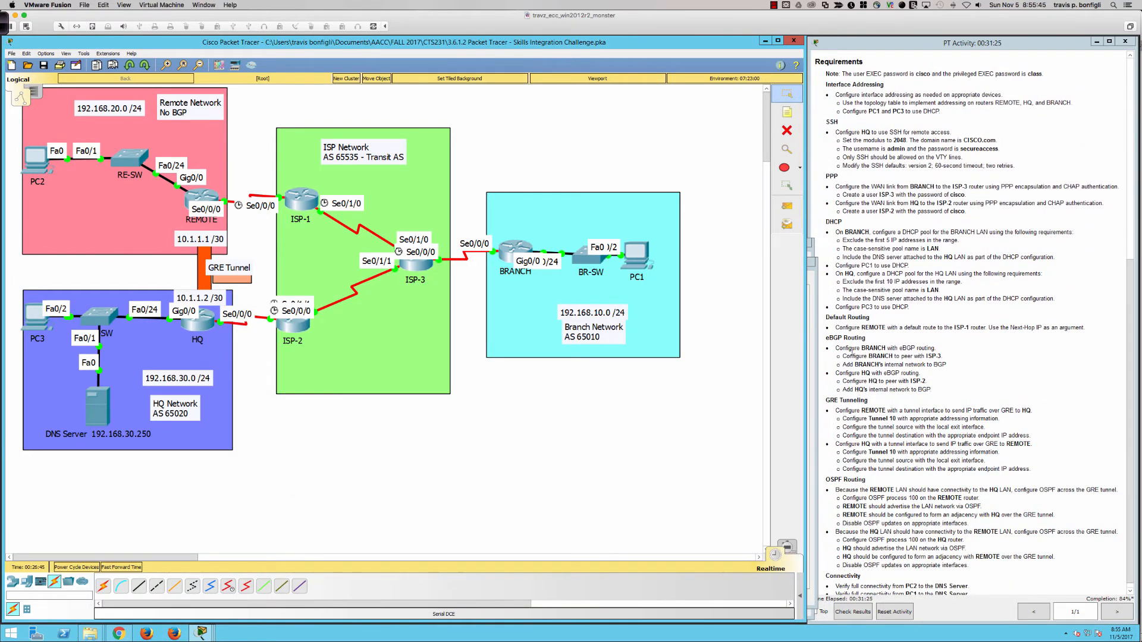
{"action": "left_click", "coordinate": [410, 267]}
{"action": "left_click", "coordinate": [428, 345]}
{"action": "left_click", "coordinate": [292, 331]}
{"action": "left_click", "coordinate": [429, 345]}
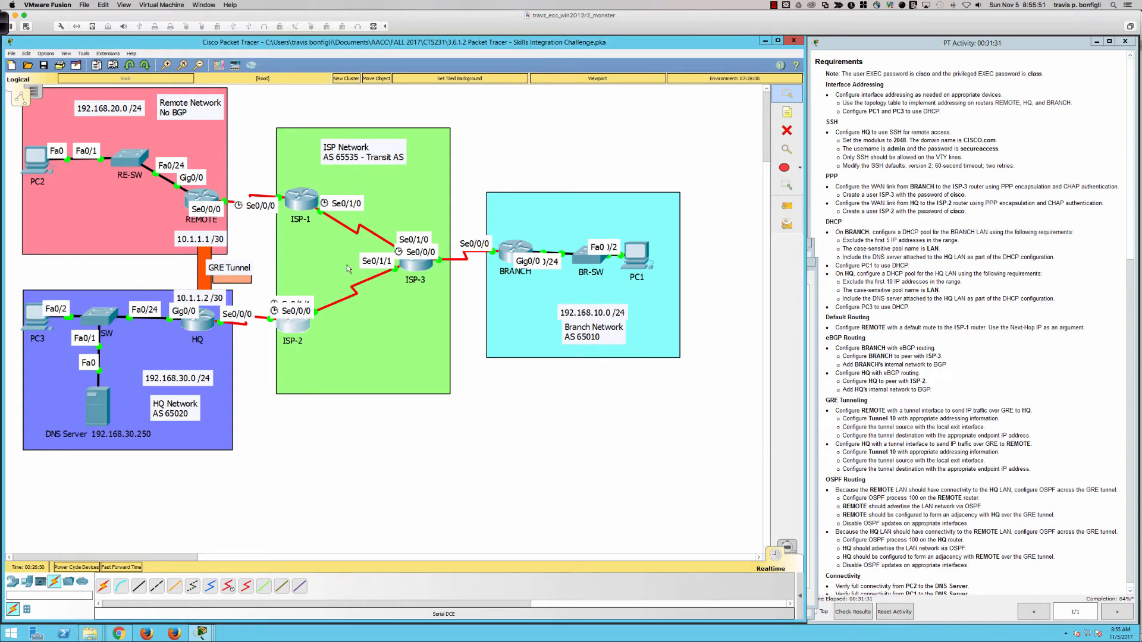
{"action": "left_click", "coordinate": [302, 203]}
{"action": "left_click", "coordinate": [426, 344]}
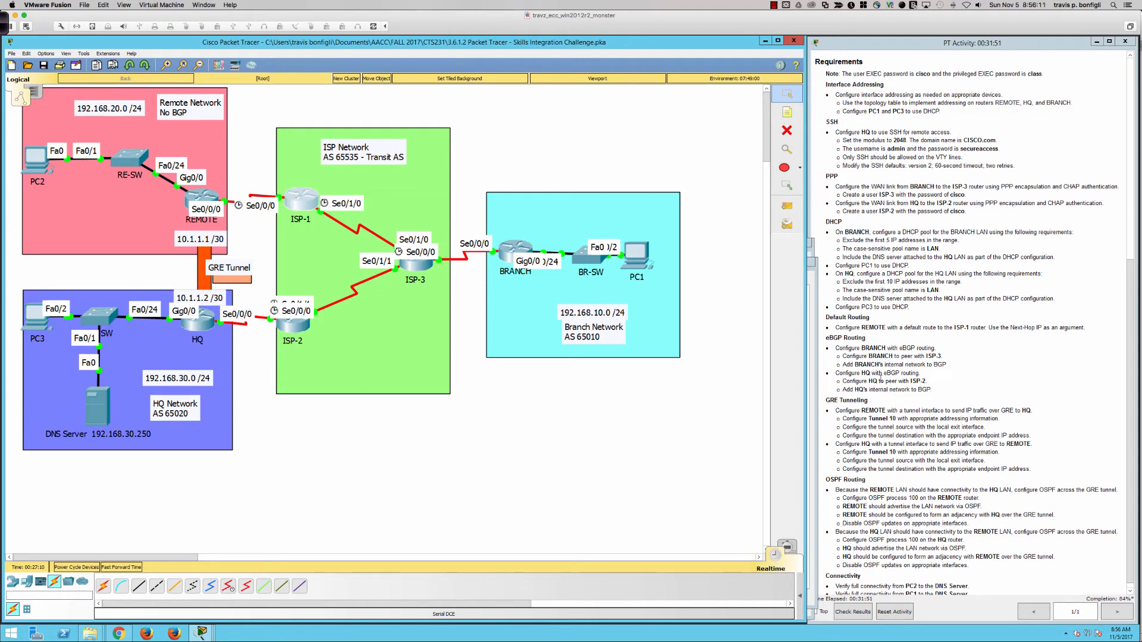
{"action": "scroll", "coordinate": [884, 411], "scroll_direction": "down", "scroll_amount": 1}
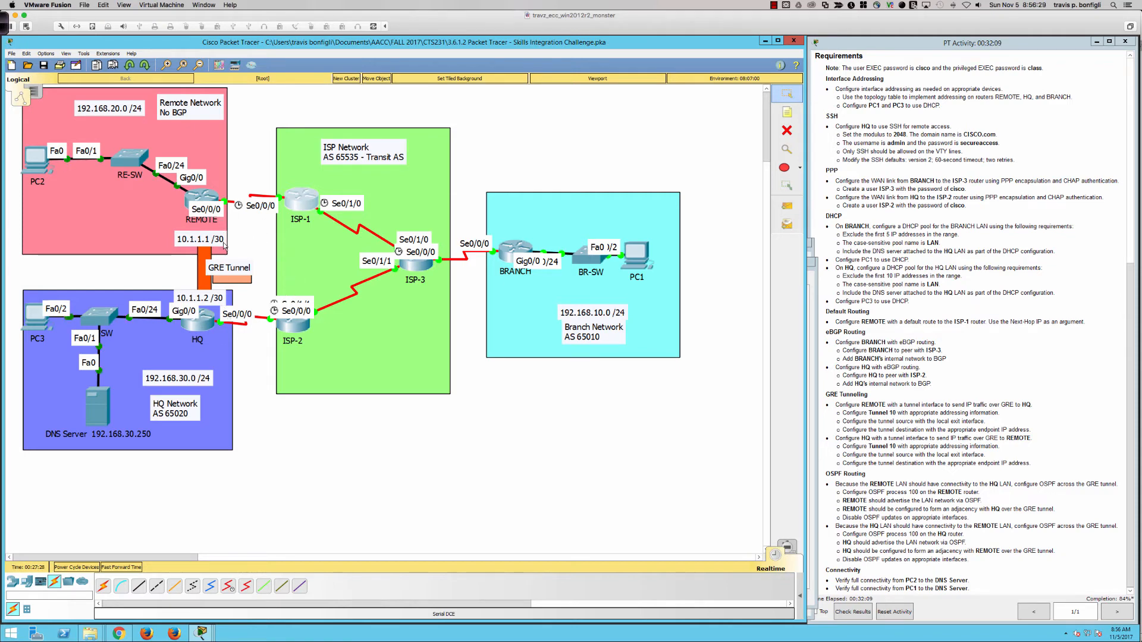
Leave configuration mode on HQ and save its configuration with wri mem
{"action": "left_click", "coordinate": [199, 324]}
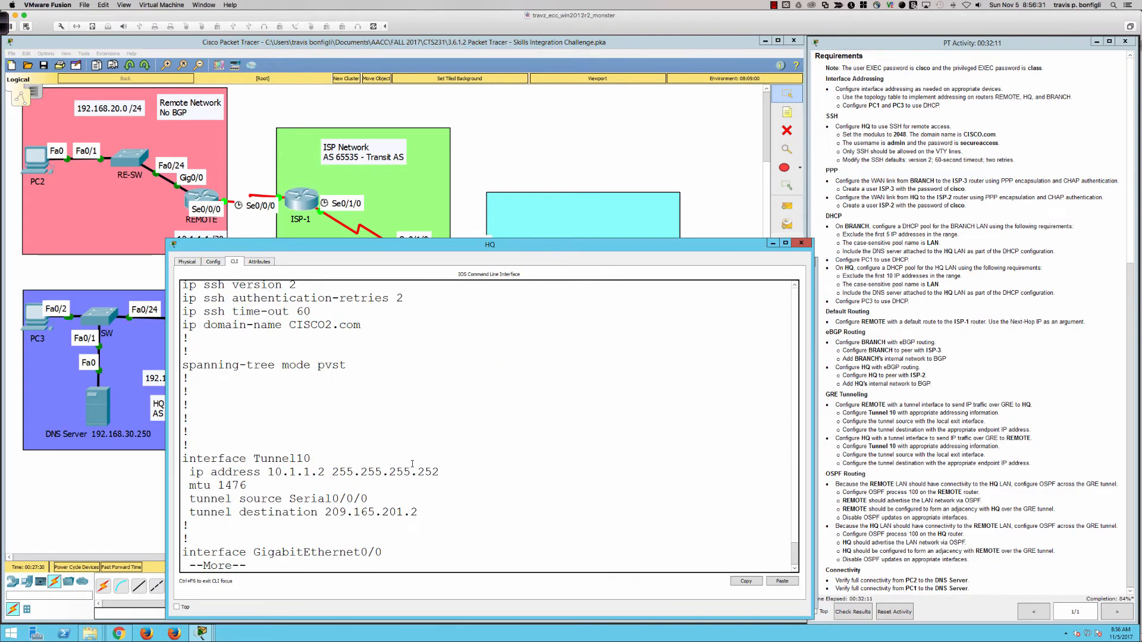
{"action": "key", "text": "ctrl+c"}
{"action": "type", "text": "end"}
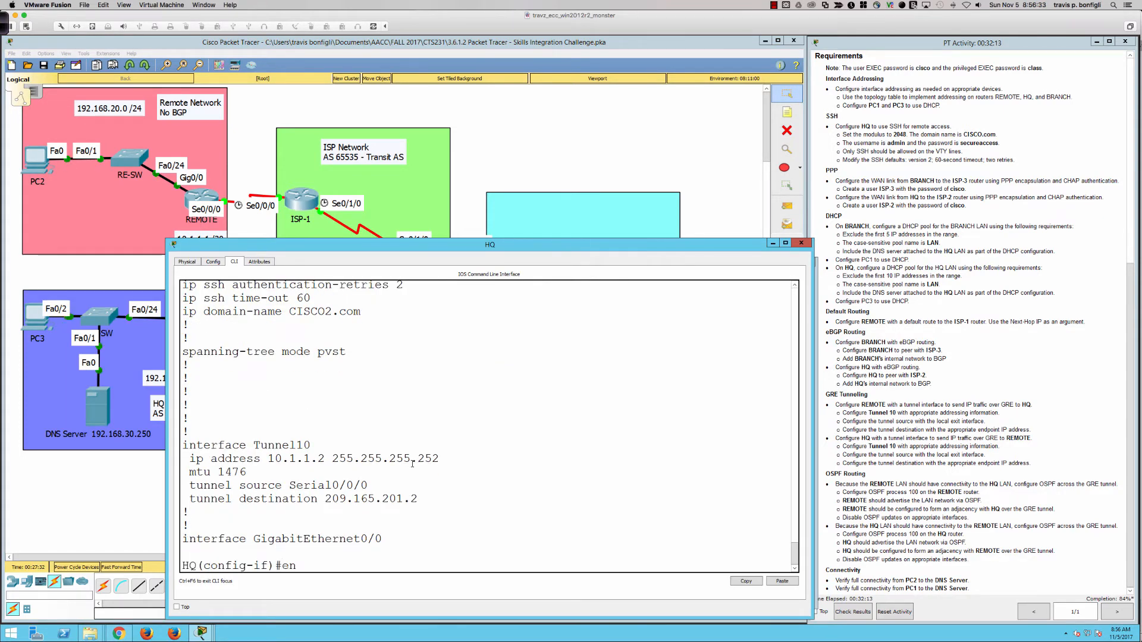
{"action": "key", "text": "Return"}
{"action": "type", "text": "wri mem"}
{"action": "key", "text": "Return"}
Check HQ's interfaces, routes and BGP summary, noting 4 prefixes received
{"action": "key", "text": "Return"}
{"action": "key", "text": "Return"}
{"action": "key", "text": "Return"}
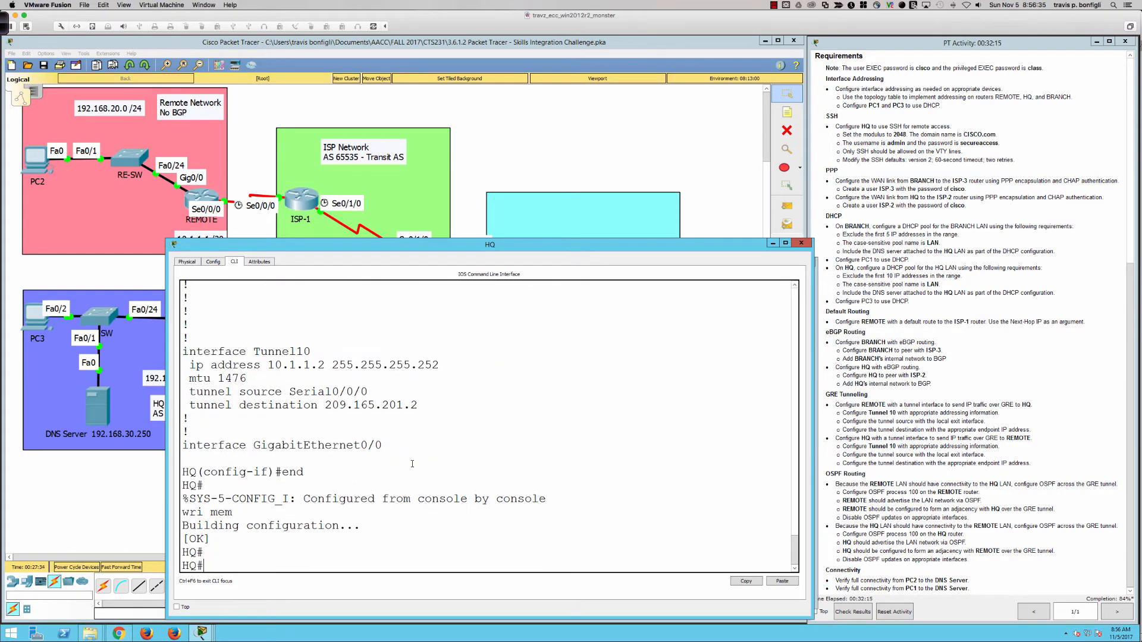
{"action": "type", "text": "sh ip int bri"}
{"action": "key", "text": "Return"}
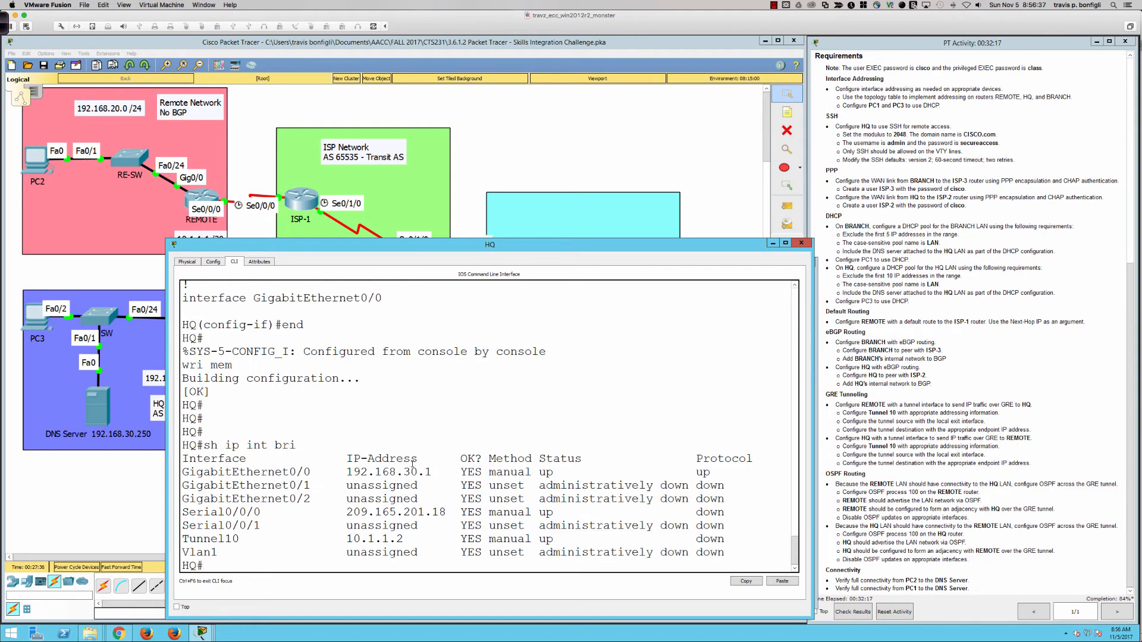
{"action": "type", "text": "sh ip route"}
{"action": "key", "text": "Return"}
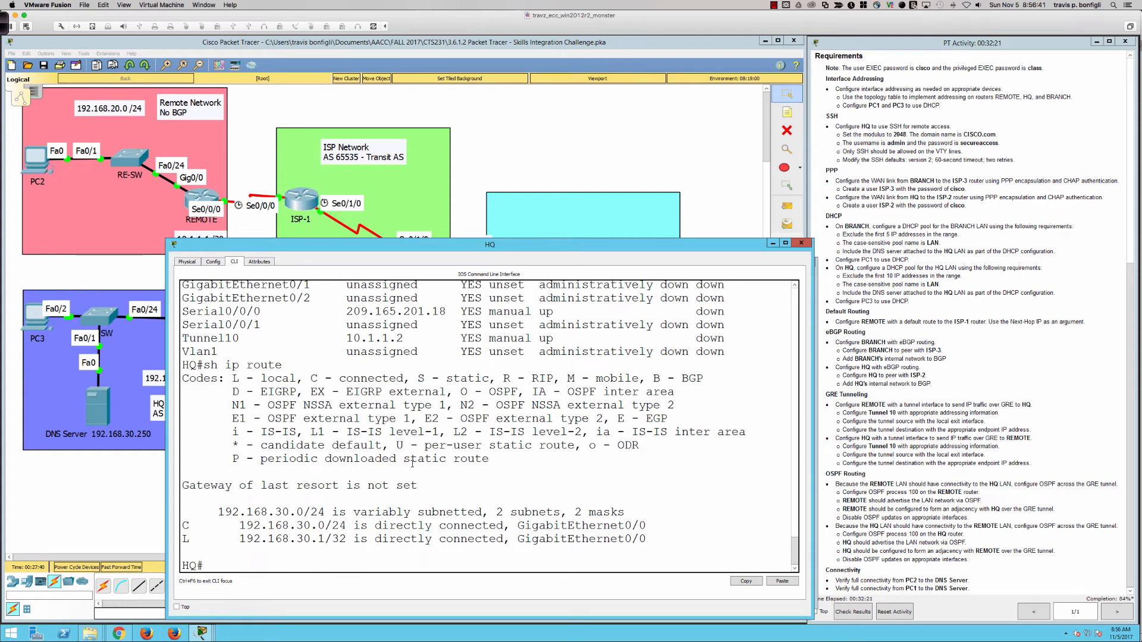
{"action": "type", "text": "sh ip bgp"}
{"action": "key", "text": "Return"}
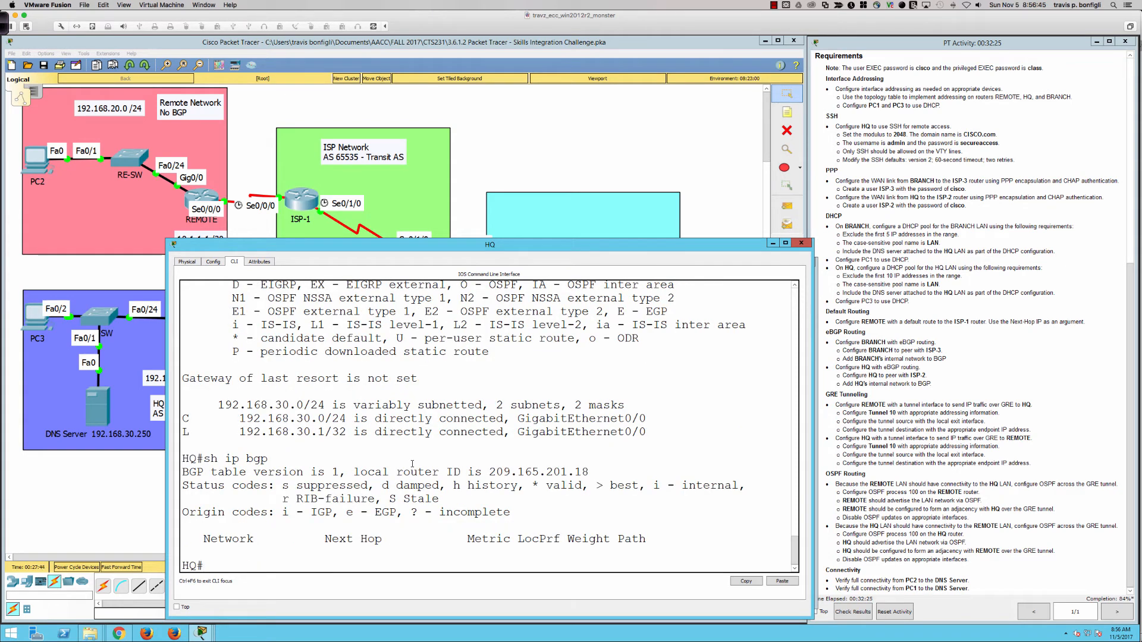
{"action": "key", "text": "Up"}
{"action": "type", "text": "summ"}
{"action": "key", "text": "Return"}
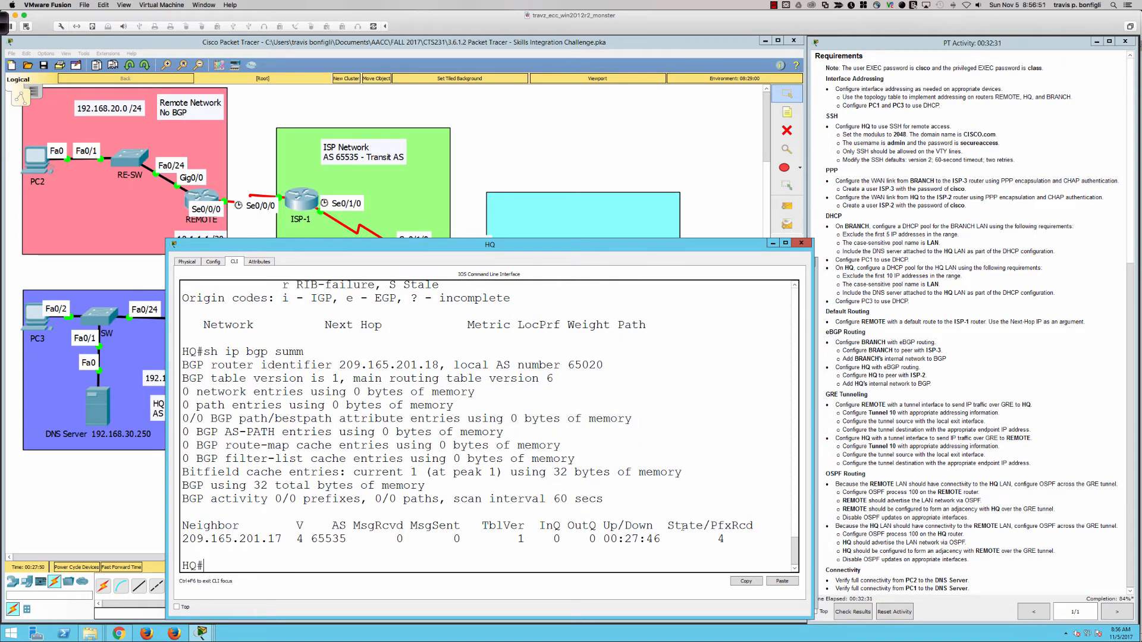
{"action": "left_click_drag", "start_coordinate": [716, 539], "coordinate": [736, 540]}
{"action": "left_click", "coordinate": [634, 429]}
Page through HQ's running config to Tunnel10, serial and router bgp 65020 sections
{"action": "type", "text": "sh run"}
{"action": "key", "text": "Return"}
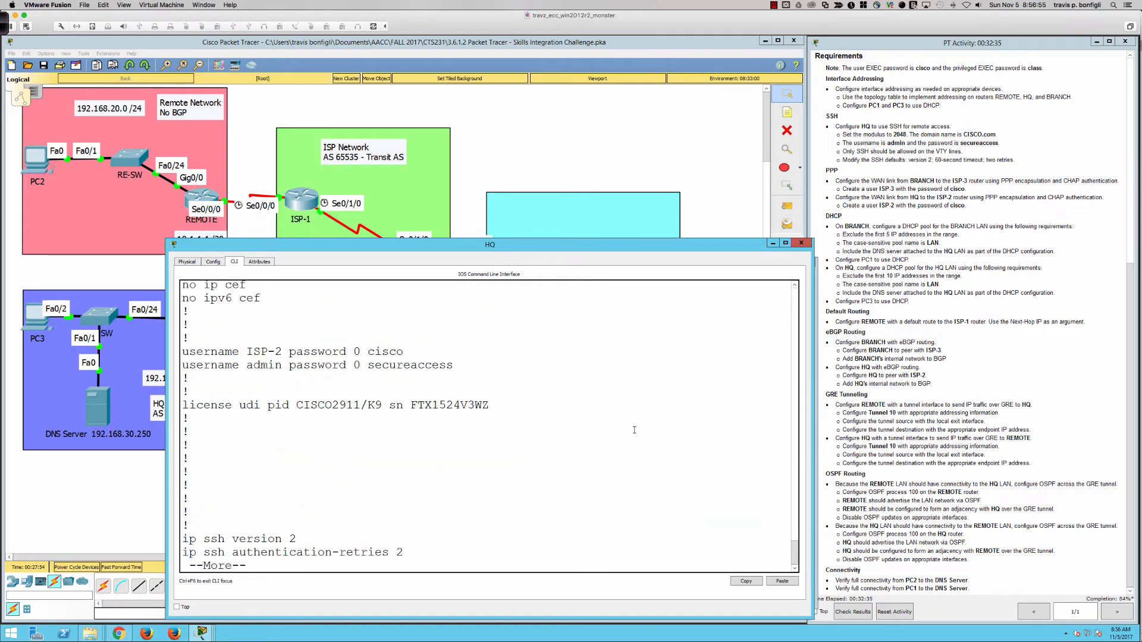
{"action": "key", "text": "space"}
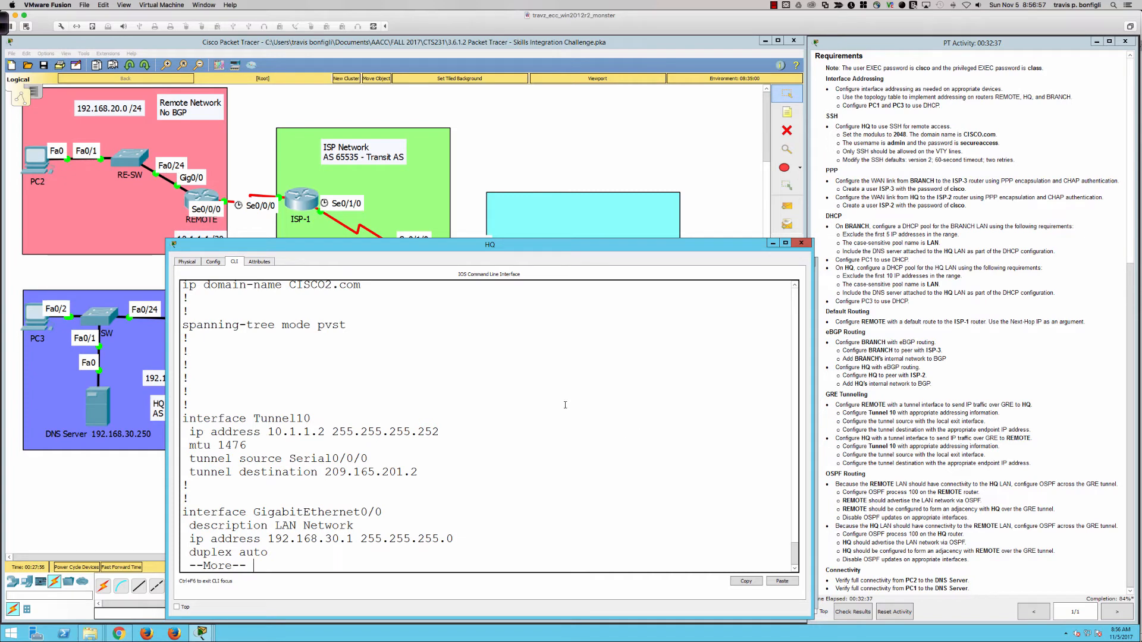
{"action": "key", "text": "space"}
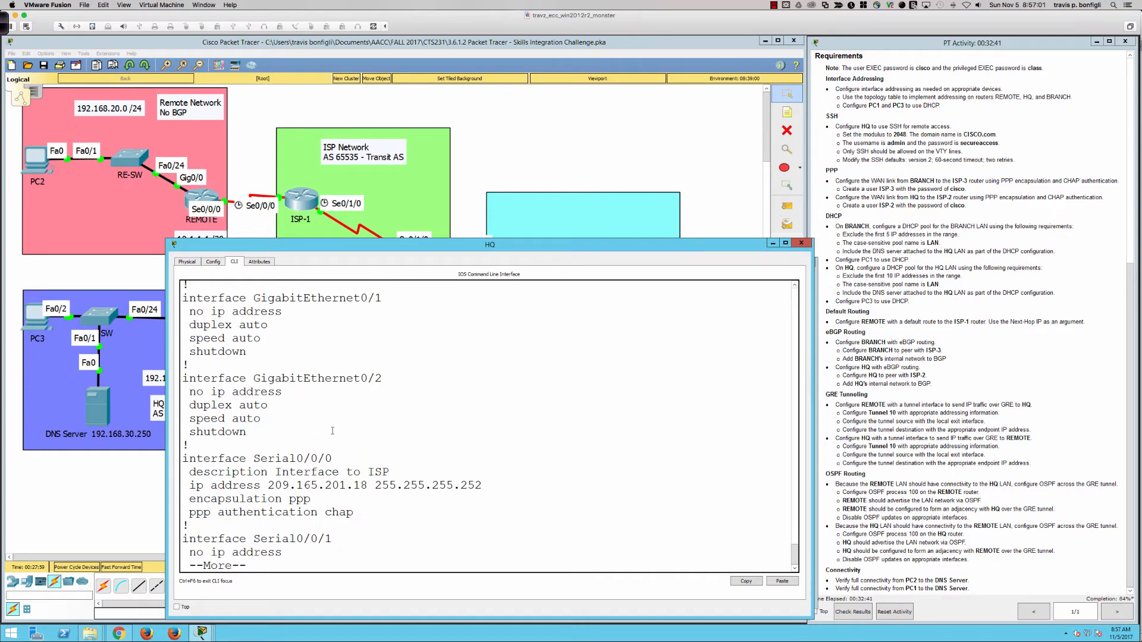
{"action": "key", "text": "space"}
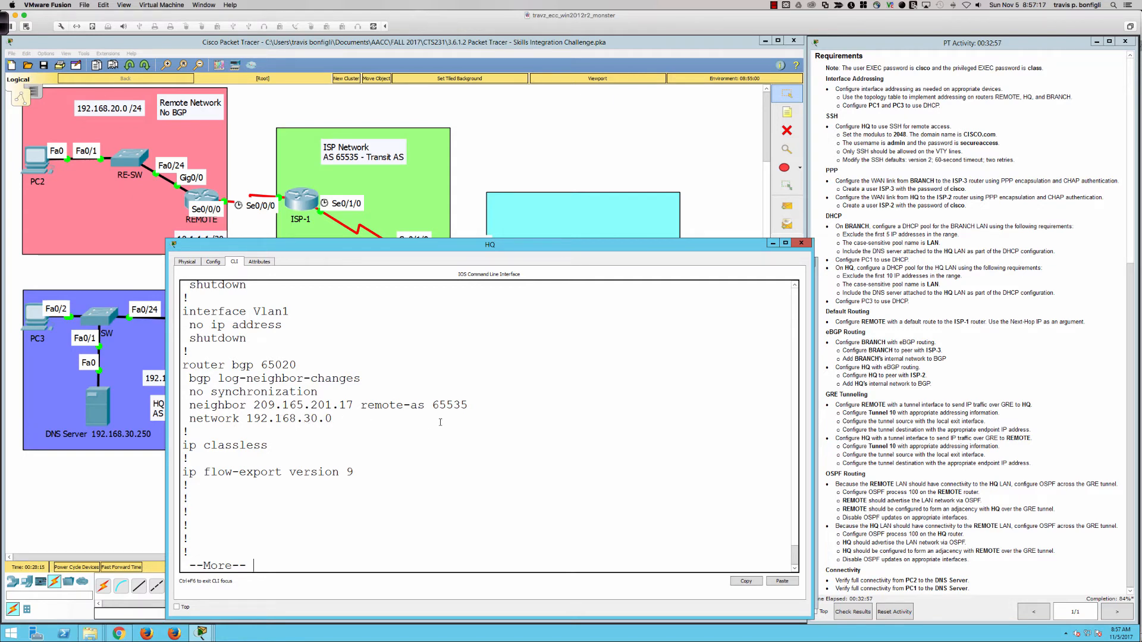
{"action": "left_click", "coordinate": [201, 200]}
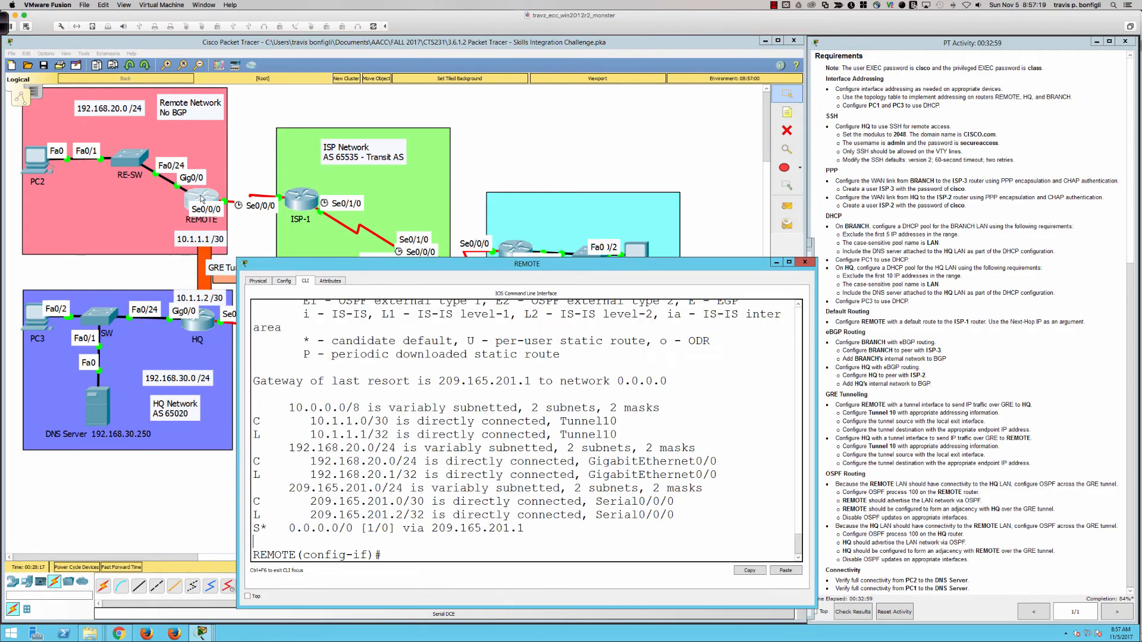
List REMOTE's running configuration once more and return to the topology
{"action": "left_click_drag", "start_coordinate": [551, 482], "coordinate": [551, 480]}
{"action": "type", "text": "do sh run"}
{"action": "key", "text": "Return"}
{"action": "key", "text": "space"}
{"action": "key", "text": "space"}
{"action": "left_click", "coordinate": [738, 234]}
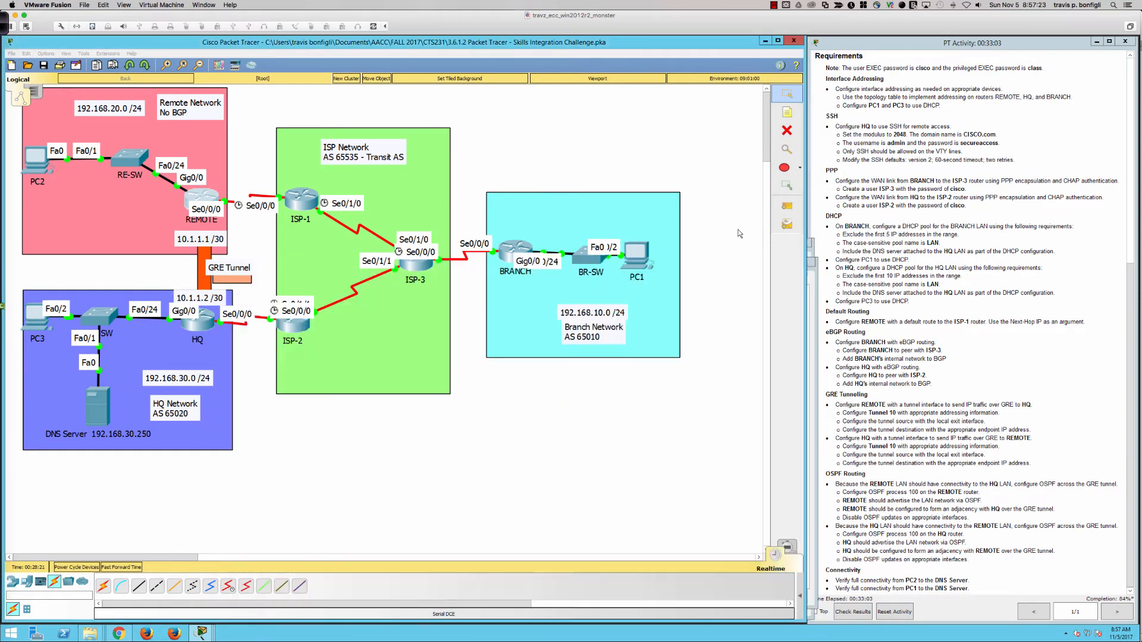
Open BRANCH's command line and review its running configuration
{"action": "left_click", "coordinate": [511, 254]}
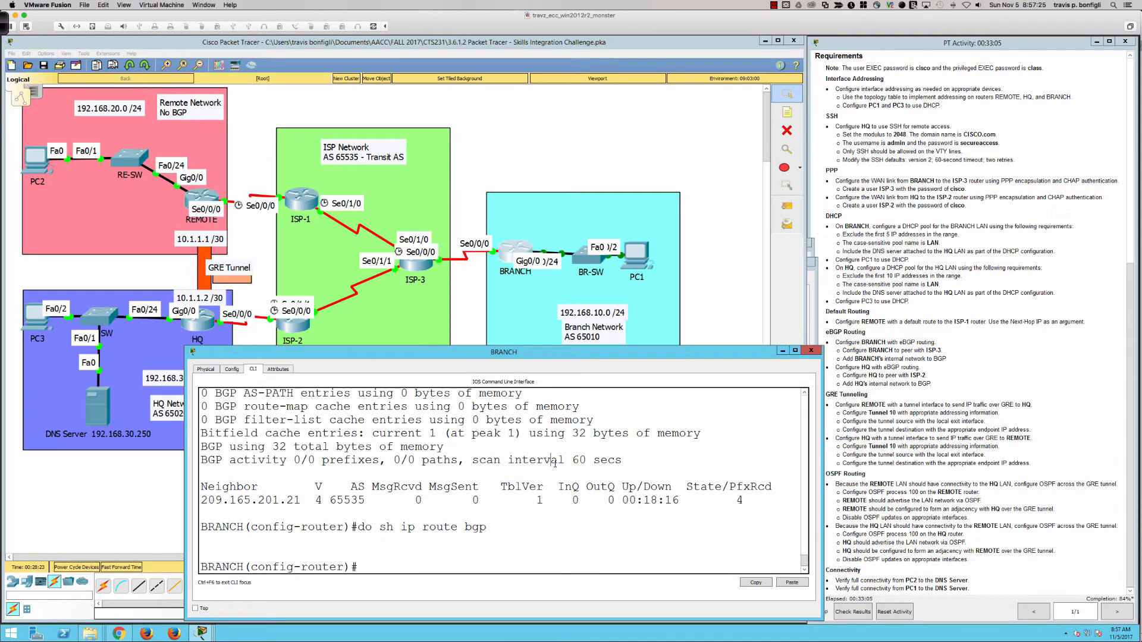
{"action": "type", "text": "do sh run"}
{"action": "key", "text": "Return"}
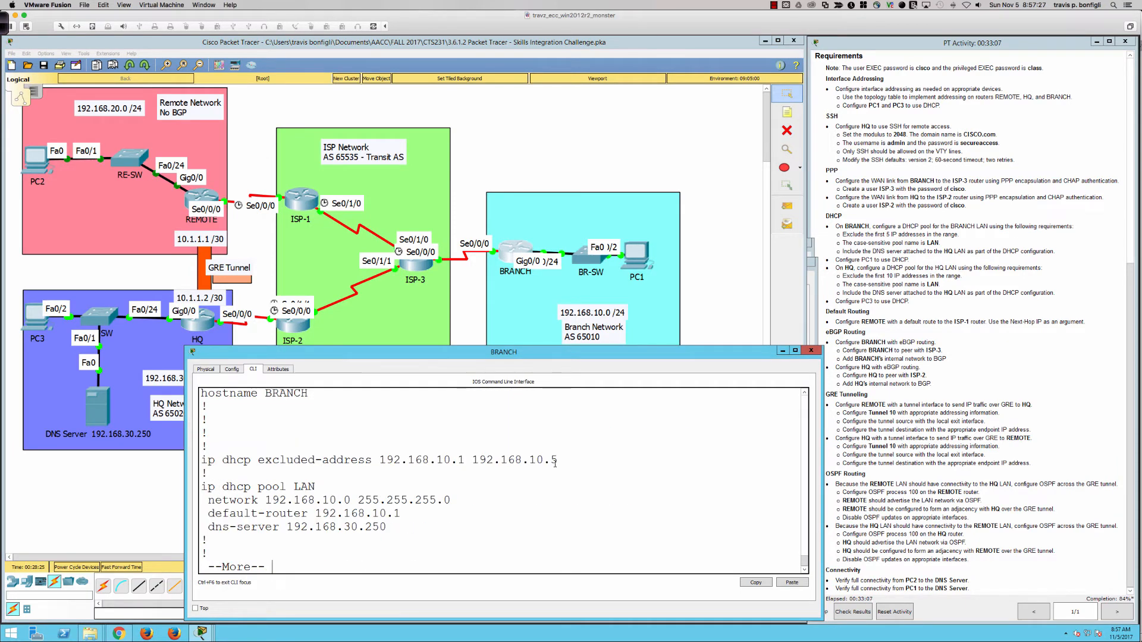
{"action": "type", "text": "qexit"}
{"action": "key", "text": "Return"}
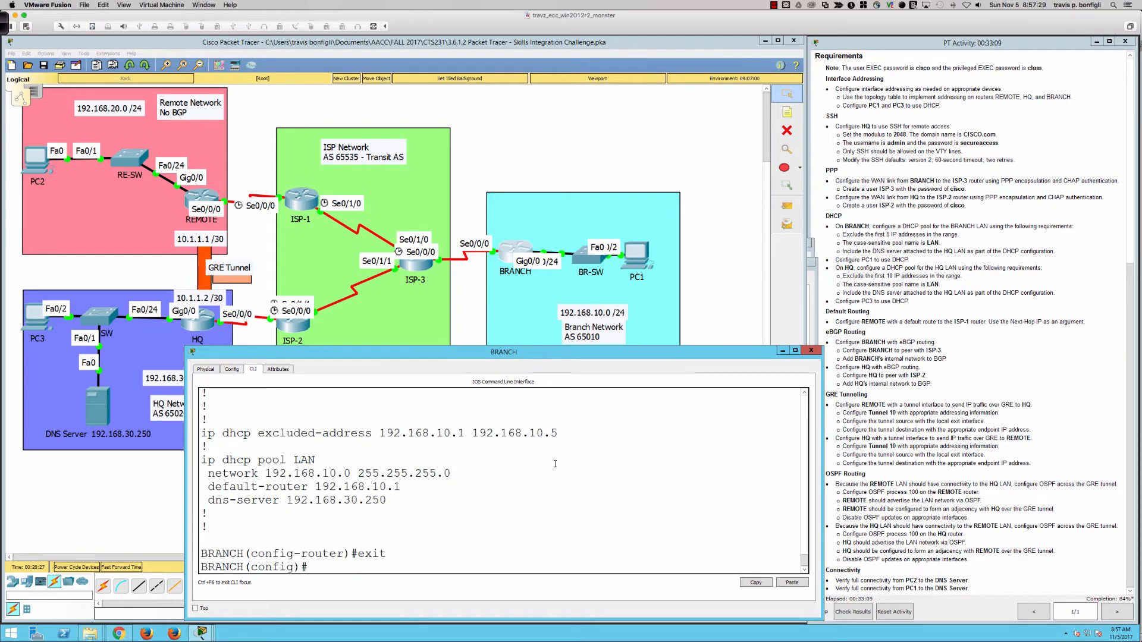
Save BRANCH's configuration with wri mem and list its running config showing router bgp 65010
{"action": "type", "text": "end"}
{"action": "key", "text": "Return"}
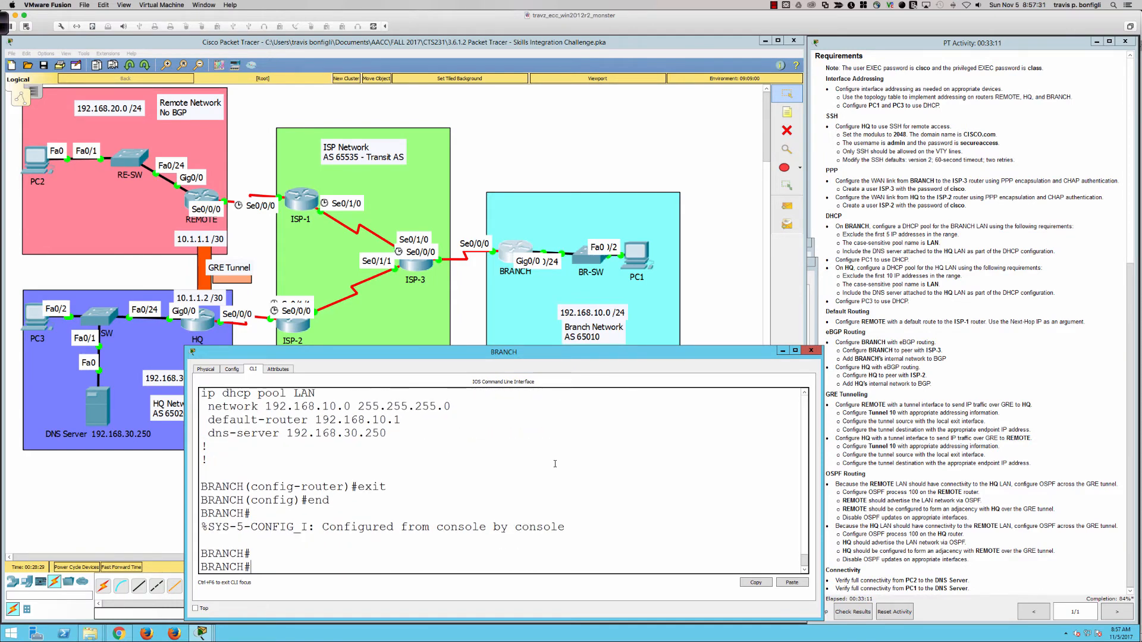
{"action": "key", "text": "Return"}
{"action": "key", "text": "Return"}
{"action": "type", "text": "wri mem"}
{"action": "key", "text": "Return"}
{"action": "key", "text": "Return"}
{"action": "key", "text": "Return"}
{"action": "key", "text": "Return"}
{"action": "key", "text": "Return"}
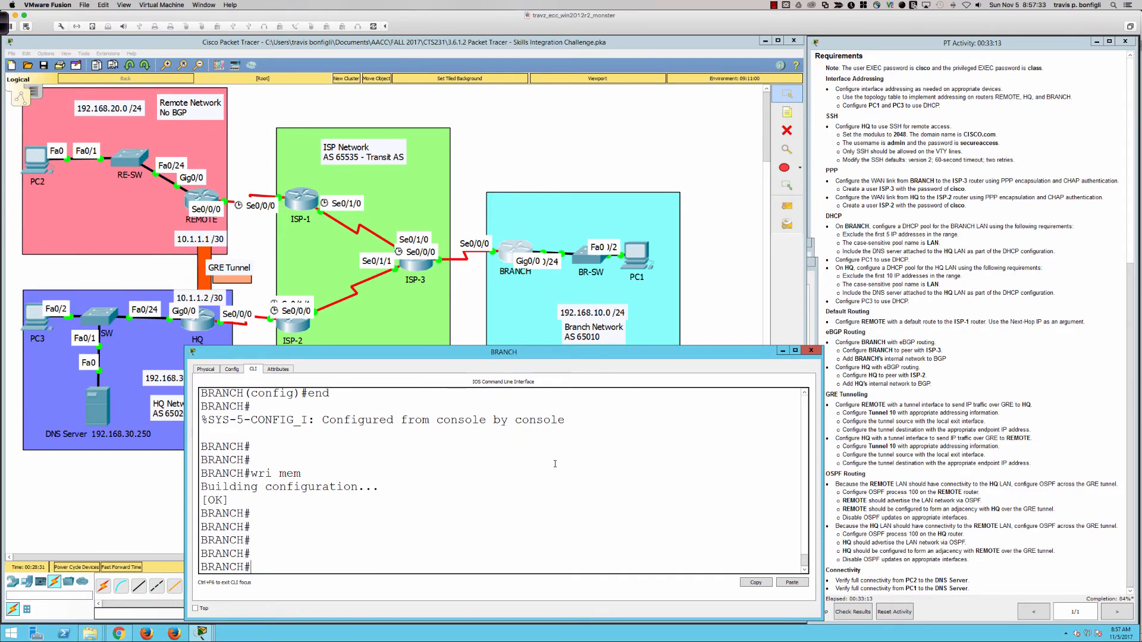
{"action": "type", "text": "sh run"}
{"action": "key", "text": "Return"}
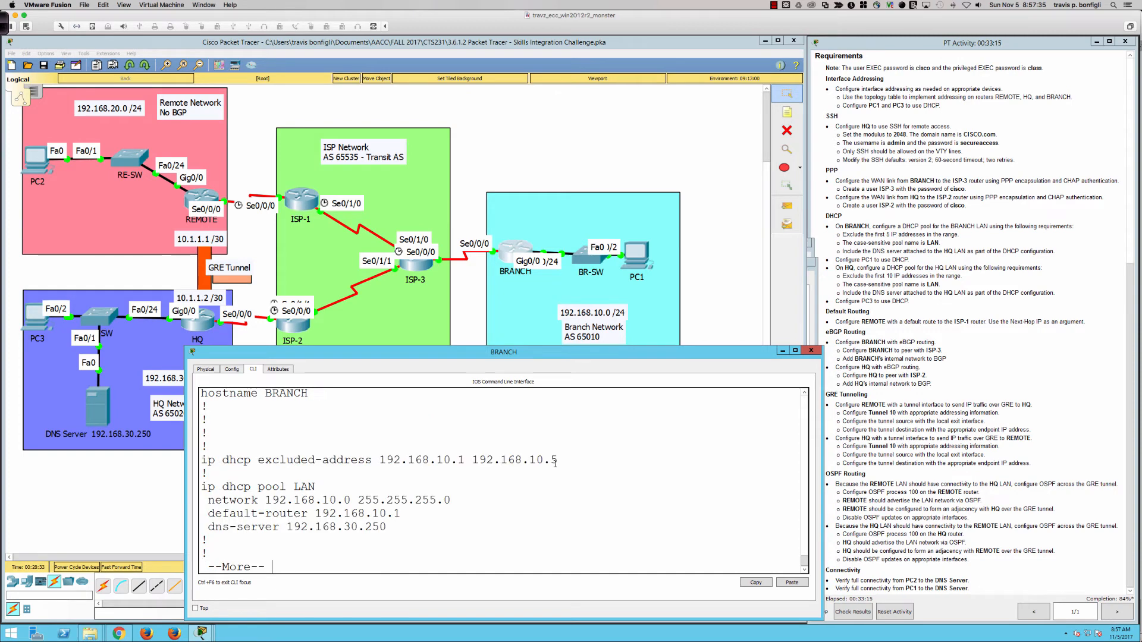
{"action": "key", "text": "space"}
{"action": "key", "text": "space"}
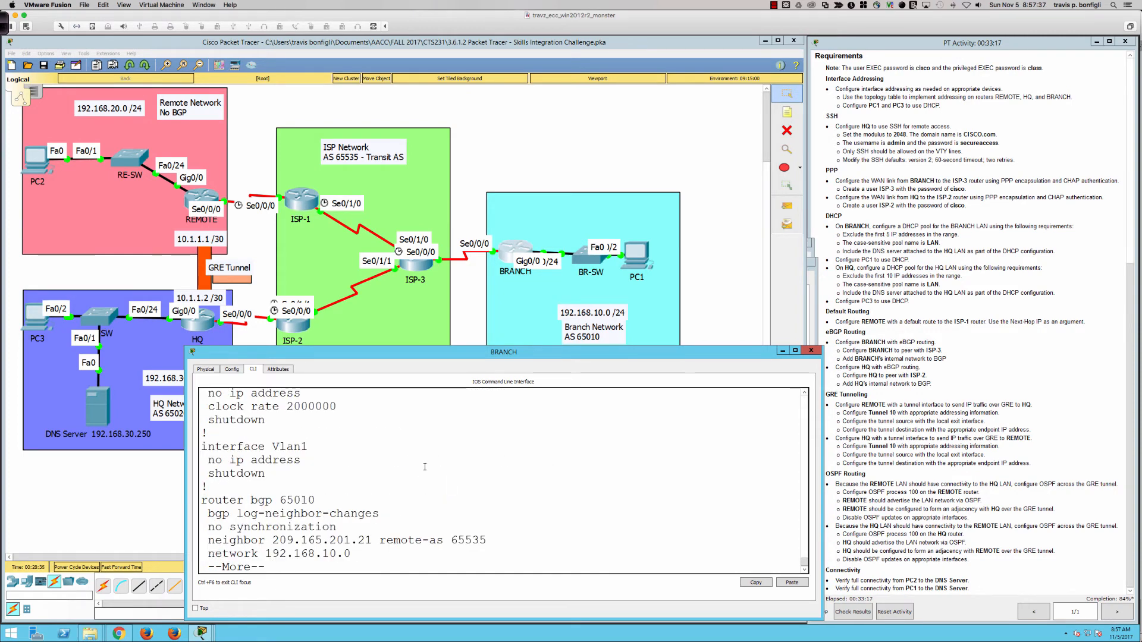
{"action": "key", "text": "Return"}
{"action": "key", "text": "Return"}
{"action": "key", "text": "Return"}
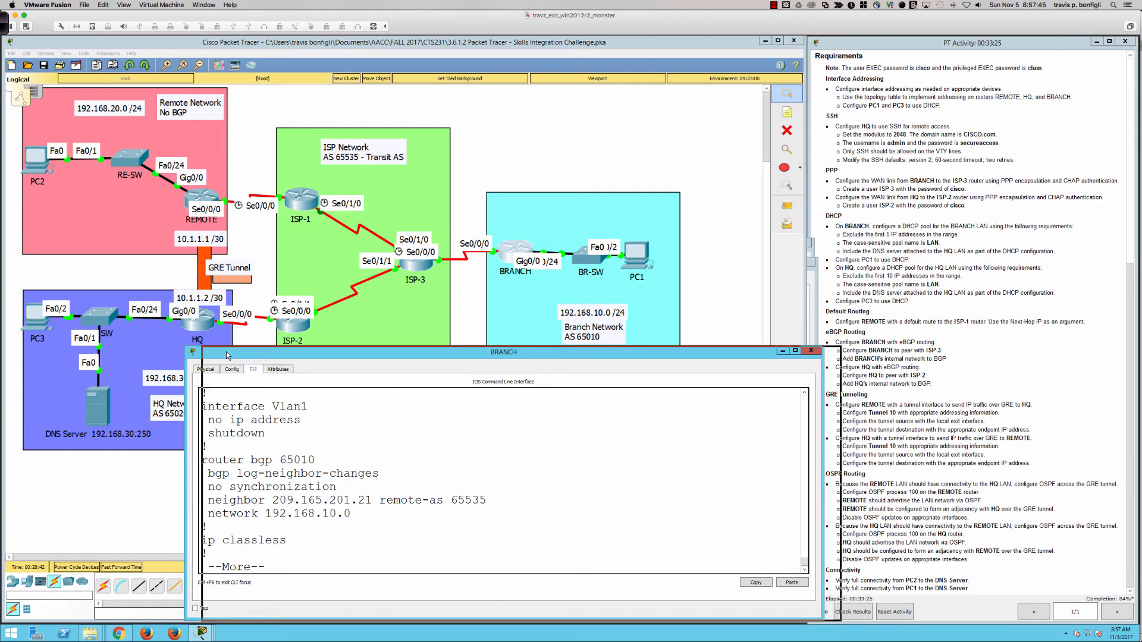
{"action": "left_click_drag", "start_coordinate": [209, 355], "coordinate": [227, 355]}
Arrange the HQ and BRANCH consoles side by side, dismissing the Interface Locked warning
{"action": "left_click", "coordinate": [202, 323]}
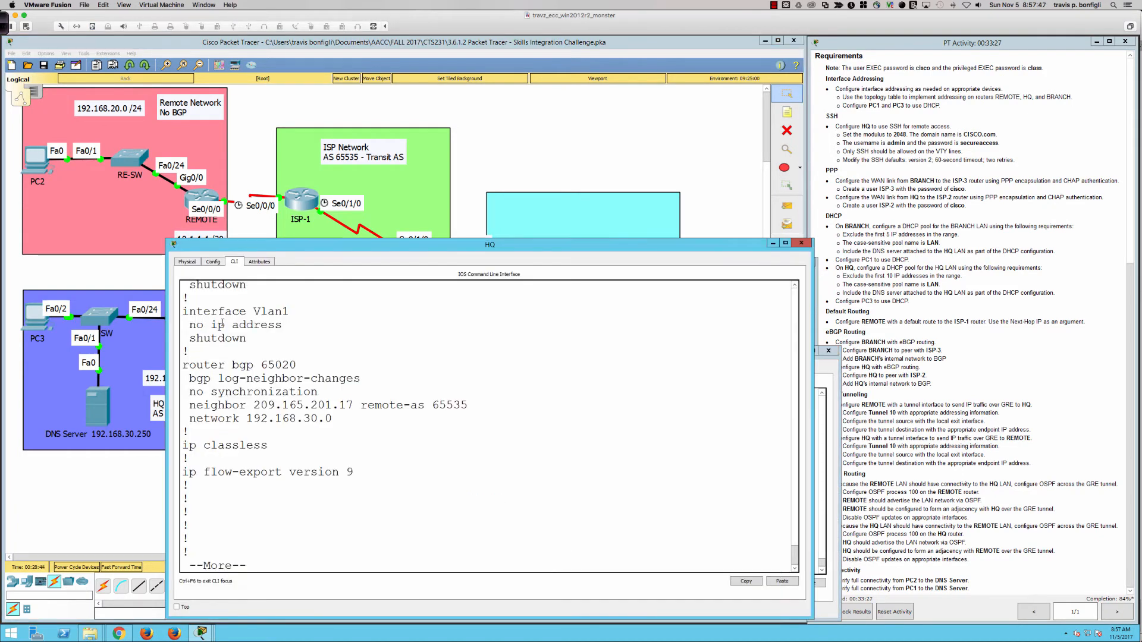
{"action": "left_click_drag", "start_coordinate": [236, 249], "coordinate": [278, 251]}
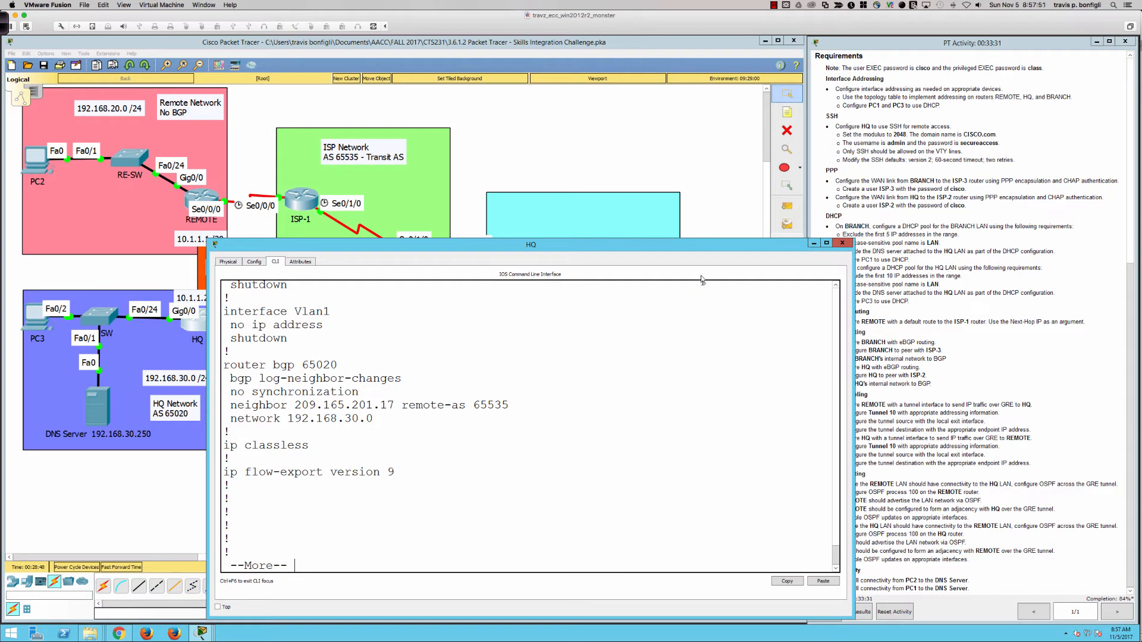
{"action": "left_click", "coordinate": [683, 212]}
{"action": "left_click", "coordinate": [516, 247]}
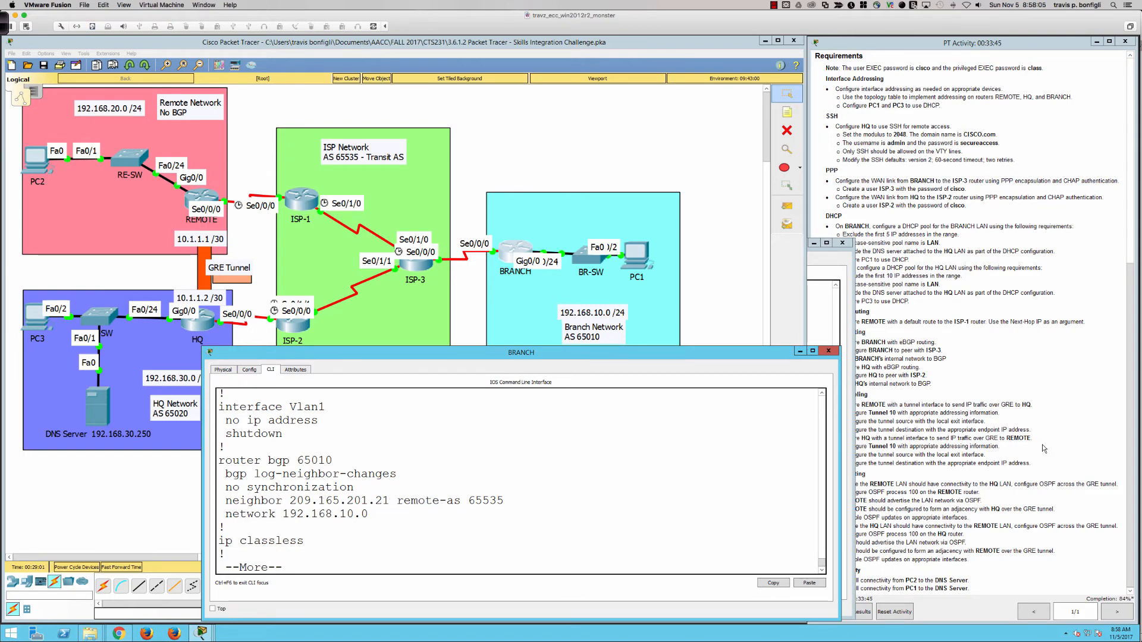
{"action": "scroll", "coordinate": [1033, 444], "scroll_direction": "up", "scroll_amount": 5}
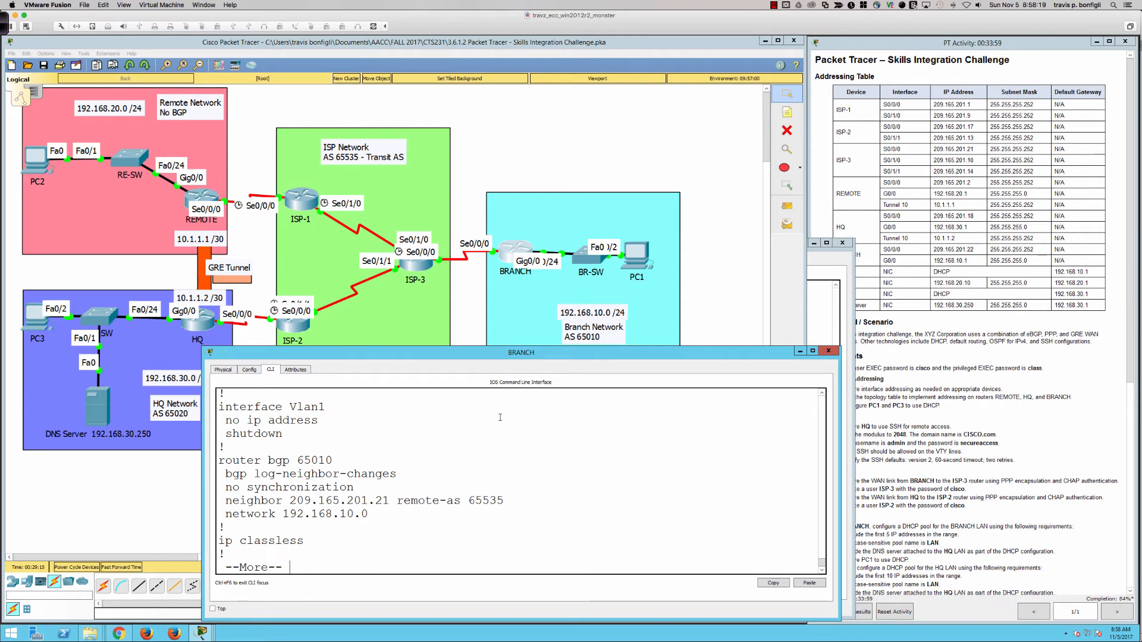
{"action": "left_click", "coordinate": [199, 320]}
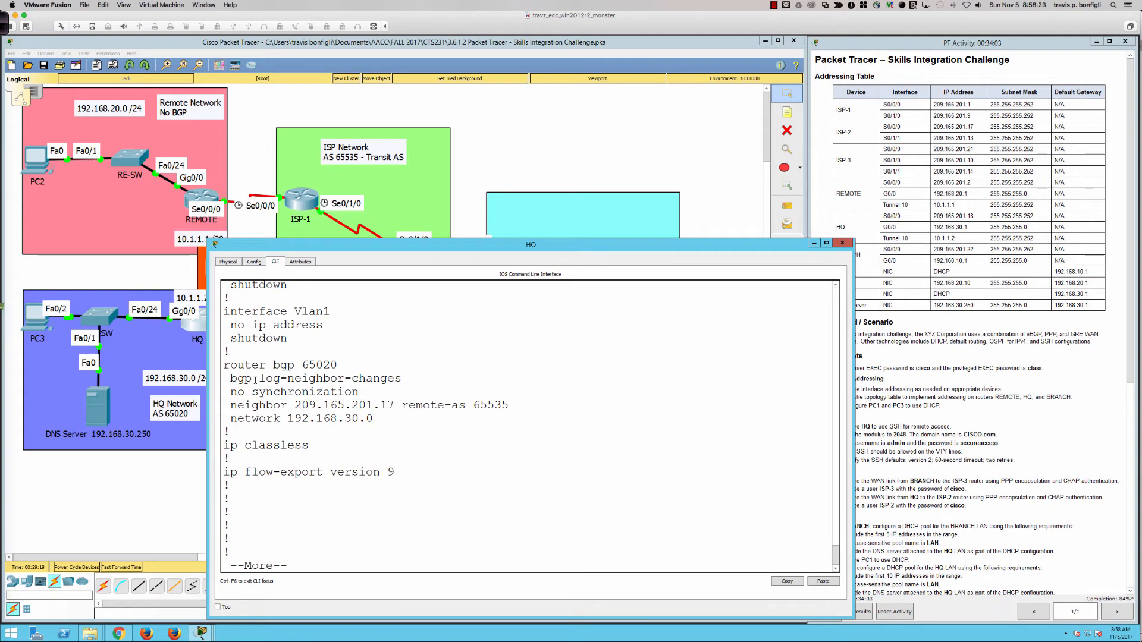
{"action": "left_click_drag", "start_coordinate": [359, 247], "coordinate": [610, 237]}
{"action": "left_click", "coordinate": [587, 223]}
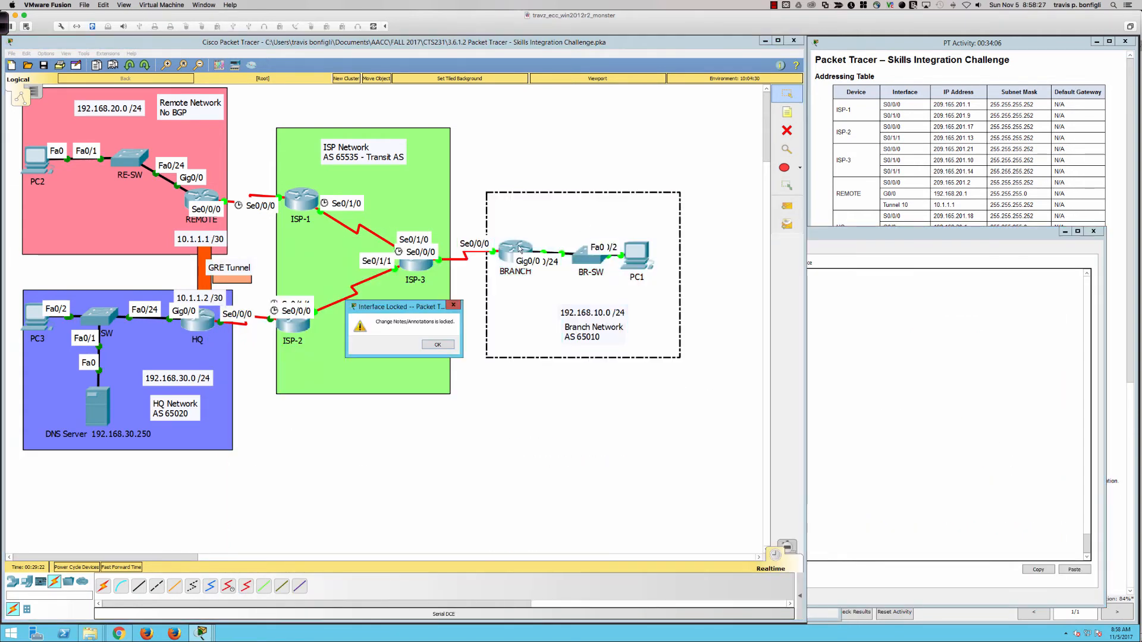
{"action": "left_click", "coordinate": [438, 346]}
{"action": "left_click", "coordinate": [510, 257]}
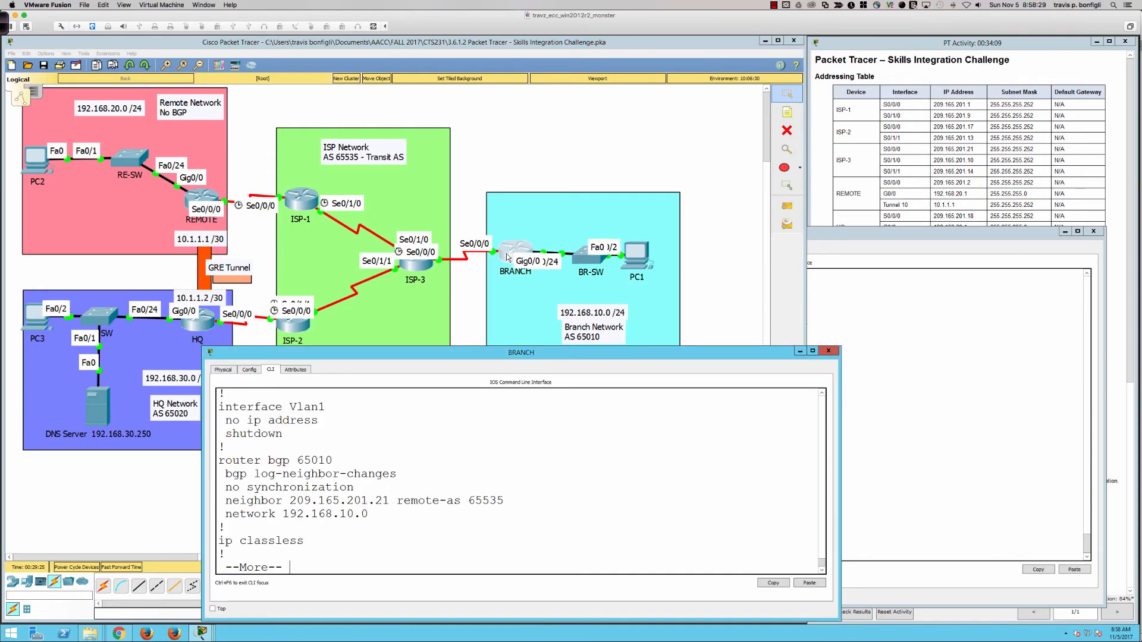
{"action": "left_click", "coordinate": [1018, 398]}
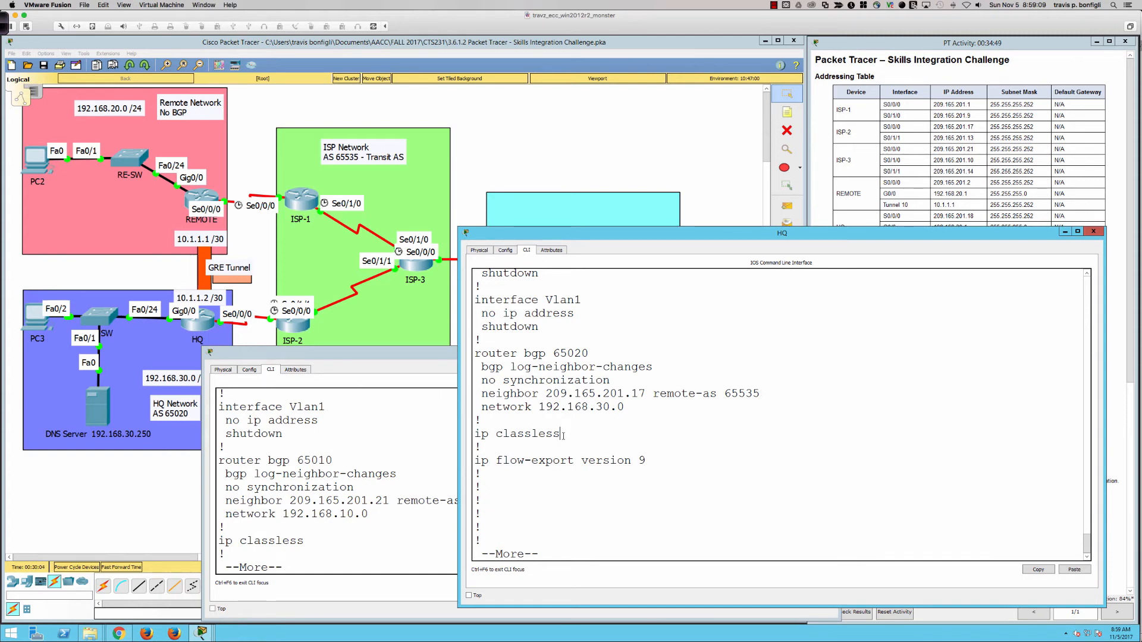
Save HQ's configuration with wri mem and reload the router
{"action": "key", "text": "q"}
{"action": "key", "text": "Return"}
{"action": "type", "text": "wri mem"}
{"action": "key", "text": "Return"}
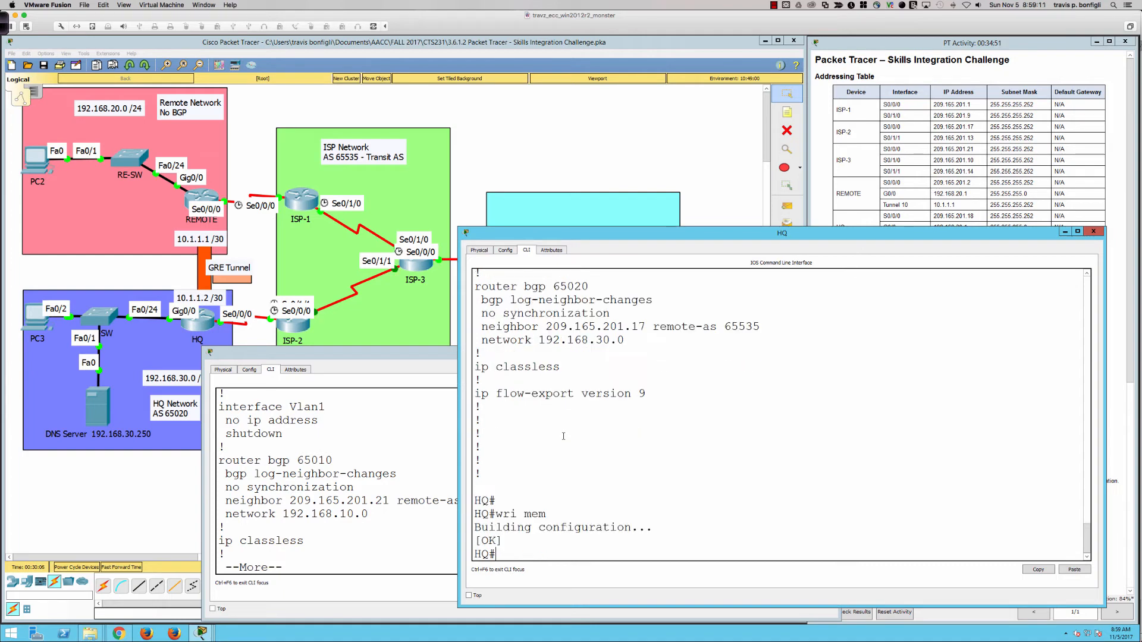
{"action": "key", "text": "Return"}
{"action": "key", "text": "Return"}
{"action": "type", "text": "reload"}
{"action": "key", "text": "Return"}
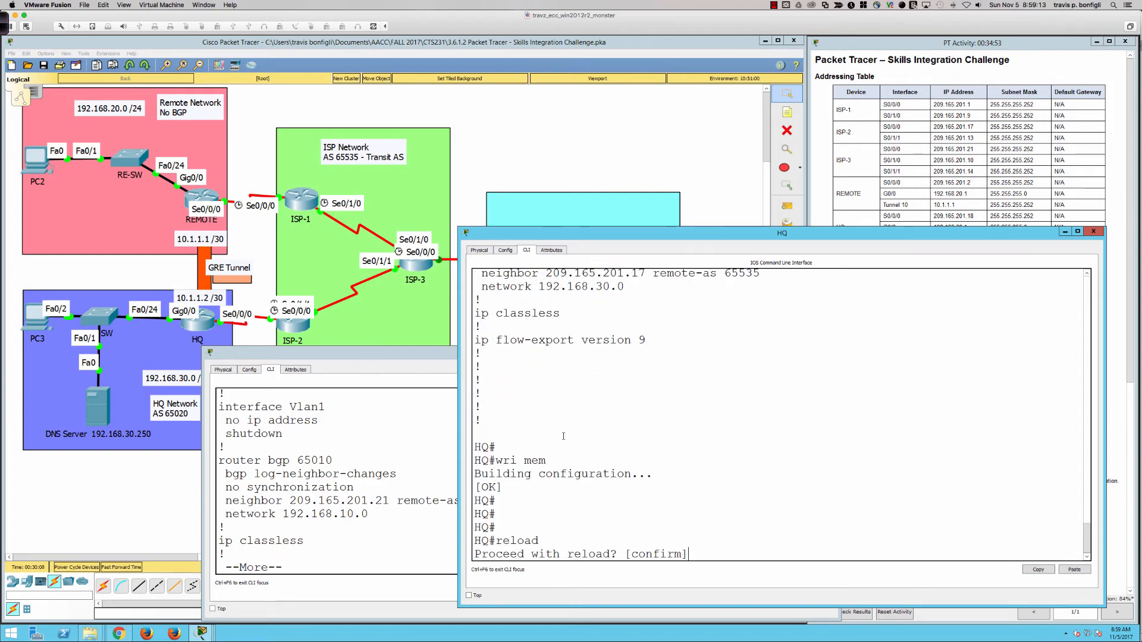
{"action": "key", "text": "Return"}
Save BRANCH's configuration with wri mem and issue a reload
{"action": "left_click", "coordinate": [332, 486]}
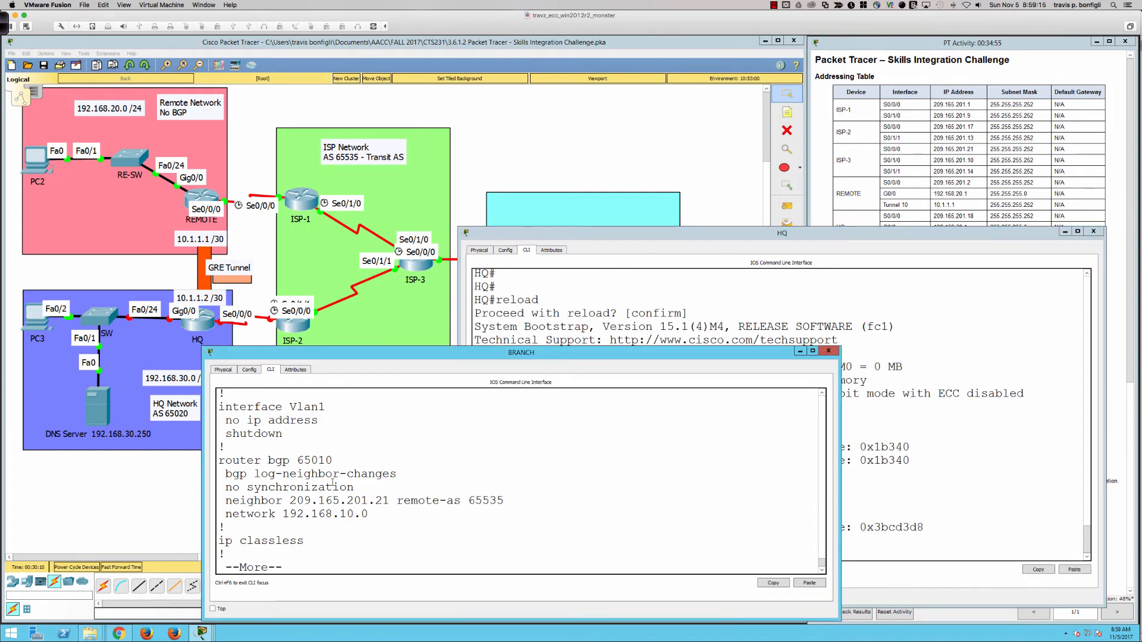
{"action": "key", "text": "q"}
{"action": "key", "text": "Return"}
{"action": "key", "text": "Return"}
{"action": "key", "text": "Return"}
{"action": "key", "text": "Return"}
{"action": "key", "text": "Return"}
{"action": "type", "text": "wri m"}
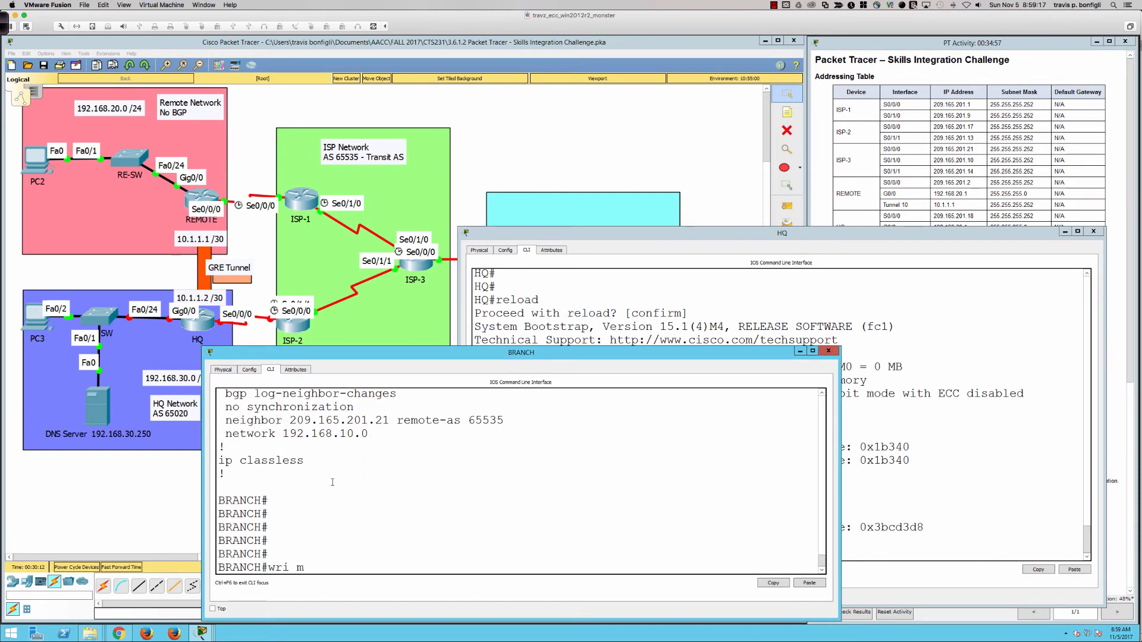
{"action": "type", "text": "em"}
{"action": "key", "text": "Return"}
{"action": "key", "text": "Return"}
{"action": "key", "text": "Return"}
{"action": "type", "text": "reload"}
{"action": "key", "text": "Return"}
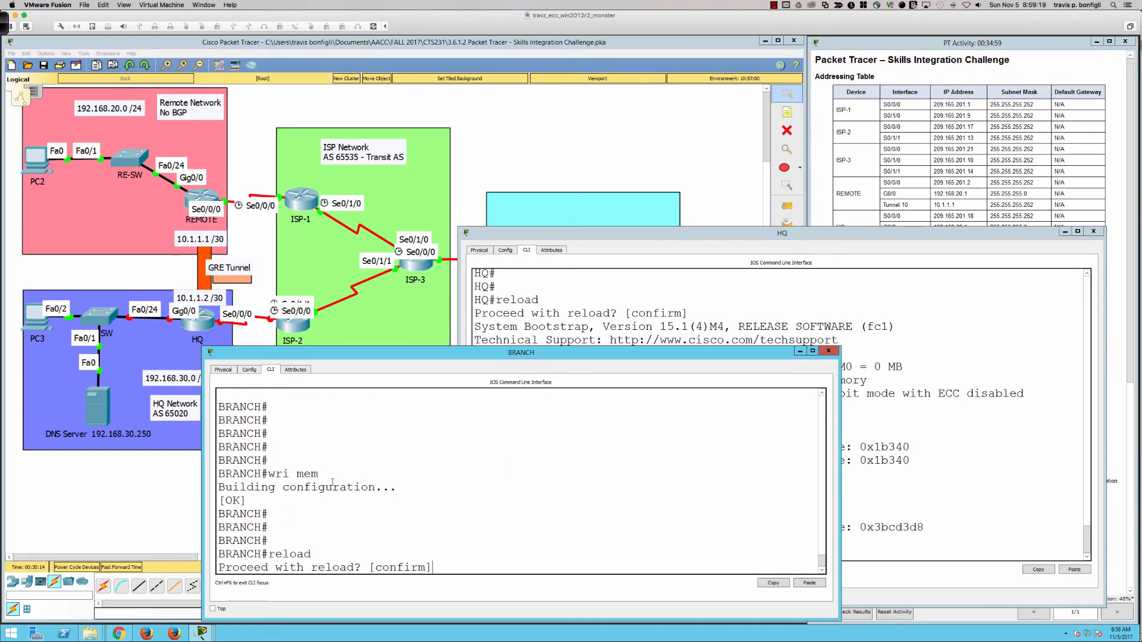
{"action": "key", "text": "Return"}
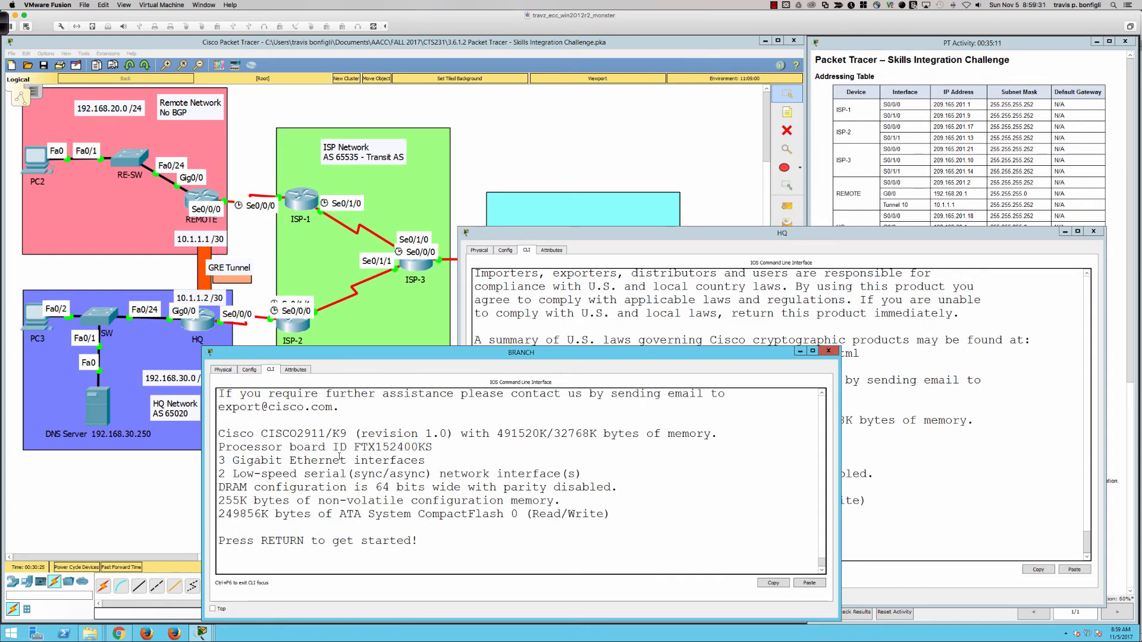
On the restarted BRANCH router, enter privileged mode and display the routing table with sh ip route
{"action": "key", "text": "Return"}
{"action": "key", "text": "Return"}
{"action": "key", "text": "Return"}
{"action": "type", "text": "en"}
{"action": "key", "text": "Return"}
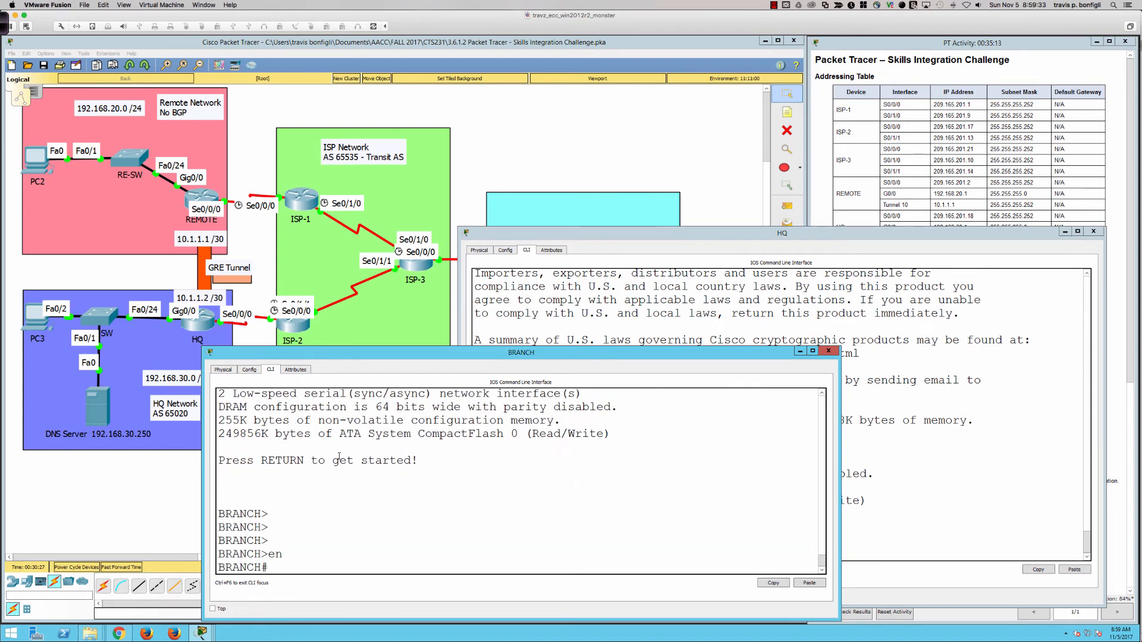
{"action": "type", "text": "sh ipi route"}
{"action": "key", "text": "BackSpace"}
{"action": "key", "text": "BackSpace"}
{"action": "key", "text": "BackSpace"}
{"action": "key", "text": "BackSpace"}
{"action": "key", "text": "BackSpace"}
{"action": "type", "text": "route"}
{"action": "key", "text": "Return"}
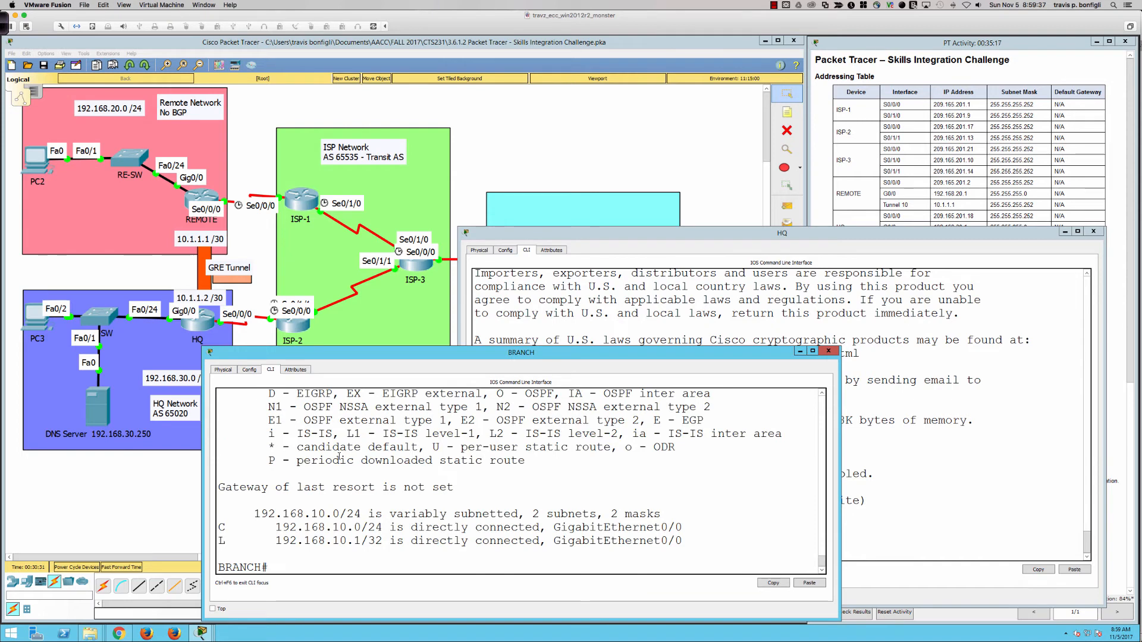
On the restarted HQ router, enter privileged mode and display its routing table with sh ip route
{"action": "left_click", "coordinate": [892, 373]}
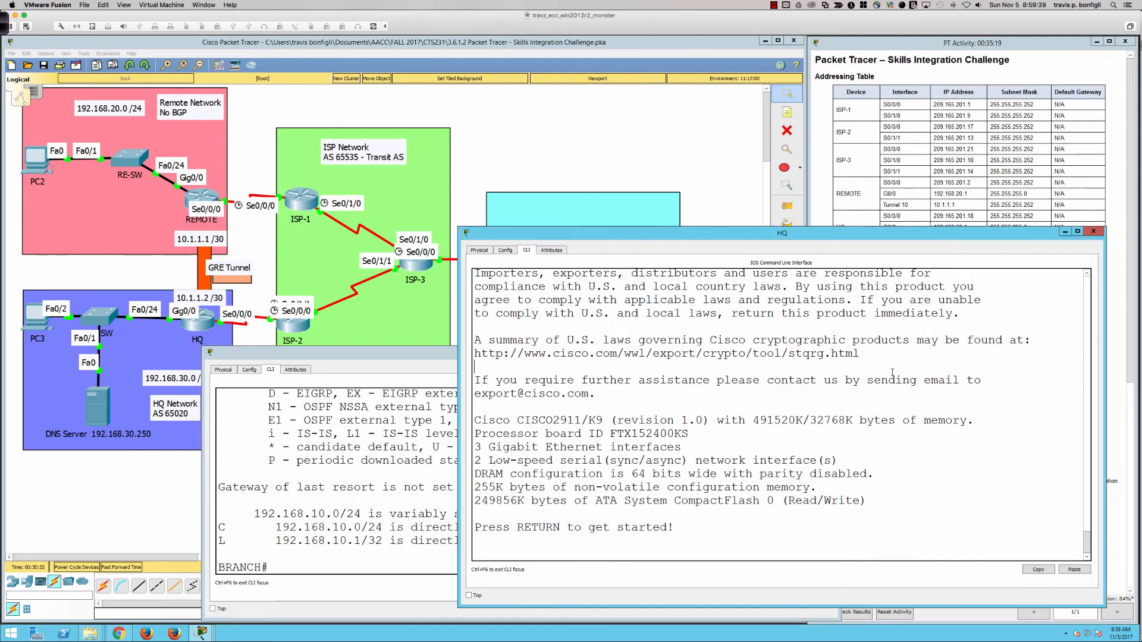
{"action": "key", "text": "Return"}
{"action": "key", "text": "Return"}
{"action": "key", "text": "Return"}
{"action": "key", "text": "Return"}
{"action": "type", "text": "en"}
{"action": "key", "text": "Return"}
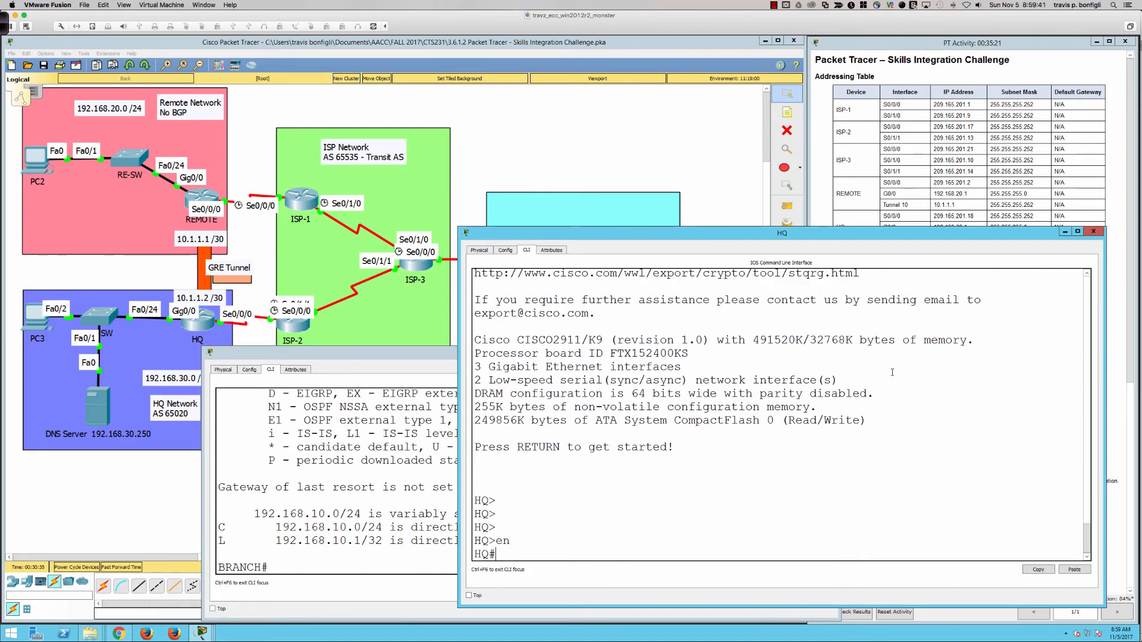
{"action": "type", "text": "sh ip route"}
{"action": "key", "text": "Return"}
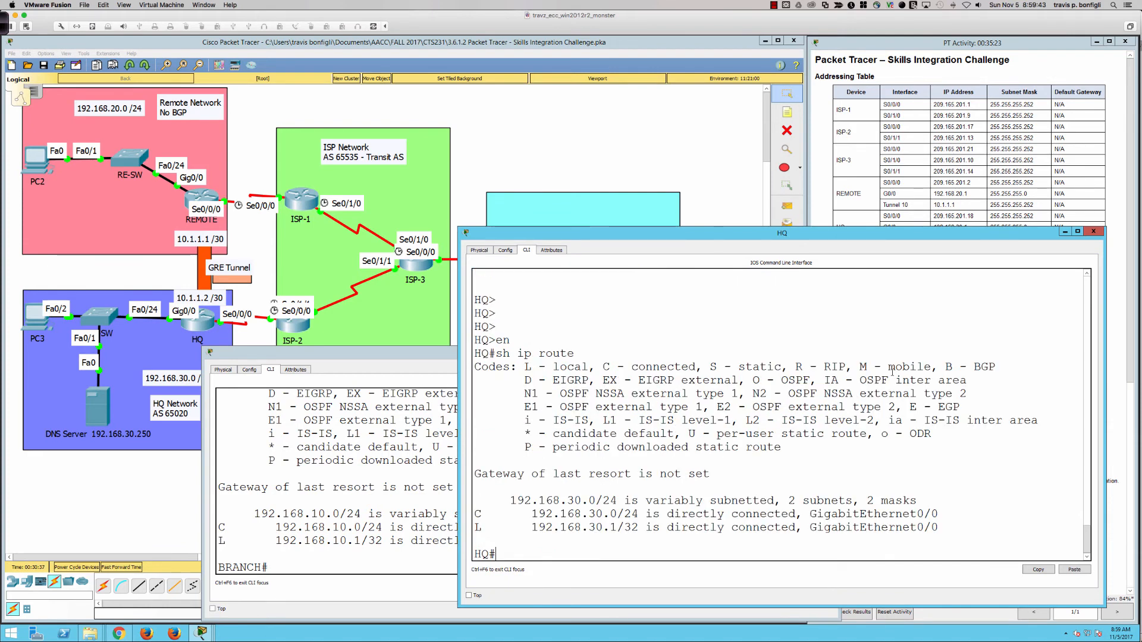
{"action": "key", "text": "Return"}
{"action": "key", "text": "Return"}
{"action": "key", "text": "Return"}
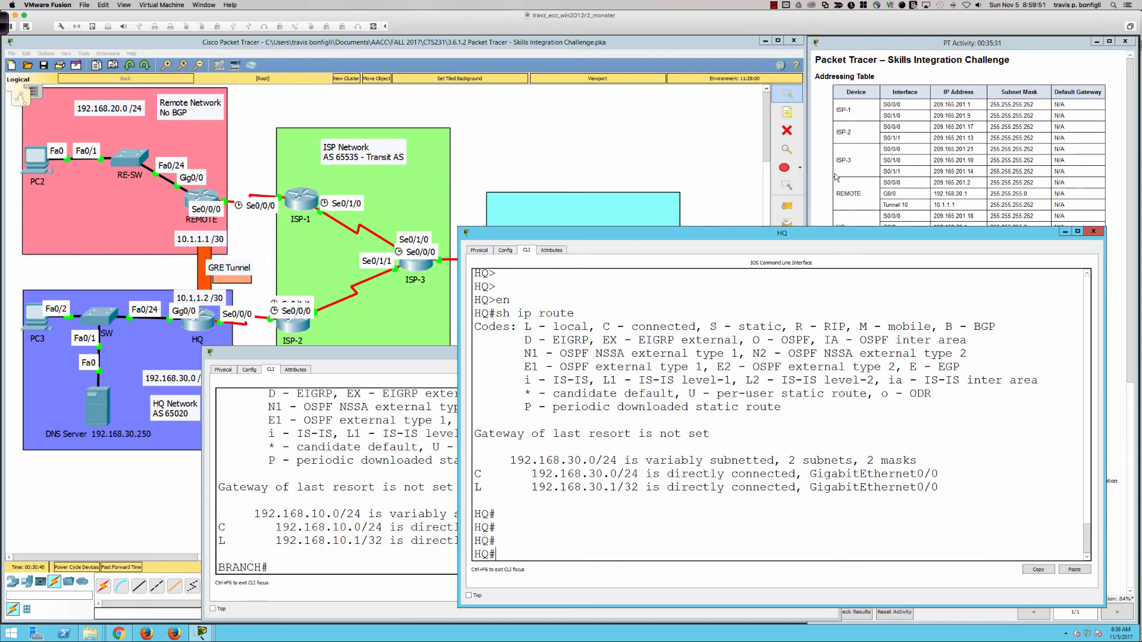
Scroll down the activity requirements, then return to the network topology
{"action": "left_click", "coordinate": [825, 208]}
{"action": "scroll", "coordinate": [824, 208], "scroll_direction": "down", "scroll_amount": 5}
{"action": "scroll", "coordinate": [851, 322], "scroll_direction": "down", "scroll_amount": 5}
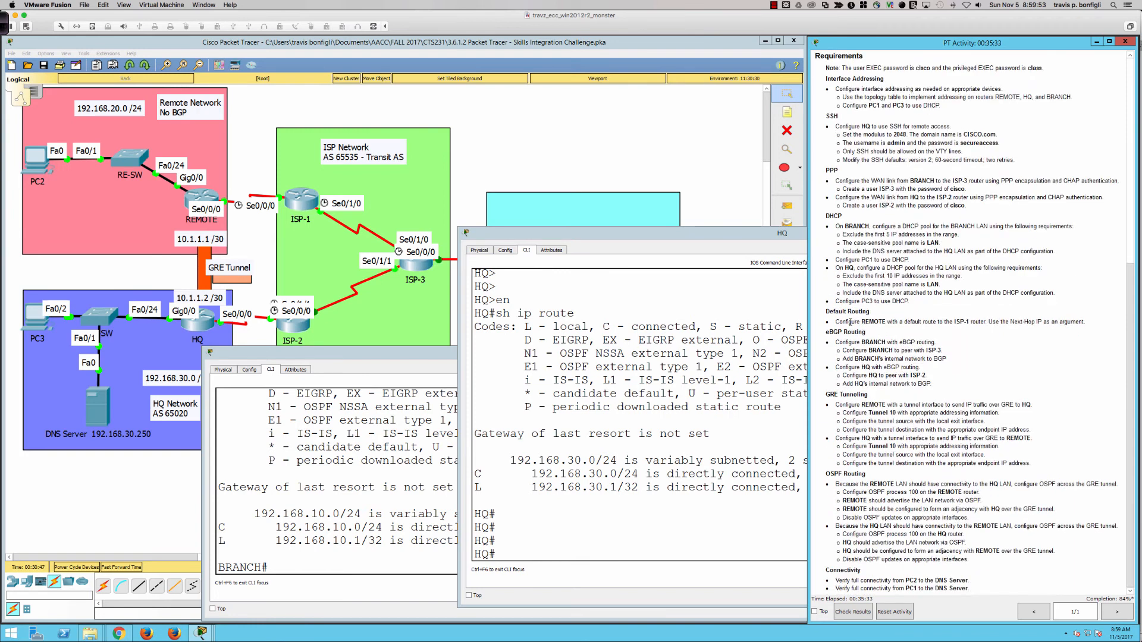
{"action": "left_click", "coordinate": [194, 335]}
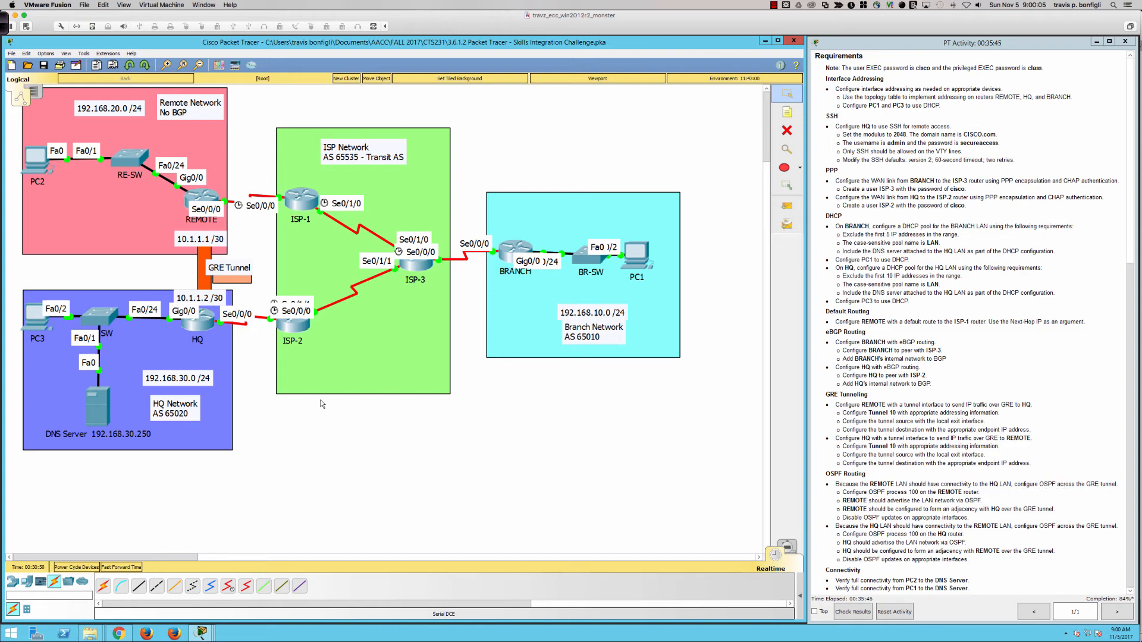
Run sh ip int bri on HQ and highlight Tunnel10 showing up/down
{"action": "left_click", "coordinate": [194, 321]}
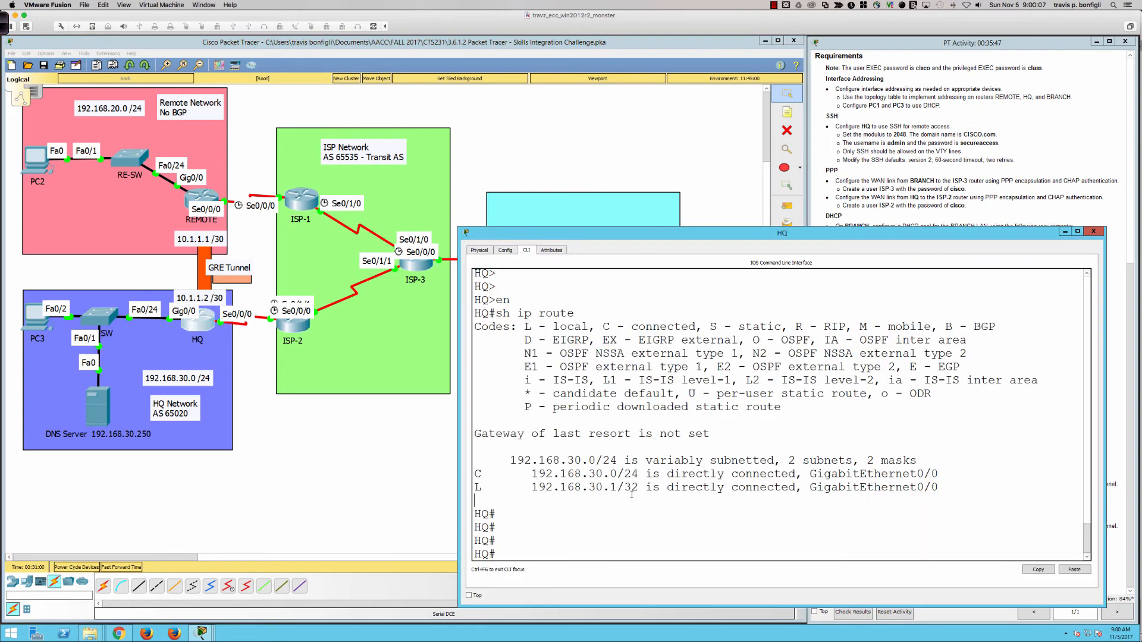
{"action": "type", "text": "sh ip int bri"}
{"action": "key", "text": "Return"}
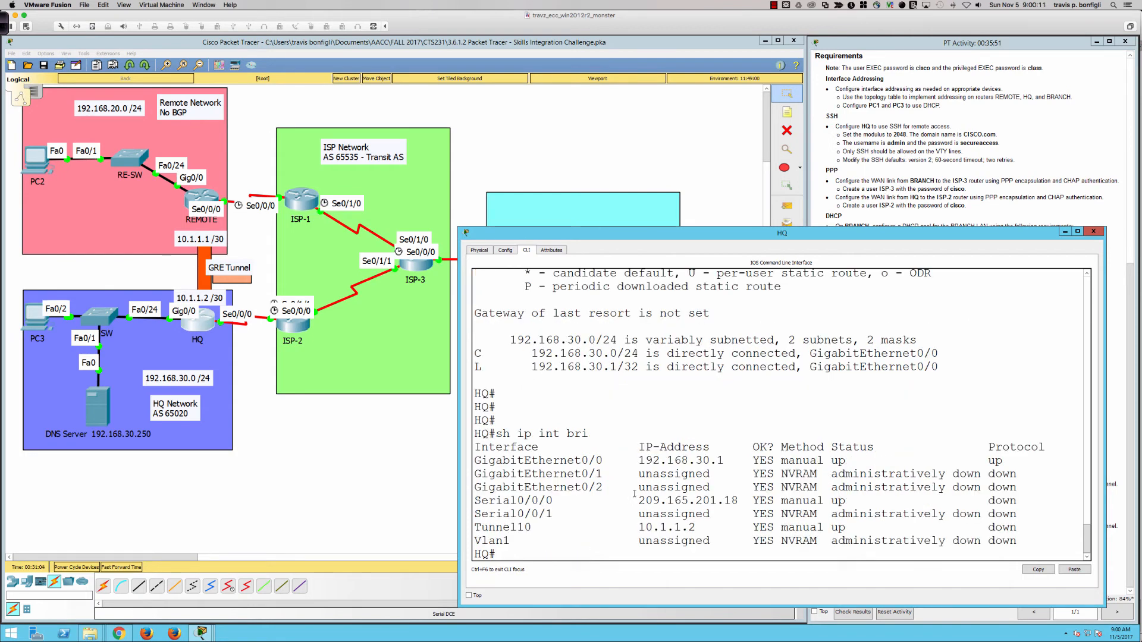
{"action": "left_click_drag", "start_coordinate": [833, 530], "coordinate": [1021, 530]}
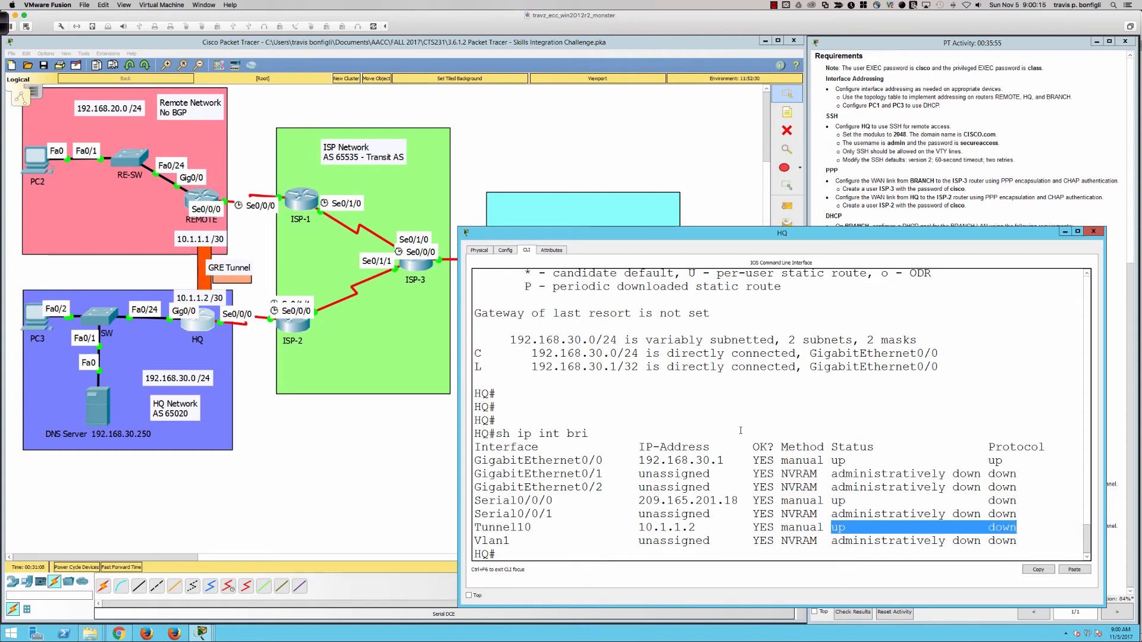
{"action": "left_click", "coordinate": [604, 431]}
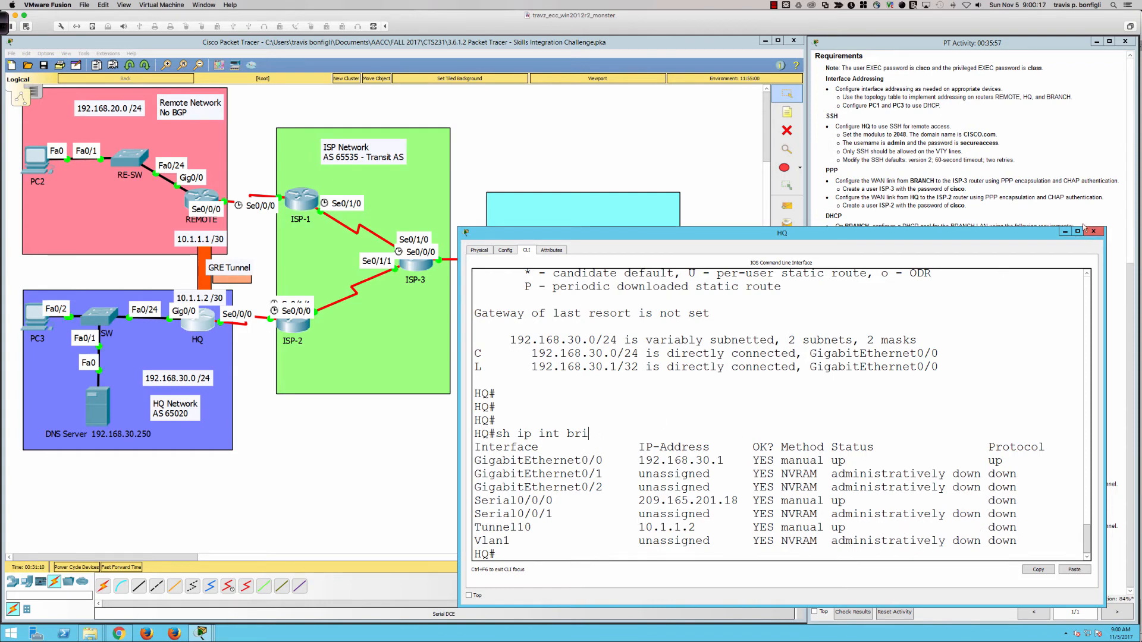
Close and reopen the HQ console, moving it left to reveal the requirements
{"action": "left_click", "coordinate": [1065, 232]}
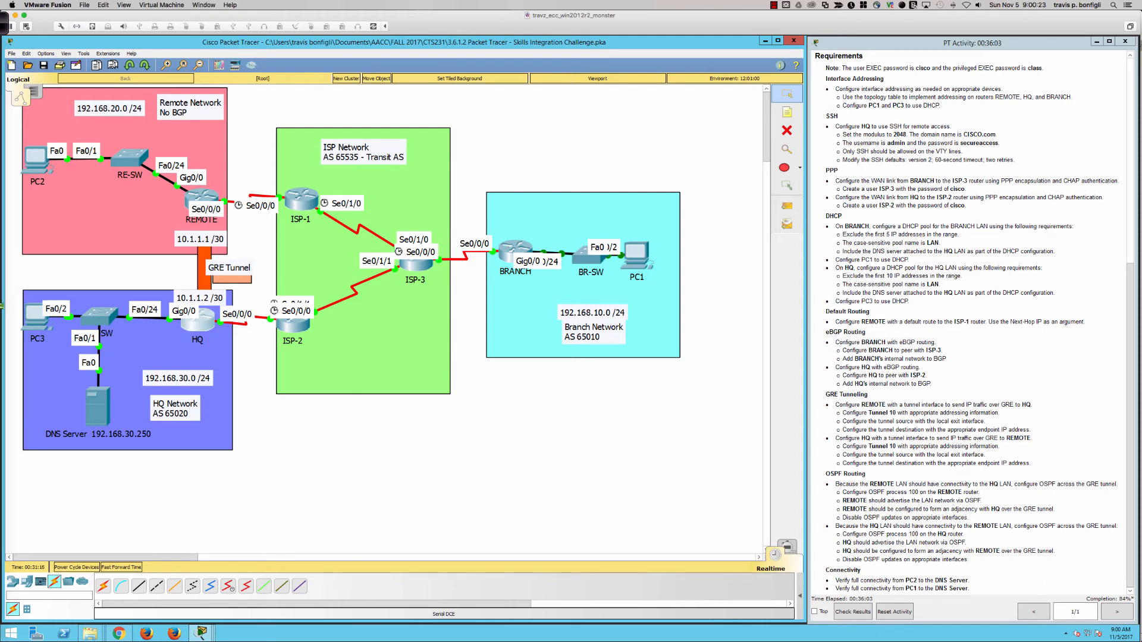
{"action": "scroll", "coordinate": [875, 446], "scroll_direction": "up", "scroll_amount": 1}
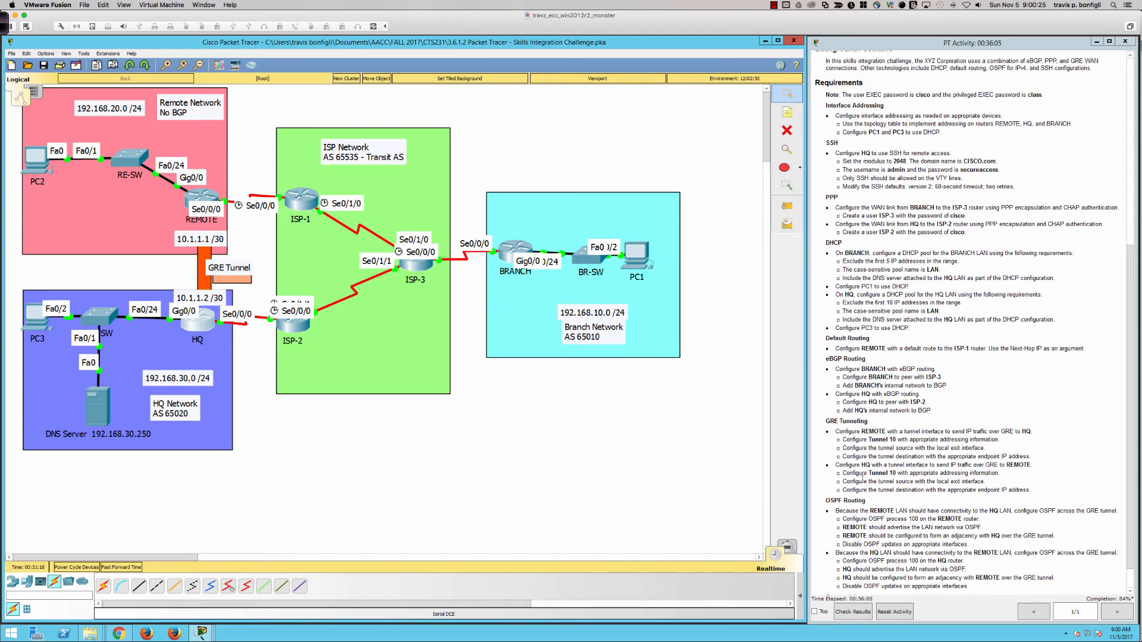
{"action": "scroll", "coordinate": [862, 481], "scroll_direction": "down", "scroll_amount": 1}
{"action": "scroll", "coordinate": [57, 314], "scroll_direction": "down", "scroll_amount": 2}
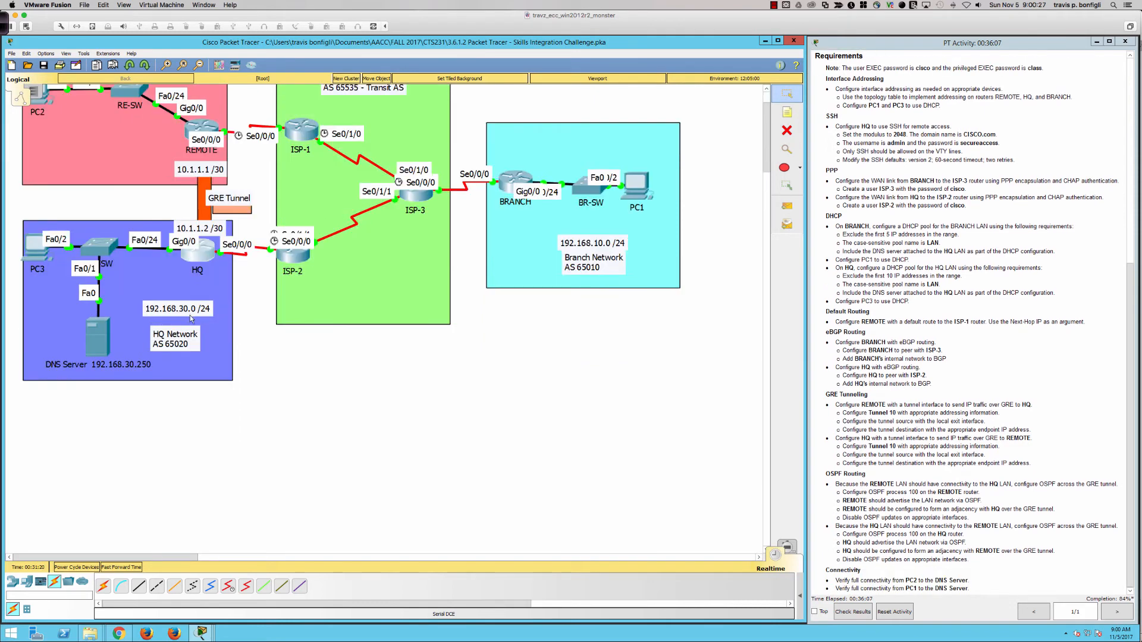
{"action": "scroll", "coordinate": [215, 419], "scroll_direction": "up", "scroll_amount": 2}
{"action": "left_click", "coordinate": [198, 330]}
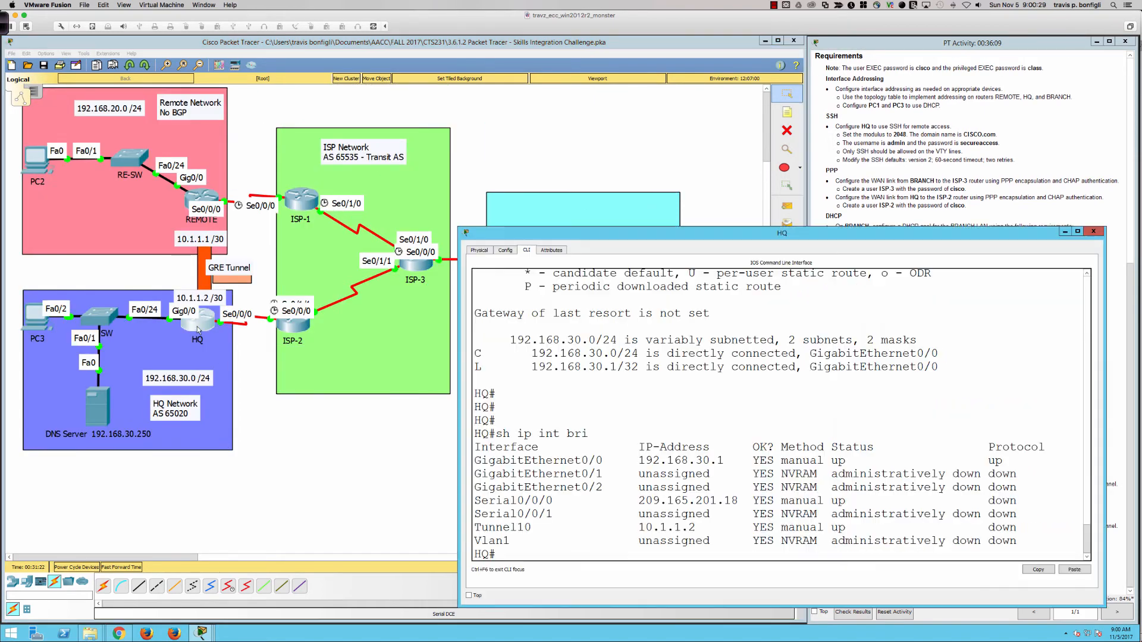
{"action": "left_click_drag", "start_coordinate": [680, 236], "coordinate": [466, 249]}
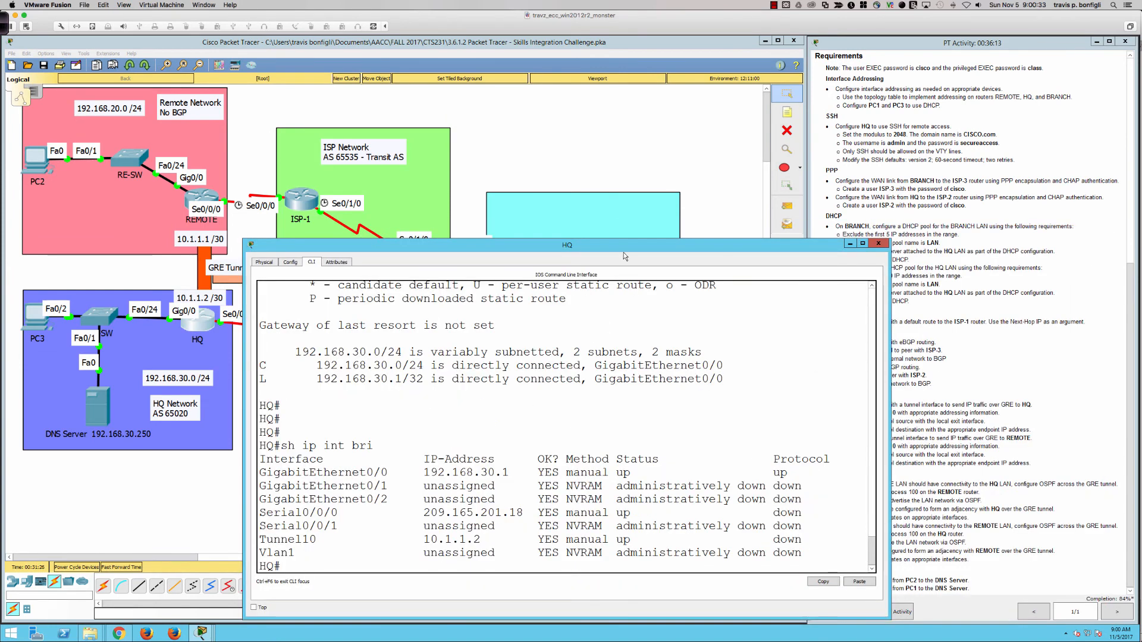
{"action": "left_click_drag", "start_coordinate": [599, 248], "coordinate": [548, 257]}
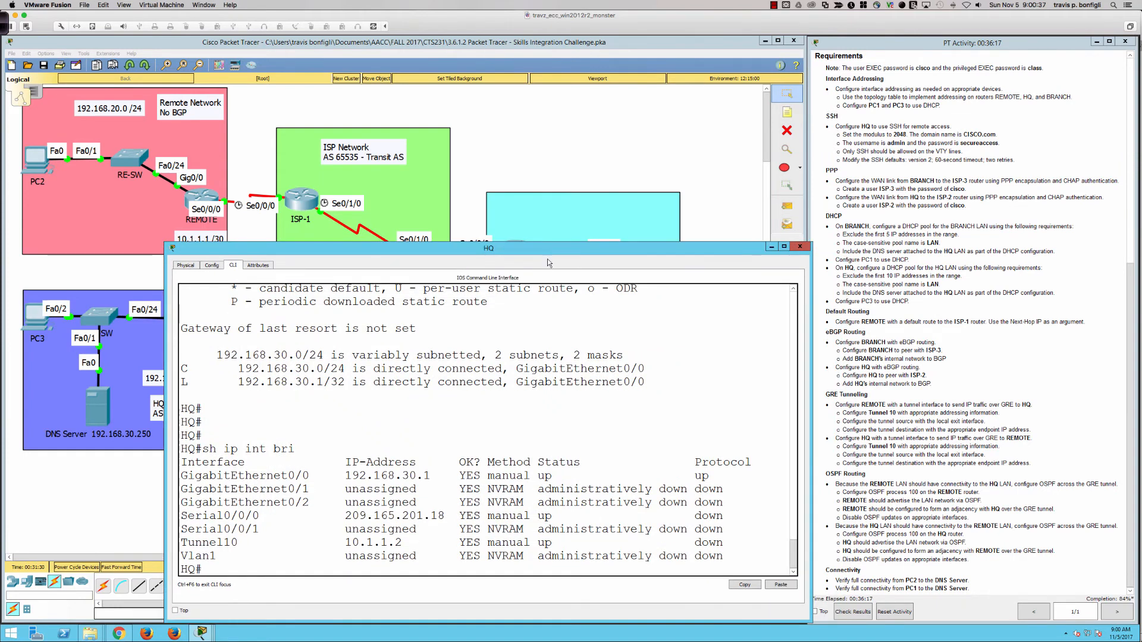
{"action": "key", "text": "Return"}
{"action": "key", "text": "Return"}
{"action": "key", "text": "Return"}
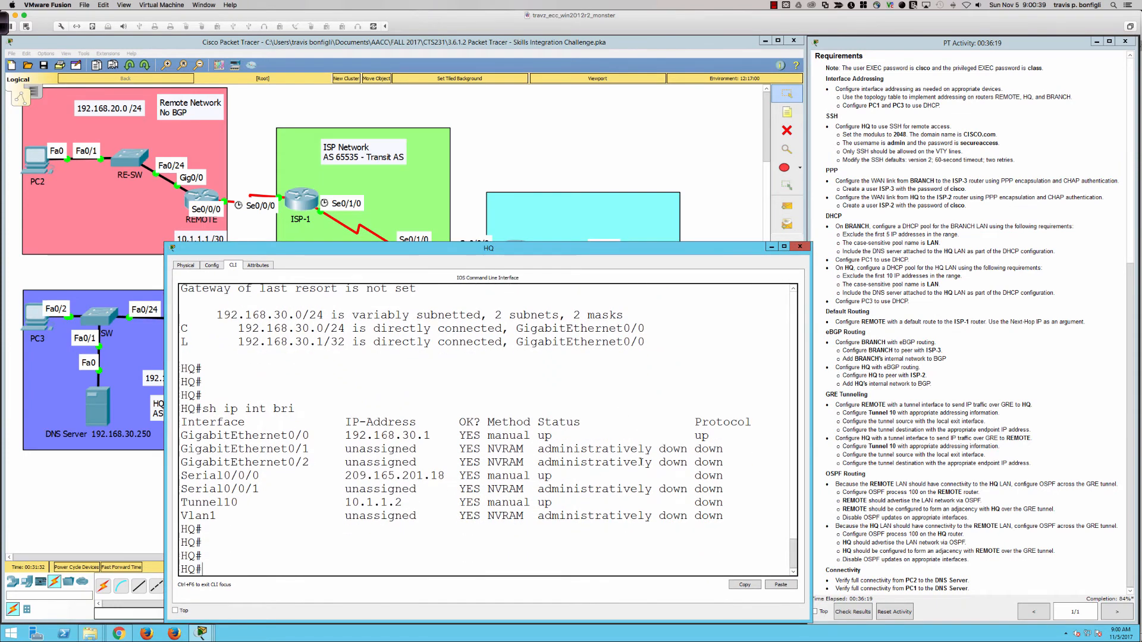
On HQ, start OSPF process 100 and add network 192.168.30.0 0.0.0.255 area 0
{"action": "type", "text": "conf t"}
{"action": "key", "text": "Return"}
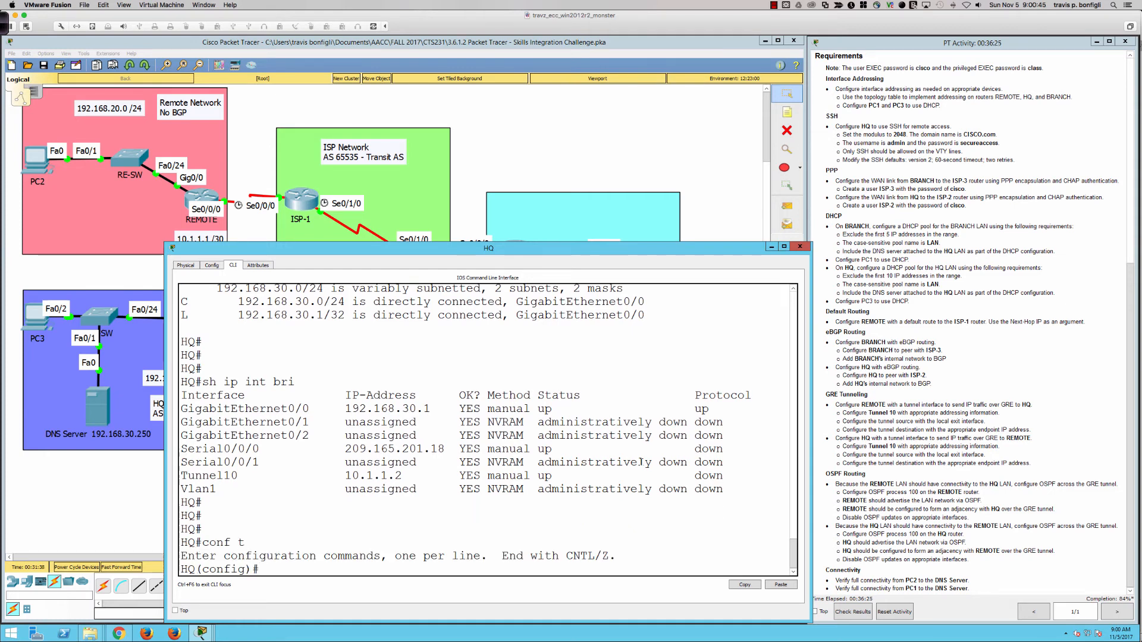
{"action": "type", "text": "router ospf 100"}
{"action": "key", "text": "Return"}
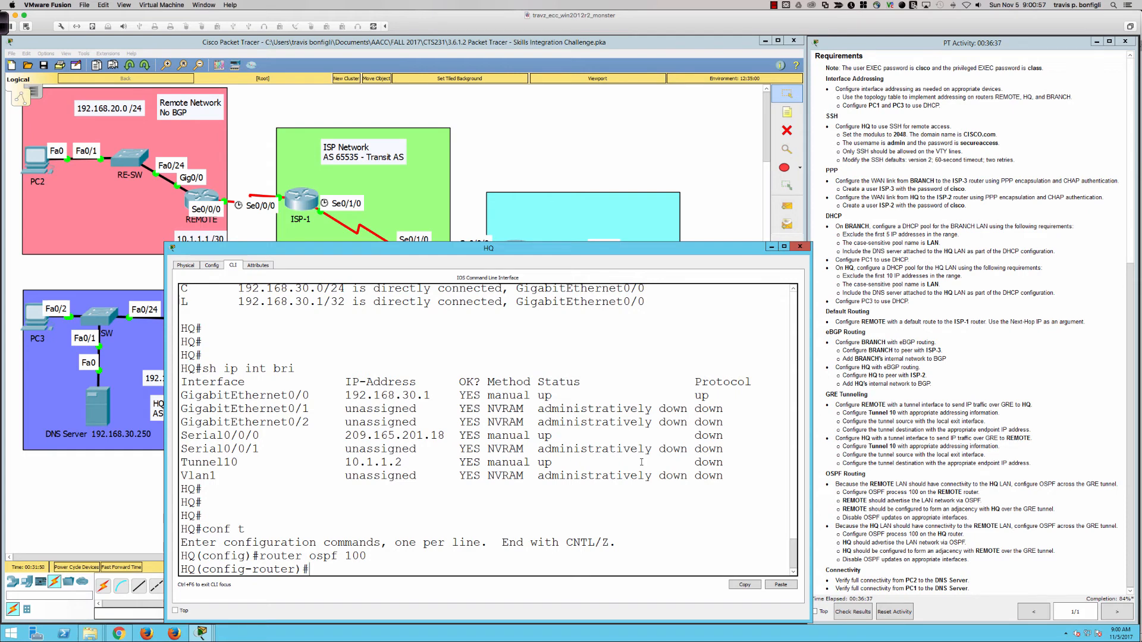
{"action": "type", "text": "net"}
{"action": "key", "text": "Tab"}
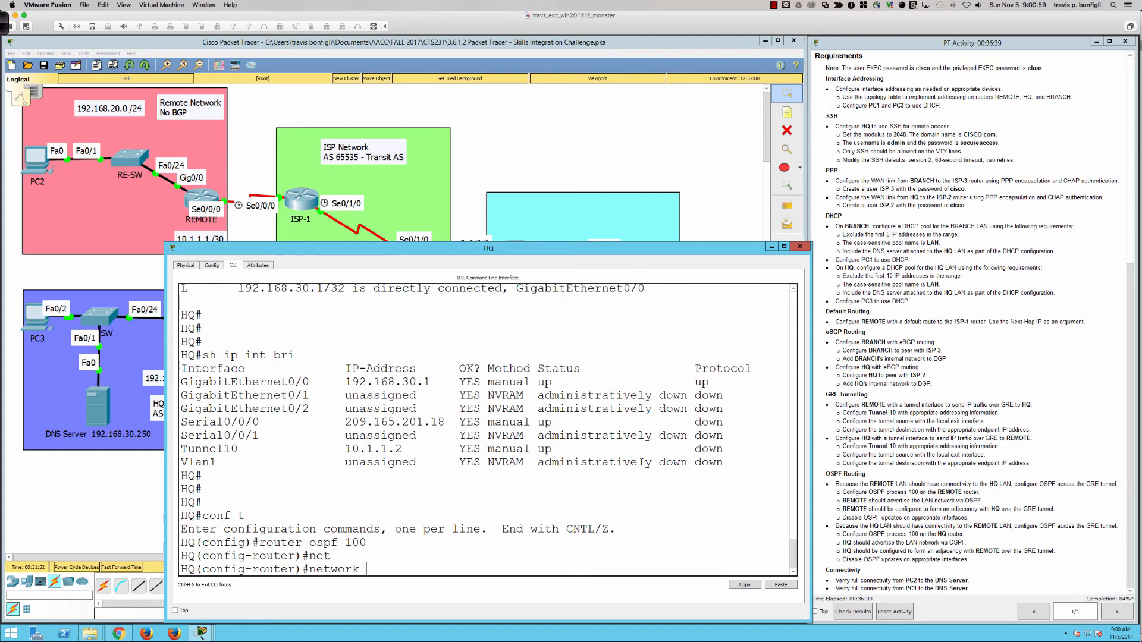
{"action": "type", "text": "192.168.30 0 0"}
{"action": "key", "text": "BackSpace"}
{"action": "key", "text": "BackSpace"}
{"action": "key", "text": "BackSpace"}
{"action": "key", "text": "BackSpace"}
{"action": "key", "text": "BackSpace"}
{"action": "key", "text": "BackSpace"}
{"action": "type", "text": "0 0.0.0.255 area "}
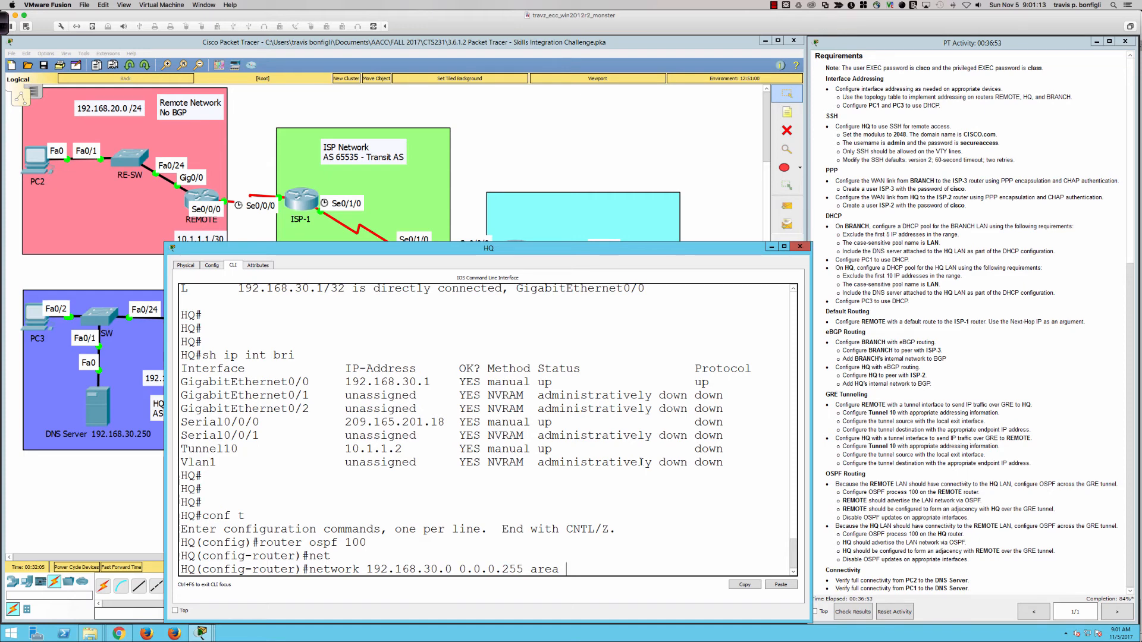
{"action": "type", "text": "0"}
{"action": "key", "text": "Return"}
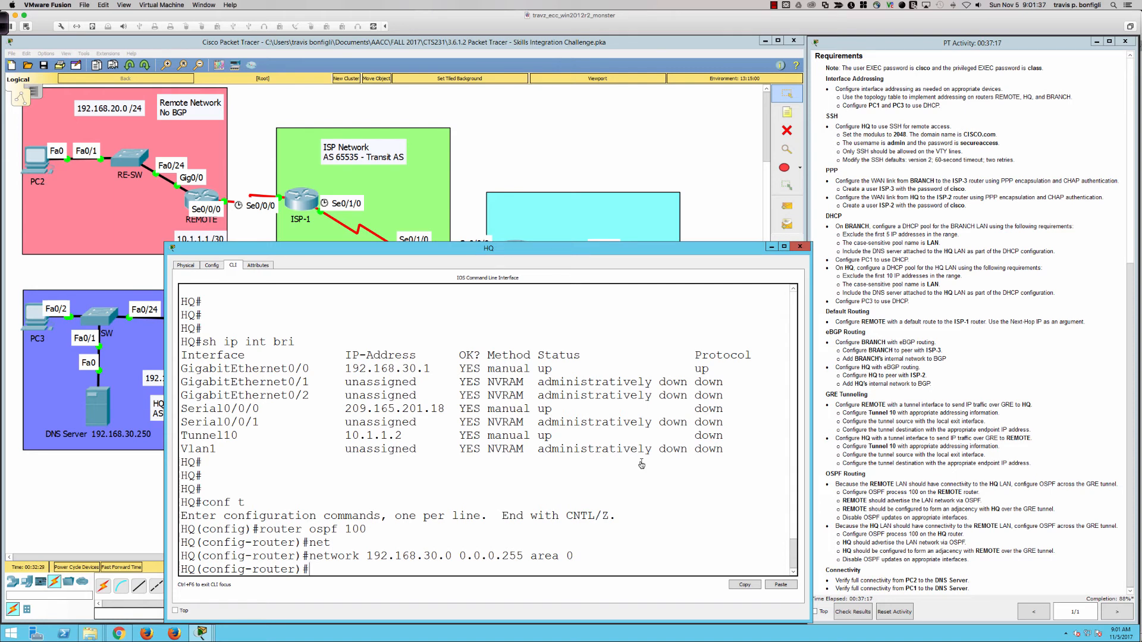
Reposition and briefly maximize the HQ terminal to review its command history
{"action": "left_click_drag", "start_coordinate": [419, 250], "coordinate": [610, 235]}
{"action": "double_click", "coordinate": [523, 234]}
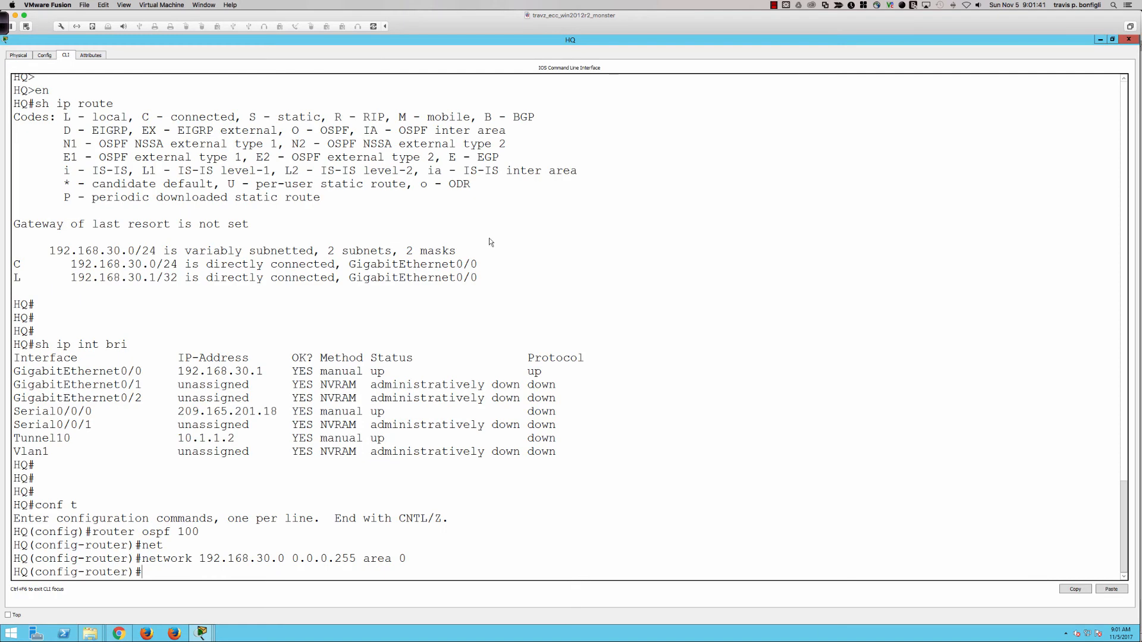
{"action": "double_click", "coordinate": [458, 38]}
{"action": "left_click_drag", "start_coordinate": [481, 236], "coordinate": [436, 213]}
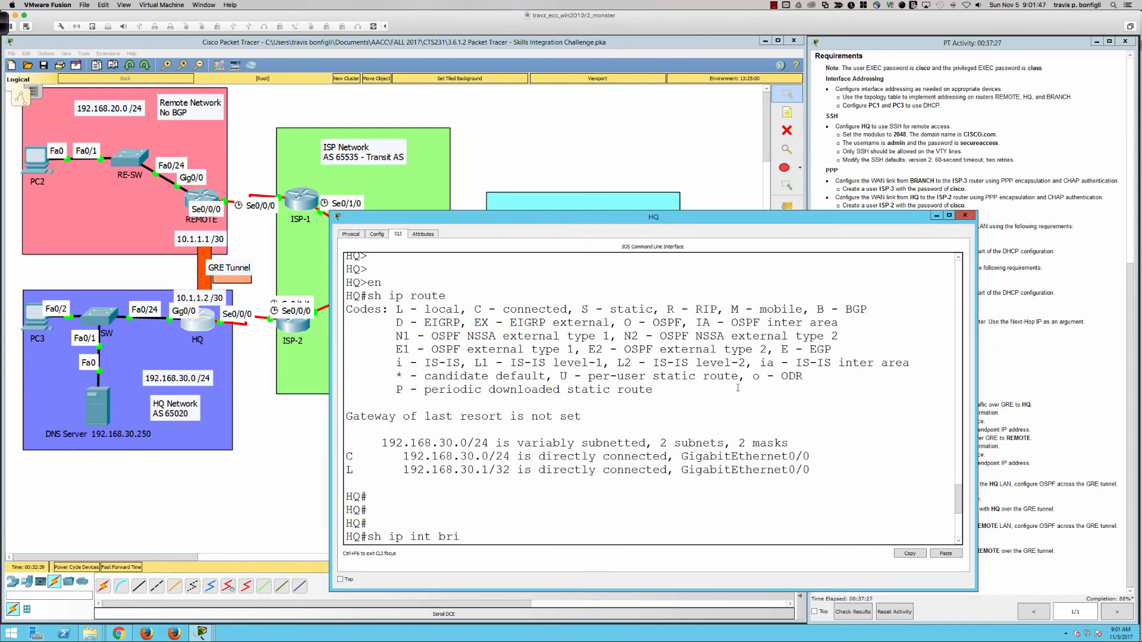
{"action": "scroll", "coordinate": [738, 388], "scroll_direction": "down", "scroll_amount": 7}
Make s0/0/0 and gi0/0 passive interfaces in HQ's OSPF process 100
{"action": "type", "text": "pas"}
{"action": "key", "text": "Tab"}
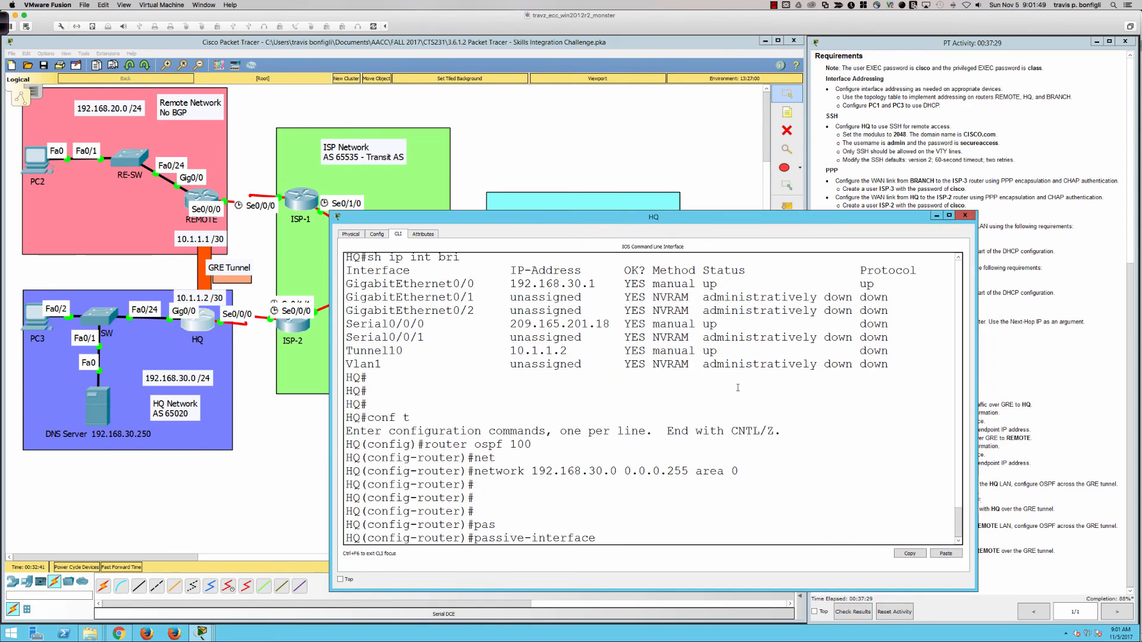
{"action": "type", "text": "s0/0/0"}
{"action": "key", "text": "Return"}
{"action": "type", "text": "pas"}
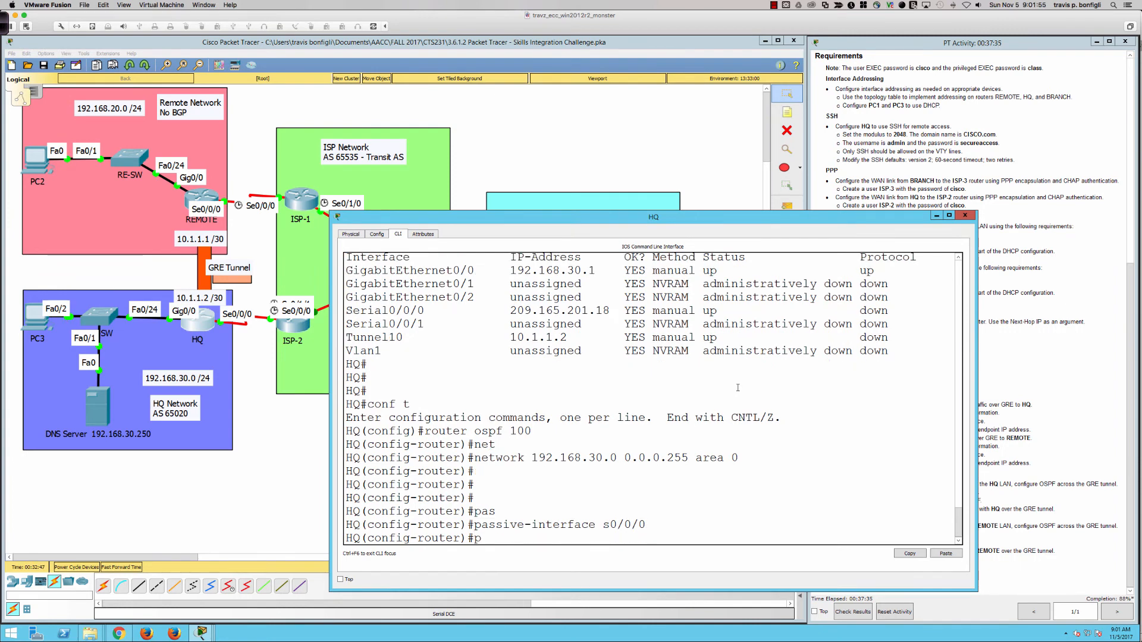
{"action": "key", "text": "Tab"}
{"action": "type", "text": "gi0/0"}
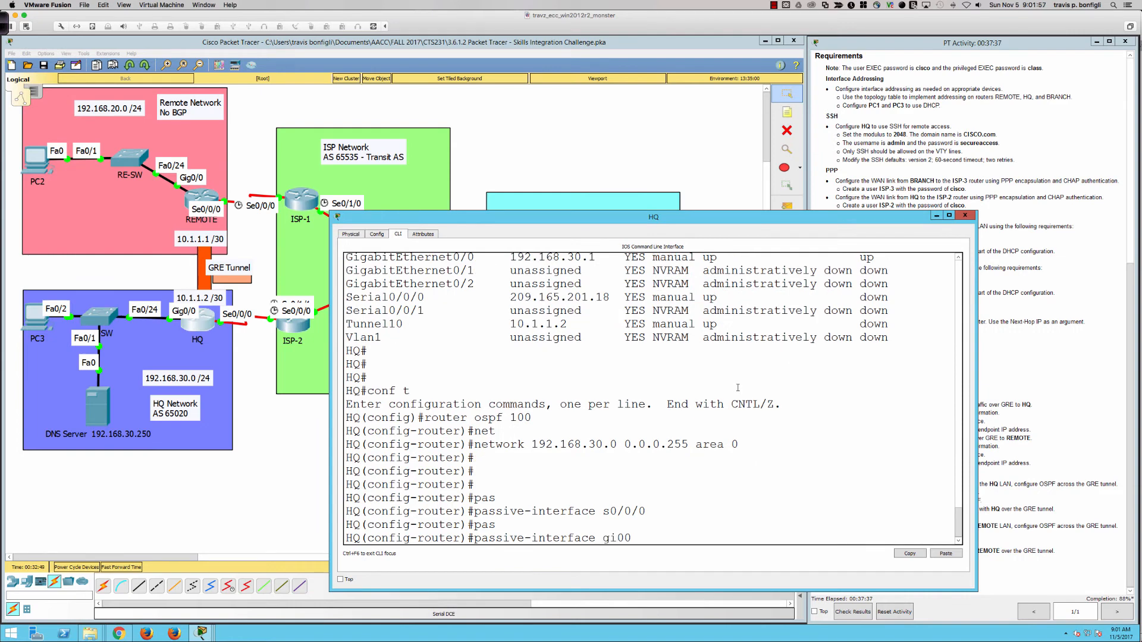
{"action": "key", "text": "Return"}
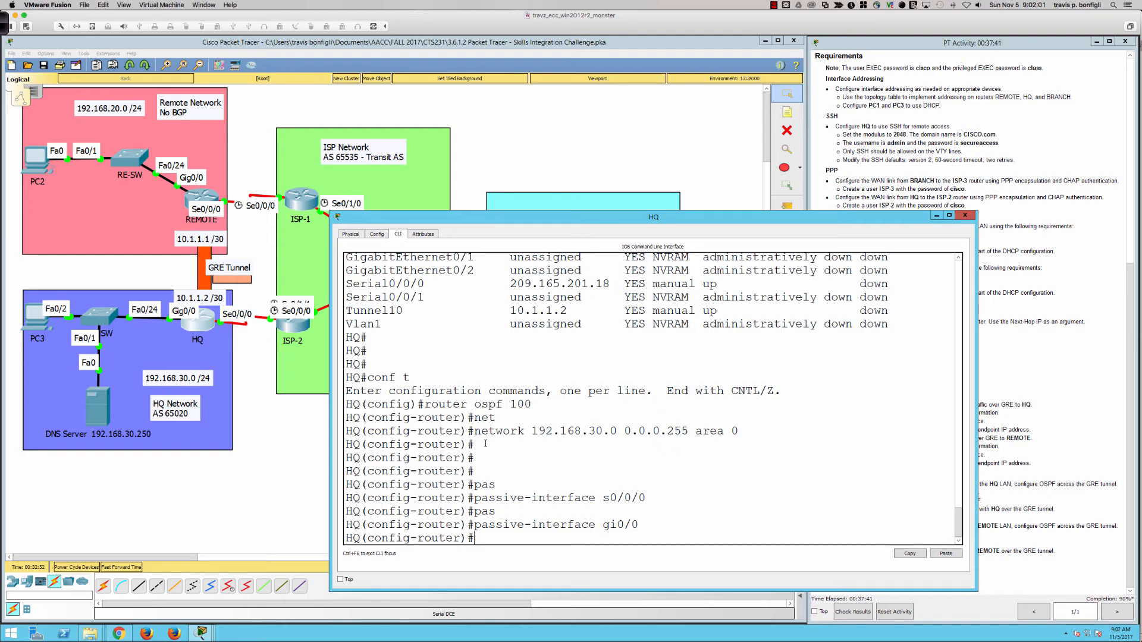
{"action": "left_click", "coordinate": [763, 471]}
{"action": "left_click", "coordinate": [1104, 462]}
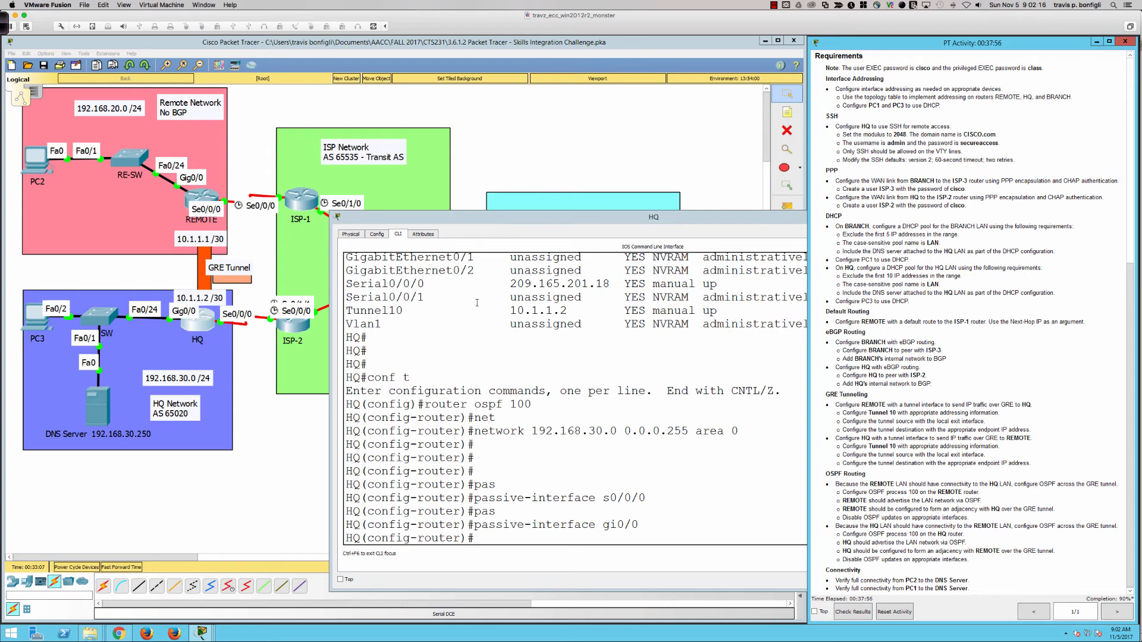
On REMOTE, enter OSPF process 100 and make s0/0/0 and gi0/0 passive interfaces
{"action": "left_click", "coordinate": [208, 201]}
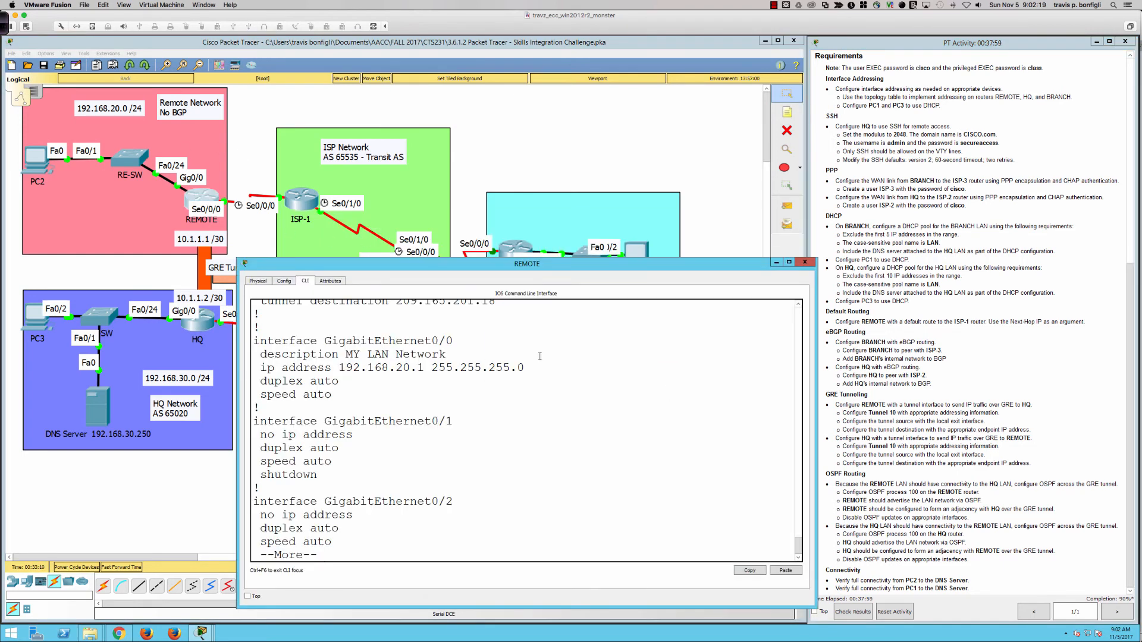
{"action": "type", "text": "router ospf 100"}
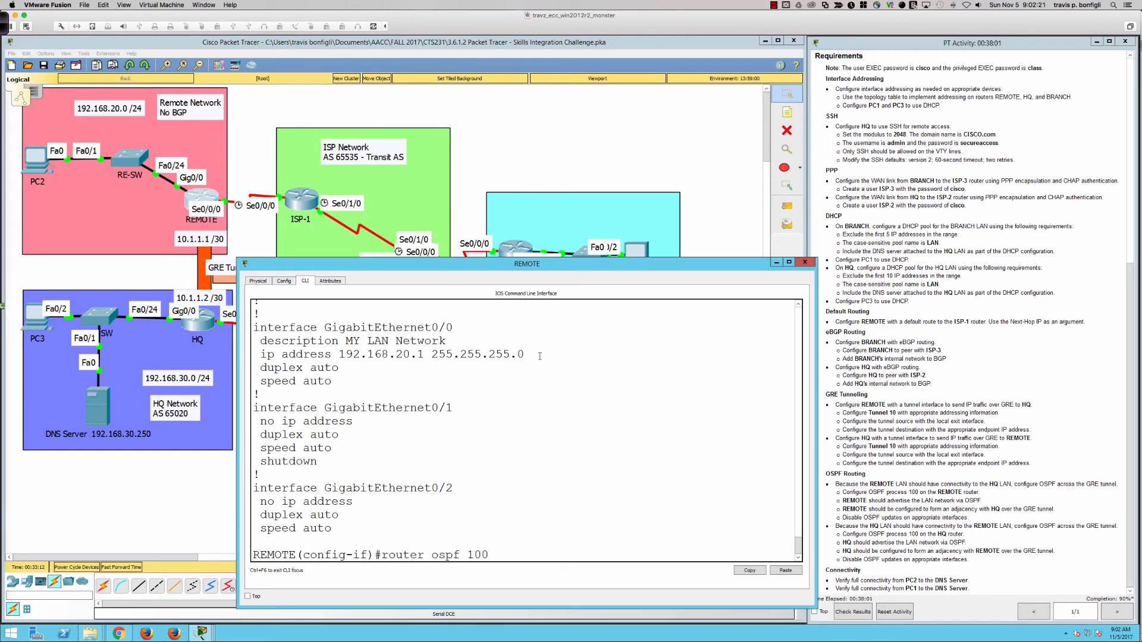
{"action": "key", "text": "Return"}
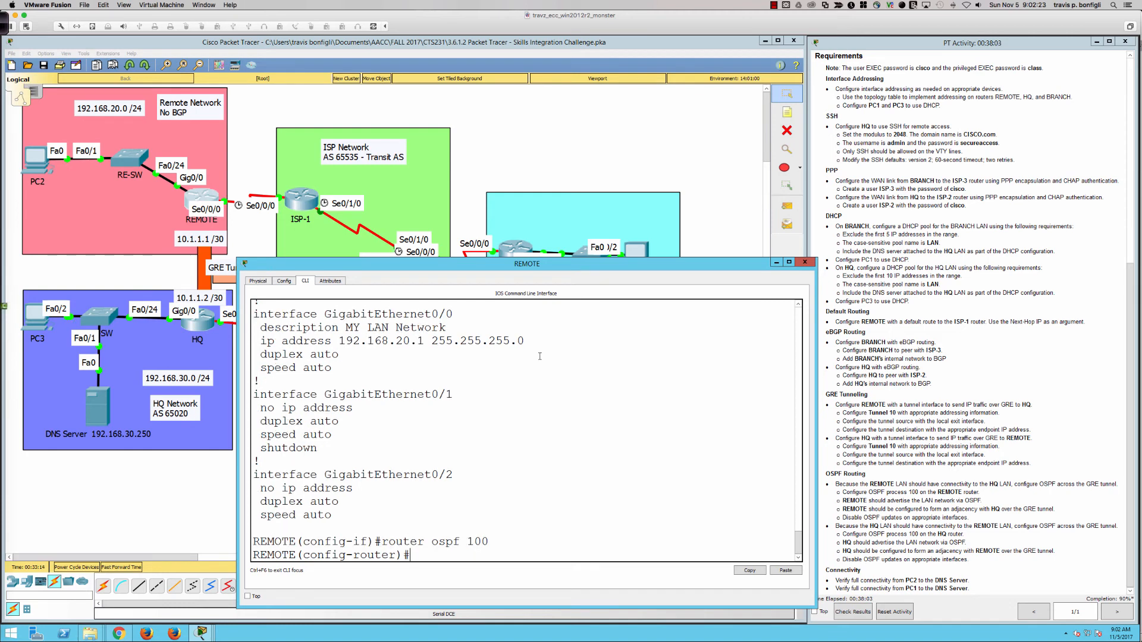
{"action": "key", "text": "Return"}
{"action": "key", "text": "Return"}
{"action": "key", "text": "Return"}
{"action": "type", "text": "pas"}
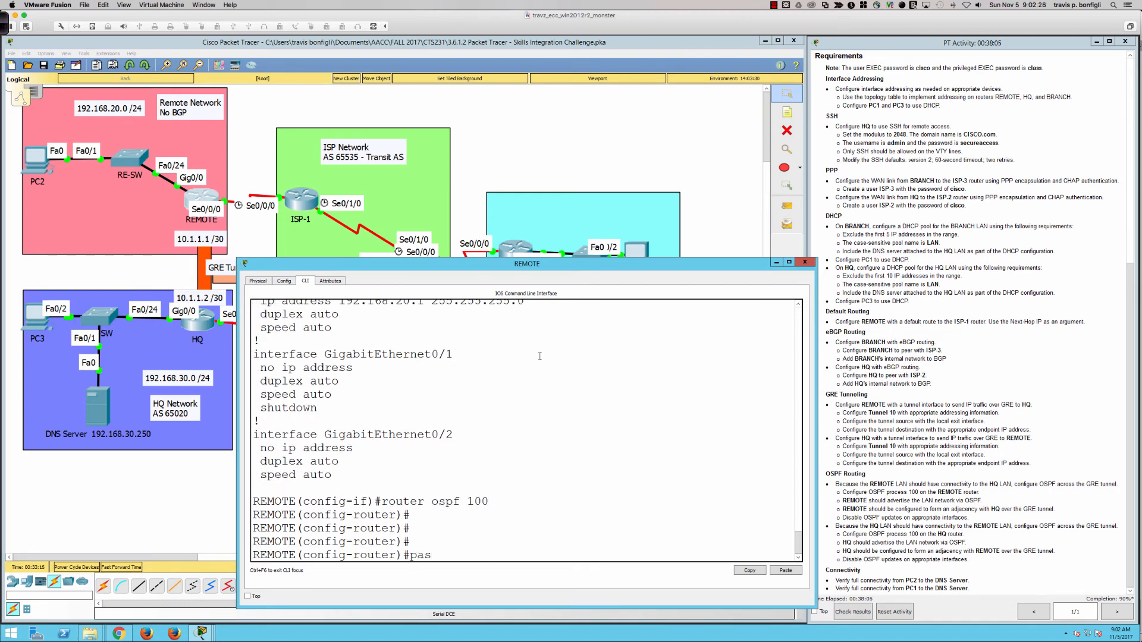
{"action": "key", "text": "Tab"}
{"action": "type", "text": "s0/0/0"}
{"action": "key", "text": "Return"}
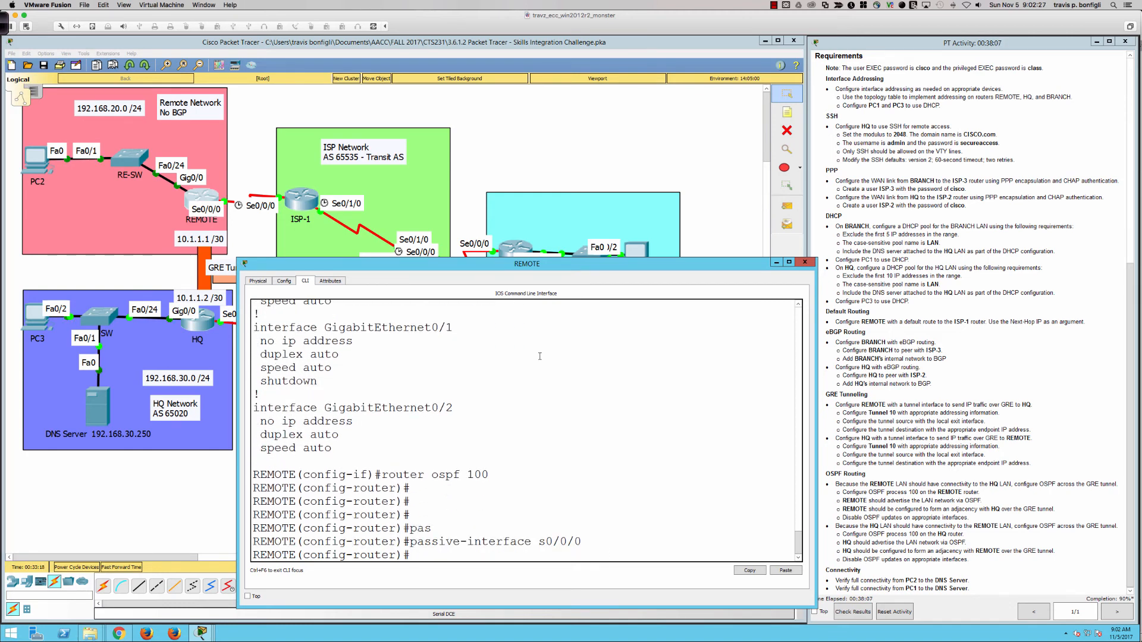
{"action": "type", "text": "pas"}
{"action": "key", "text": "Tab"}
{"action": "type", "text": "gi0/0"}
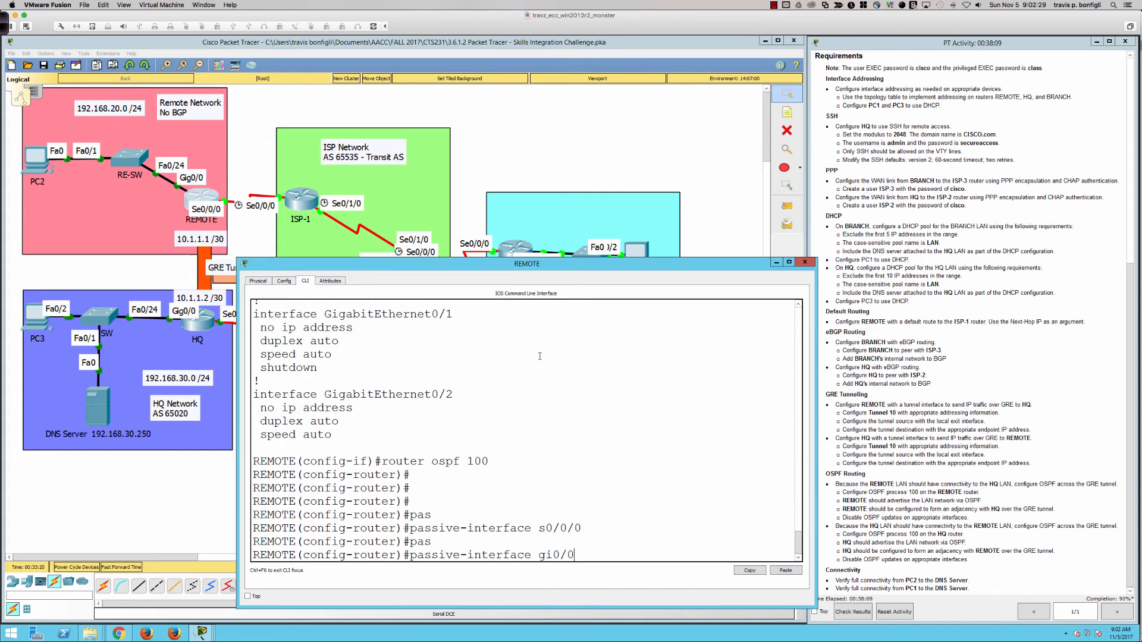
{"action": "key", "text": "Return"}
Add network 192.168.20.0 0.0.0.255 area 0 to REMOTE's OSPF process
{"action": "type", "text": "net"}
{"action": "key", "text": "Tab"}
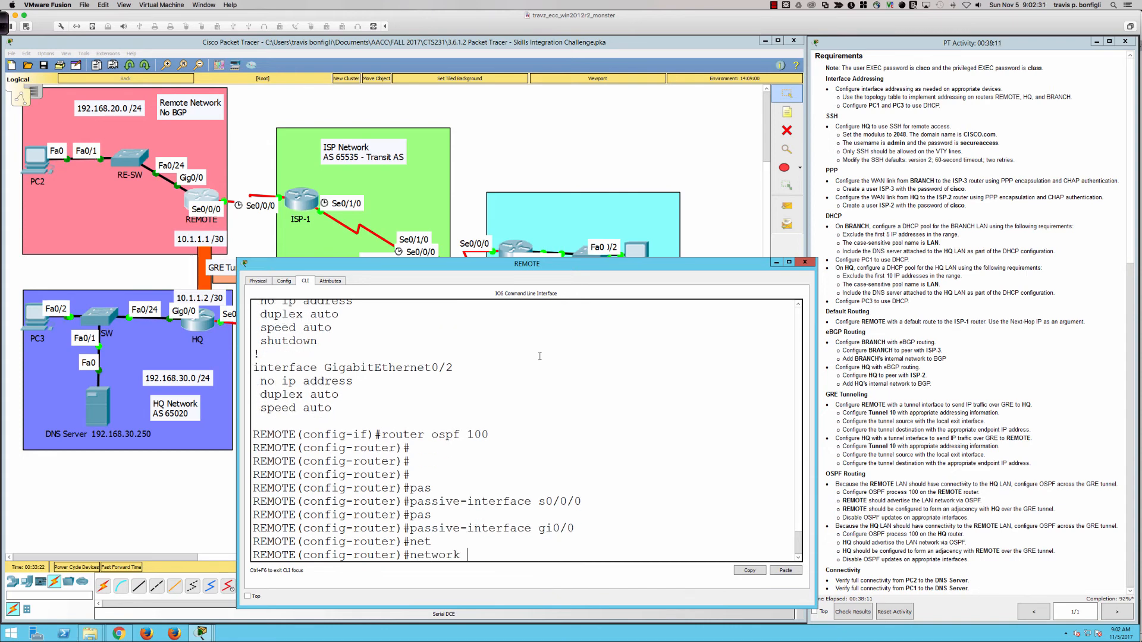
{"action": "type", "text": "192.168.20.0 0.0.0"}
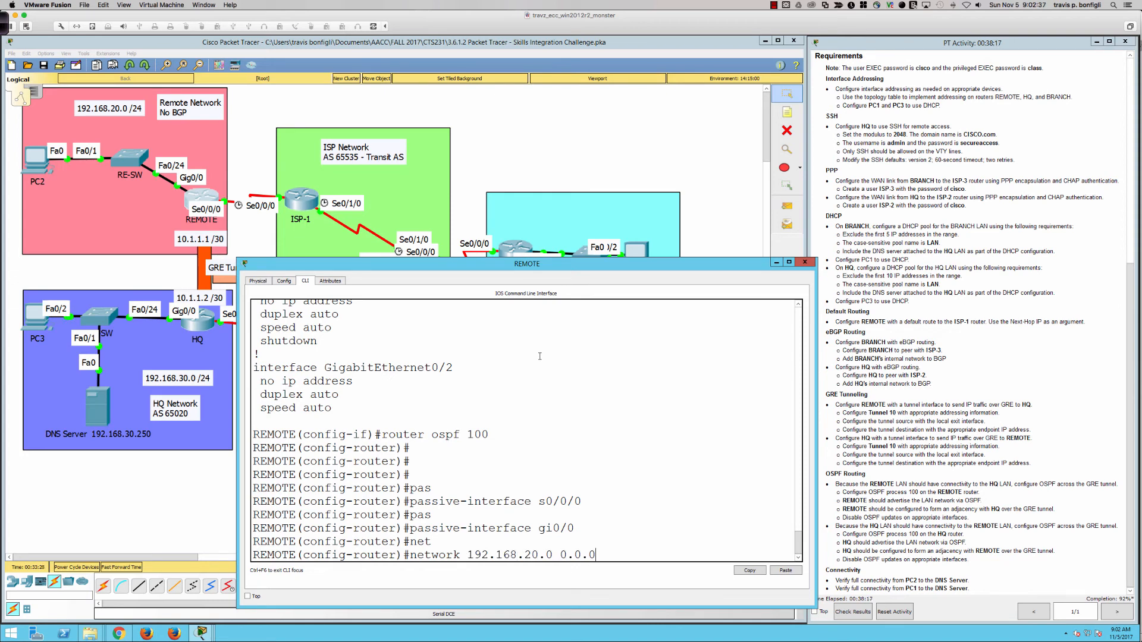
{"action": "type", "text": ".255 area 0"}
{"action": "key", "text": "Return"}
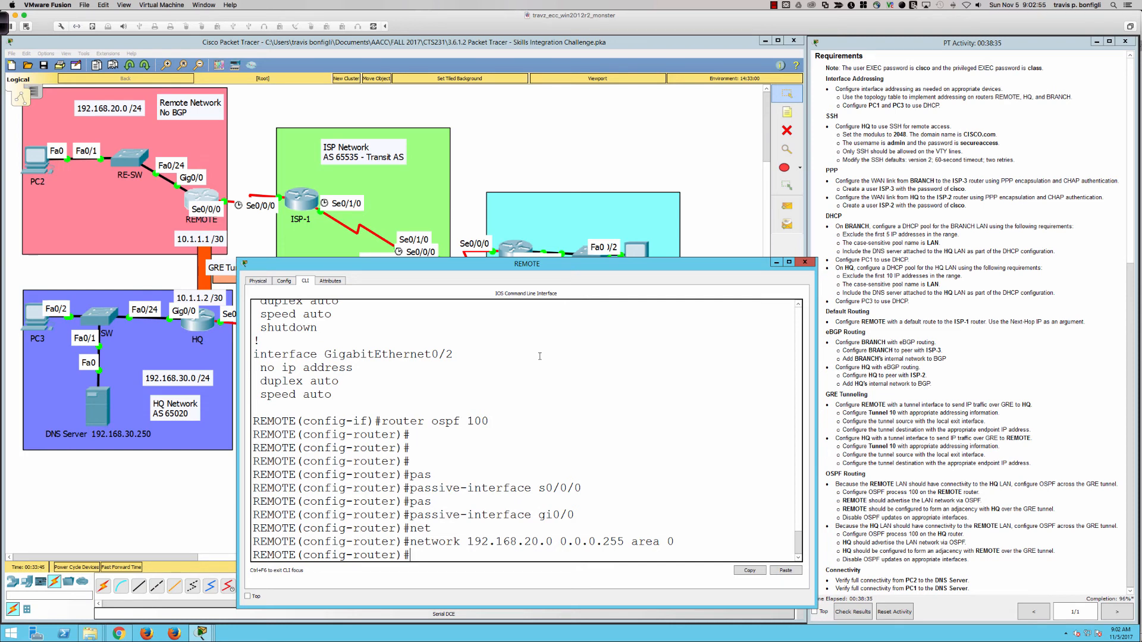
{"action": "key", "text": "Return"}
{"action": "key", "text": "Return"}
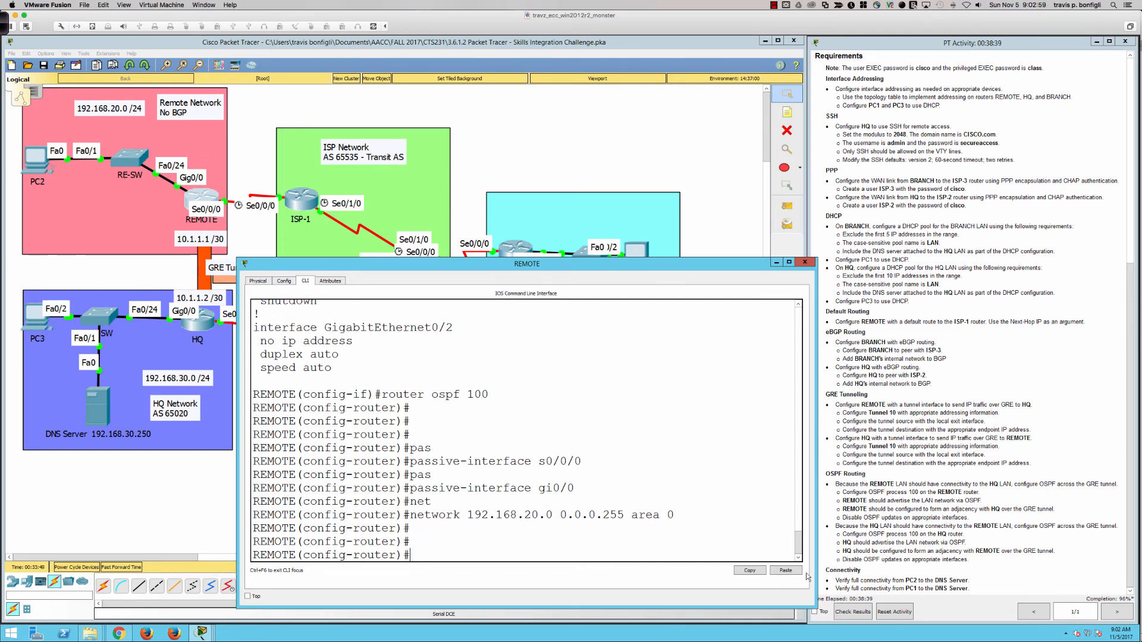
Open Check Results' Assessment Items, find OSPF Route0 incorrect on HQ and REMOTE (48/50), then close
{"action": "left_click", "coordinate": [855, 614]}
{"action": "left_click", "coordinate": [855, 613]}
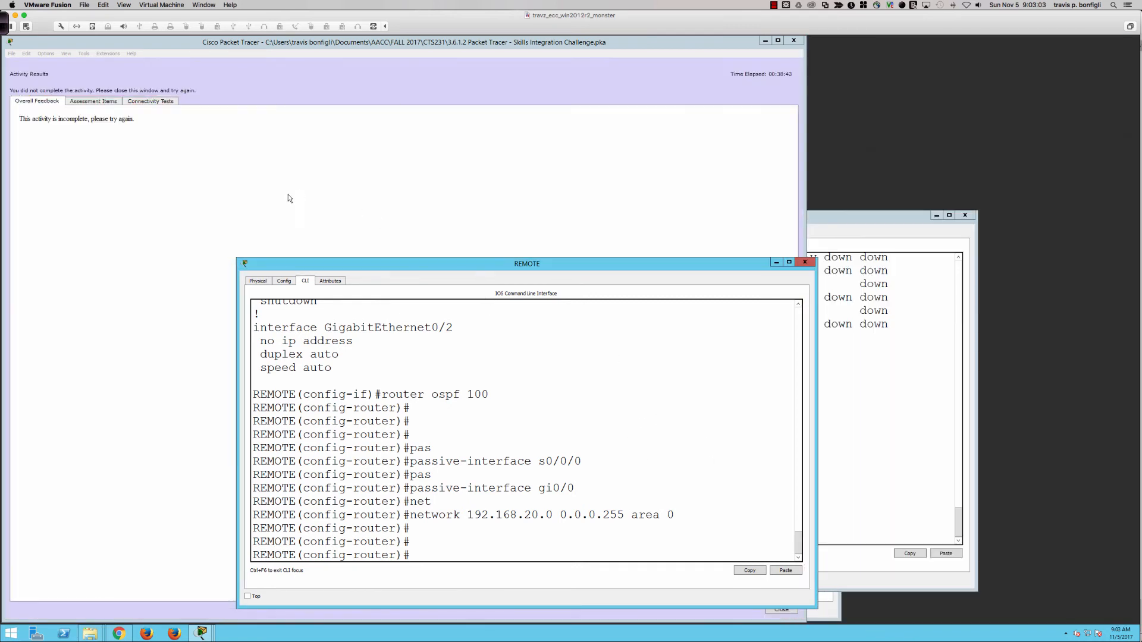
{"action": "left_click", "coordinate": [93, 102]}
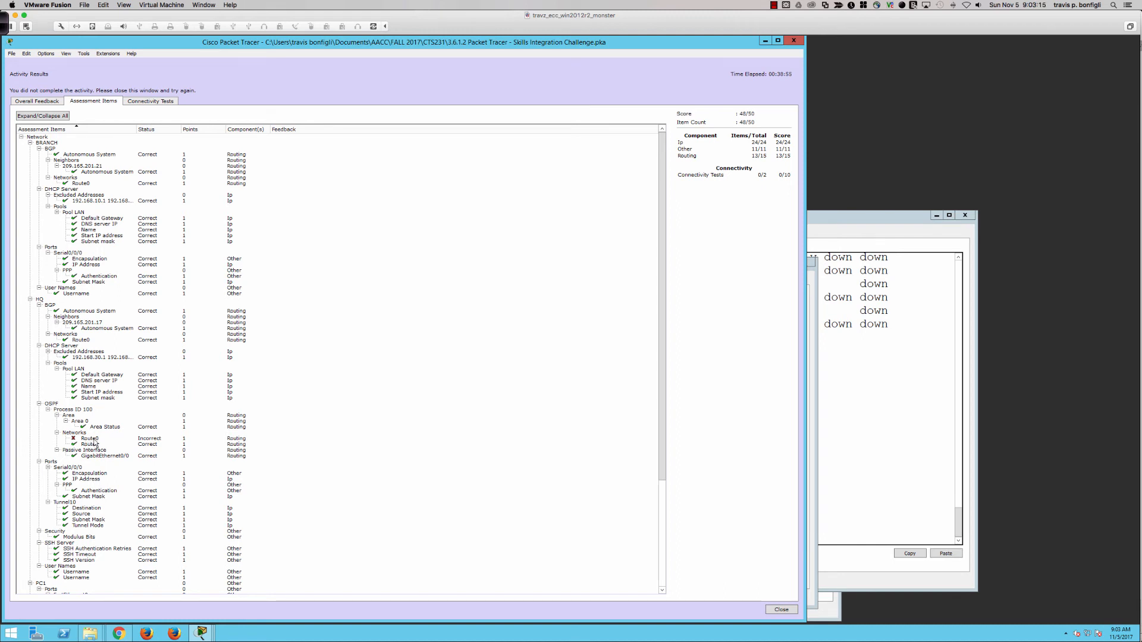
{"action": "scroll", "coordinate": [94, 443], "scroll_direction": "down", "scroll_amount": 8}
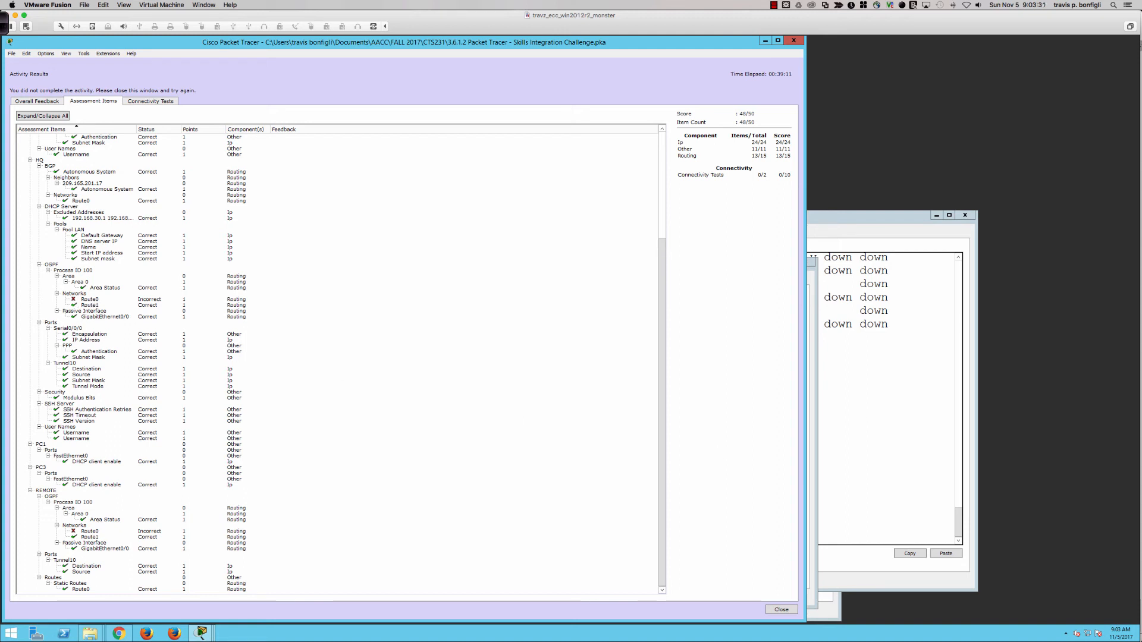
{"action": "left_click", "coordinate": [860, 407]}
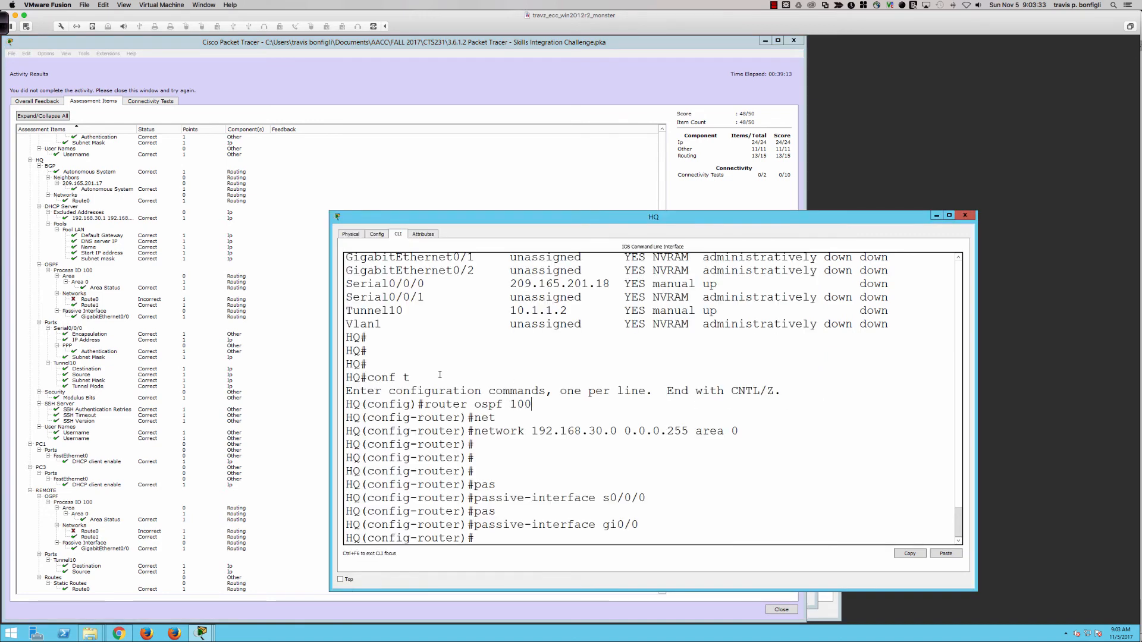
{"action": "left_click", "coordinate": [320, 255]}
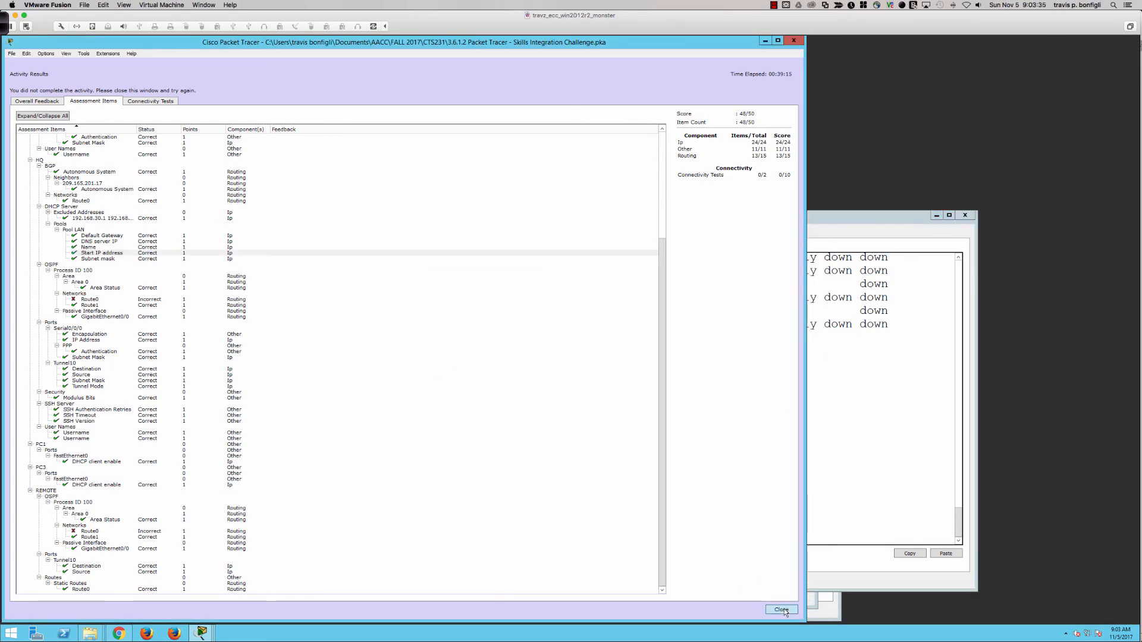
{"action": "left_click", "coordinate": [782, 610]}
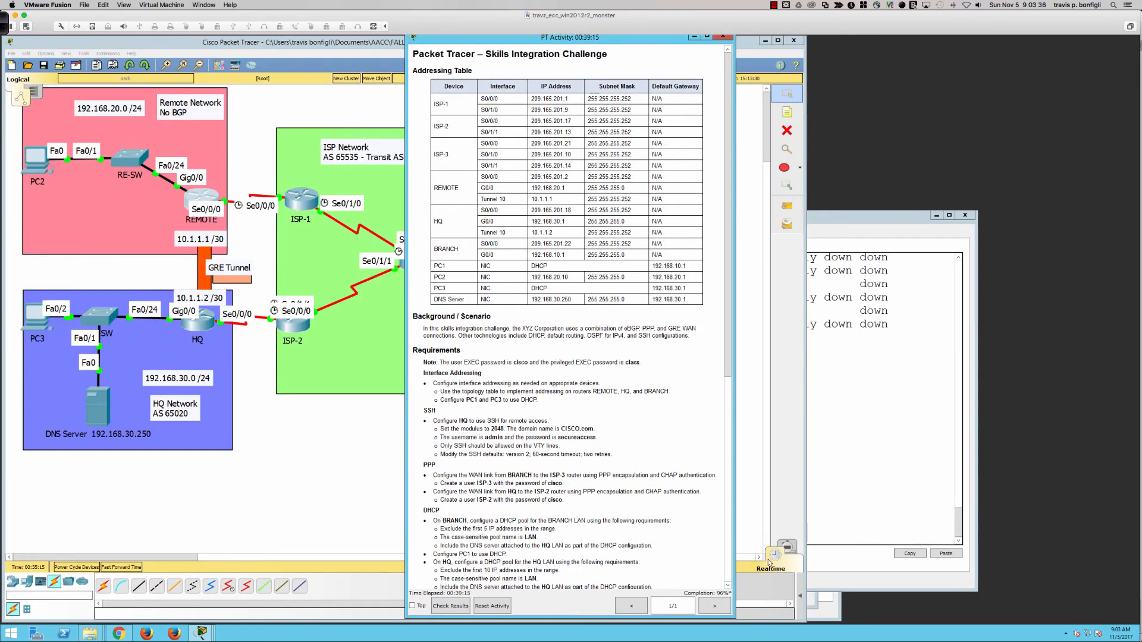
Add network 10.1.1.0 0.0.0.3 area 0 to OSPF on REMOTE
{"action": "left_click", "coordinate": [196, 200]}
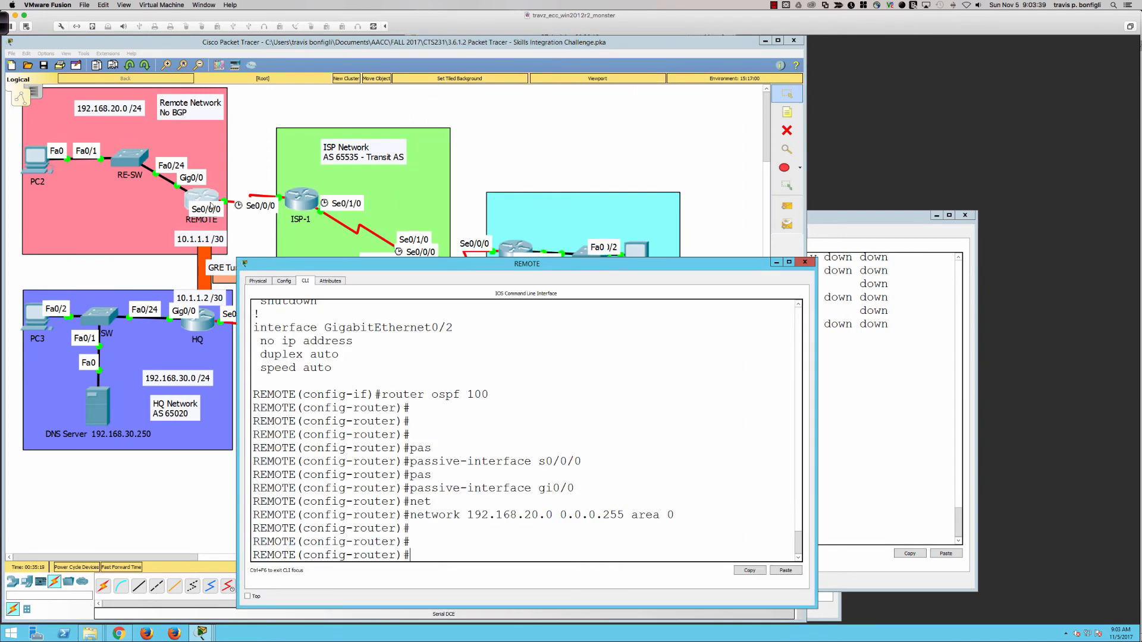
{"action": "type", "text": "net"}
{"action": "key", "text": "Tab"}
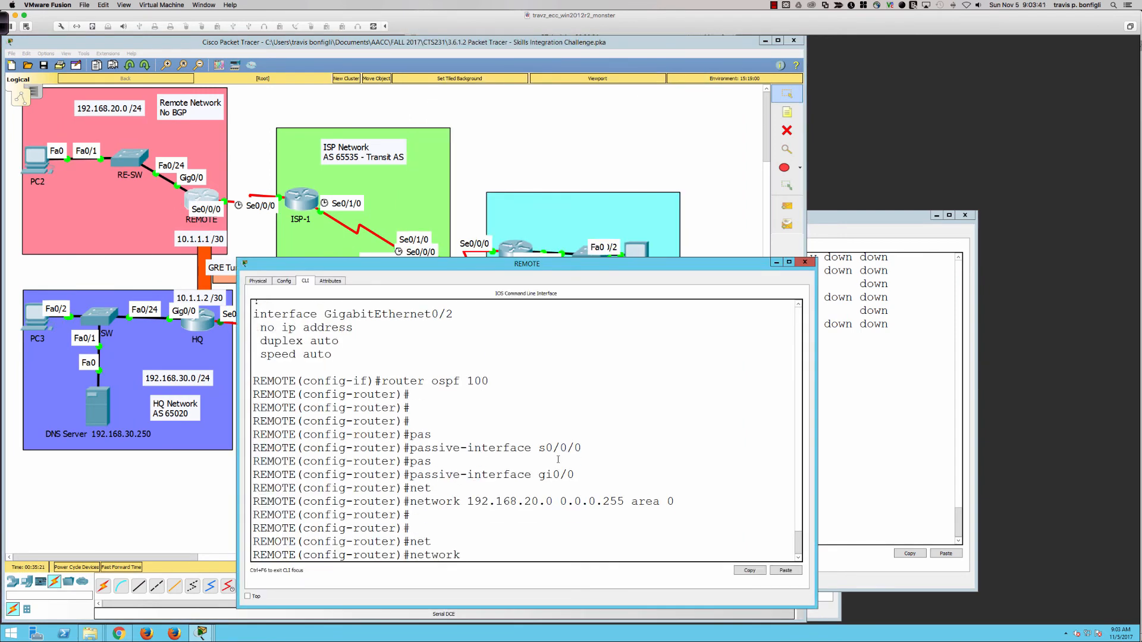
{"action": "type", "text": "10.0"}
{"action": "key", "text": "BackSpace"}
{"action": "key", "text": "BackSpace"}
{"action": "type", "text": "1.1.0 0.0.90"}
{"action": "key", "text": "BackSpace"}
{"action": "key", "text": "BackSpace"}
{"action": "type", "text": "0.3 area"}
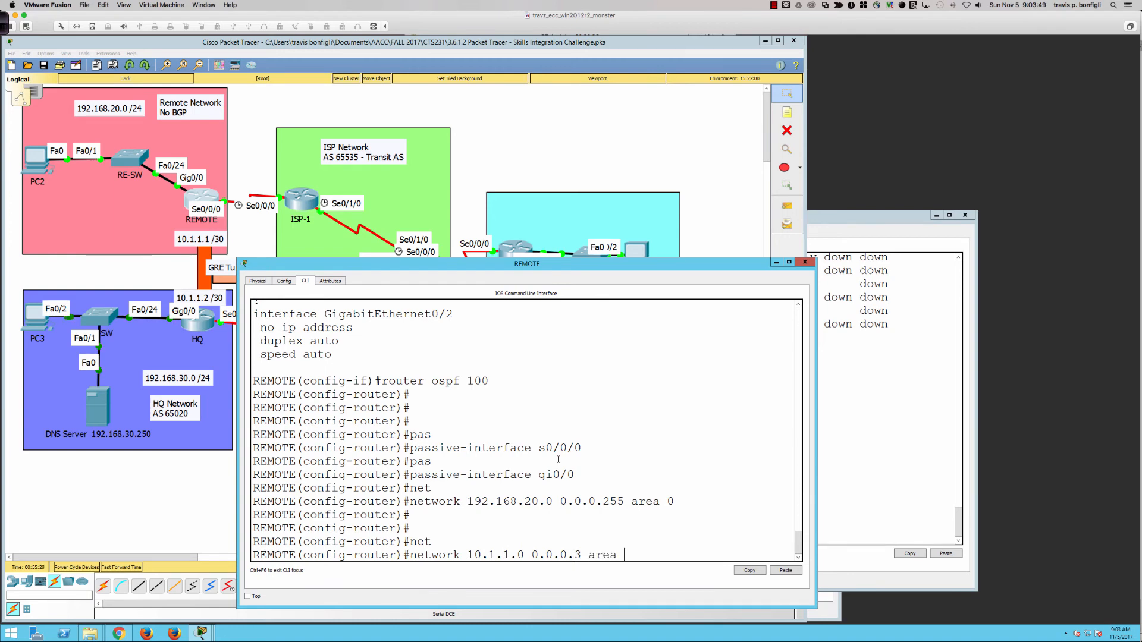
{"action": "type", "text": " 0"}
{"action": "key", "text": "Return"}
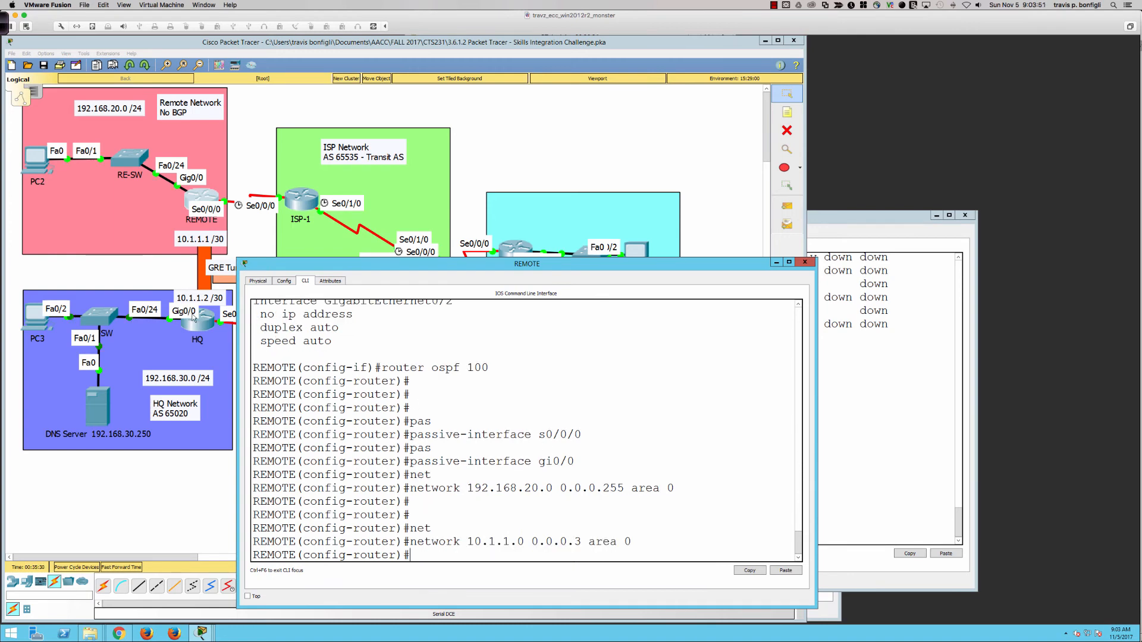
Add network 10.1.1.0 0.0.0.3 area 0 to OSPF on HQ
{"action": "left_click", "coordinate": [199, 320]}
{"action": "key", "text": "Return"}
{"action": "key", "text": "Return"}
{"action": "key", "text": "Return"}
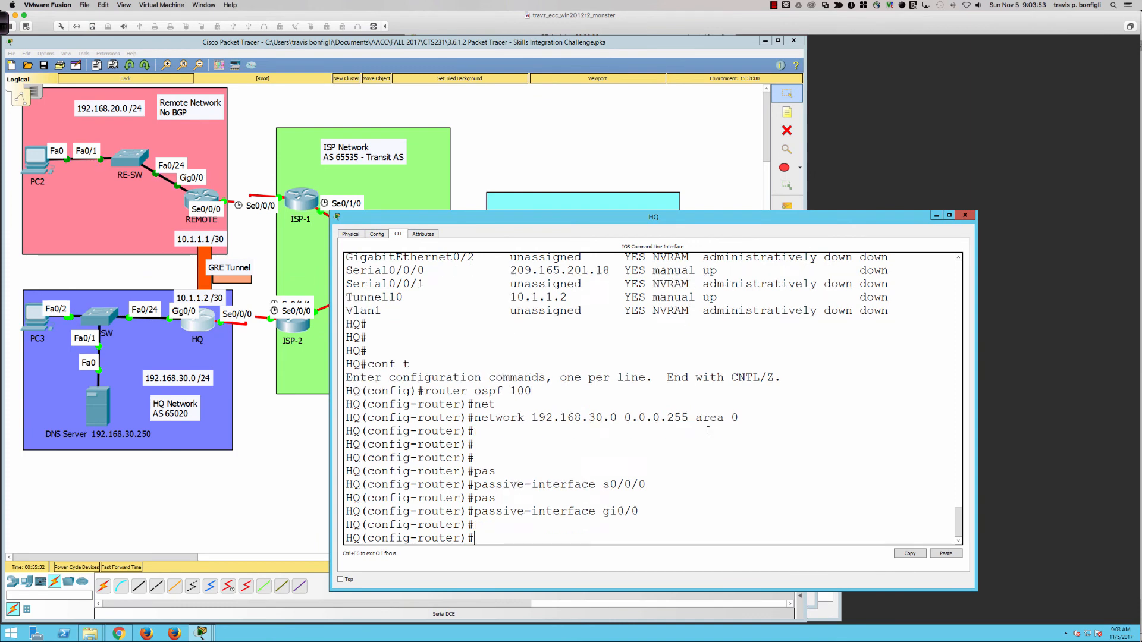
{"action": "type", "text": "net"}
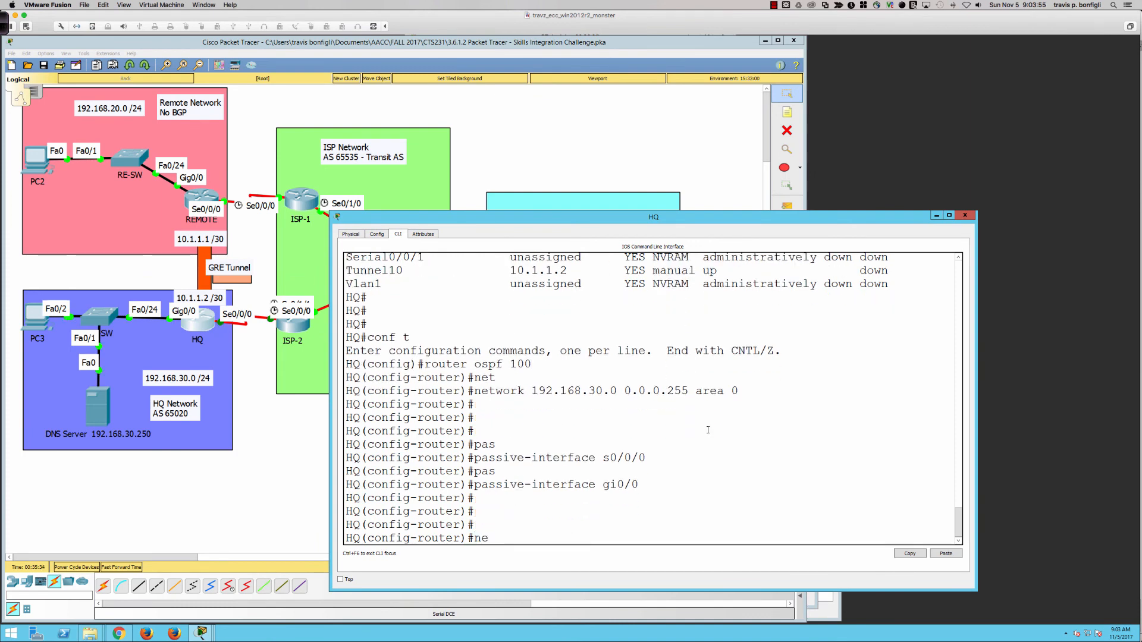
{"action": "key", "text": "Tab"}
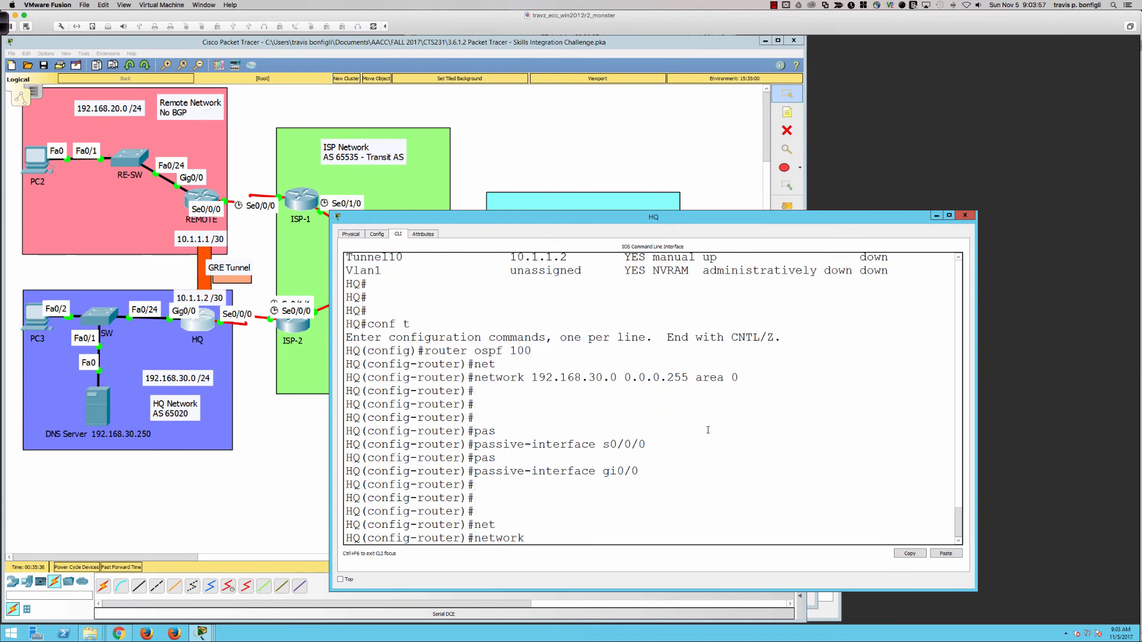
{"action": "type", "text": "10.1.1.0 0.0.0"}
{"action": "type", "text": "area 0"}
{"action": "key", "text": "Return"}
{"action": "key", "text": "Return"}
{"action": "key", "text": "Return"}
{"action": "key", "text": "Return"}
{"action": "key", "text": "Return"}
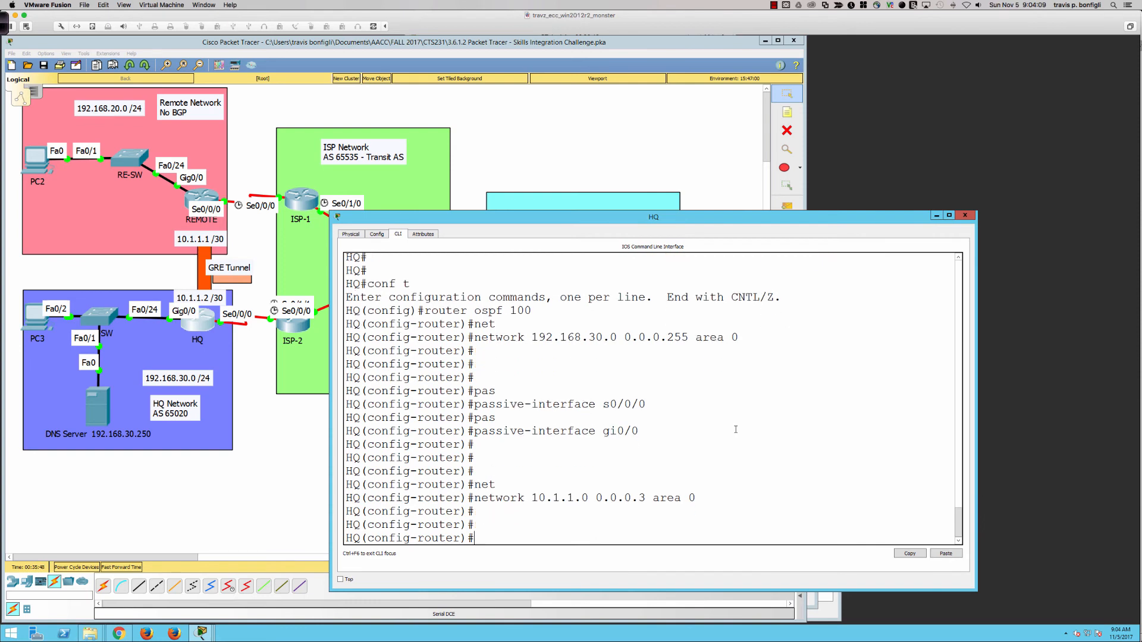
{"action": "left_click", "coordinate": [694, 179]}
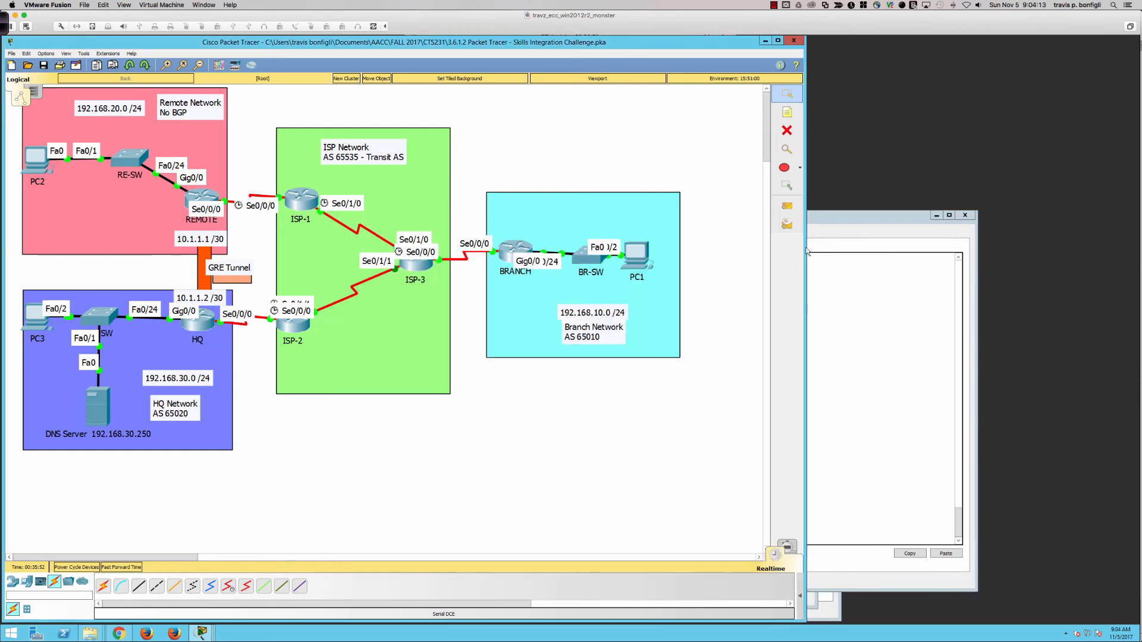
Narrow the topology window, move the activity instructions to the right edge, and scroll to Requirements
{"action": "left_click", "coordinate": [809, 600]}
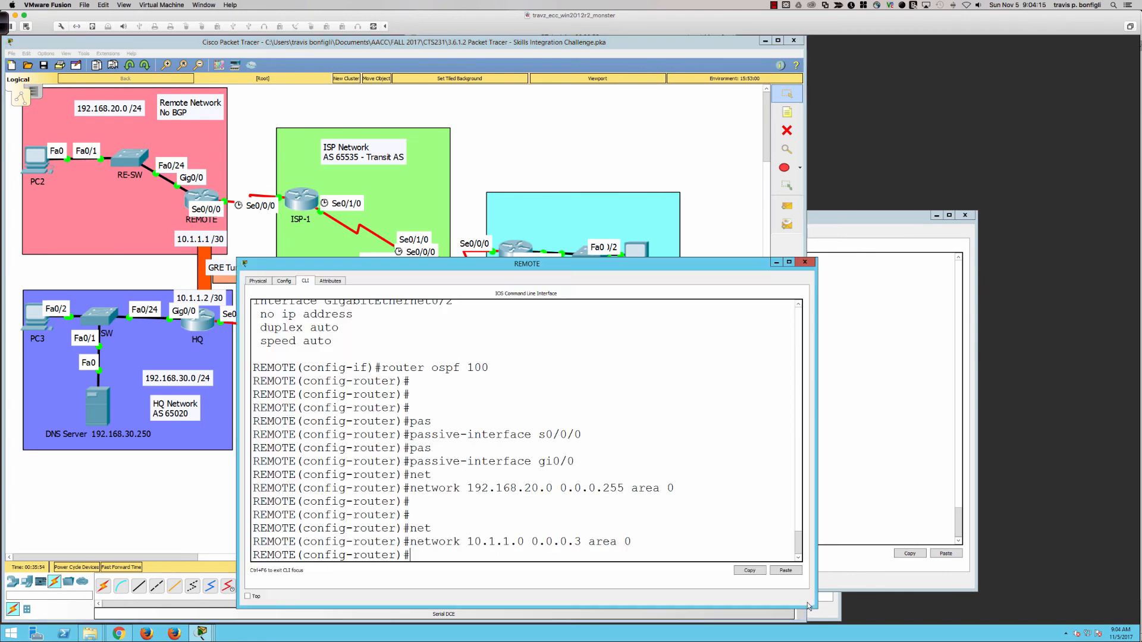
{"action": "left_click", "coordinate": [836, 610]}
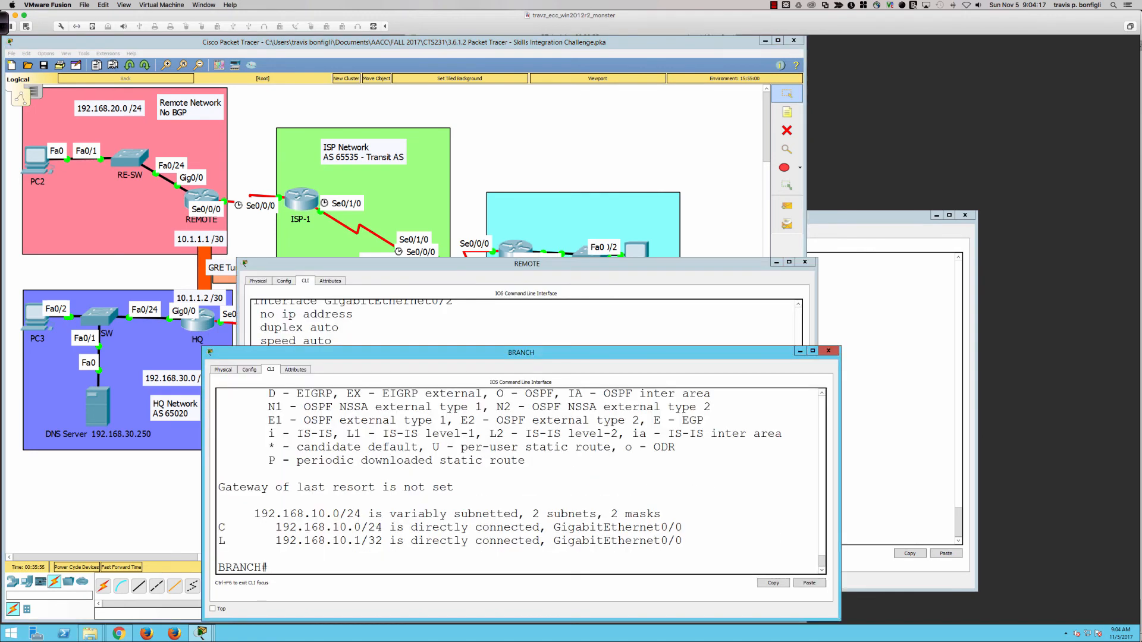
{"action": "left_click", "coordinate": [867, 411]}
{"action": "left_click", "coordinate": [569, 152]}
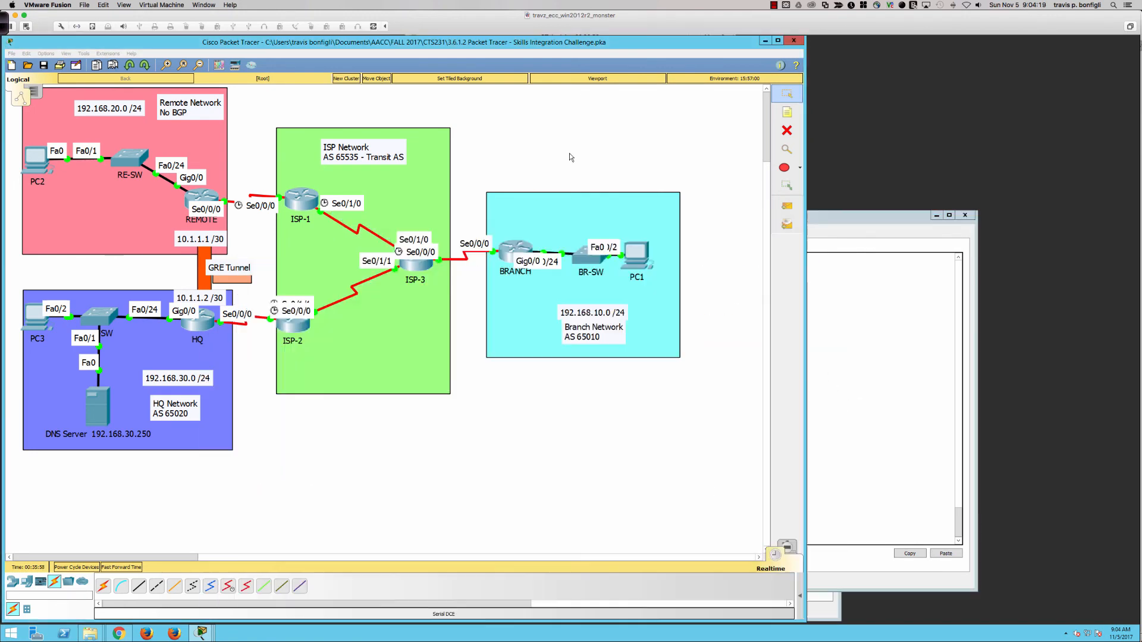
{"action": "left_click_drag", "start_coordinate": [797, 159], "coordinate": [649, 159]}
{"action": "left_click", "coordinate": [670, 100]}
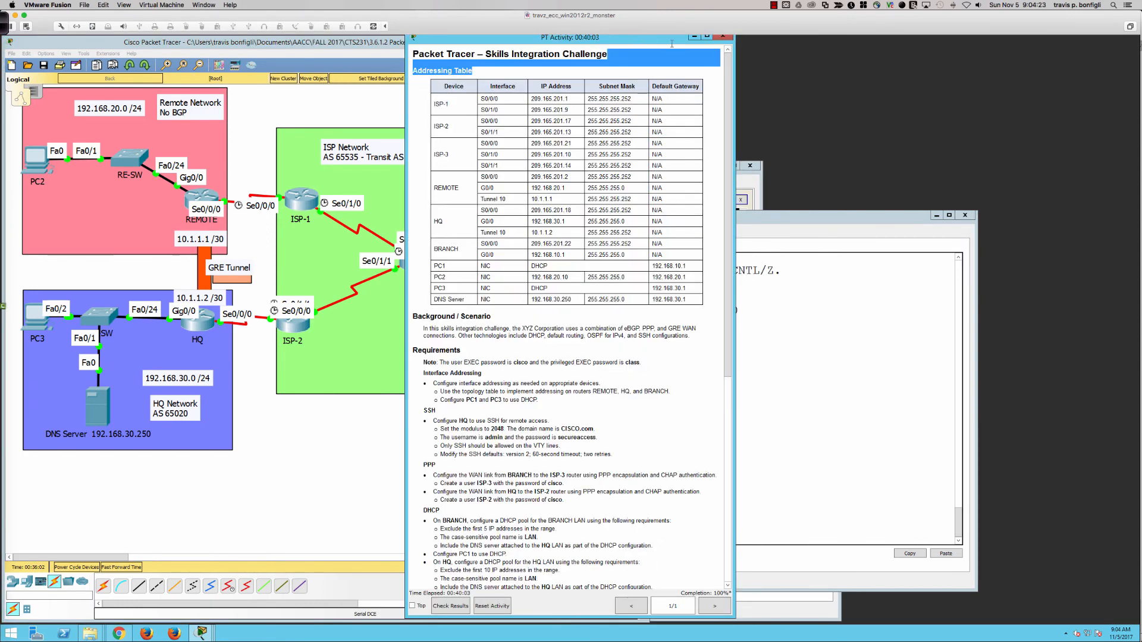
{"action": "left_click_drag", "start_coordinate": [651, 40], "coordinate": [1056, 50]}
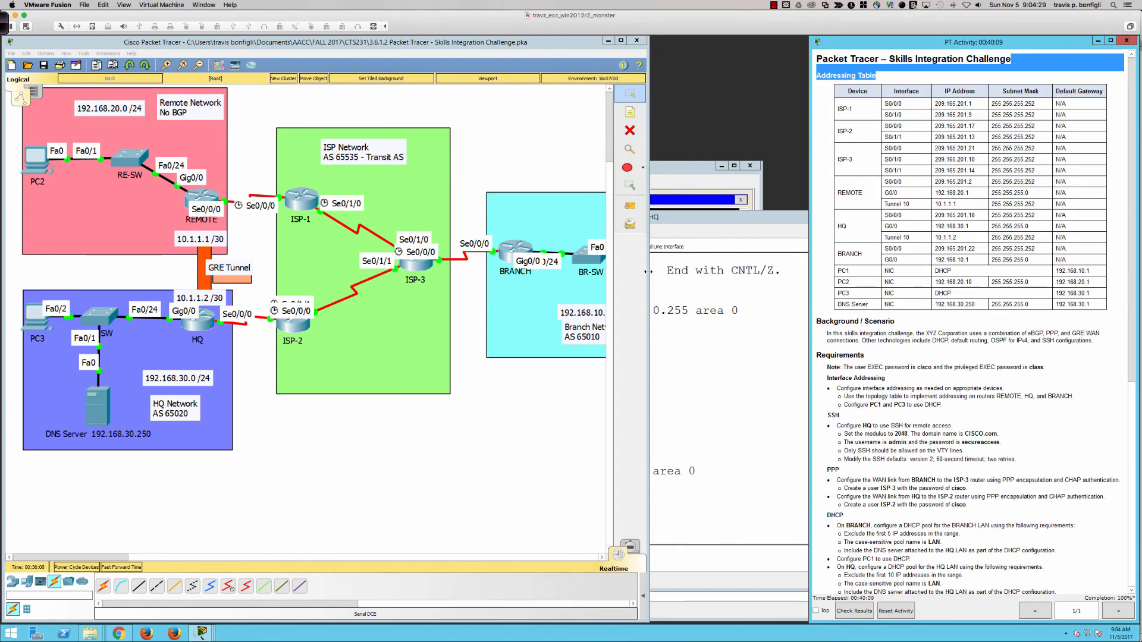
{"action": "left_click_drag", "start_coordinate": [649, 274], "coordinate": [808, 274]}
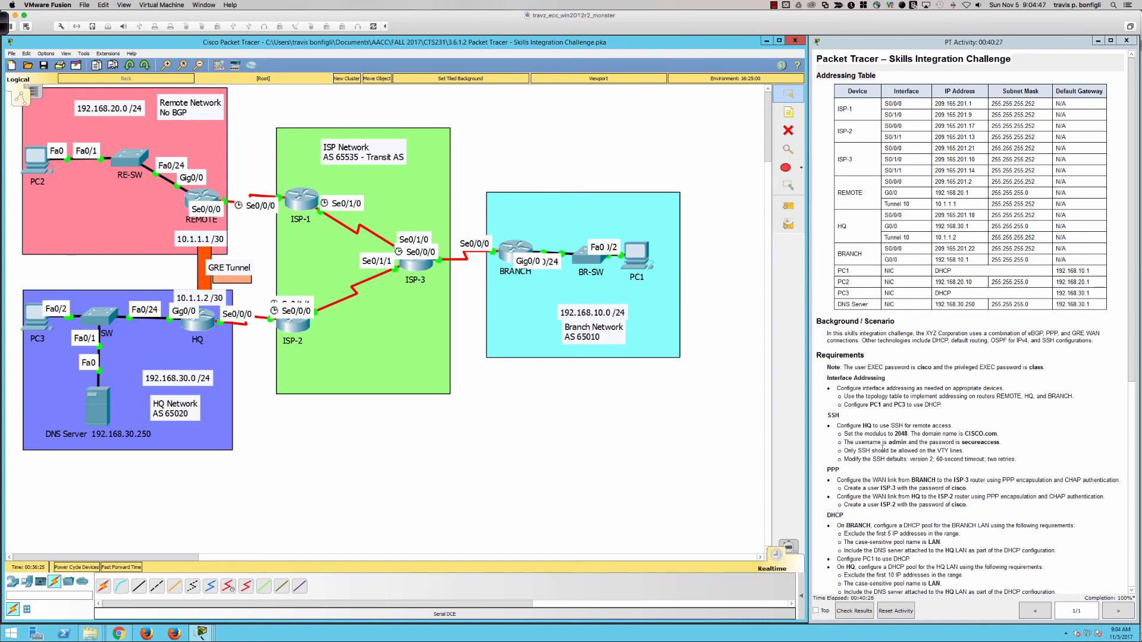
{"action": "scroll", "coordinate": [882, 451], "scroll_direction": "down", "scroll_amount": 5}
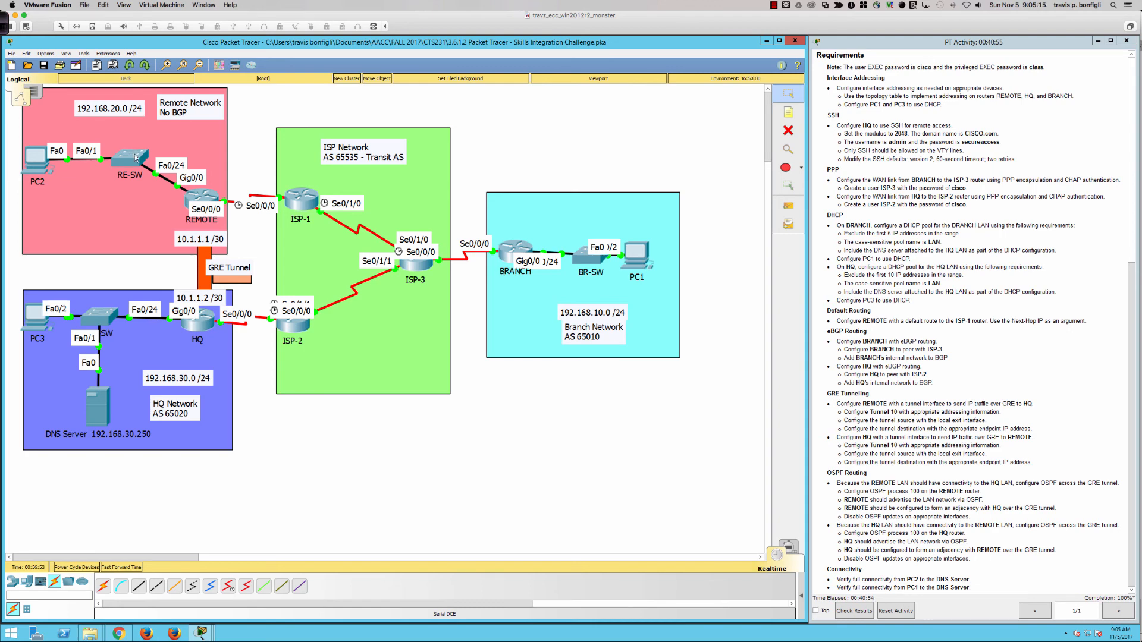
Scroll the activity instructions up to the addressing table's BRANCH rows and the Background/Scenario section
{"action": "scroll", "coordinate": [877, 335], "scroll_direction": "up", "scroll_amount": 3}
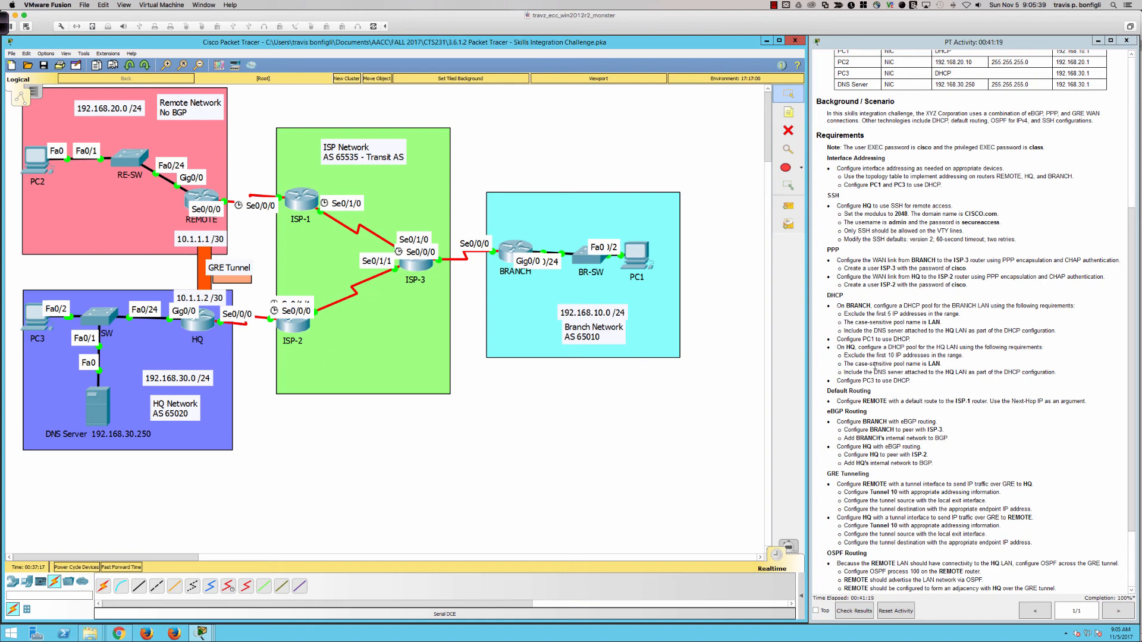
{"action": "scroll", "coordinate": [916, 372], "scroll_direction": "up", "scroll_amount": 1}
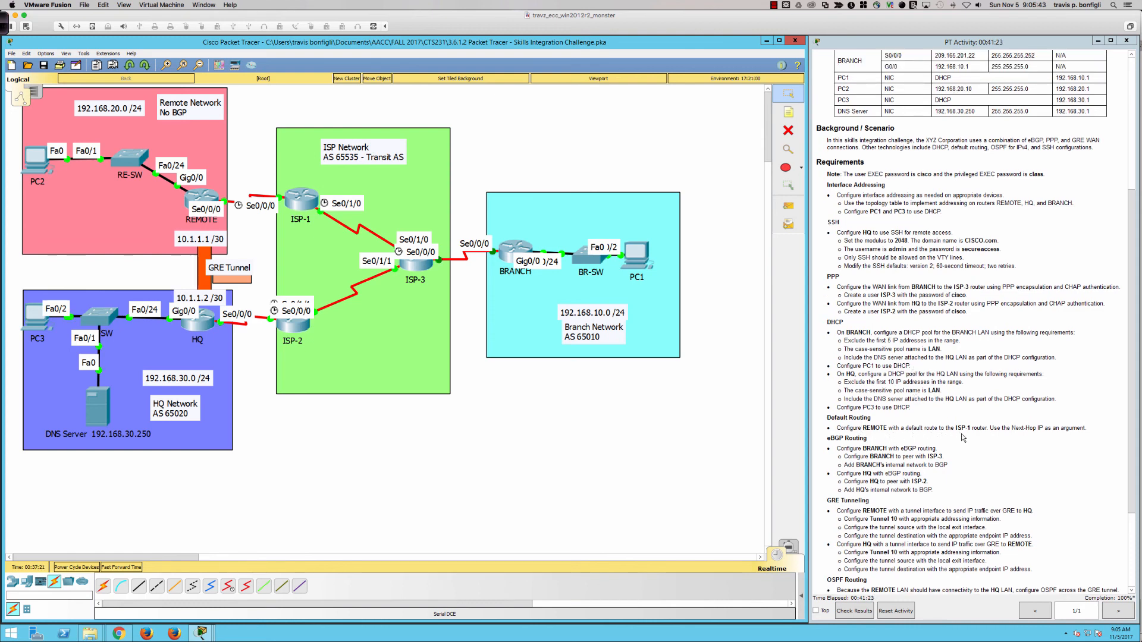
Display HQ's current routing table from its CLI
{"action": "left_click", "coordinate": [198, 327]}
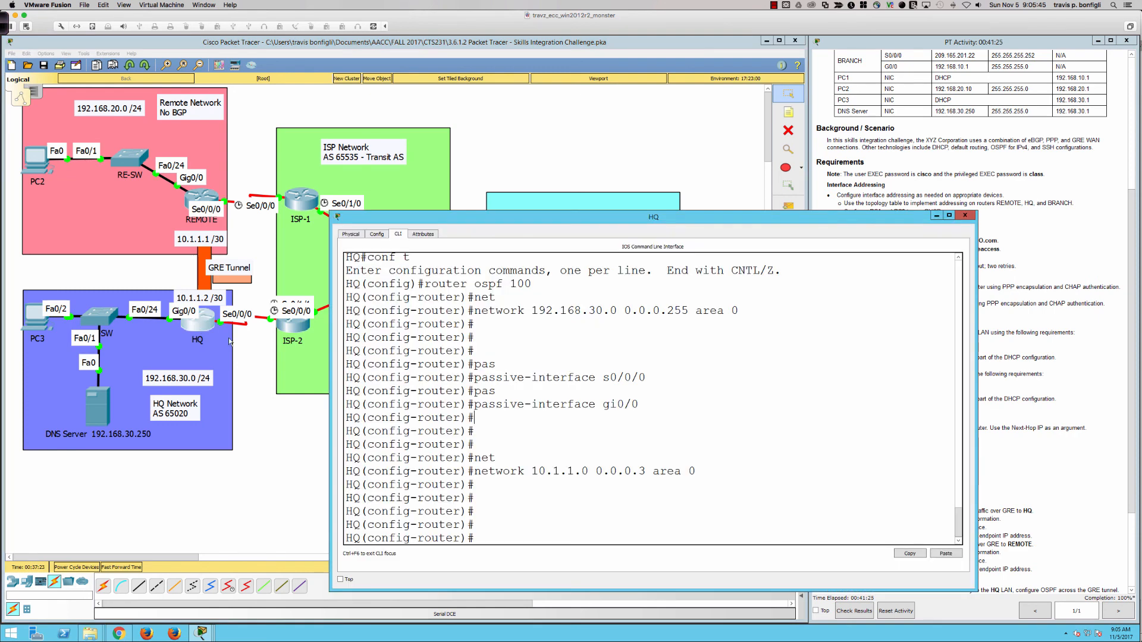
{"action": "key", "text": "Return"}
{"action": "key", "text": "Return"}
{"action": "key", "text": "Return"}
{"action": "type", "text": "do shi p r"}
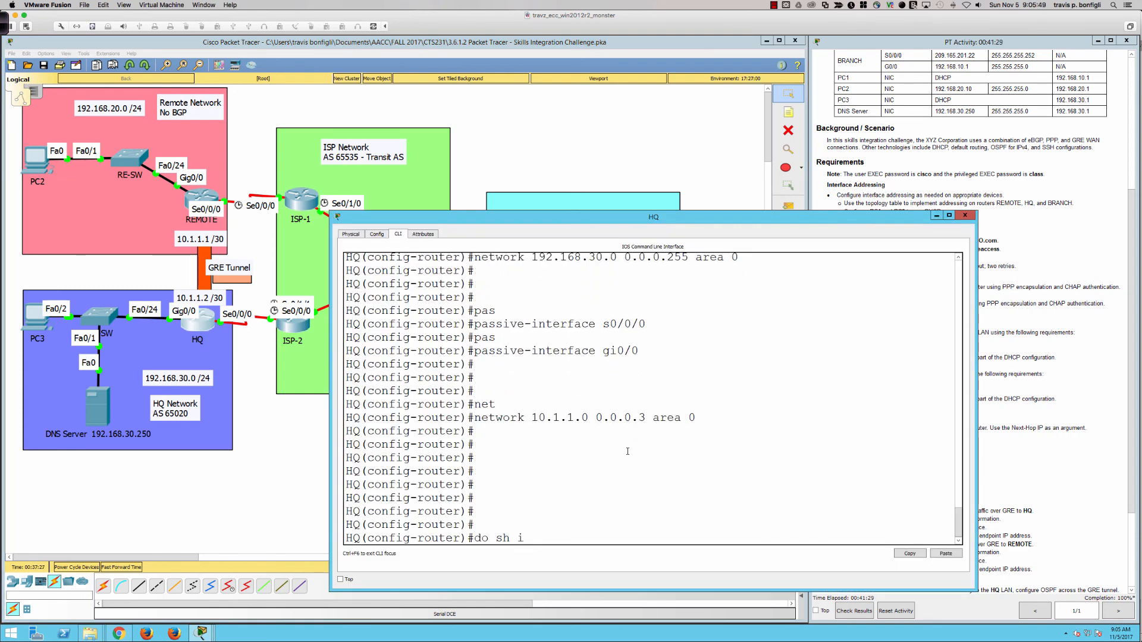
{"action": "type", "text": "p route"}
{"action": "key", "text": "Return"}
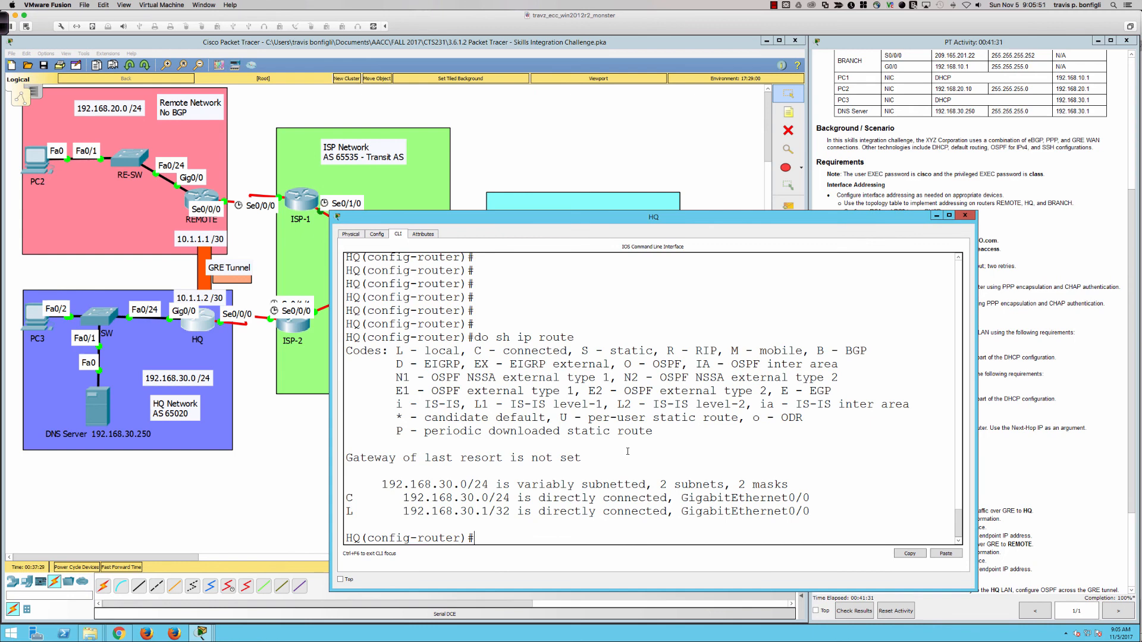
Add default route 0.0.0.0 0.0.0.0 via s0/0/0 on HQ, then open BRANCH's CLI
{"action": "type", "text": "exit"}
{"action": "key", "text": "Return"}
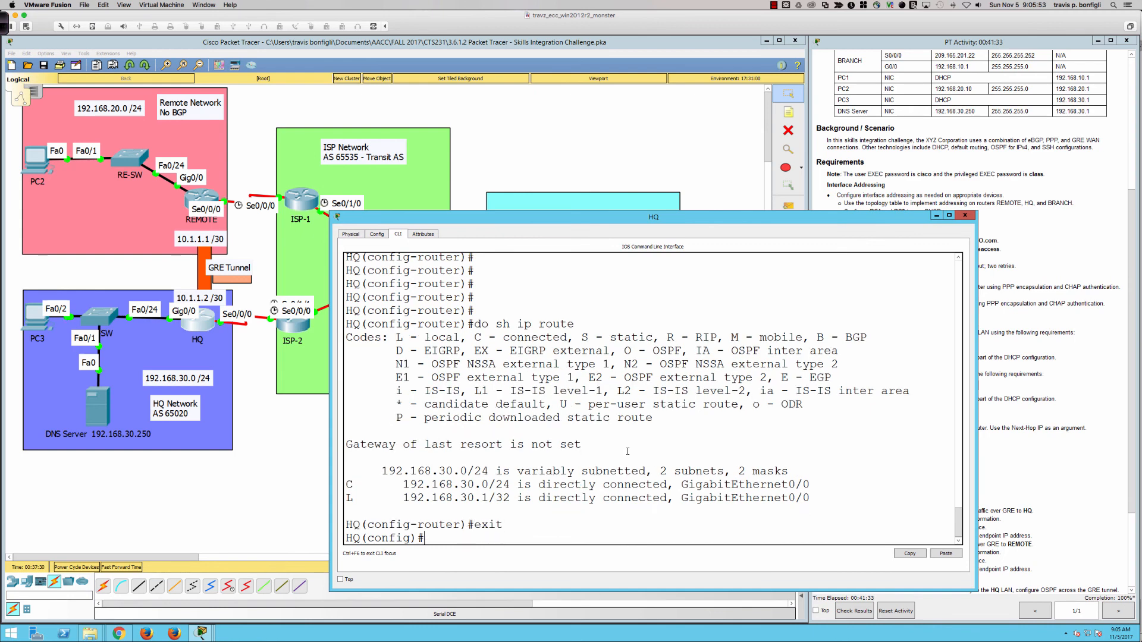
{"action": "type", "text": "ip route 0.0.0.0 0.0.0.0 s0/"}
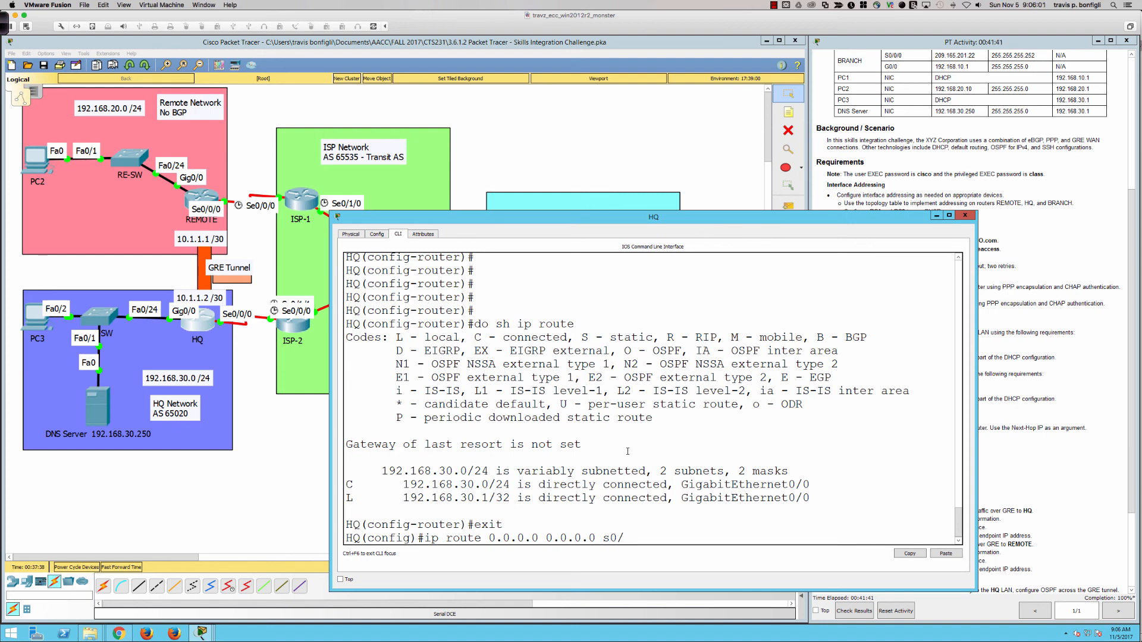
{"action": "type", "text": "0/0"}
{"action": "key", "text": "Return"}
{"action": "key", "text": "Return"}
{"action": "key", "text": "Return"}
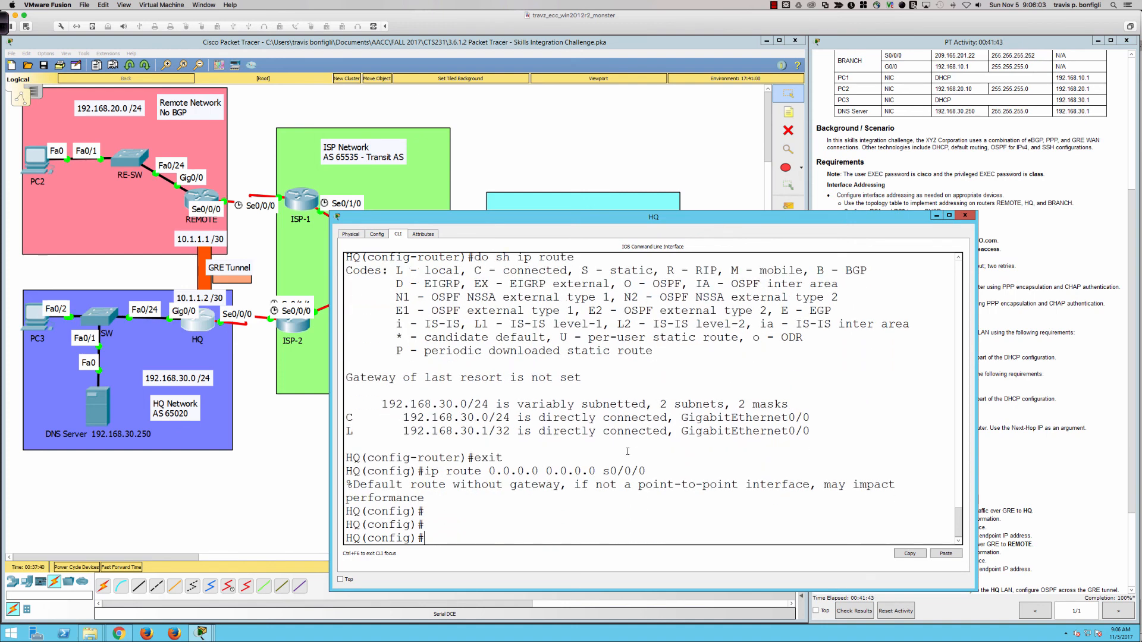
{"action": "key", "text": "Return"}
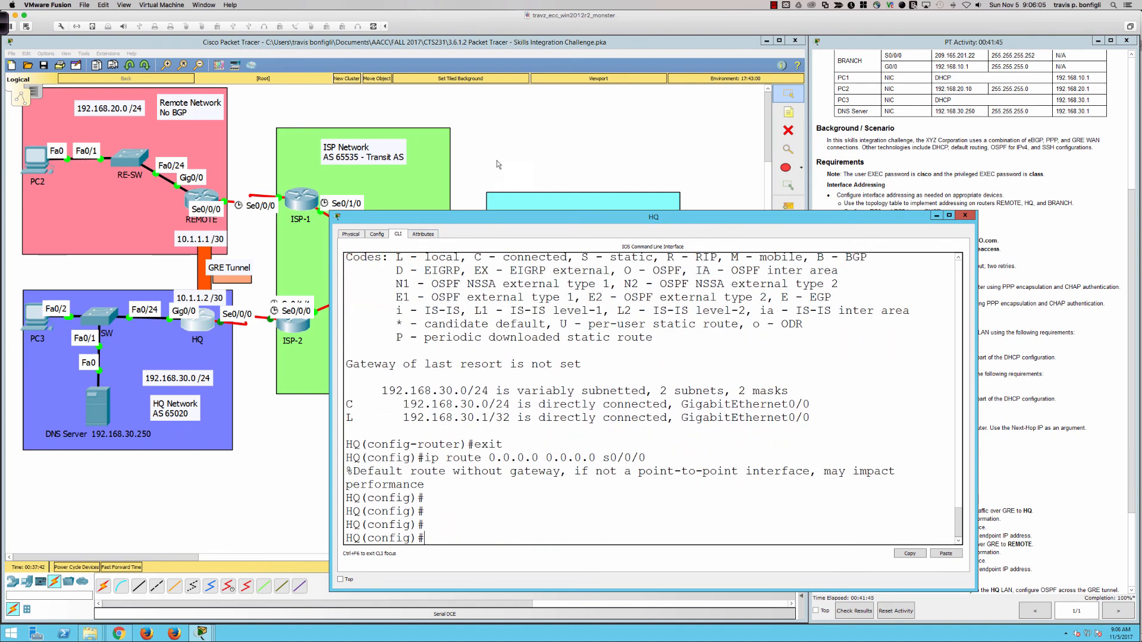
{"action": "left_click", "coordinate": [220, 322]}
{"action": "left_click", "coordinate": [518, 250]}
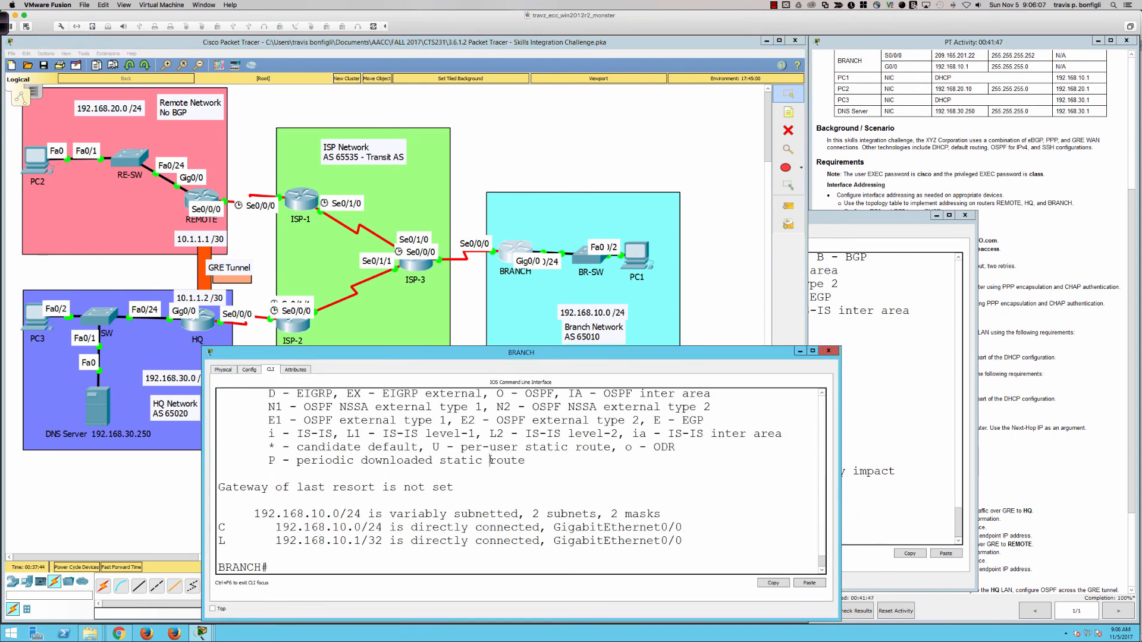
In global config on BRANCH, enter ip route 0.0.0.0 0.0.0.0 s0/0/0
{"action": "key", "text": "Return"}
{"action": "key", "text": "Return"}
{"action": "type", "text": "conf t"}
{"action": "key", "text": "Return"}
{"action": "type", "text": "ip"}
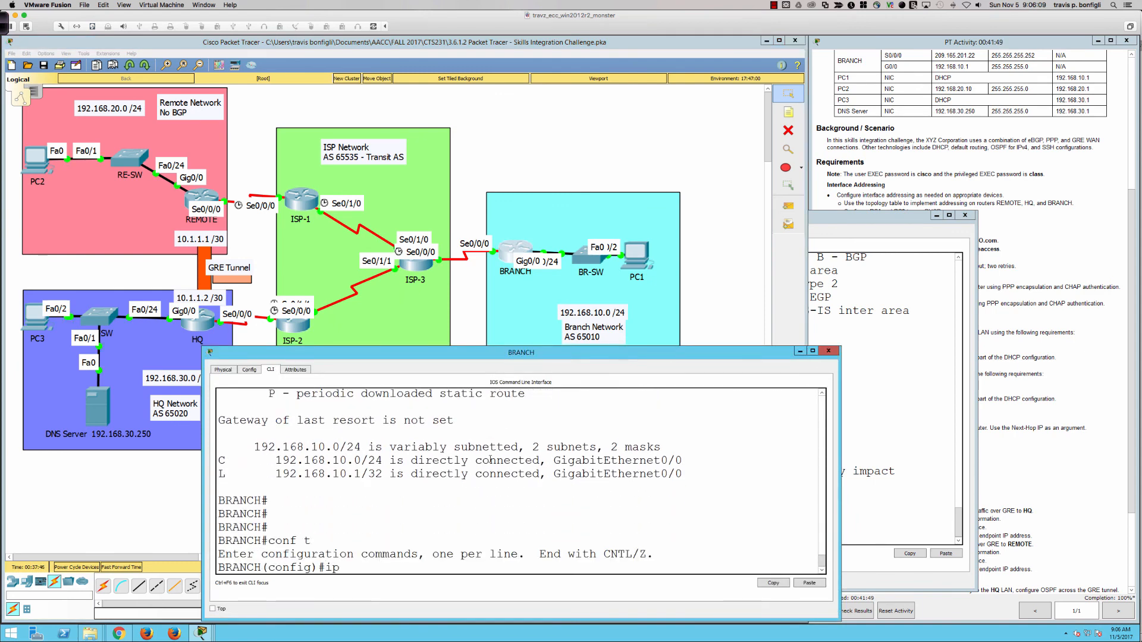
{"action": "type", "text": " route 0.0.0.0 0.0.0.0"}
{"action": "key", "text": "Return"}
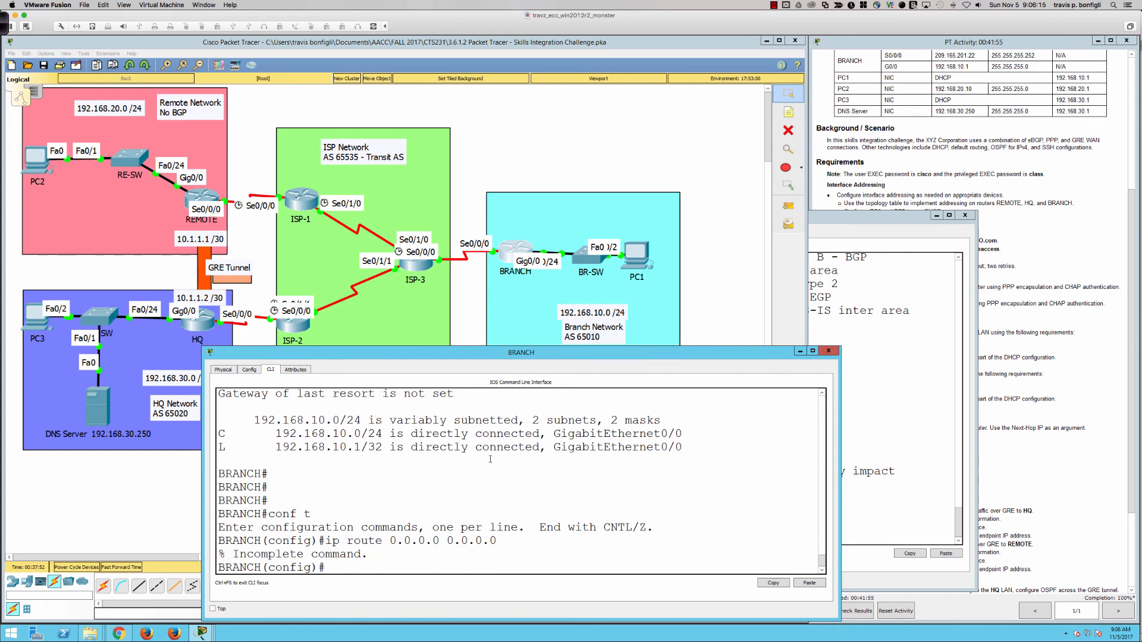
{"action": "key", "text": "Up"}
{"action": "type", "text": "s0/0/0"}
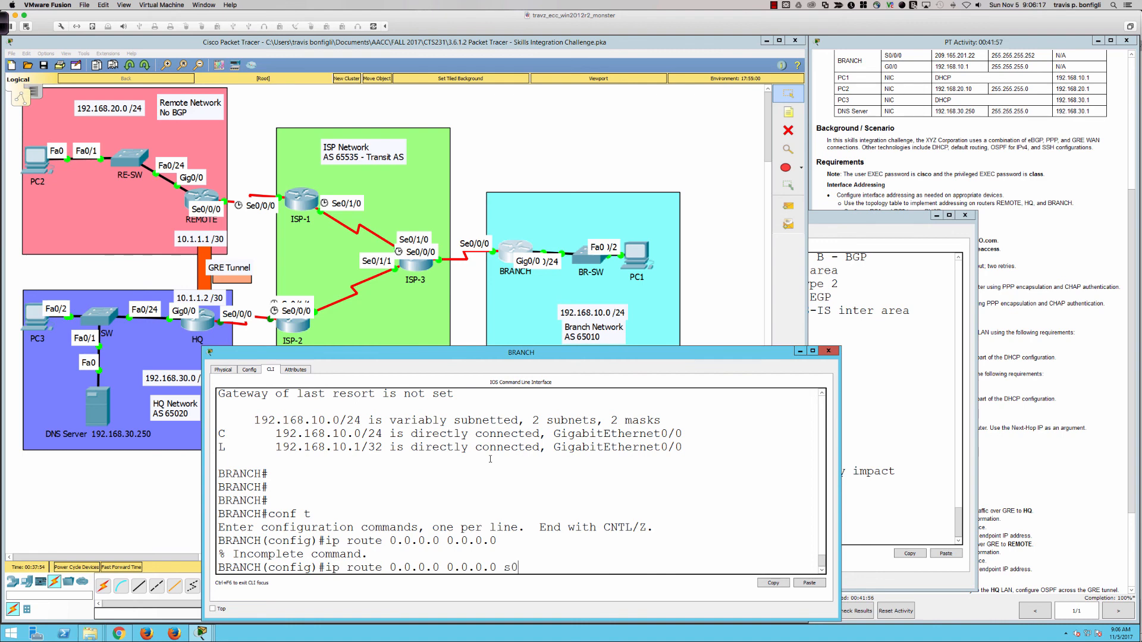
{"action": "key", "text": "Return"}
{"action": "key", "text": "Return"}
{"action": "key", "text": "Return"}
{"action": "key", "text": "Return"}
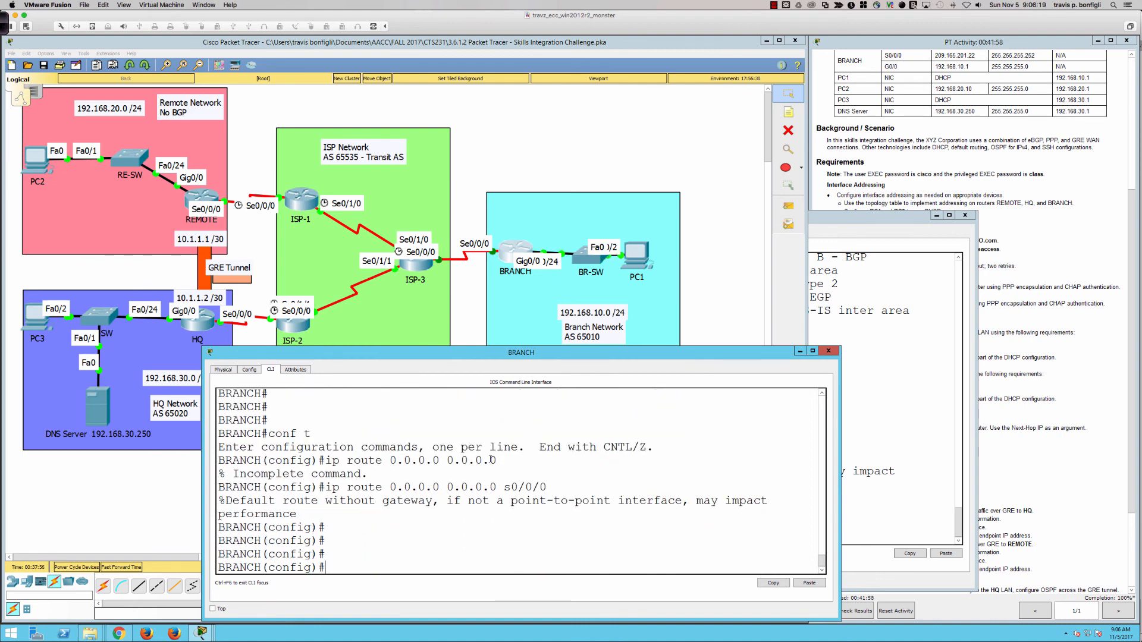
Show HQ's routing table again with do show ip route
{"action": "left_click", "coordinate": [203, 321]}
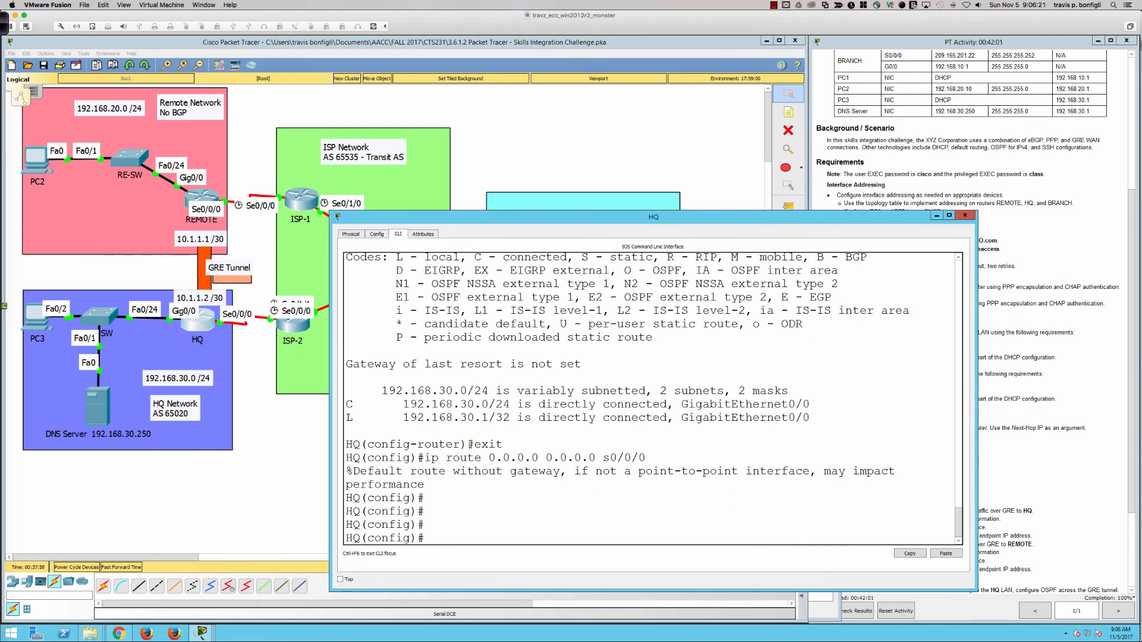
{"action": "type", "text": "do ship"}
{"action": "key", "text": "BackSpace"}
{"action": "key", "text": "BackSpace"}
{"action": "type", "text": "ip route"}
{"action": "key", "text": "Return"}
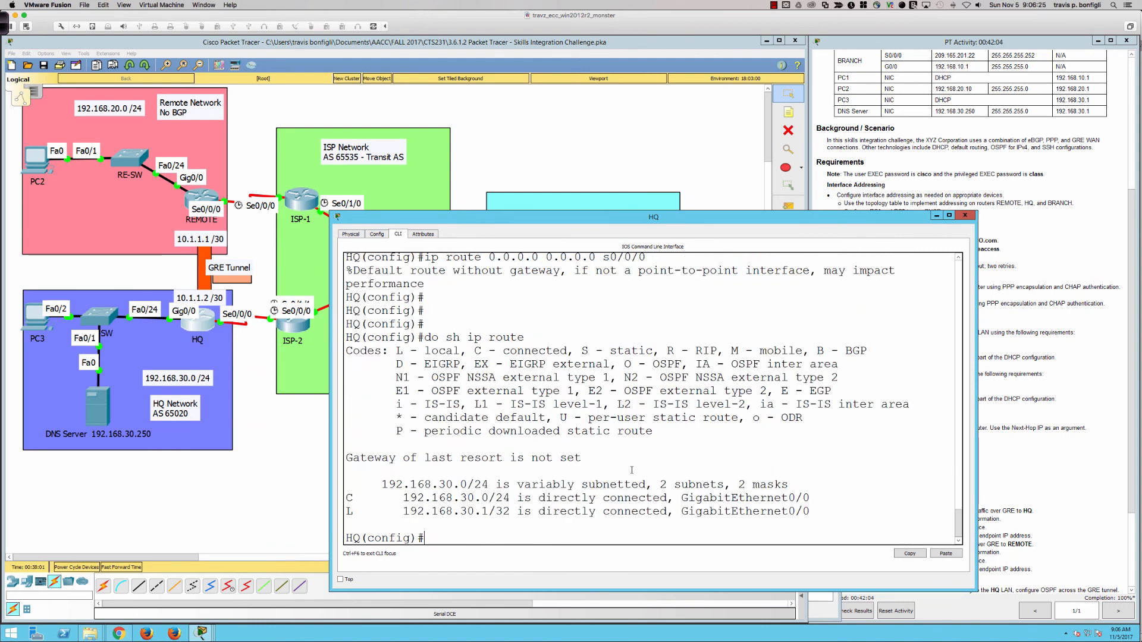
Ping 209.165.201.1 from HQ, note the 0/5 failure, and recheck the routing table
{"action": "type", "text": "do ping 209.165.201"}
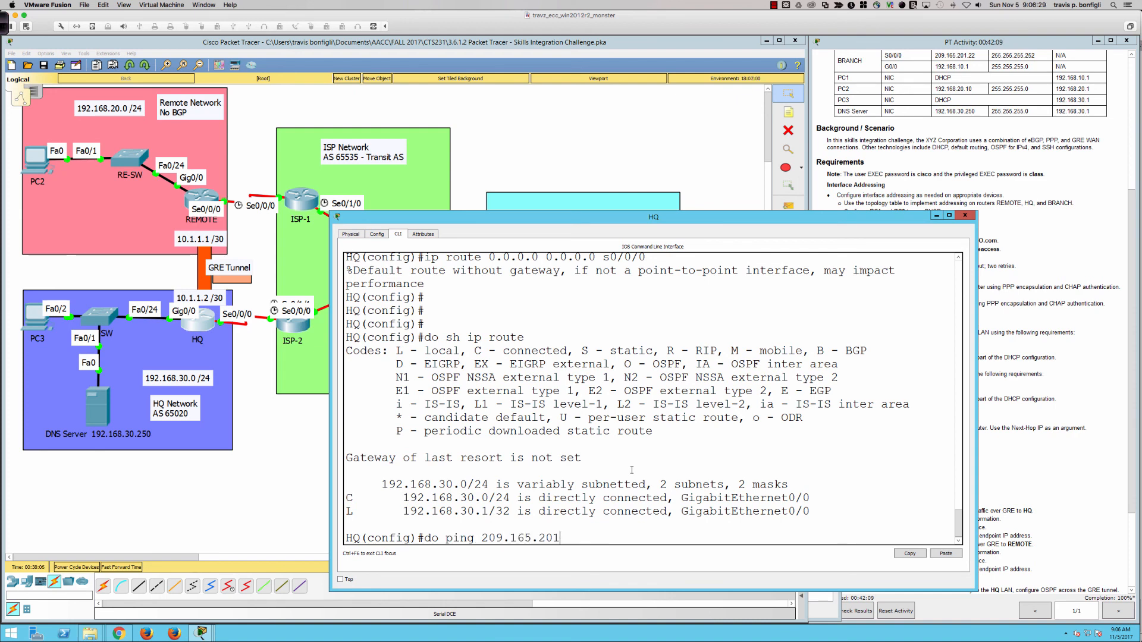
{"action": "type", "text": ".1"}
{"action": "key", "text": "Return"}
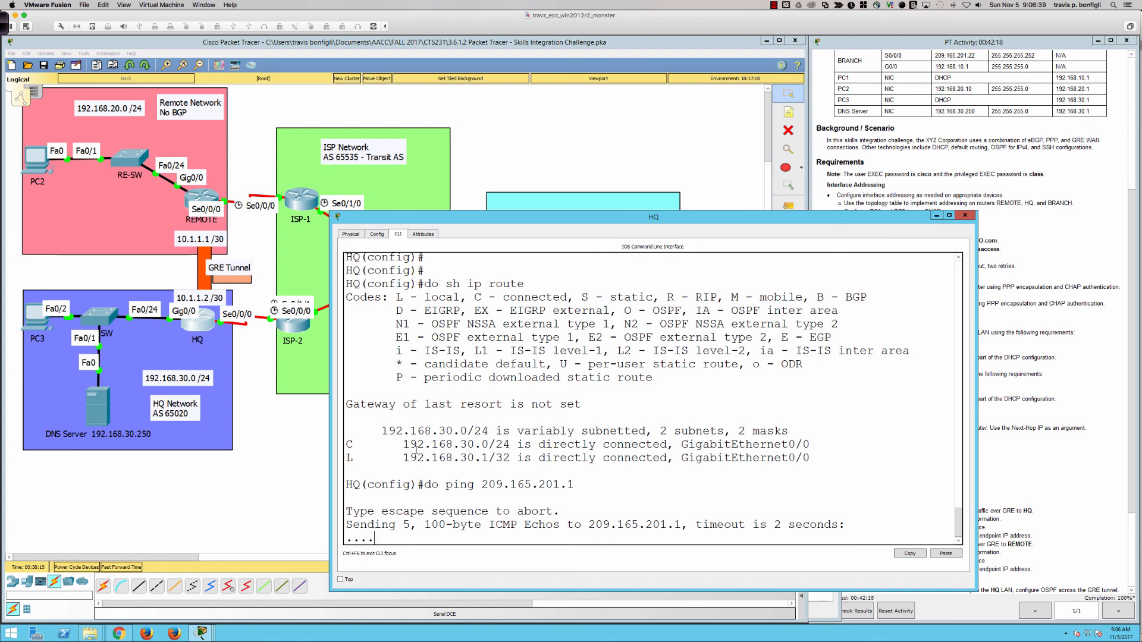
{"action": "left_click_drag", "start_coordinate": [359, 431], "coordinate": [660, 471]}
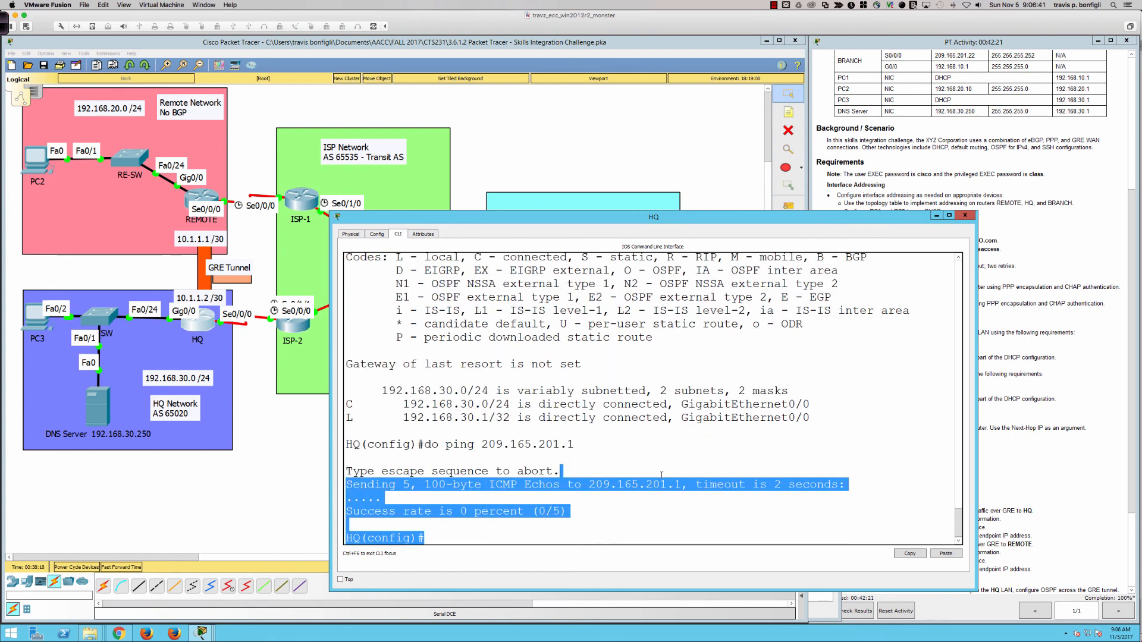
{"action": "left_click", "coordinate": [604, 483]}
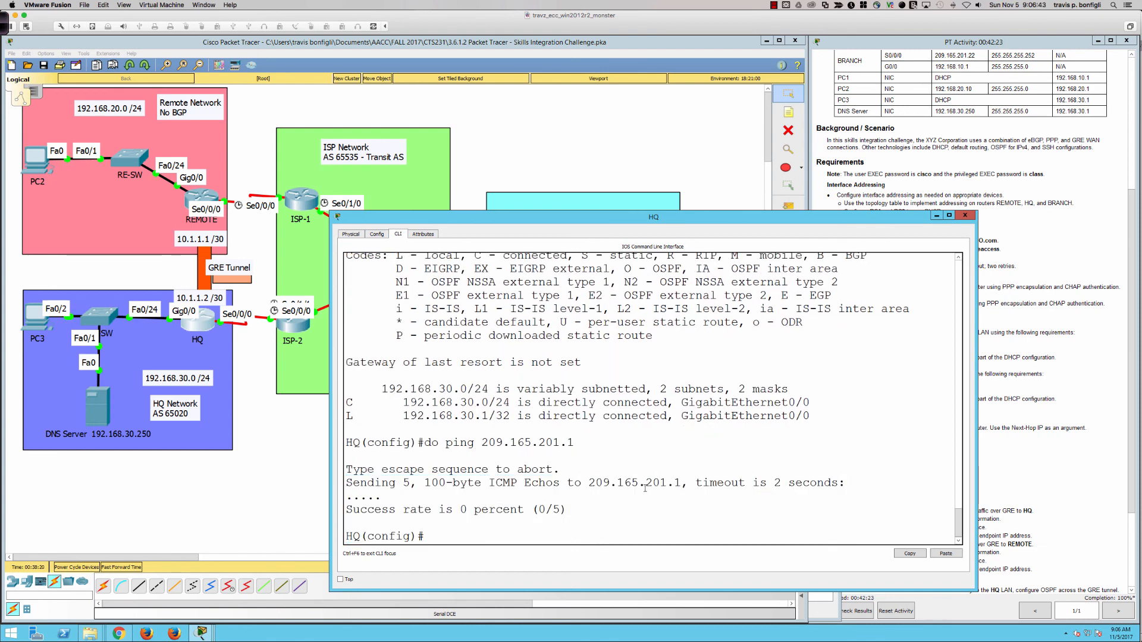
{"action": "type", "text": "do sh ip route"}
{"action": "key", "text": "Return"}
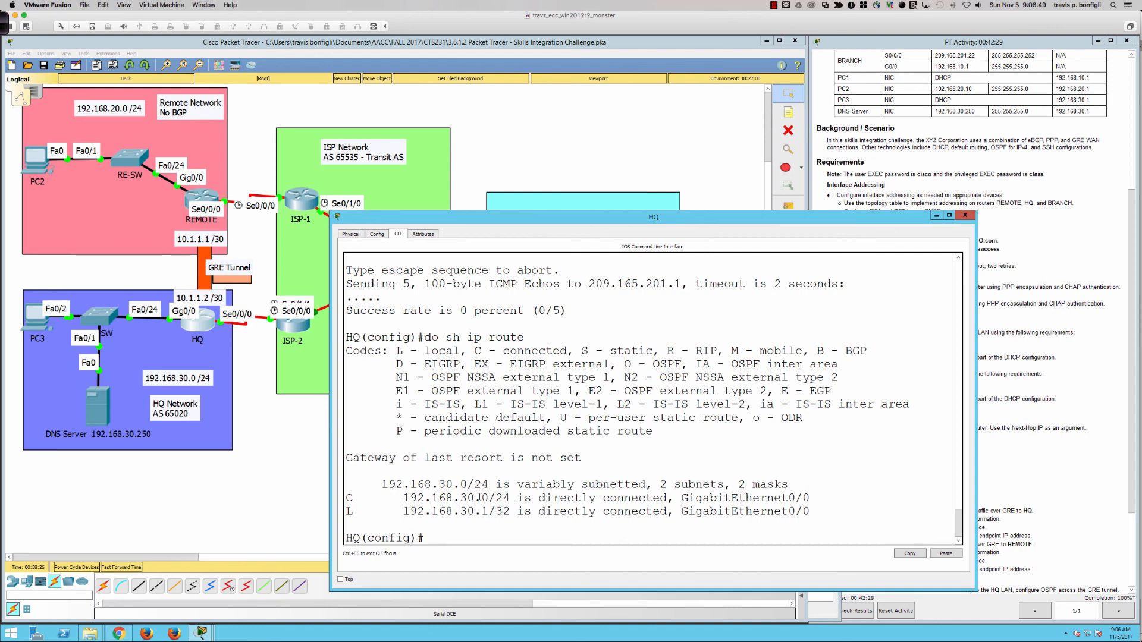
Page through HQ's running configuration with do sh run
{"action": "type", "text": "do sh run"}
{"action": "key", "text": "Return"}
{"action": "key", "text": "space"}
{"action": "key", "text": "space"}
{"action": "key", "text": "space"}
{"action": "key", "text": "space"}
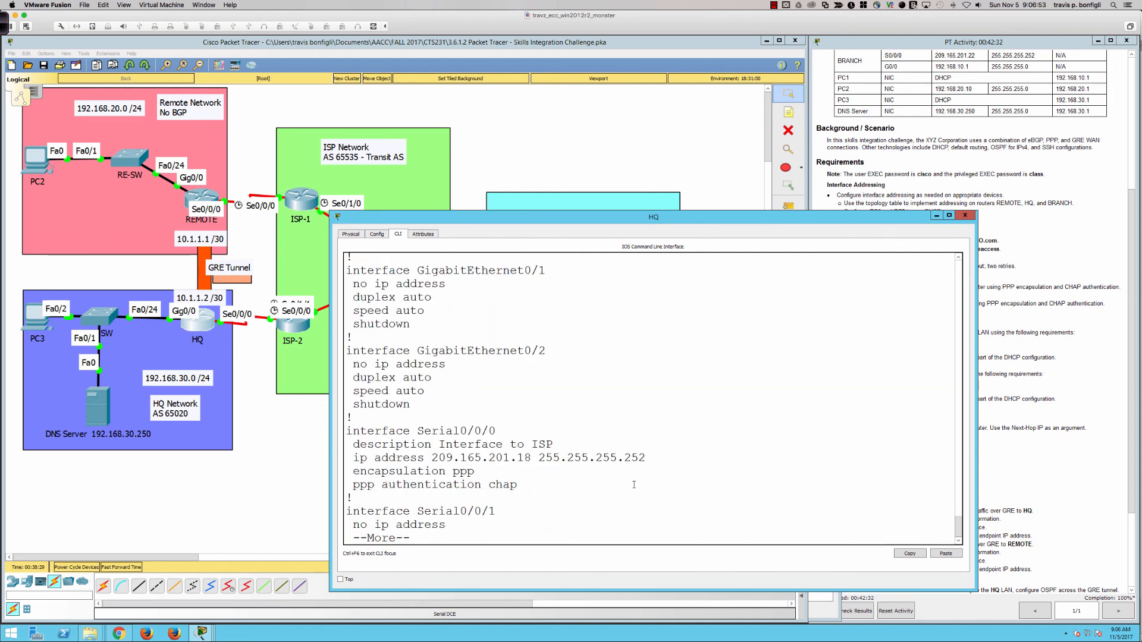
{"action": "key", "text": "Return"}
{"action": "key", "text": "Return"}
{"action": "key", "text": "Return"}
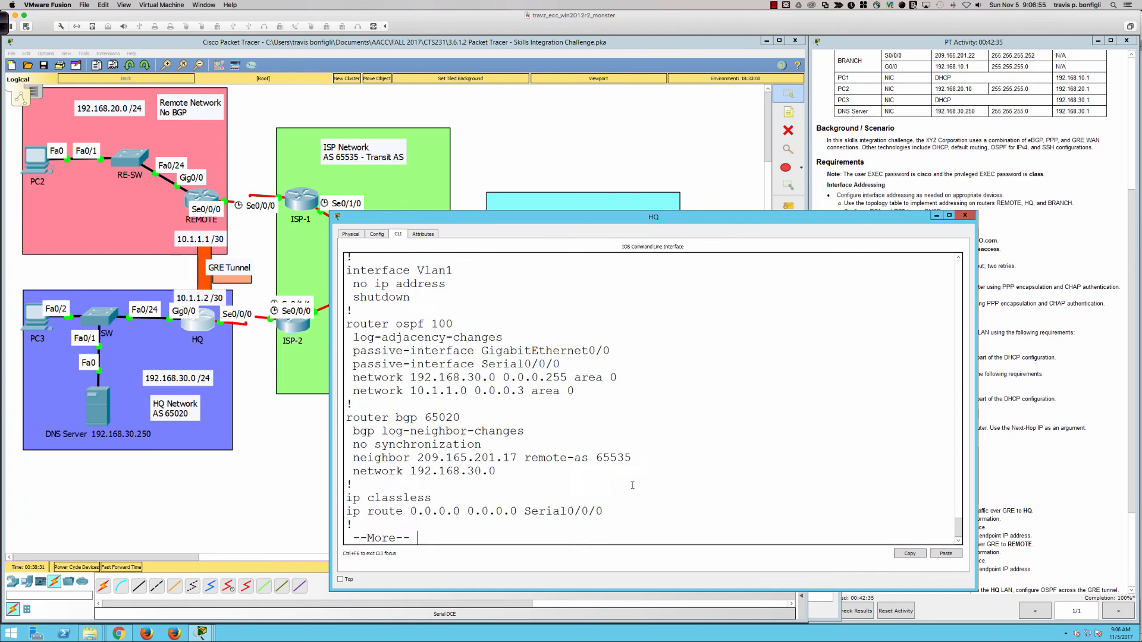
{"action": "key", "text": "Return"}
{"action": "key", "text": "Return"}
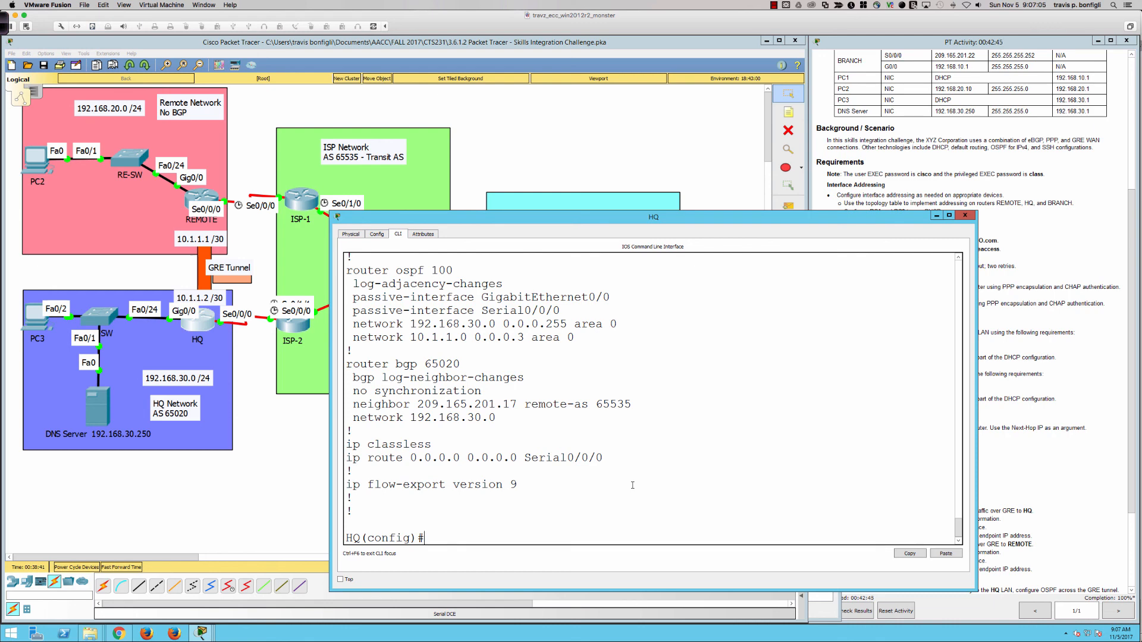
Check HQ's BGP table and summary, noting 4 prefixes received from neighbor 209.165.201.17
{"action": "type", "text": "do sh ip bgp"}
{"action": "key", "text": "Return"}
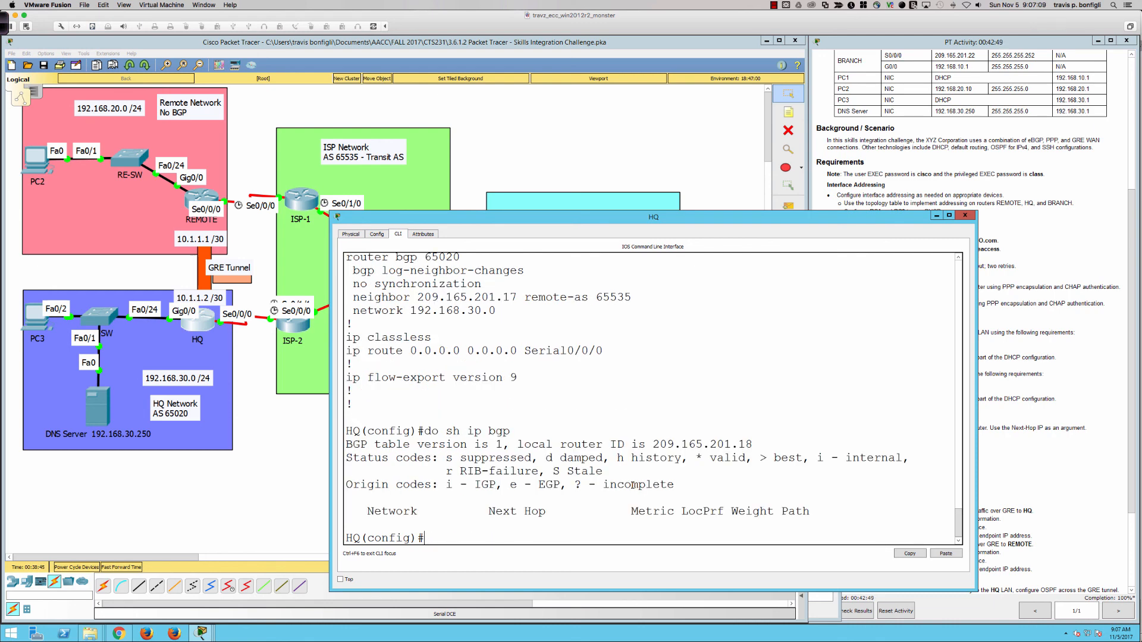
{"action": "type", "text": "do sh ip bgp summ"}
{"action": "key", "text": "Return"}
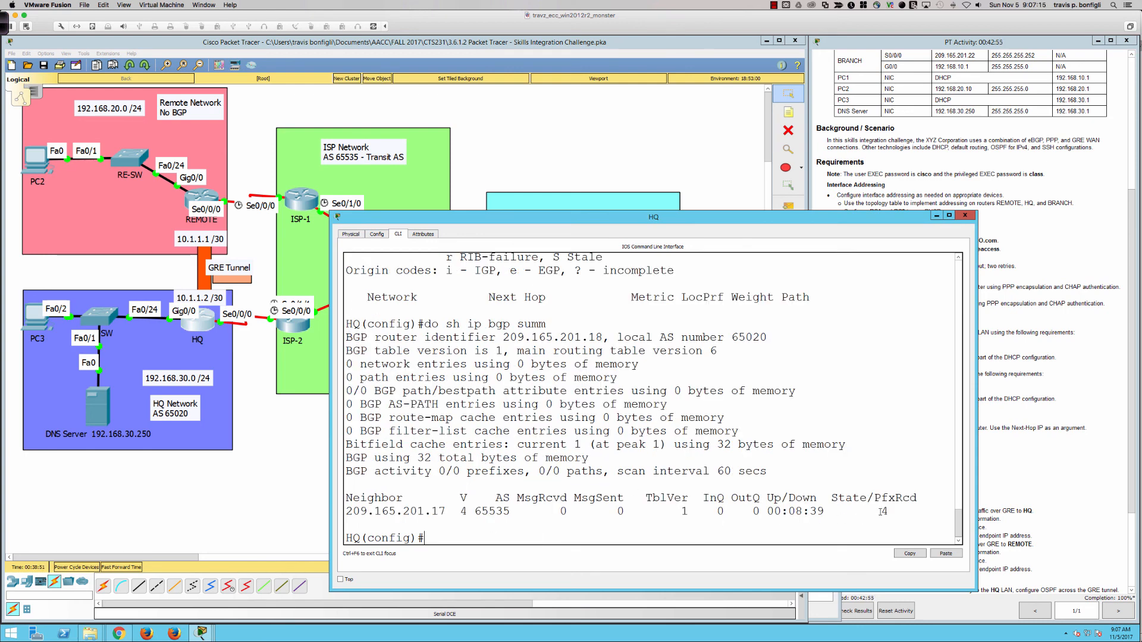
{"action": "left_click_drag", "start_coordinate": [883, 512], "coordinate": [890, 511]}
{"action": "left_click", "coordinate": [884, 512]}
{"action": "type", "text": "do sh ip bgp"}
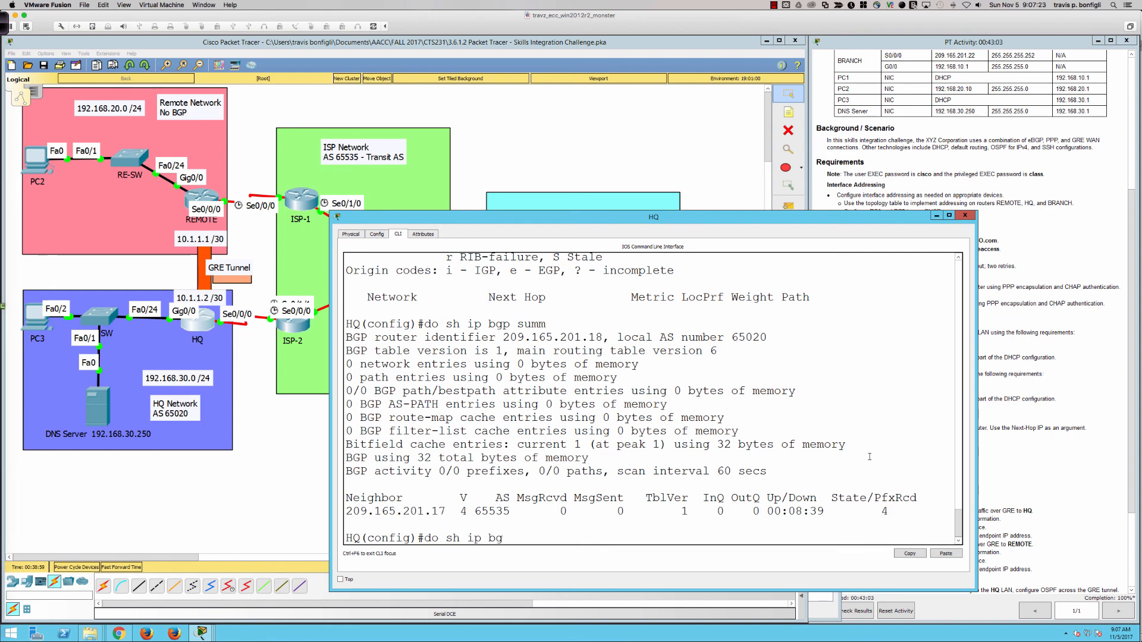
{"action": "key", "text": "Return"}
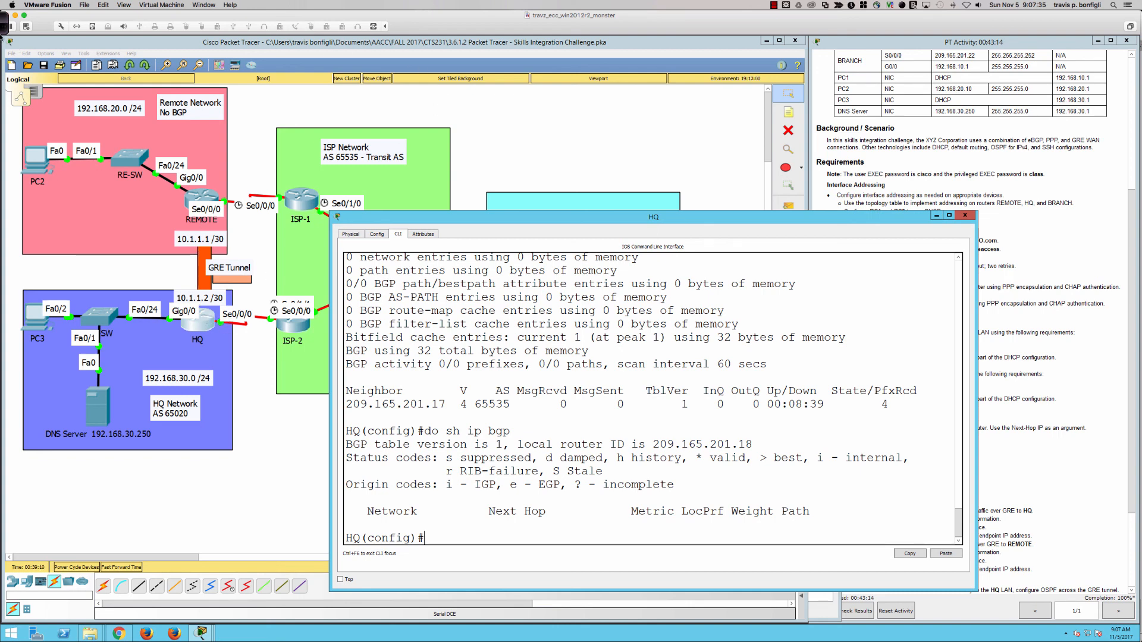
{"action": "left_click", "coordinate": [6, 26]}
Circle the REMOTE and HQ serial links in red, then switch to the PowerPoint title slide
{"action": "left_click", "coordinate": [450, 24]}
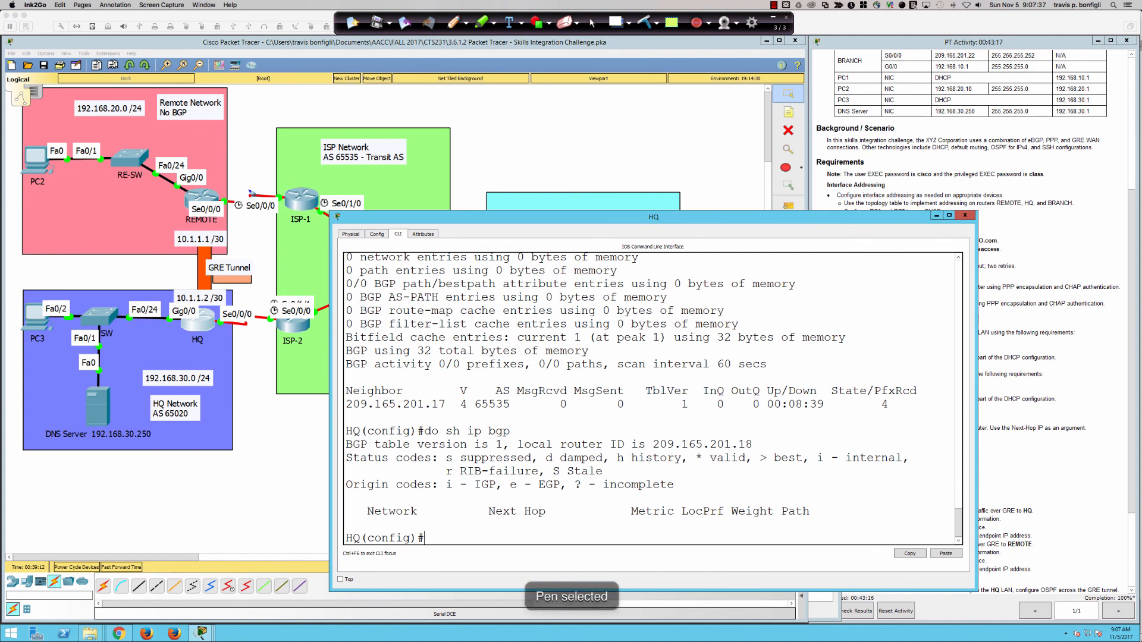
{"action": "mouse_move", "coordinate": [227, 194]}
{"action": "left_mouse_down"}
{"action": "mouse_move", "coordinate": [226, 311]}
{"action": "mouse_move", "coordinate": [213, 326]}
{"action": "mouse_move", "coordinate": [233, 324]}
{"action": "left_mouse_up"}
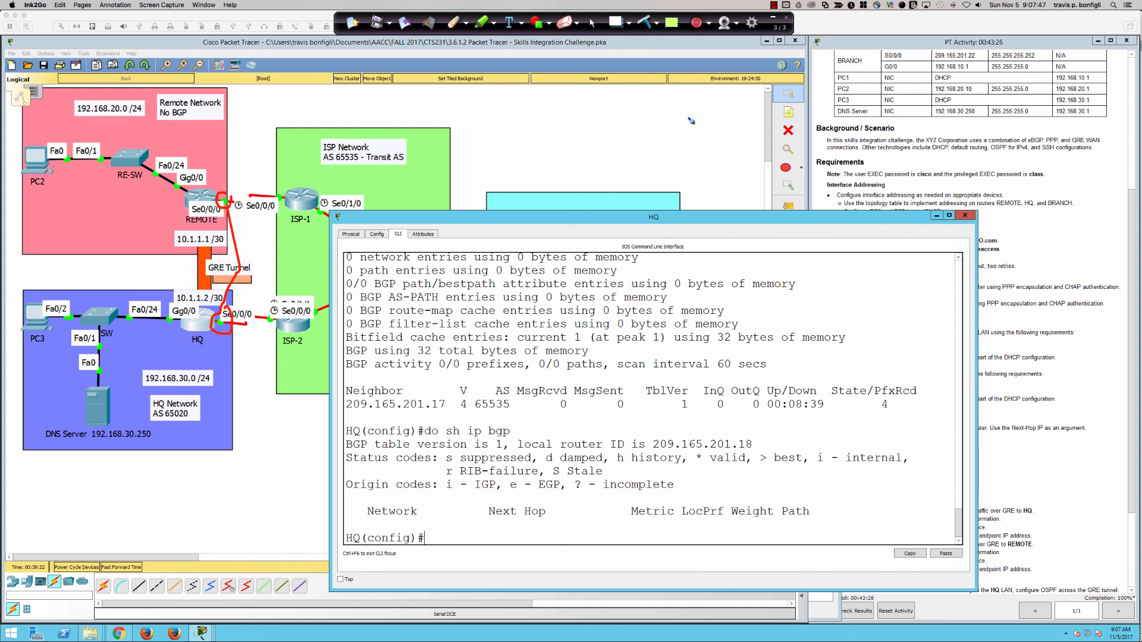
{"action": "left_click", "coordinate": [592, 22]}
{"action": "key", "text": "super+Tab"}
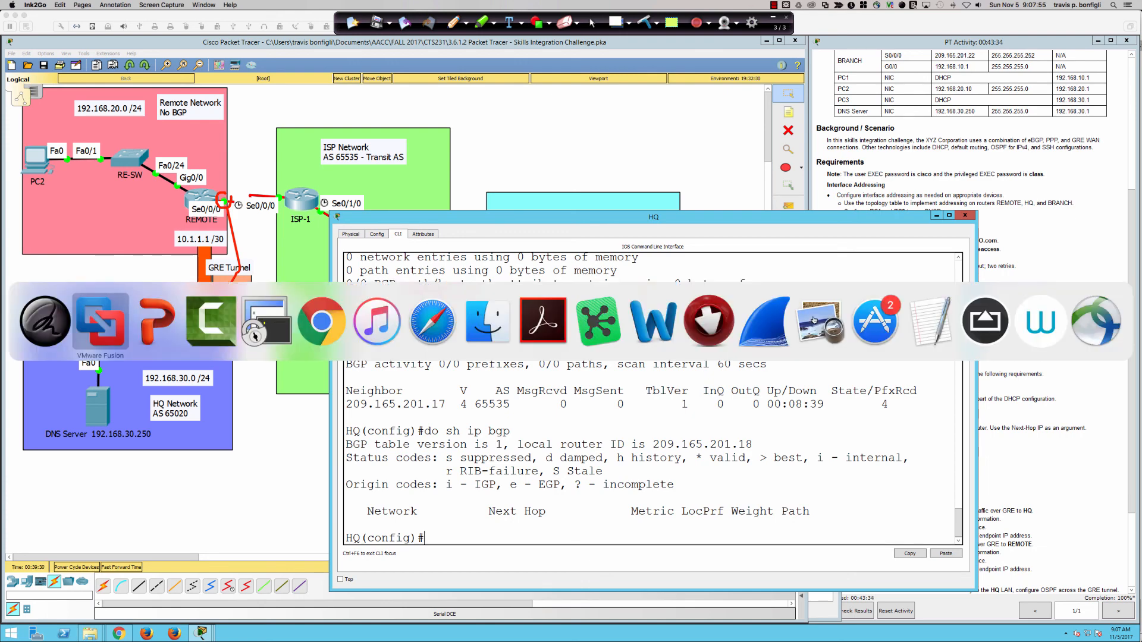
{"action": "key", "text": "super+Tab"}
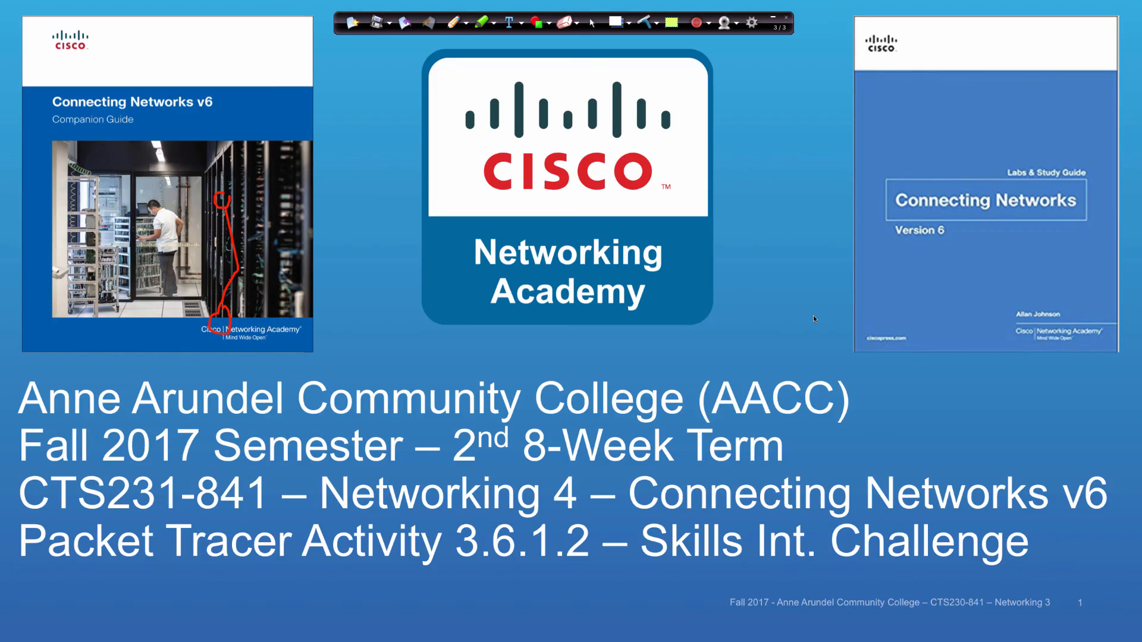